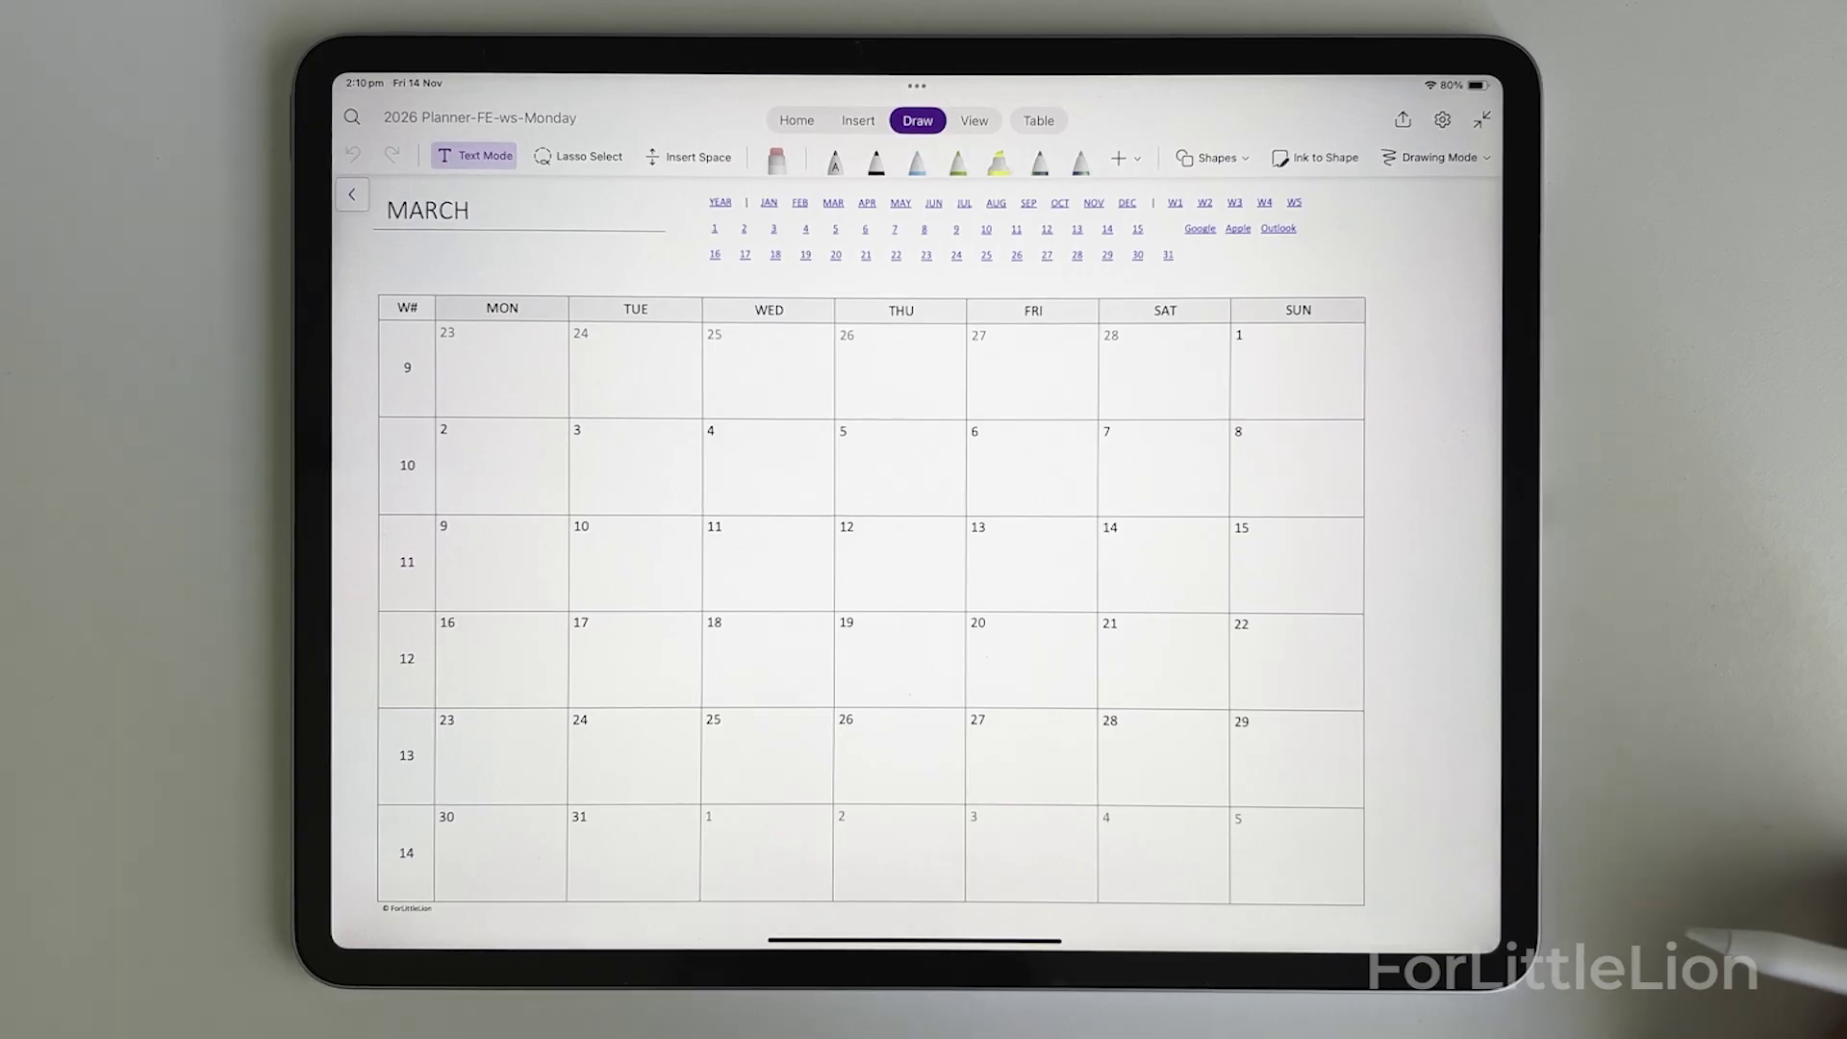
- Open the MAR 1 SUN daily page from the page list and hide the list again
left_click(1482, 120)
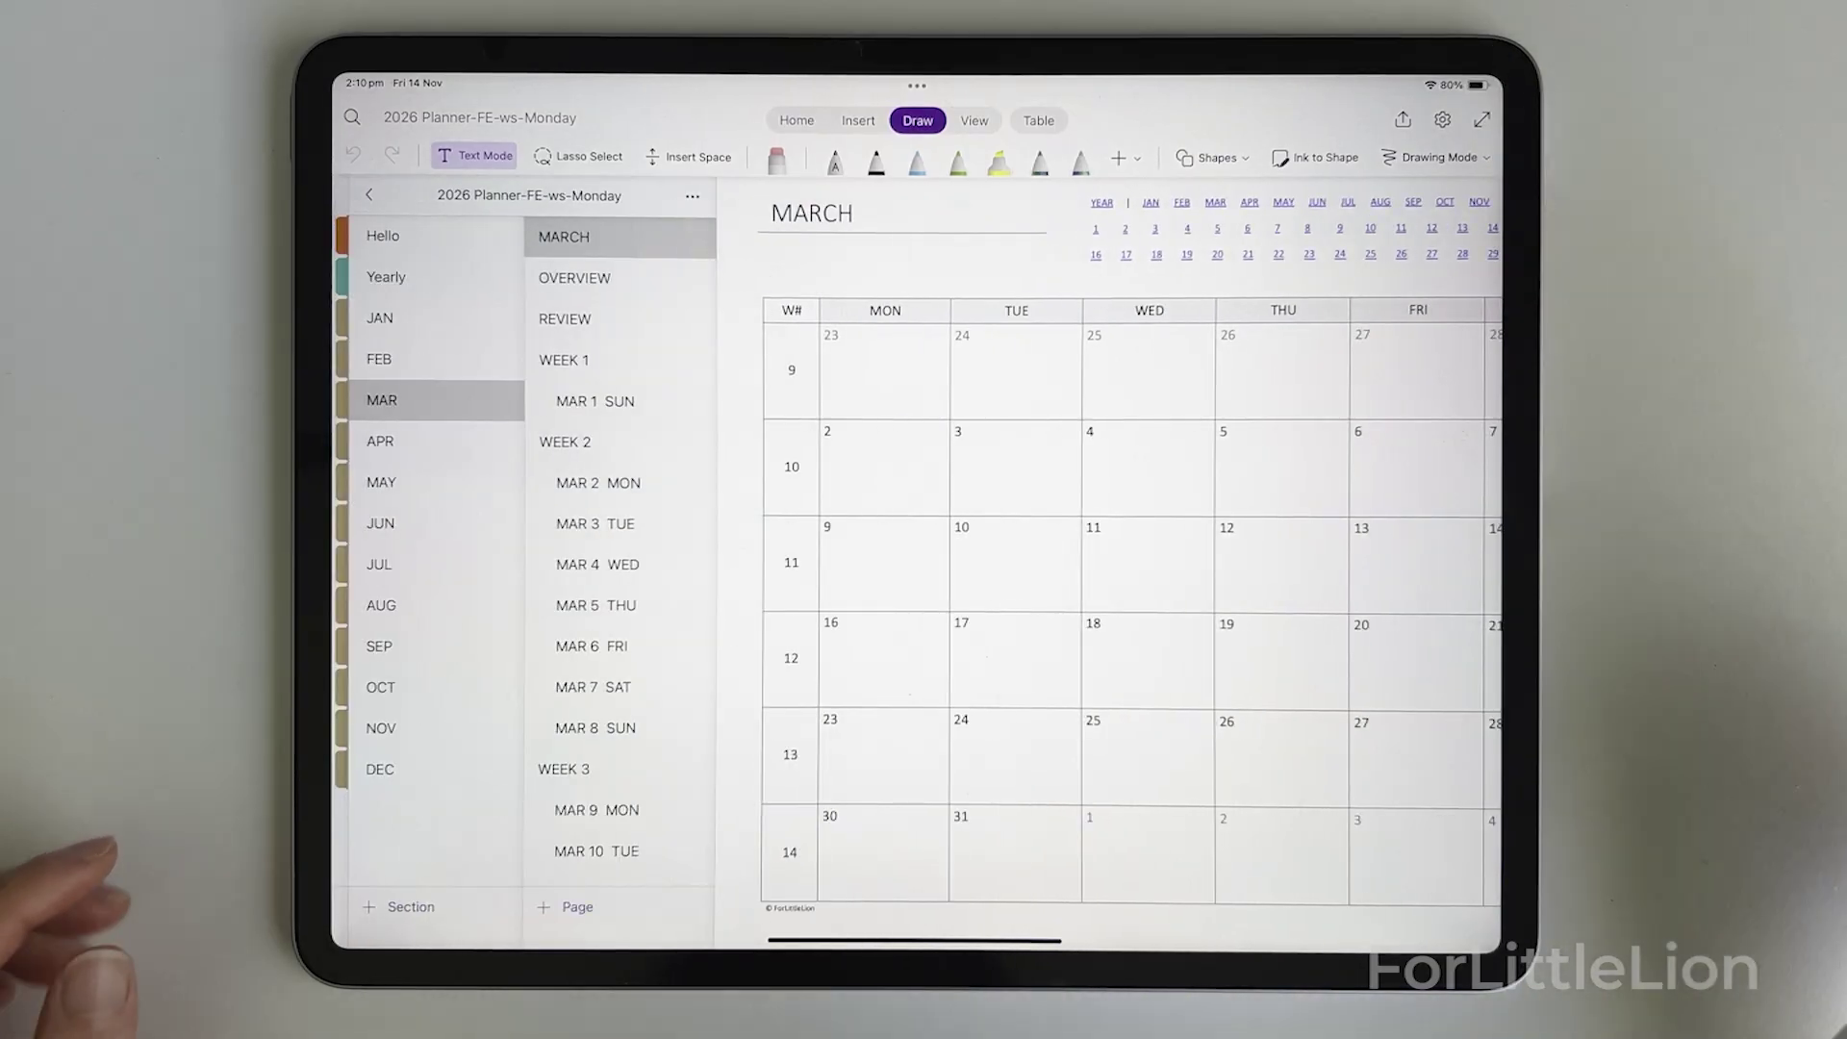
left_click(594, 401)
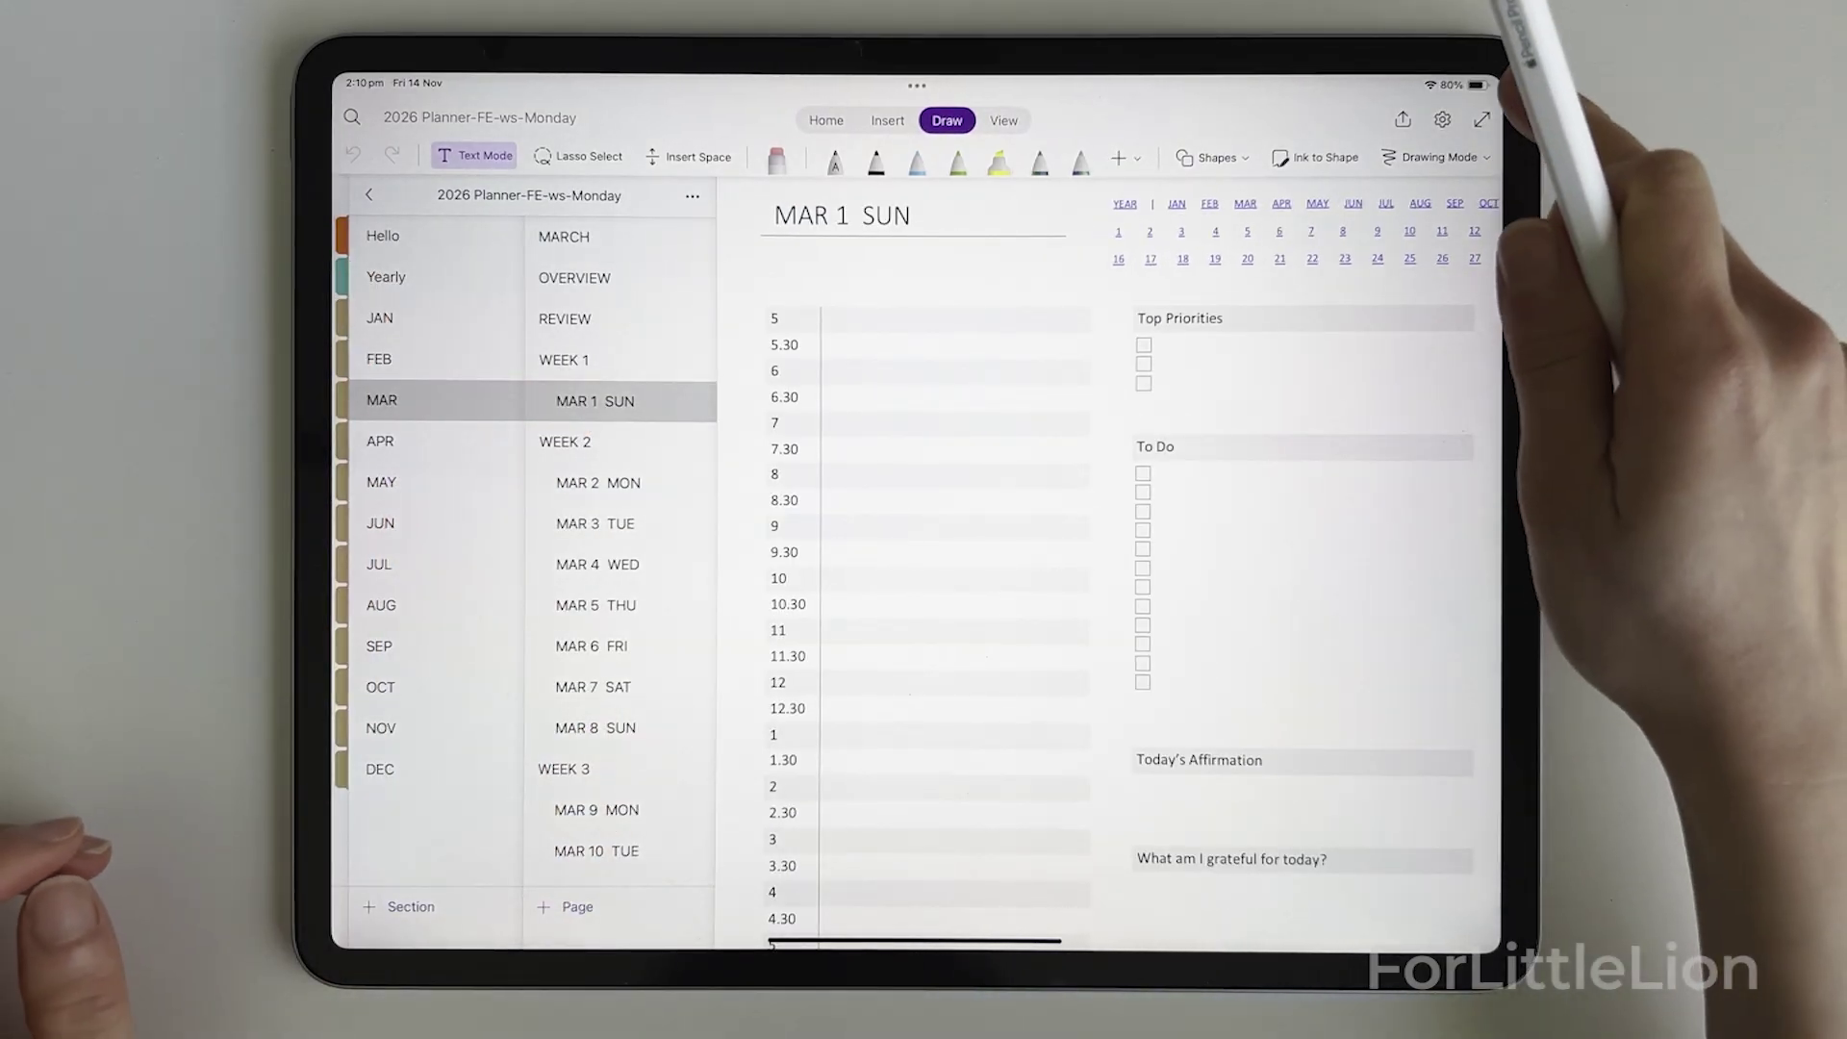
left_click(1481, 119)
scroll(924, 558, "down", 4)
scroll(866, 577, "up", 5)
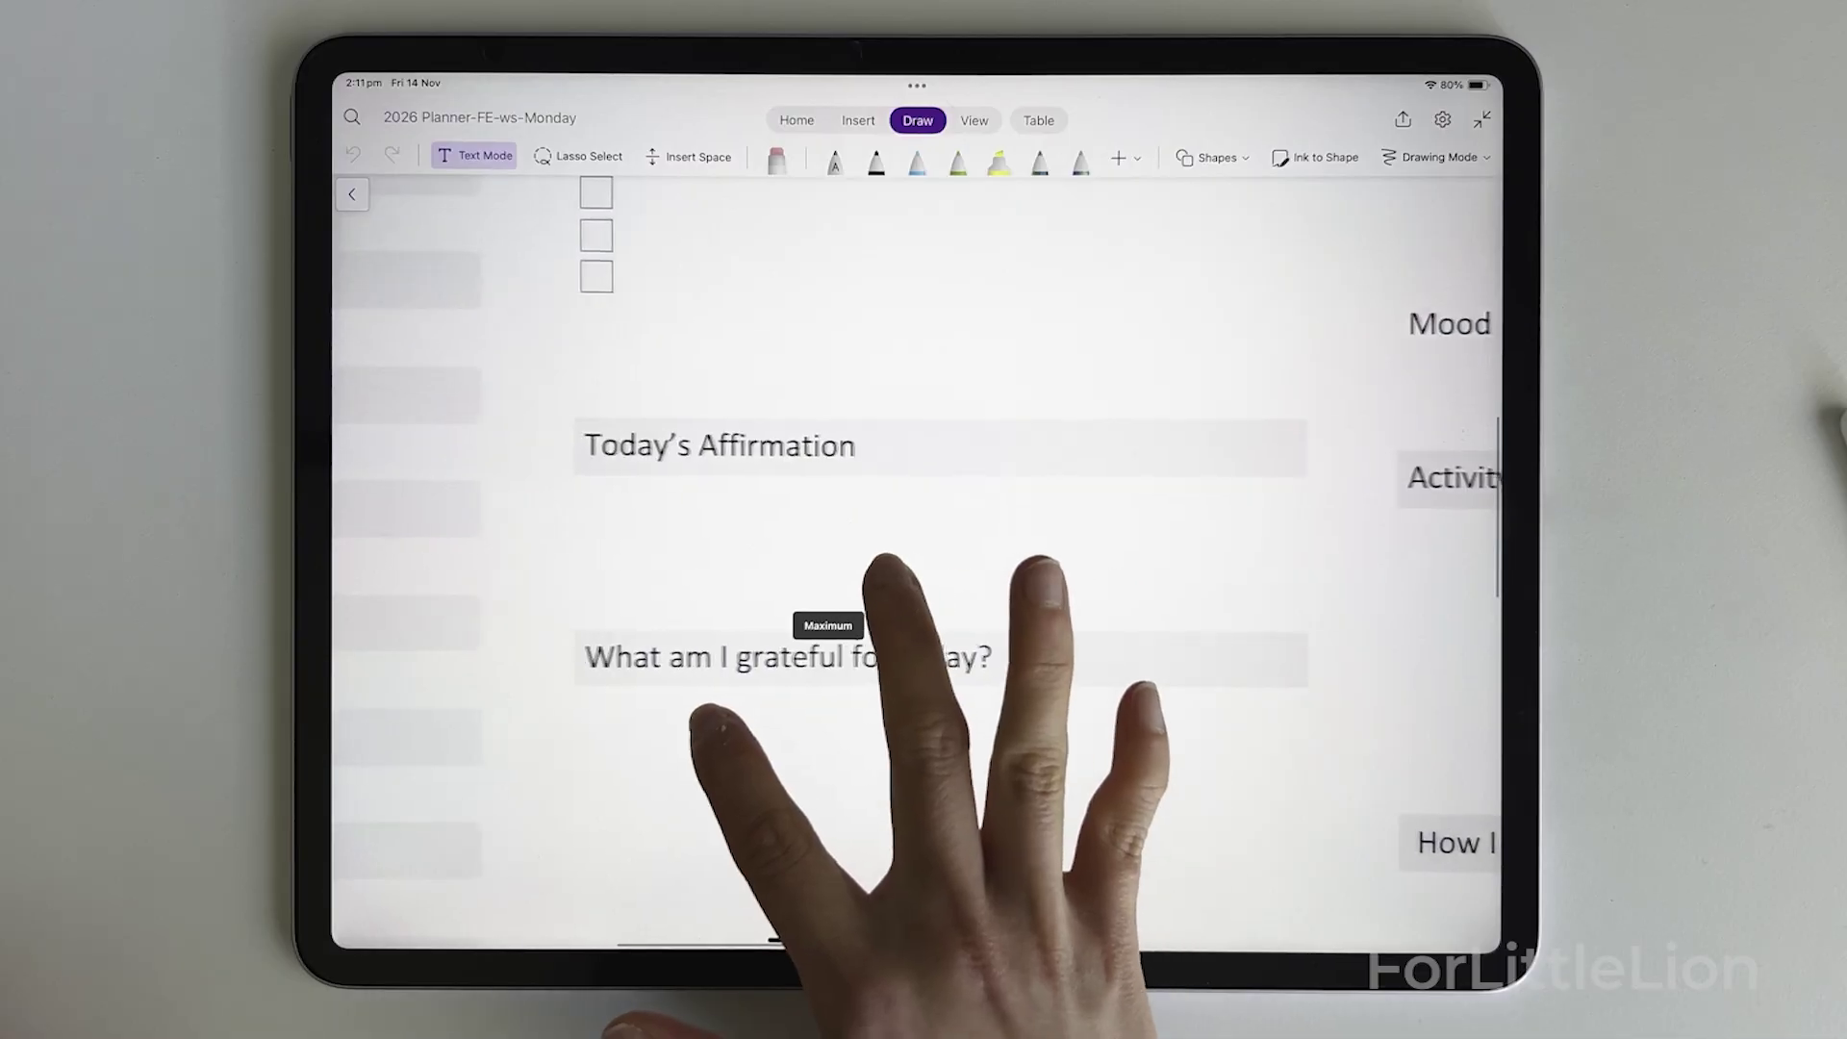
- Replace the Today's Affirmation heading with 'Website Tasks'
left_click(760, 460)
double_click(760, 460)
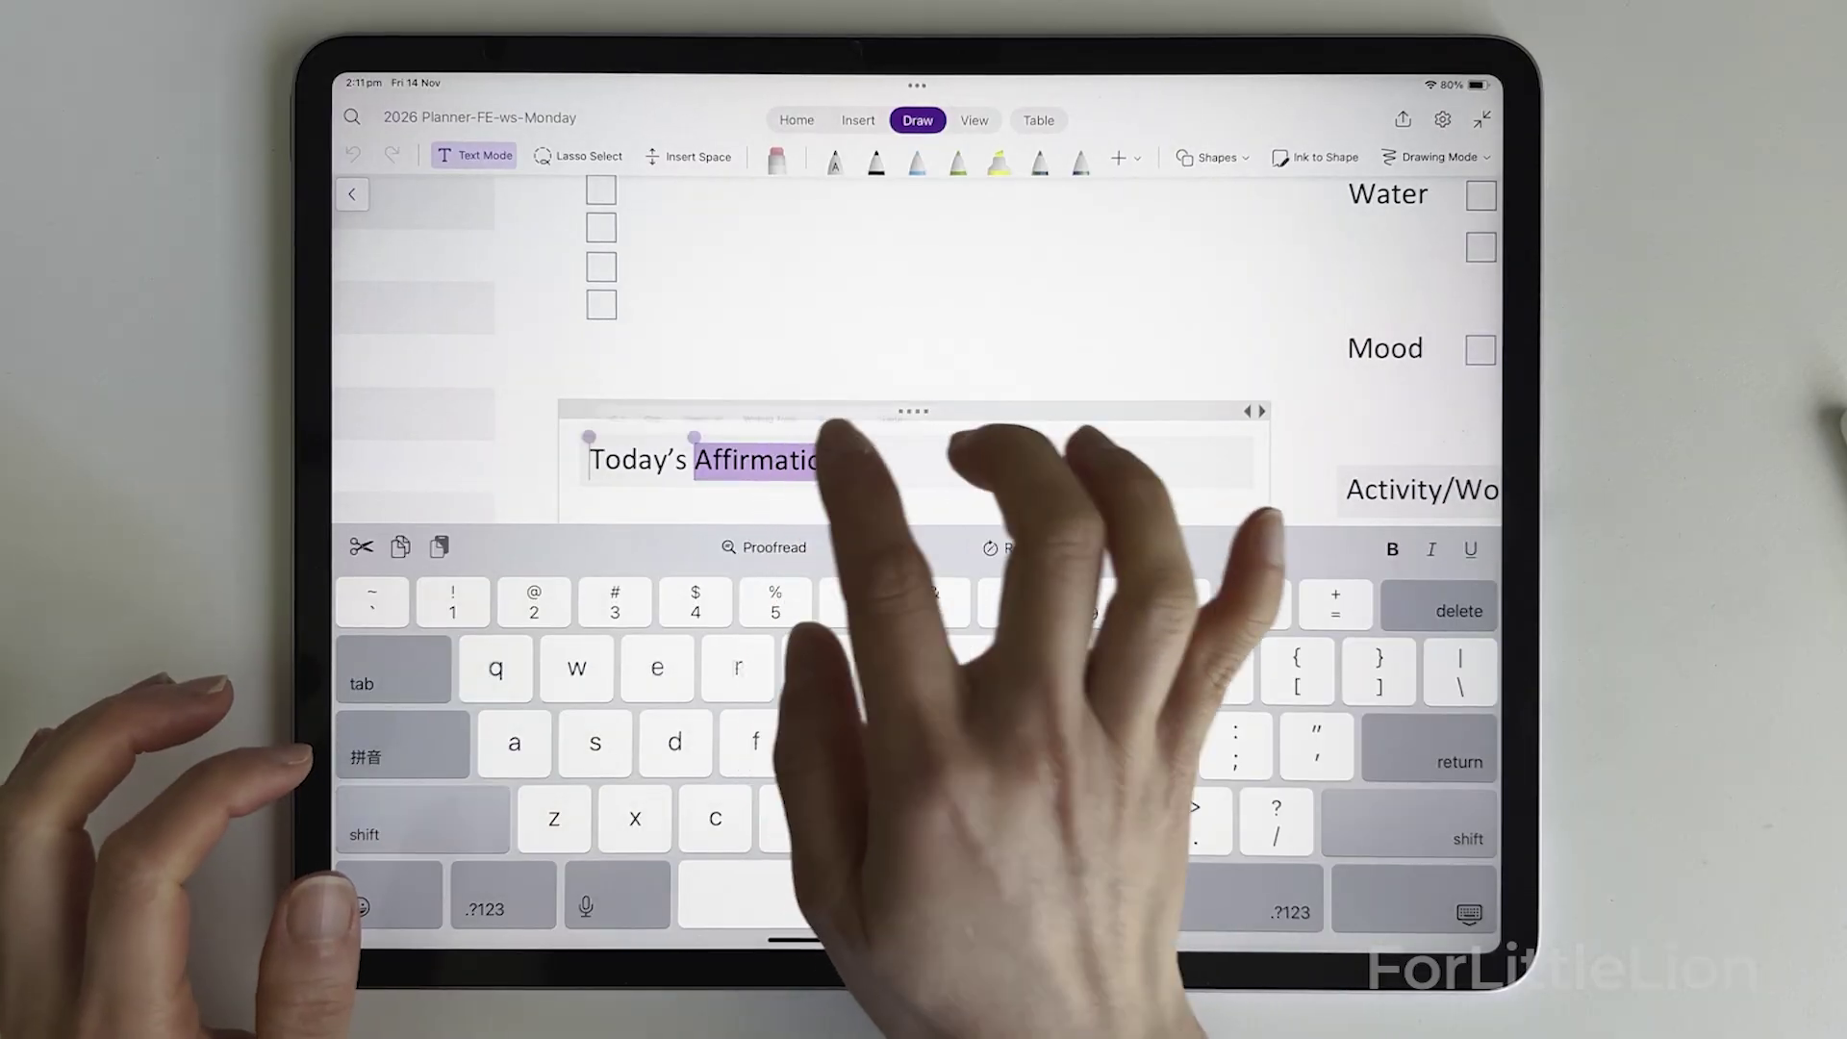
triple_click(761, 460)
key("BackSpace")
type("Website Tasks")
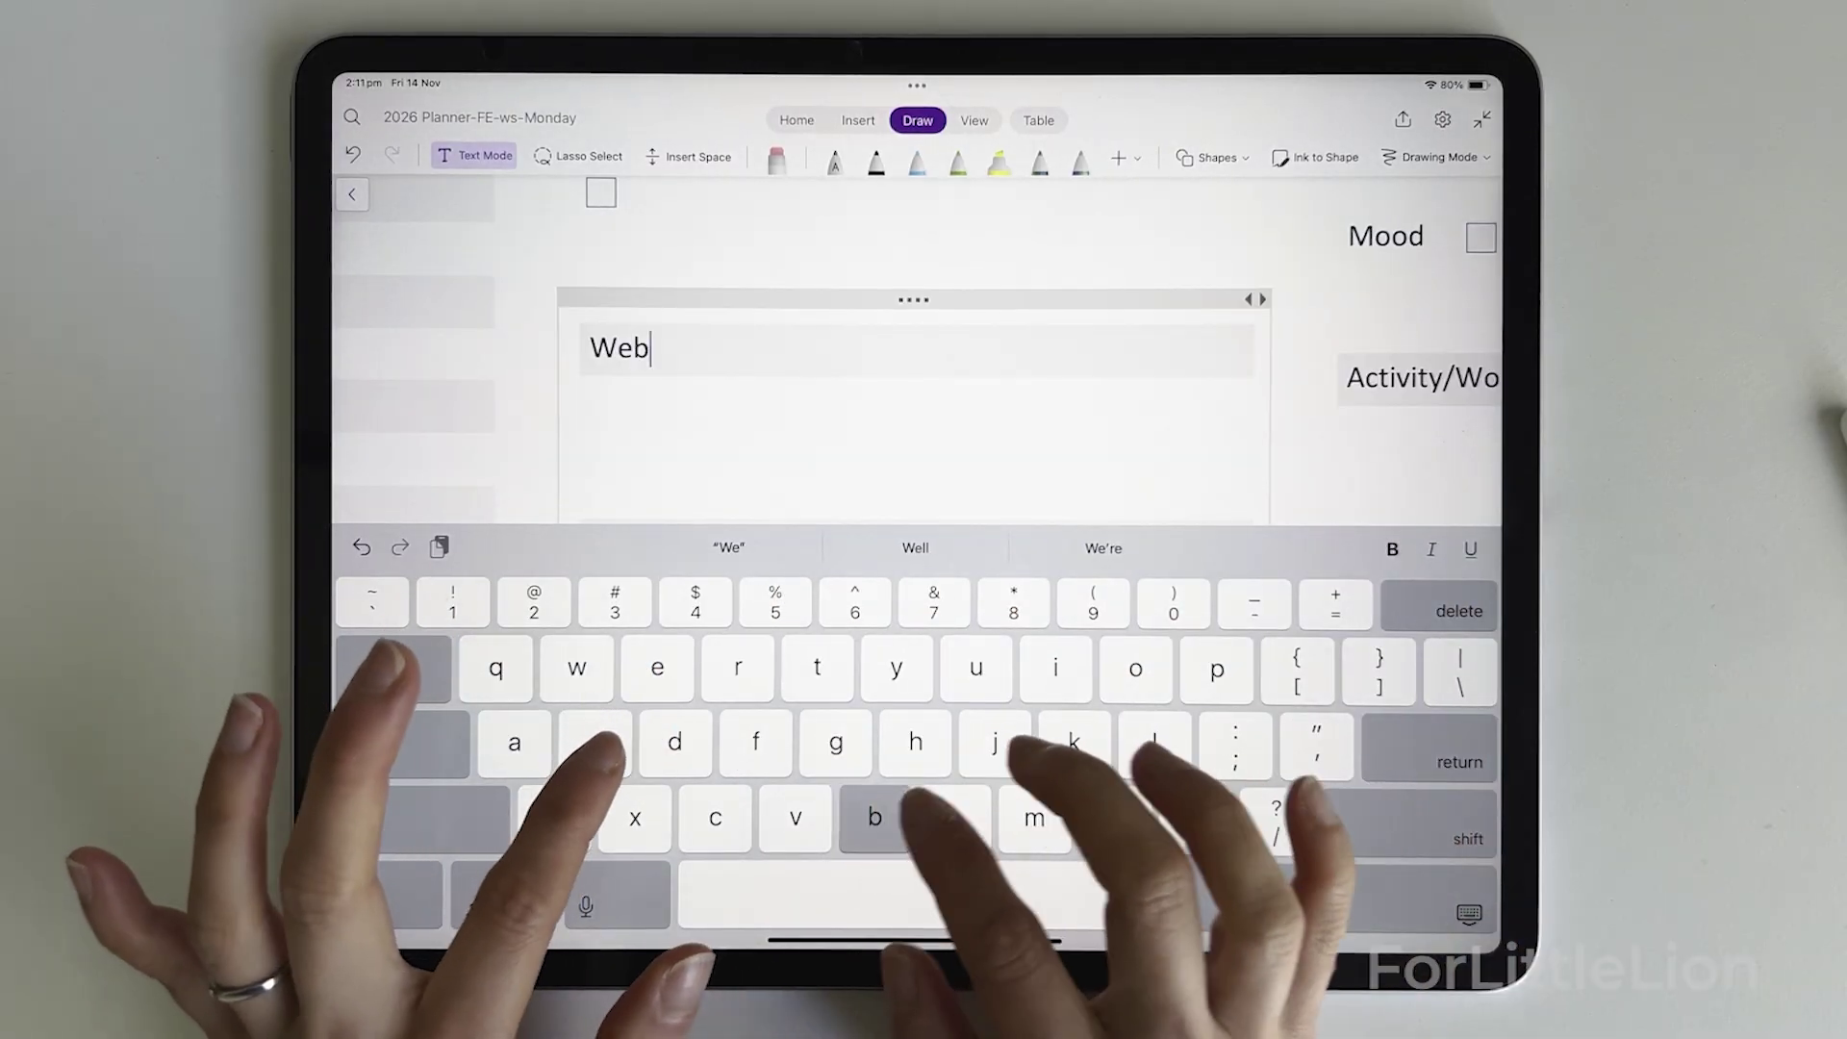
- Delete the 'What am I grateful for today?' heading text
scroll(914, 481, "down", 5)
triple_click(779, 295)
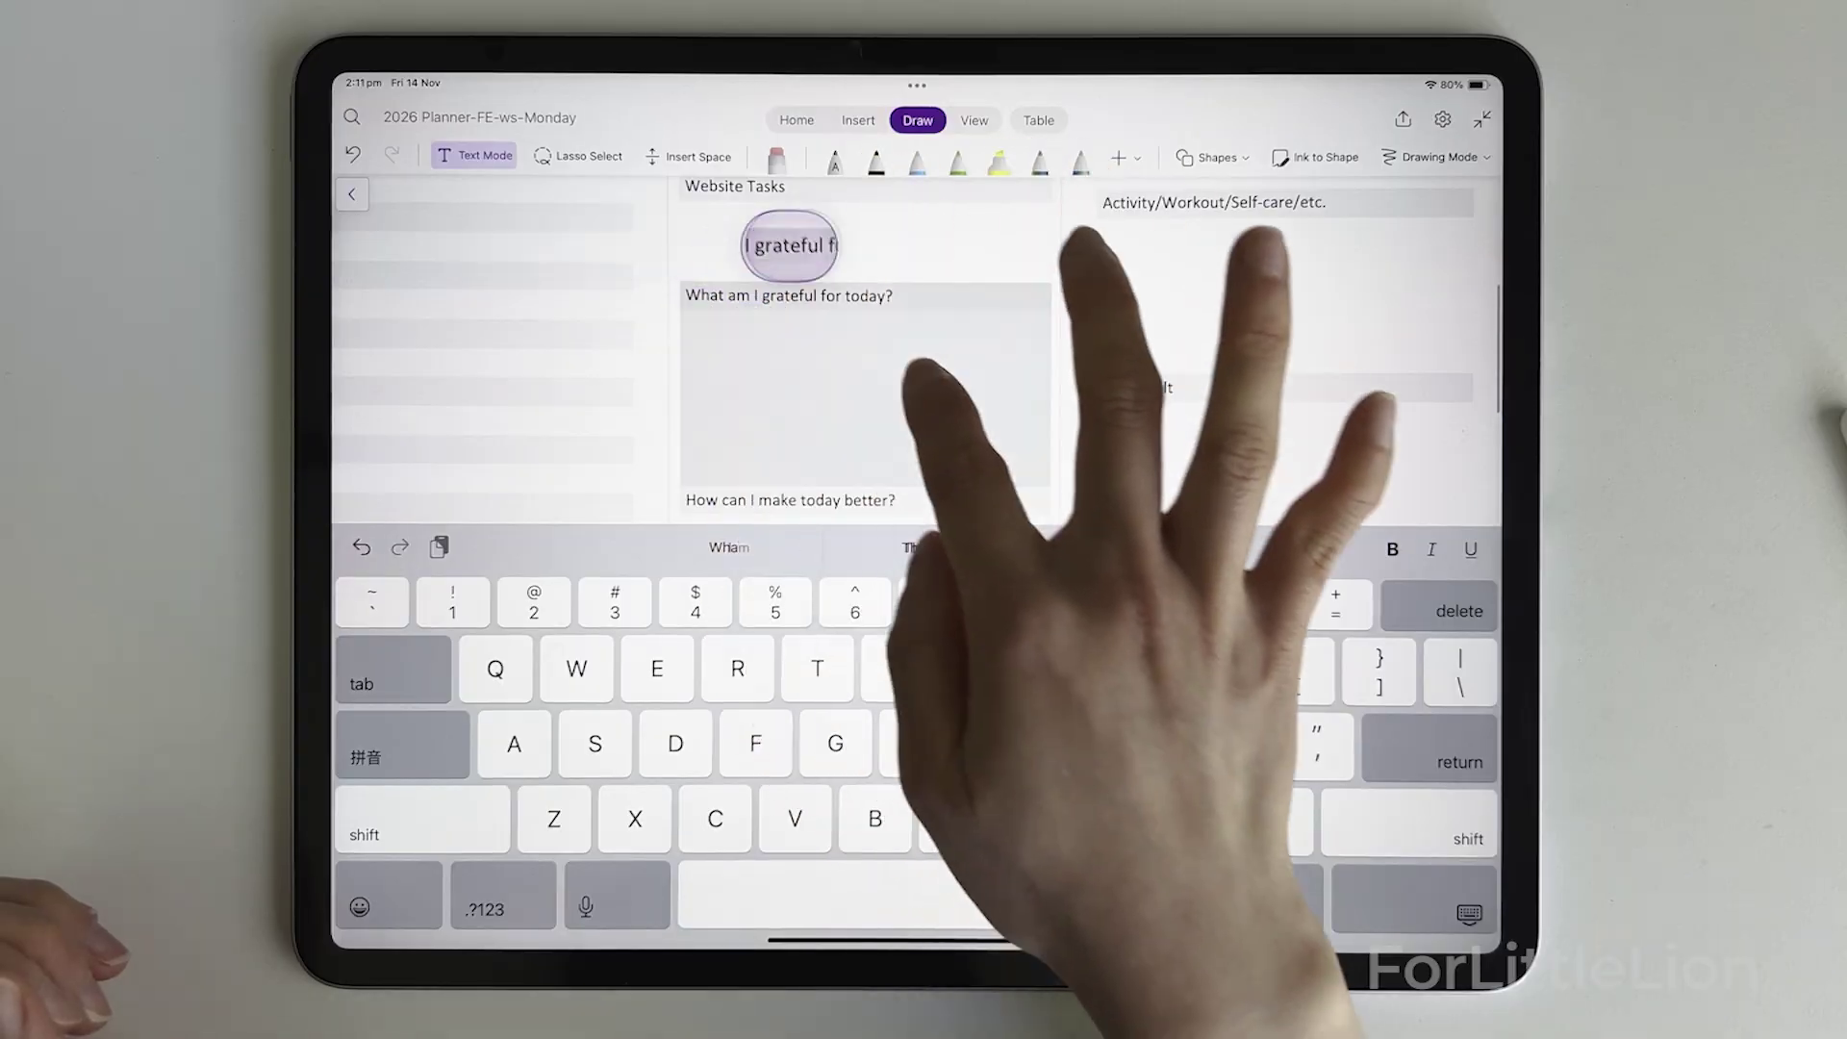
key("BackSpace")
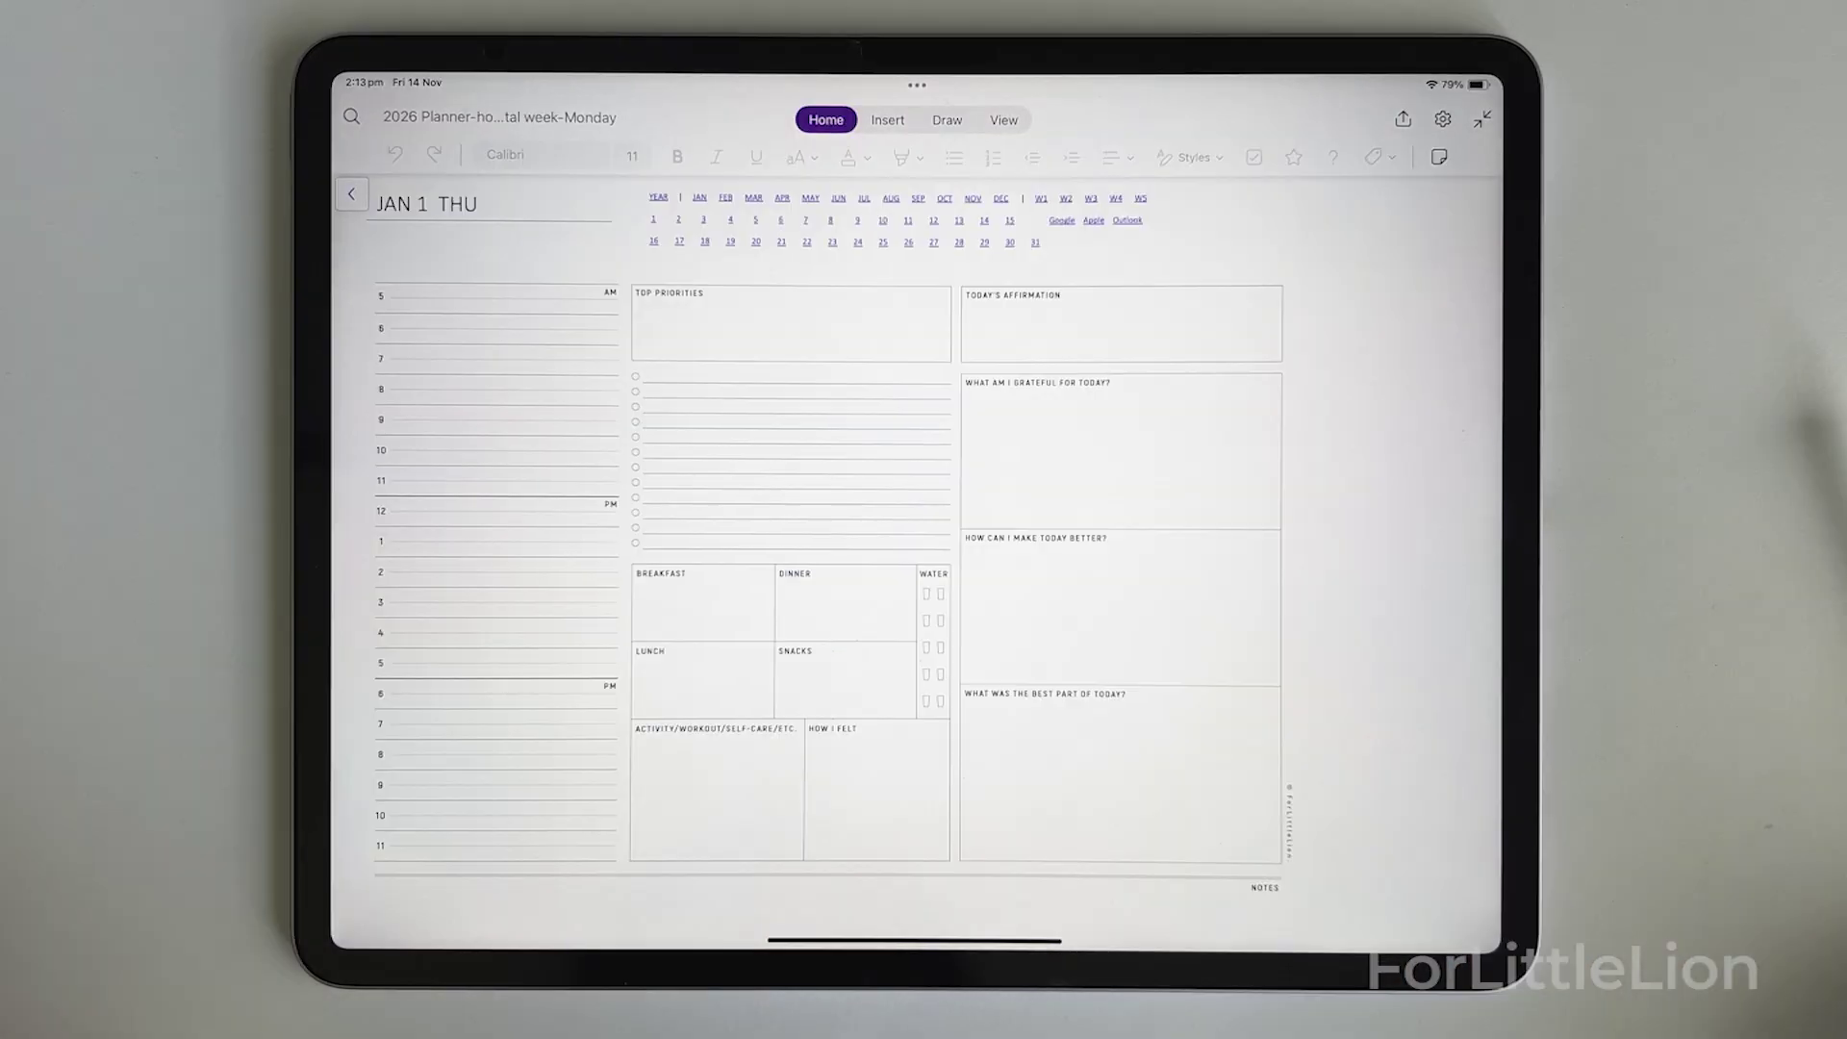
- Handwrite a meeting note on JAN 1 THU's 10 am line, then choose the yellow highlighter
scroll(674, 529, "up", 5)
scroll(673, 529, "up", 3)
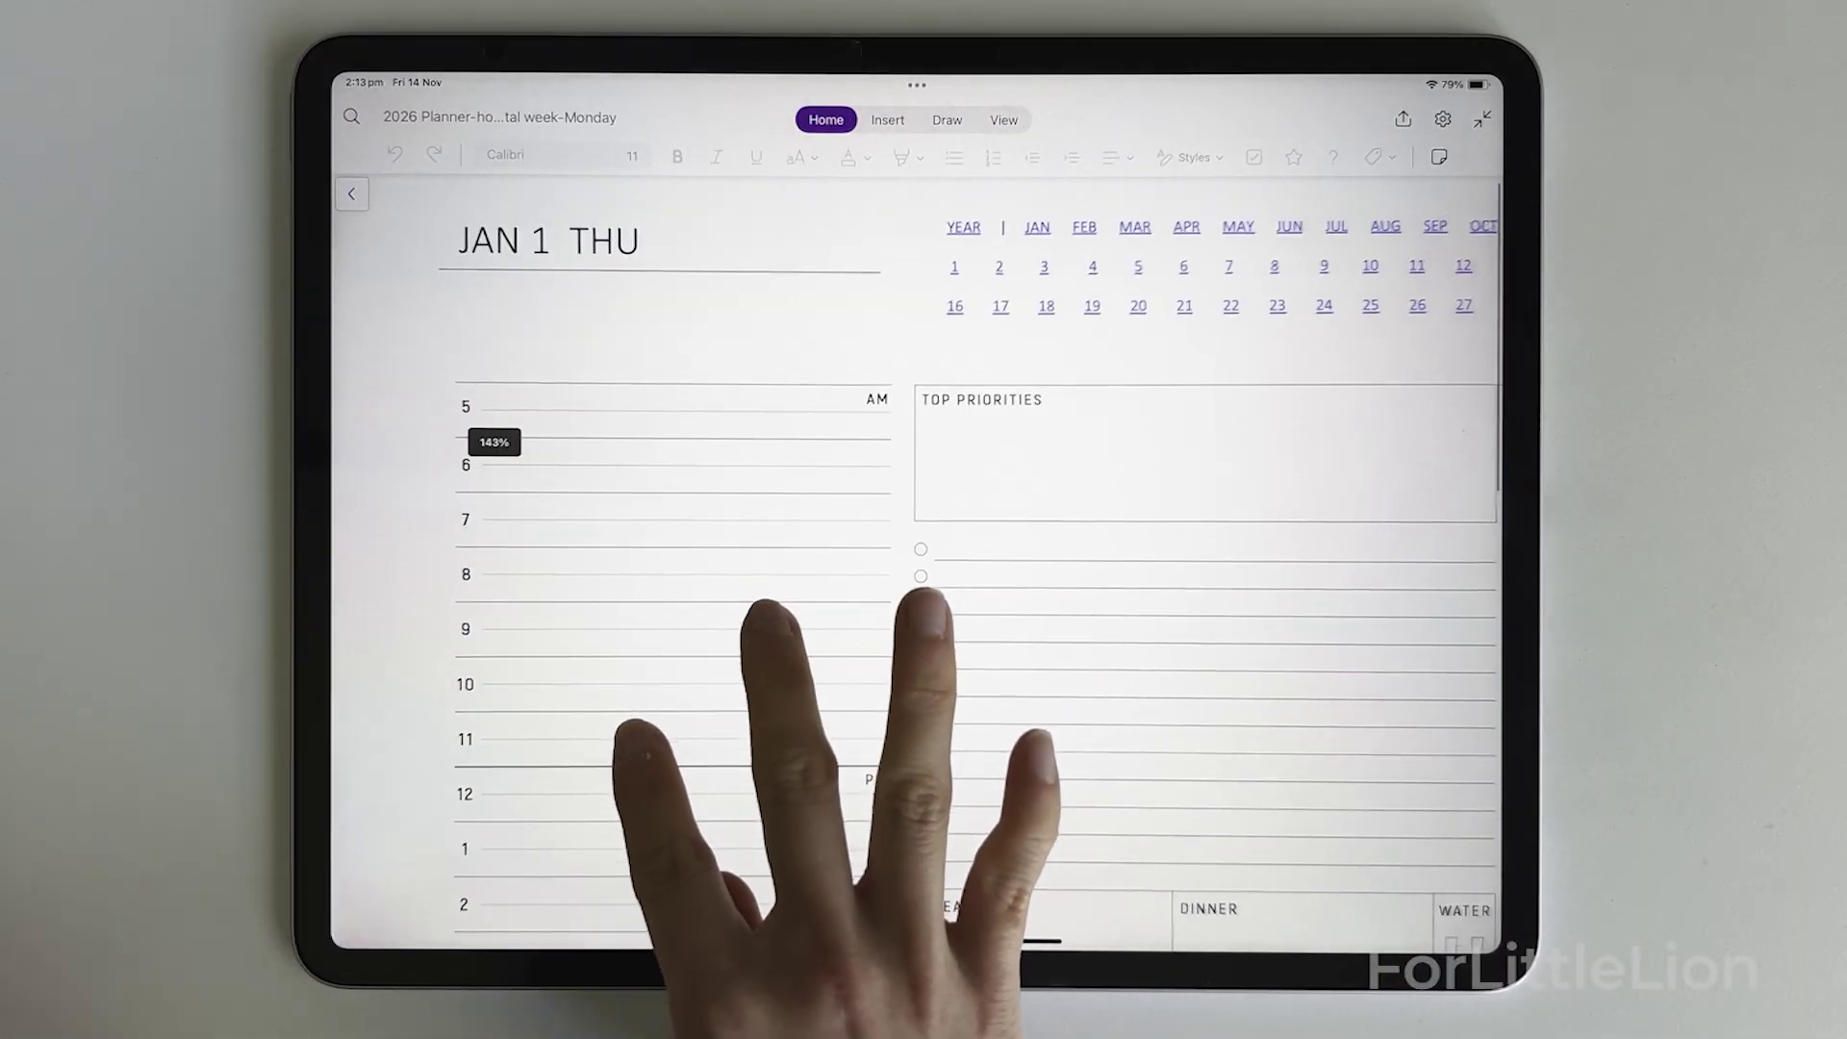
left_click_drag(444, 635, 643, 637)
left_click(999, 158)
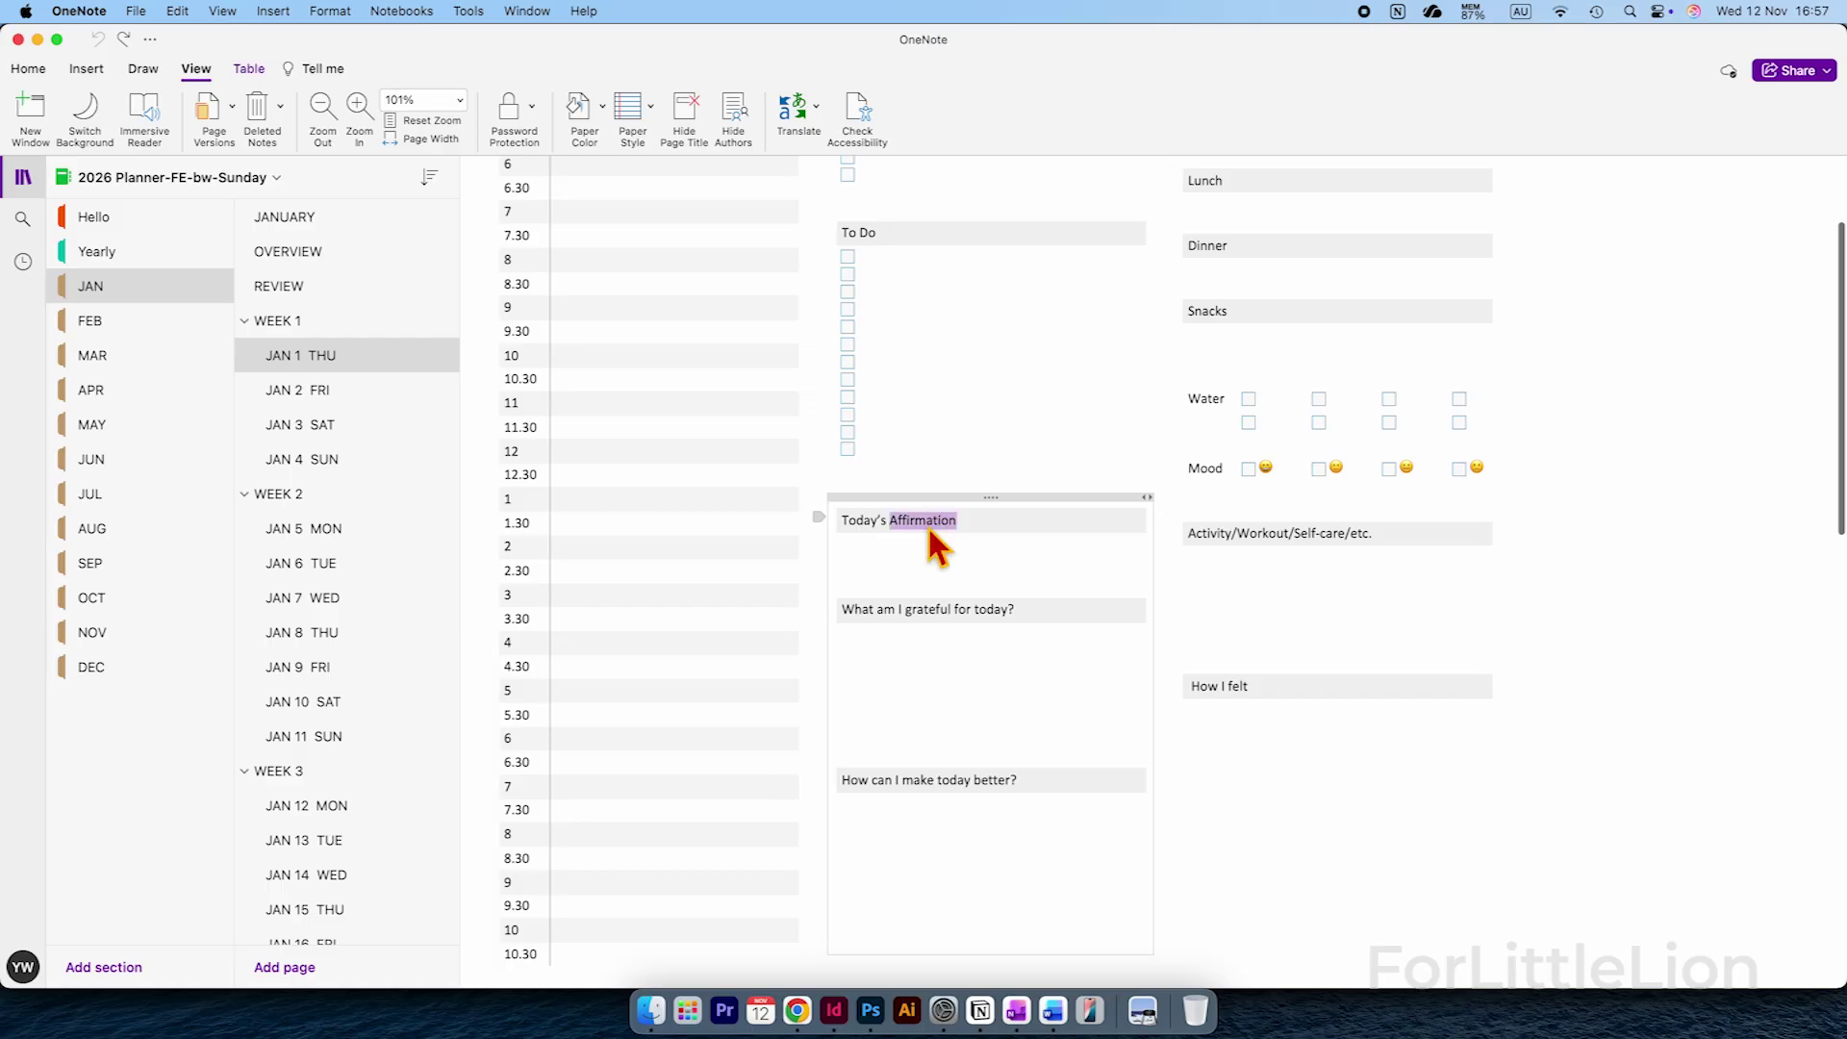
- Retype the prompt headings, renaming 'How can I make today better?' to 'Home:', and delete the Mood row
triple_click(926, 523)
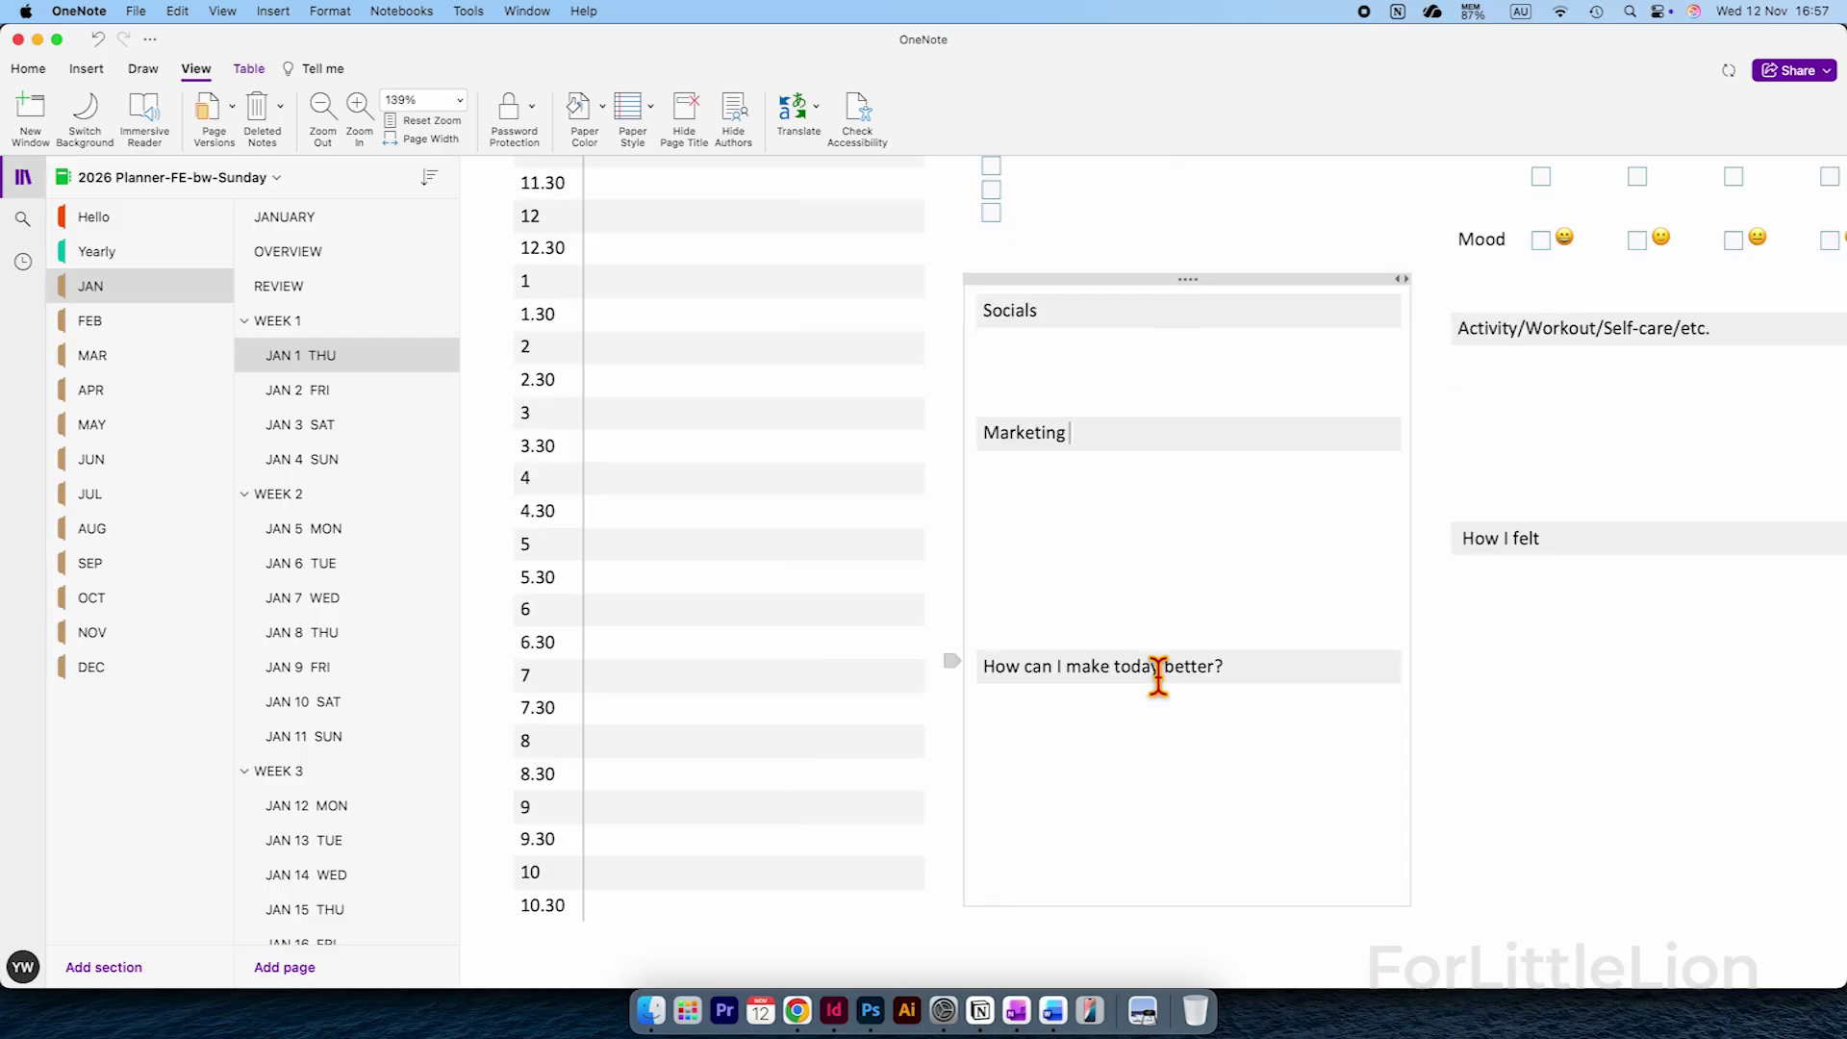
triple_click(1156, 665)
type("Home:")
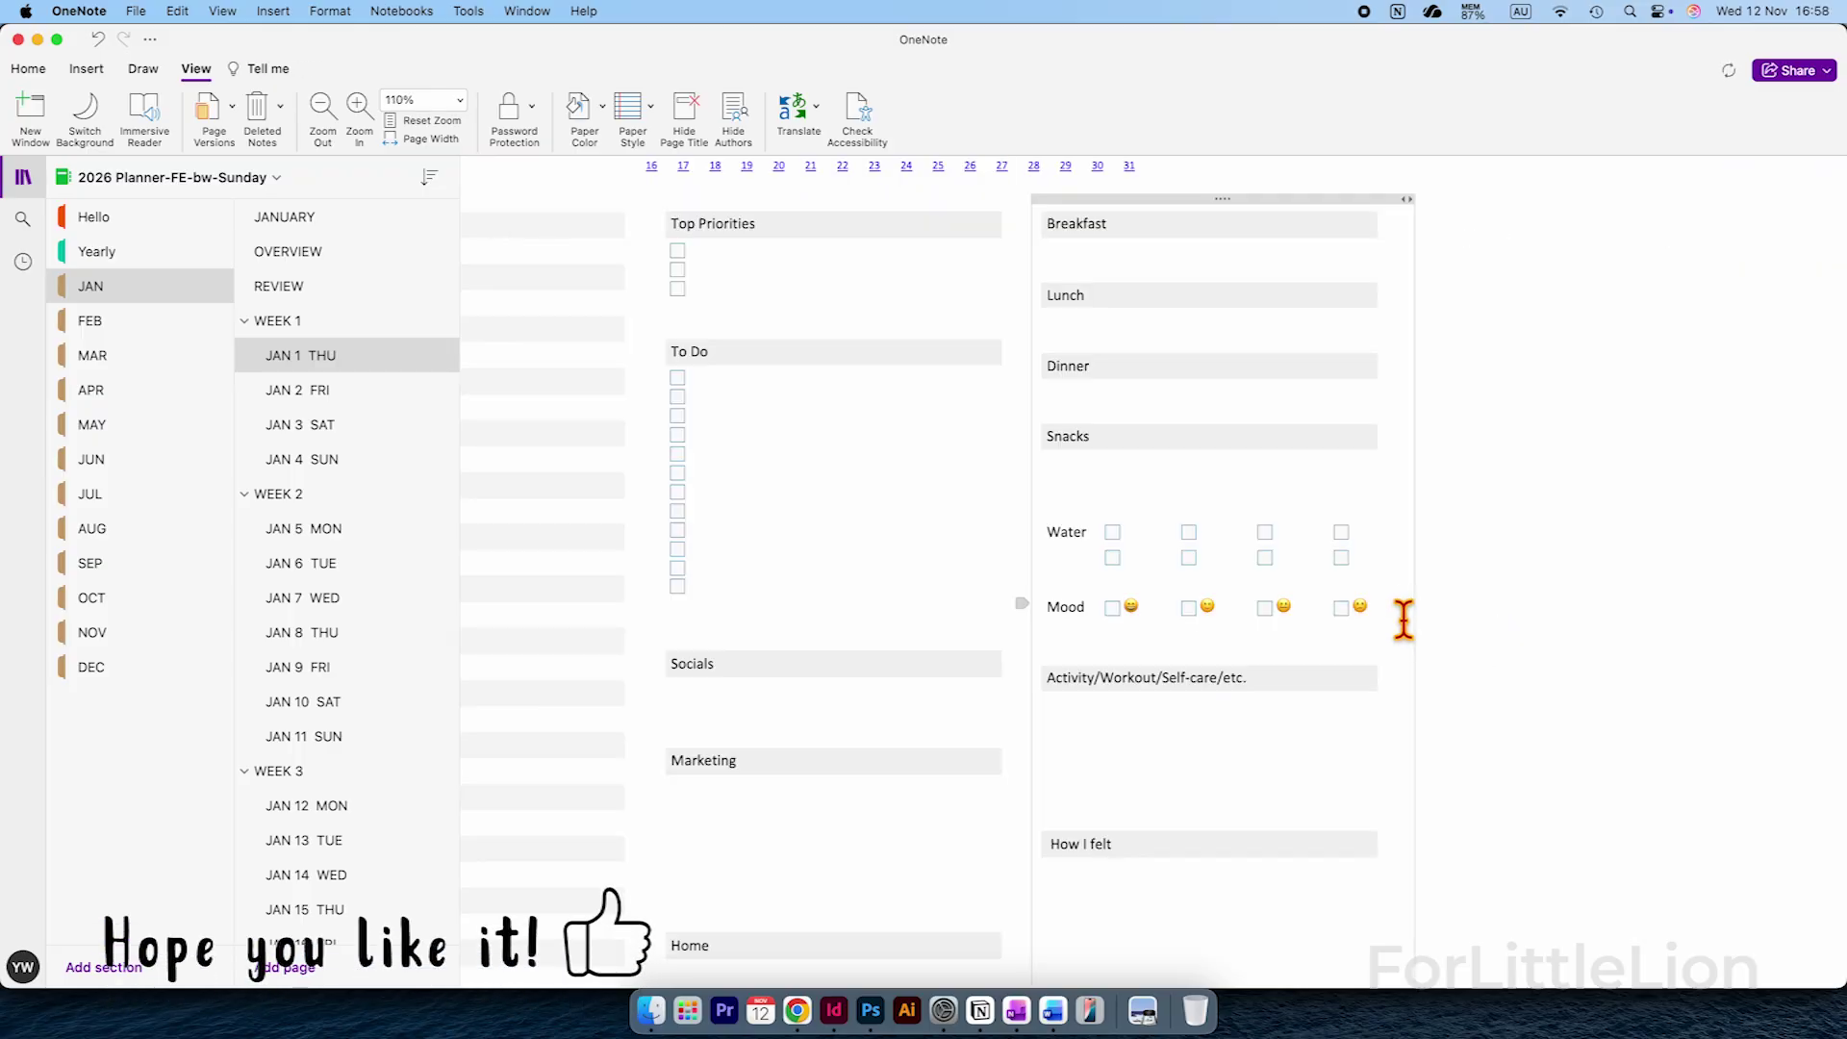
left_click_drag(1403, 619, 1073, 611)
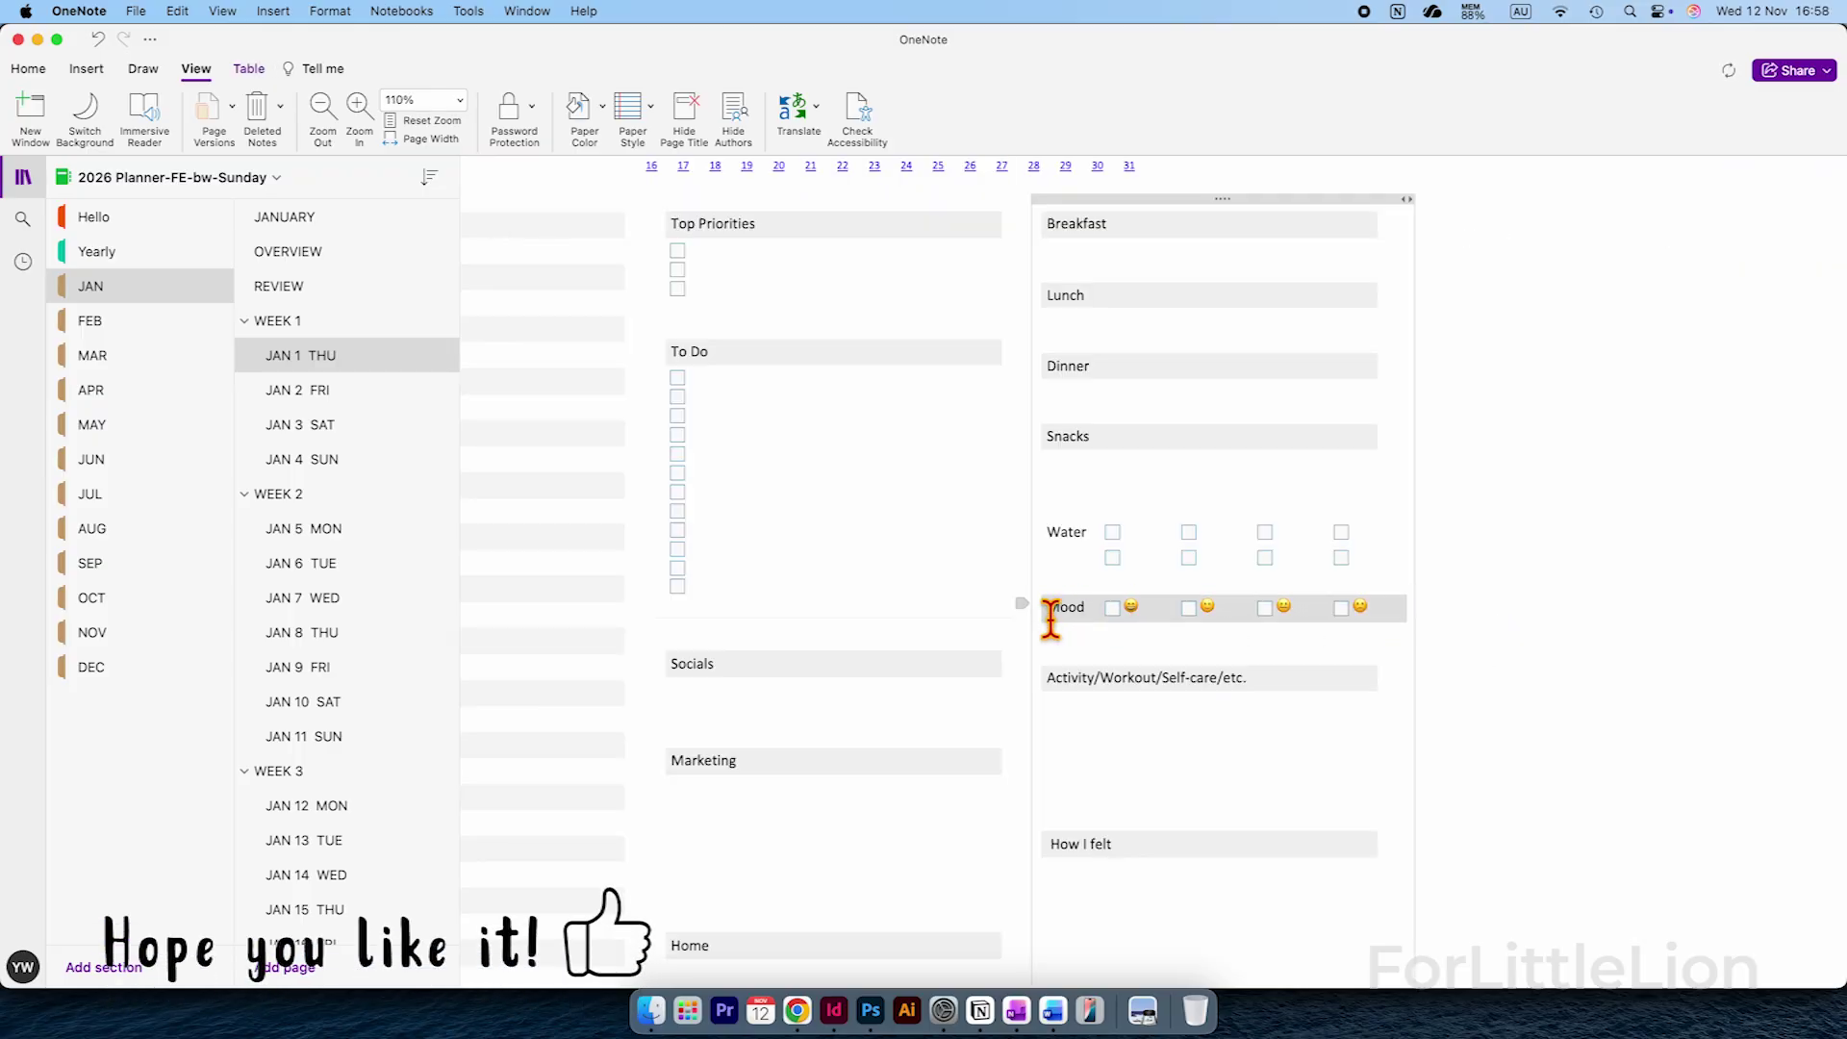
key("BackSpace")
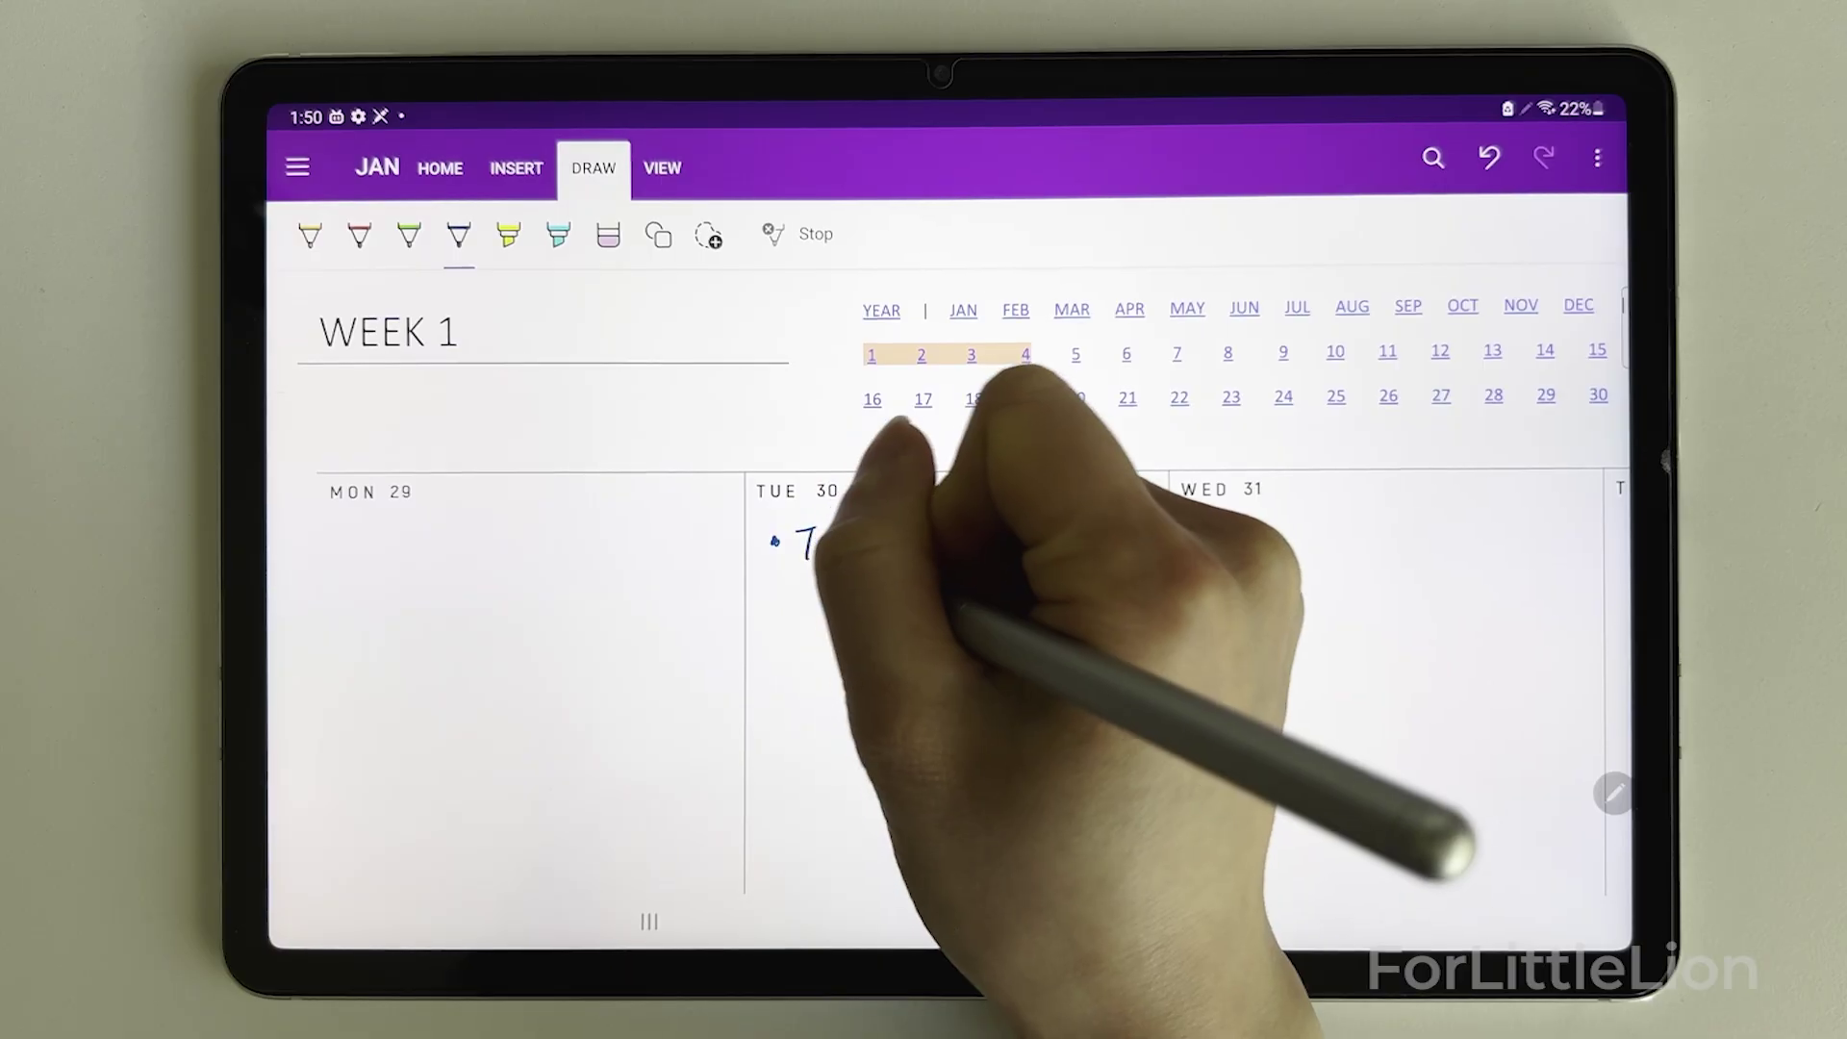
- Handwrite 'Team' in the TUE 30 column and highlight 'Submit report' in yellow
left_click_drag(915, 578, 909, 547)
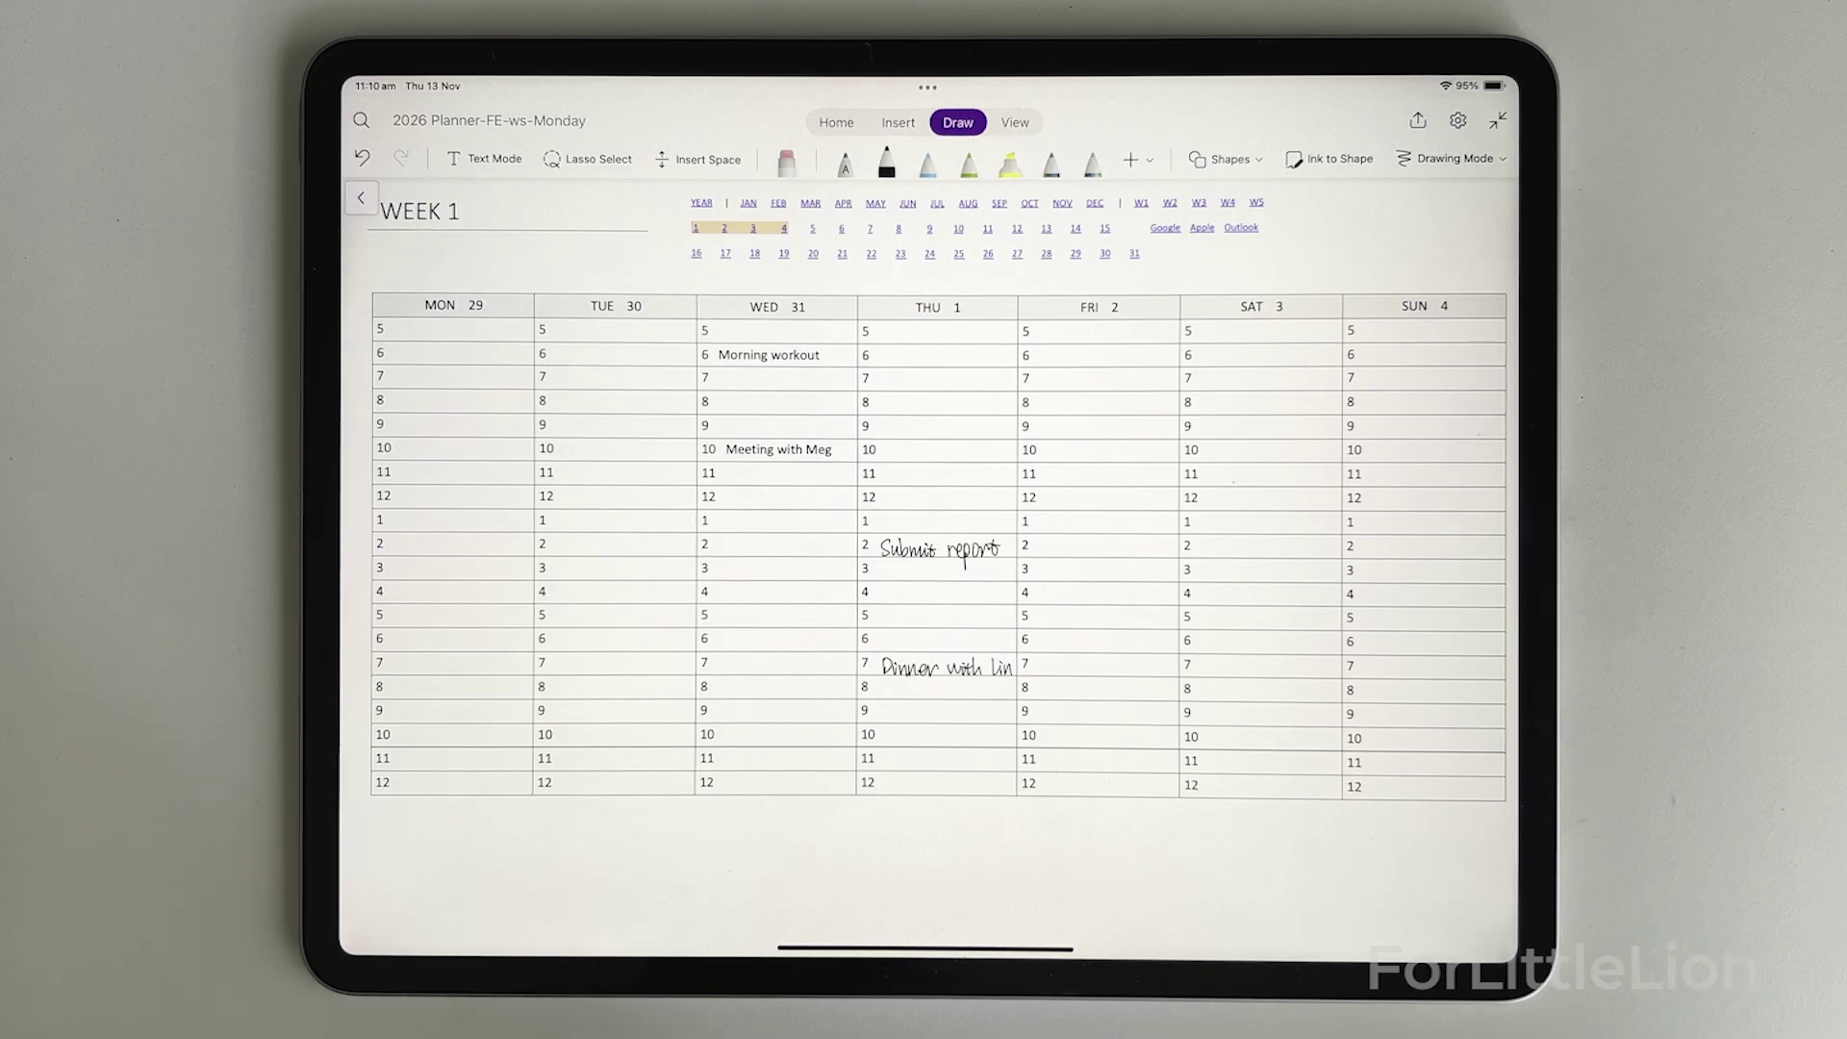
left_click(1010, 162)
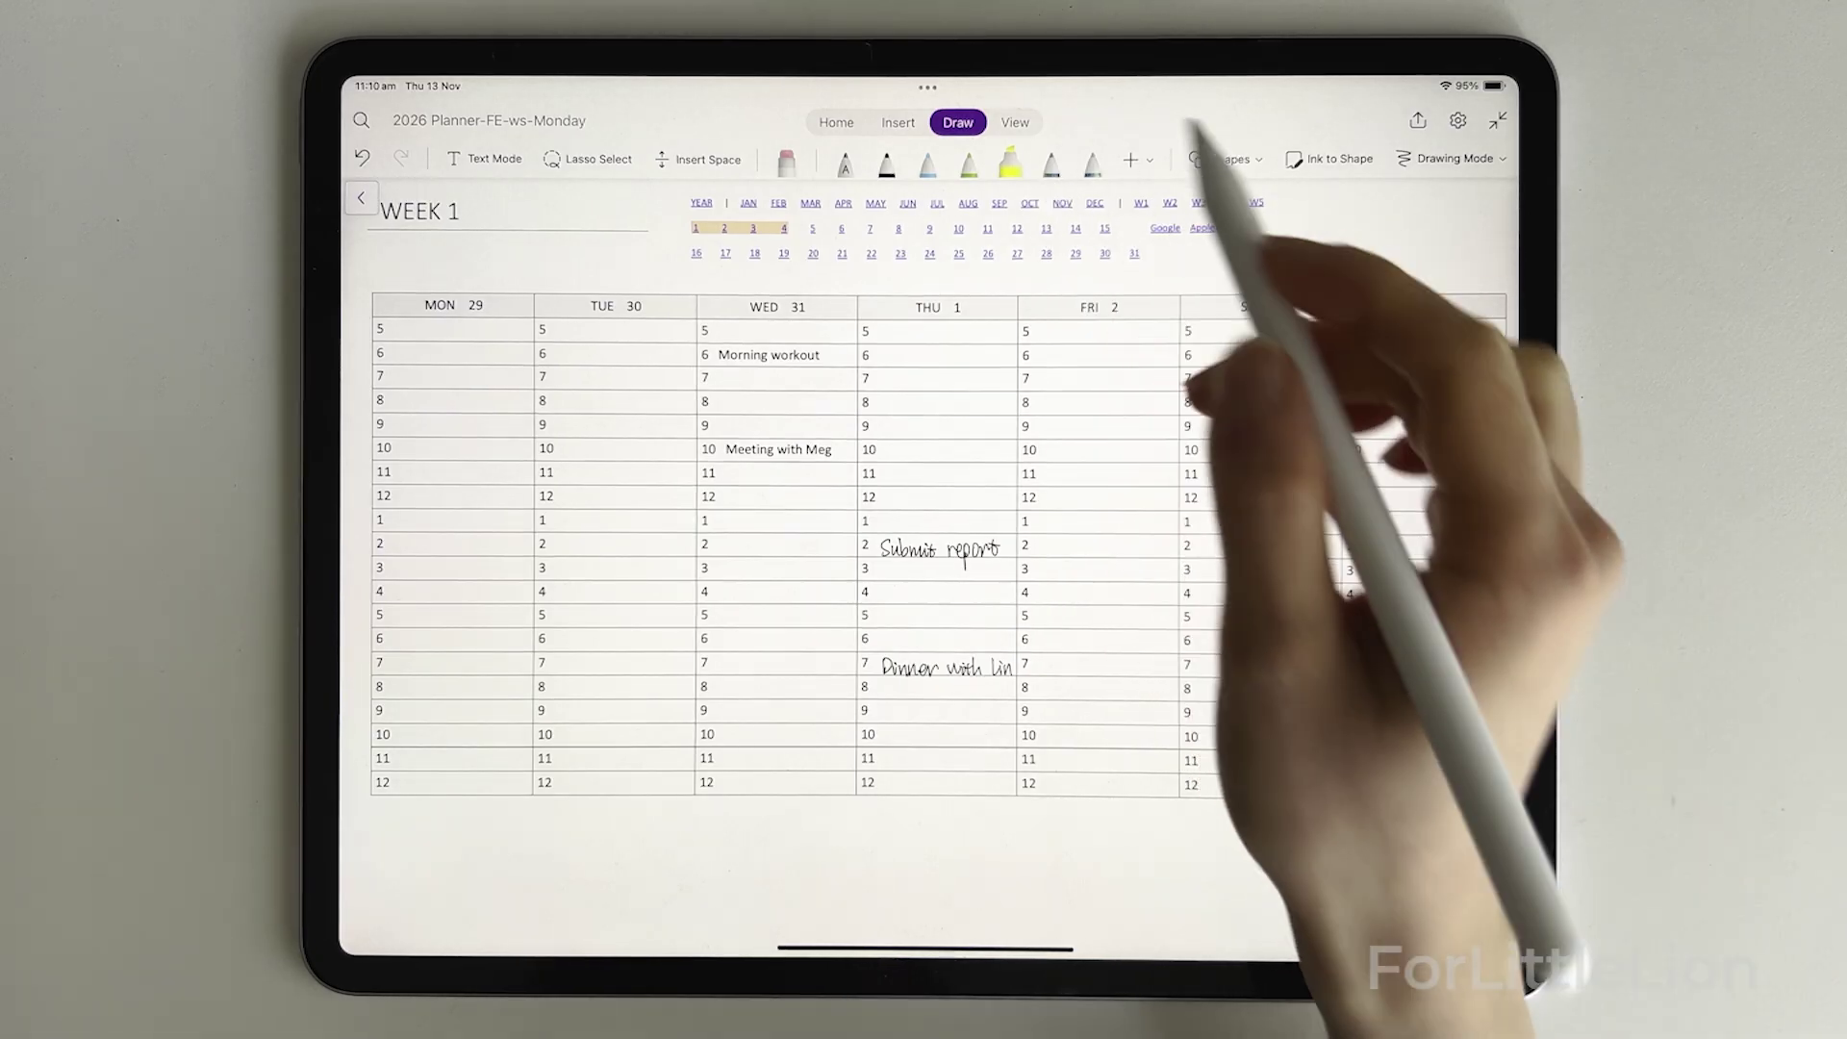
left_click_drag(884, 550, 1002, 549)
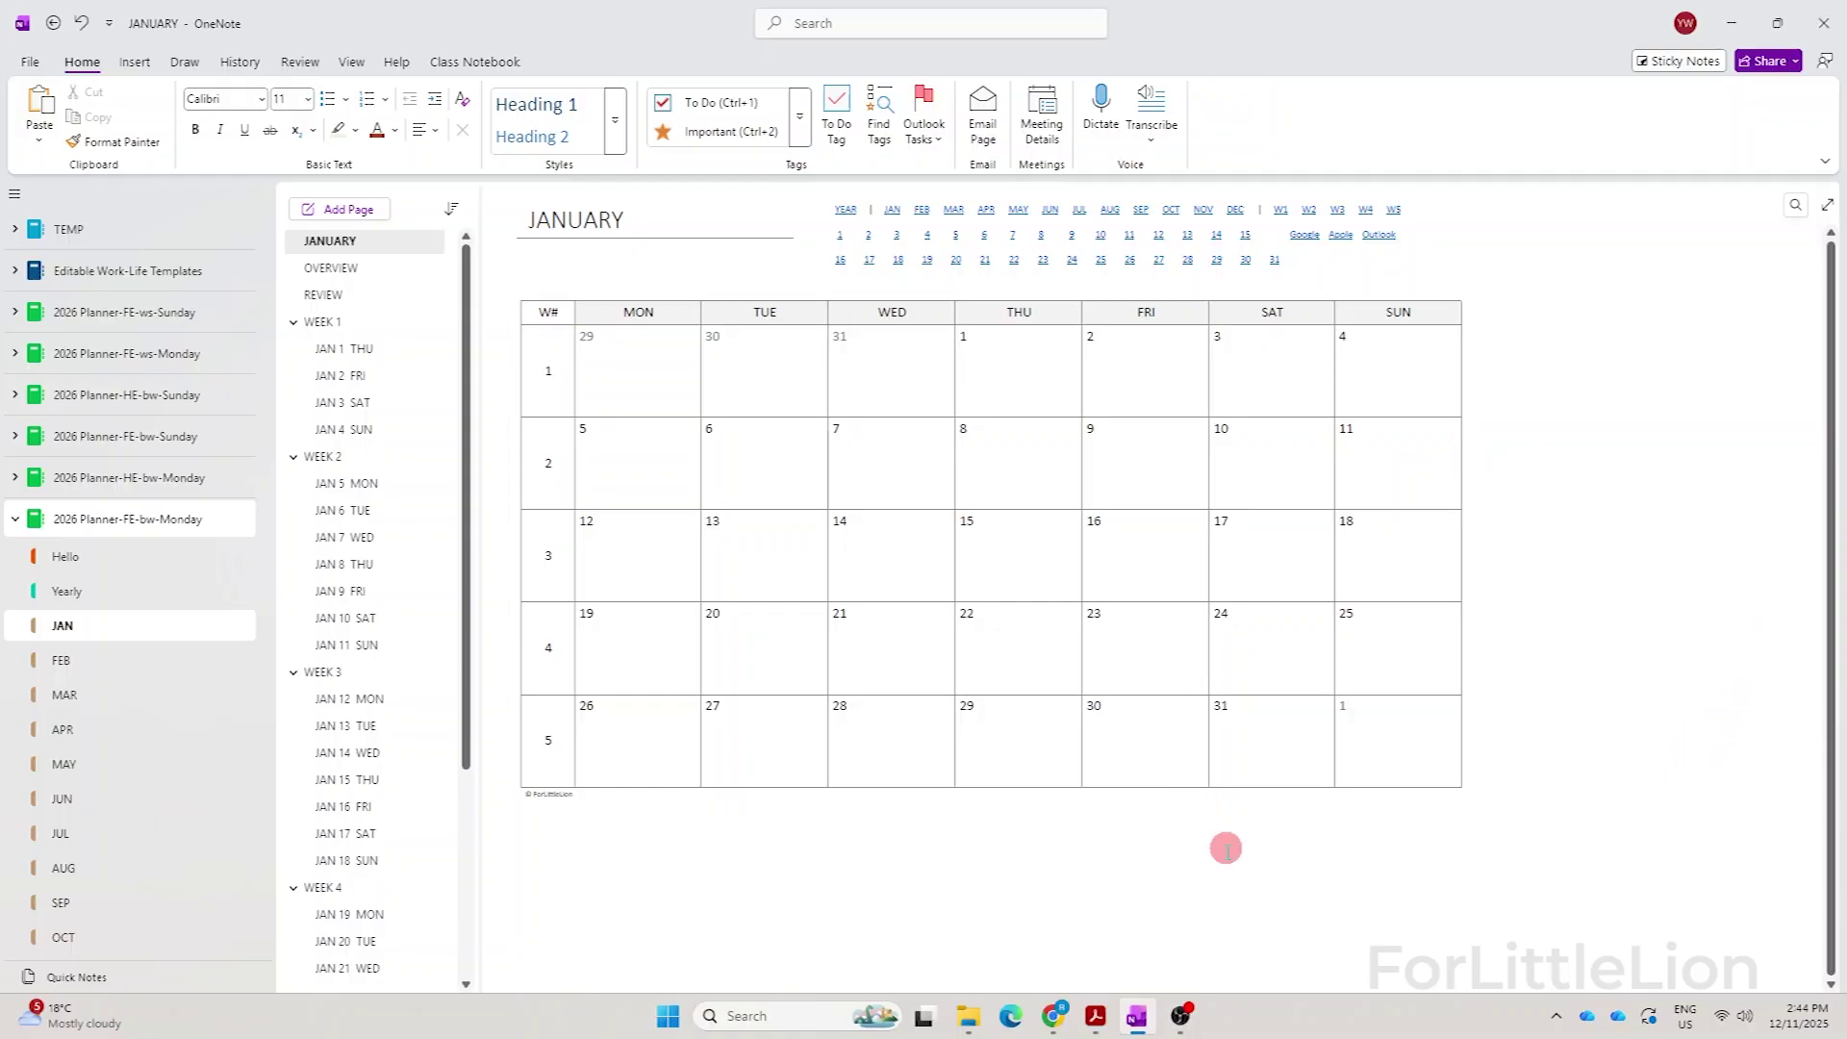
- Tour the FE-bw-Monday planner: Yearly Calendar, JAN calendar, OVERVIEW, WEEK 1, then JAN 1 THU
left_click(164, 486)
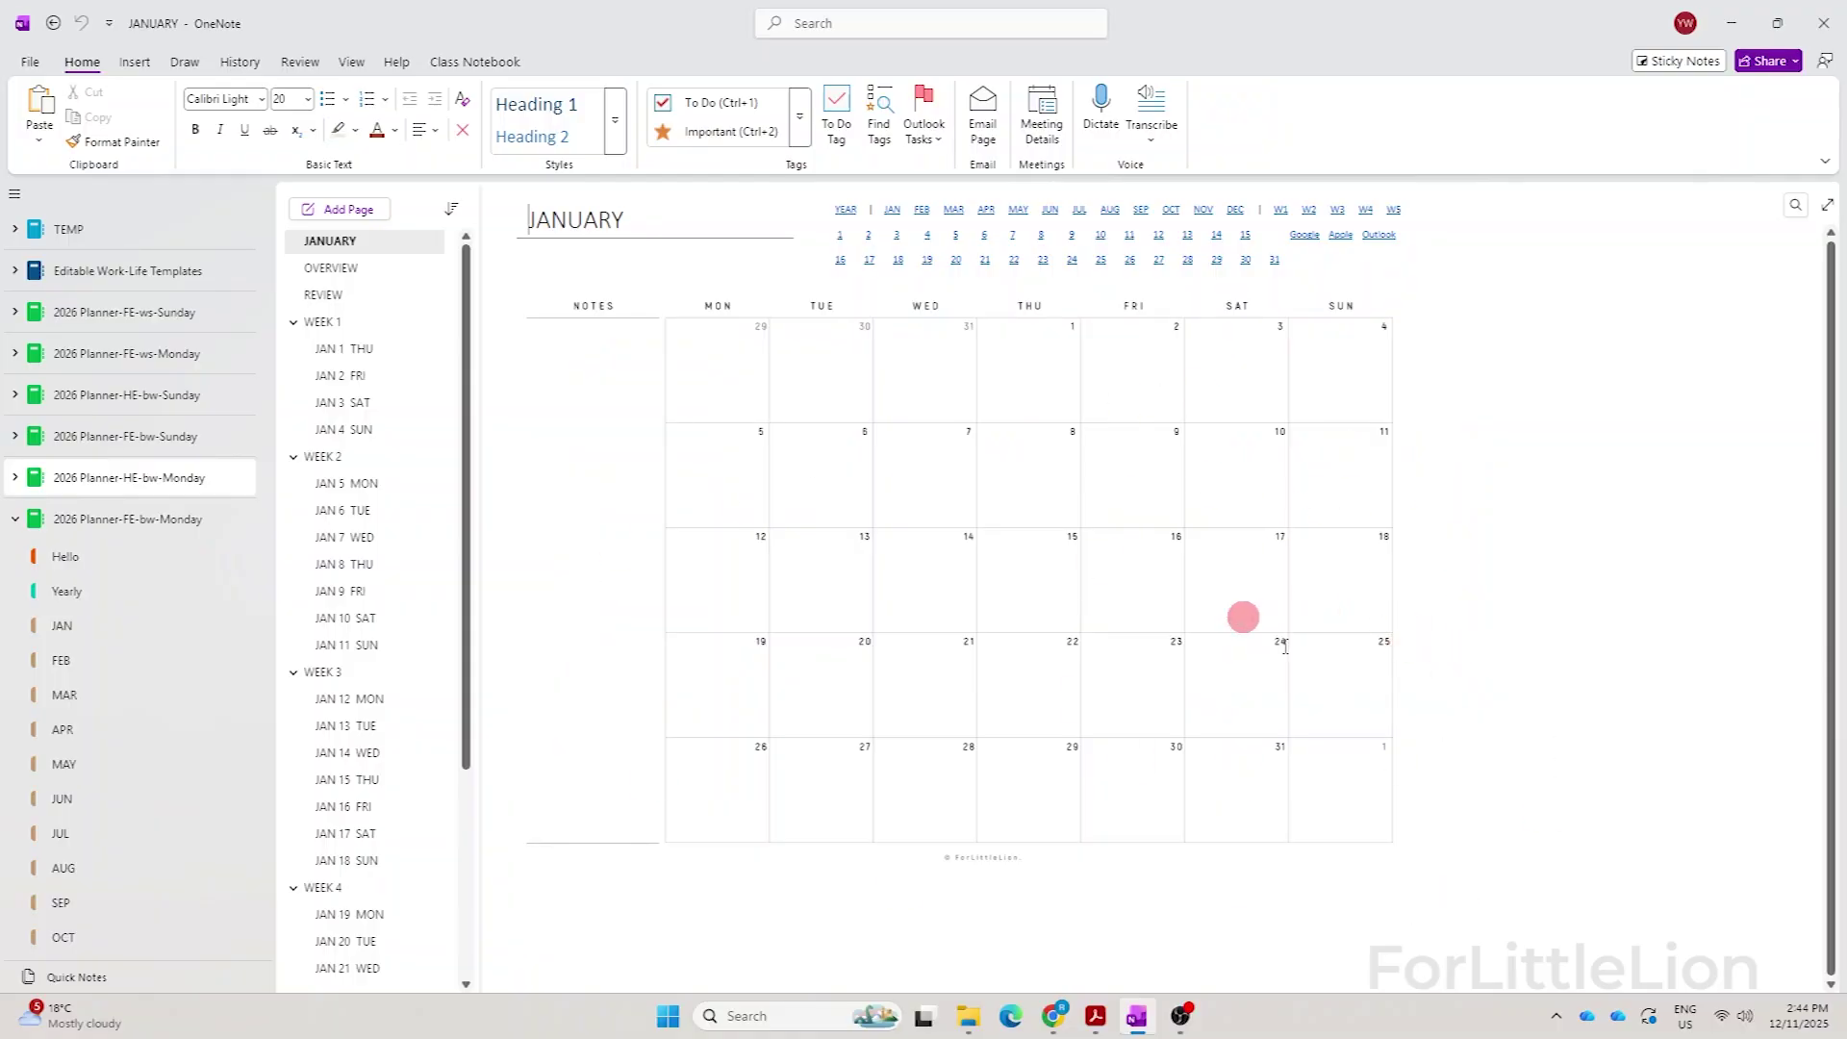
left_click(186, 524)
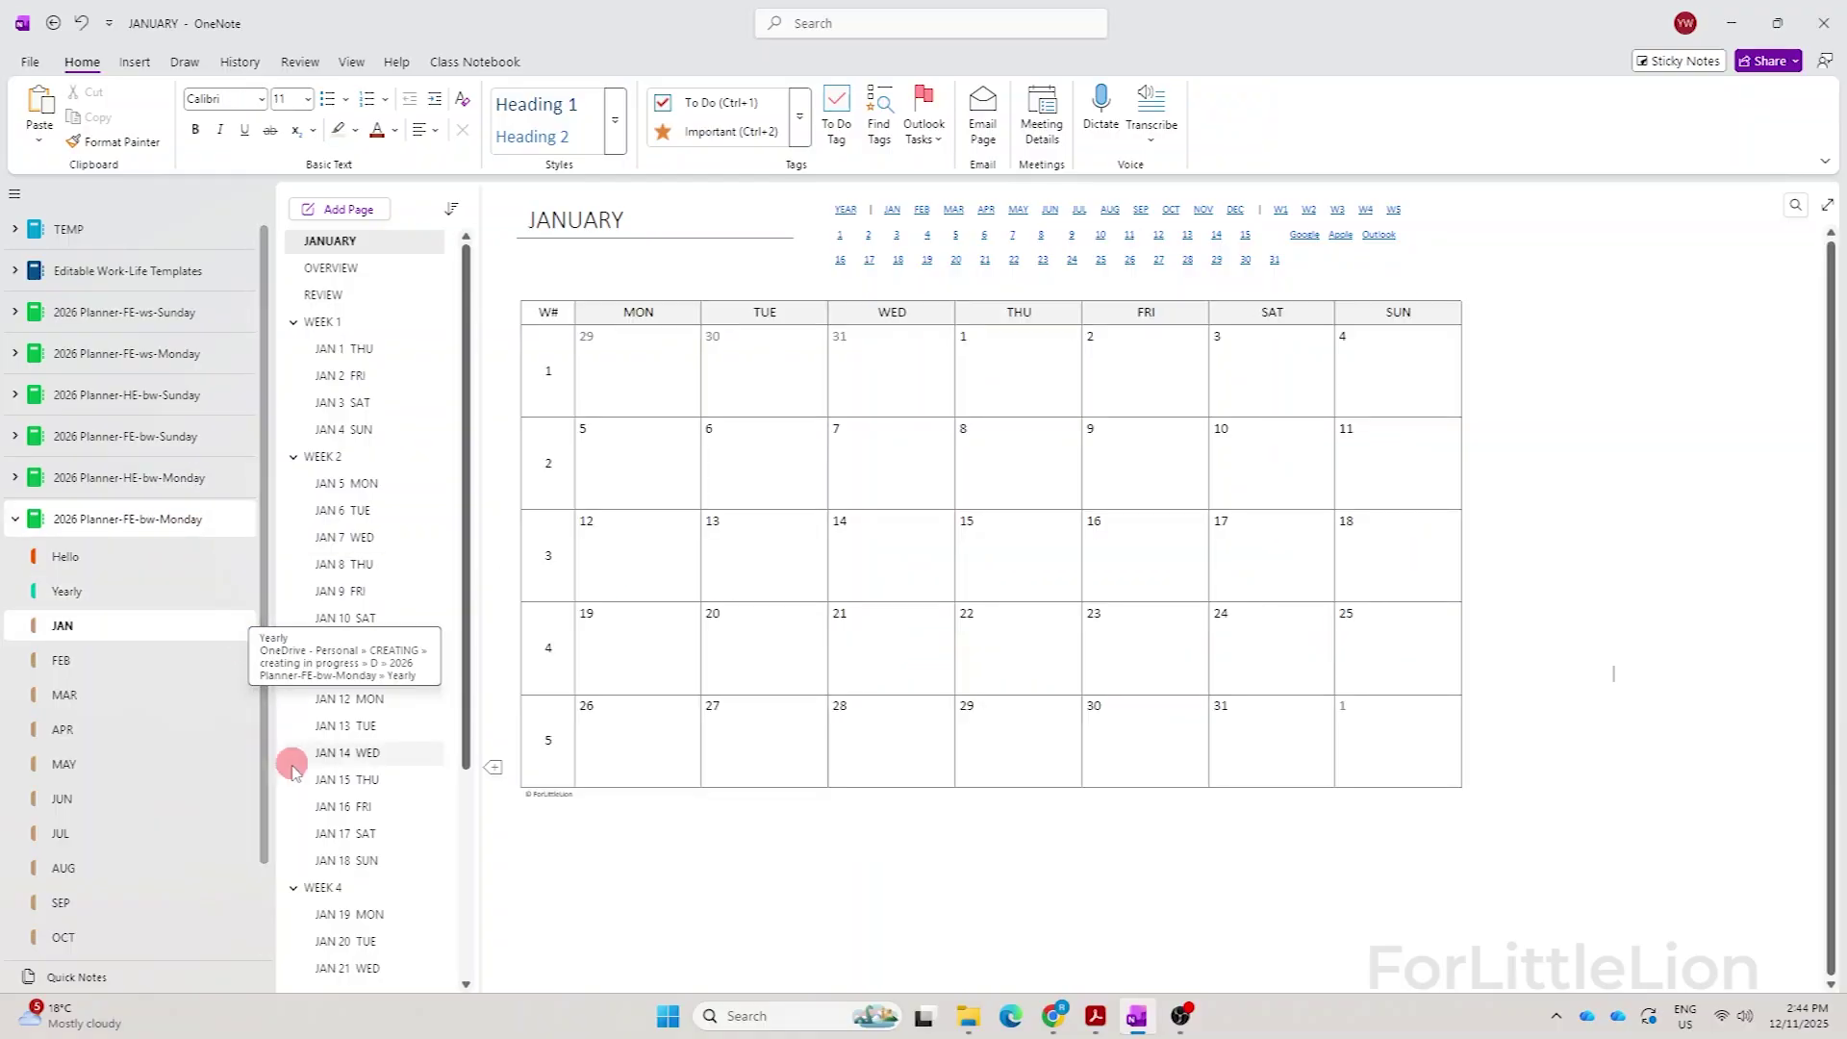
left_click(132, 591)
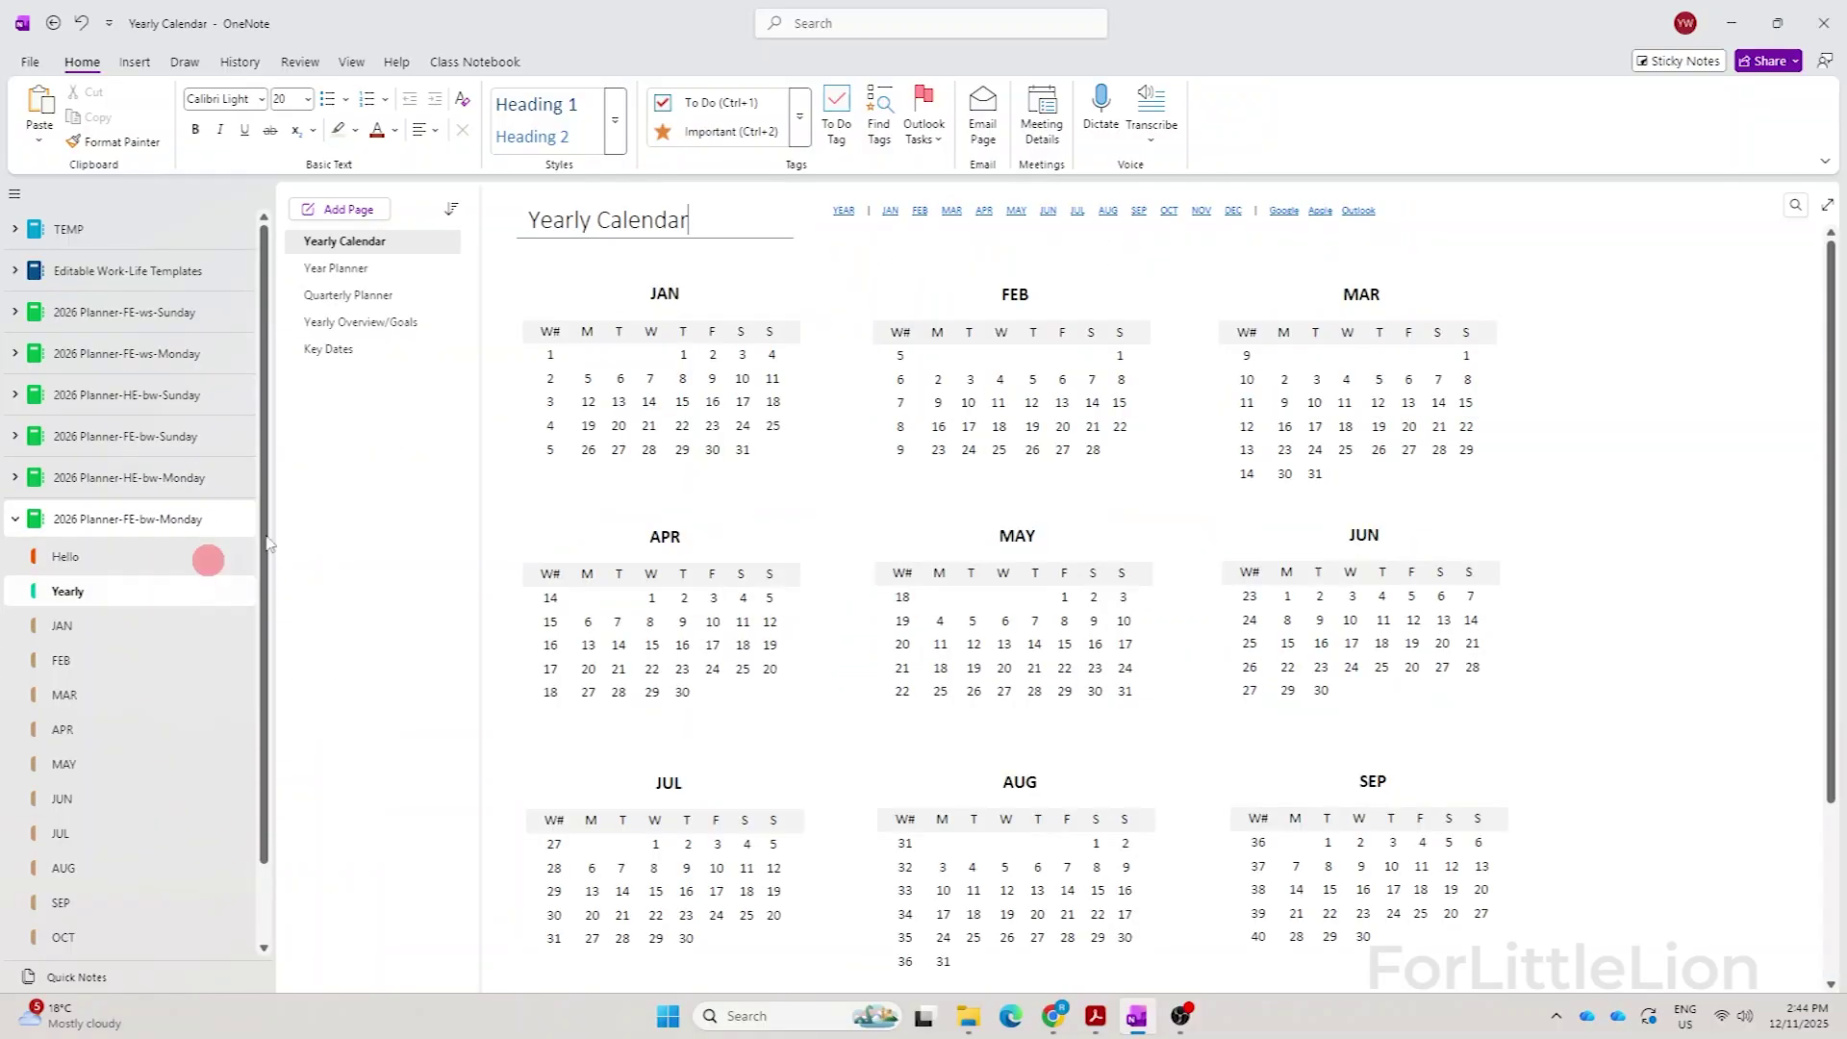
left_click(165, 625)
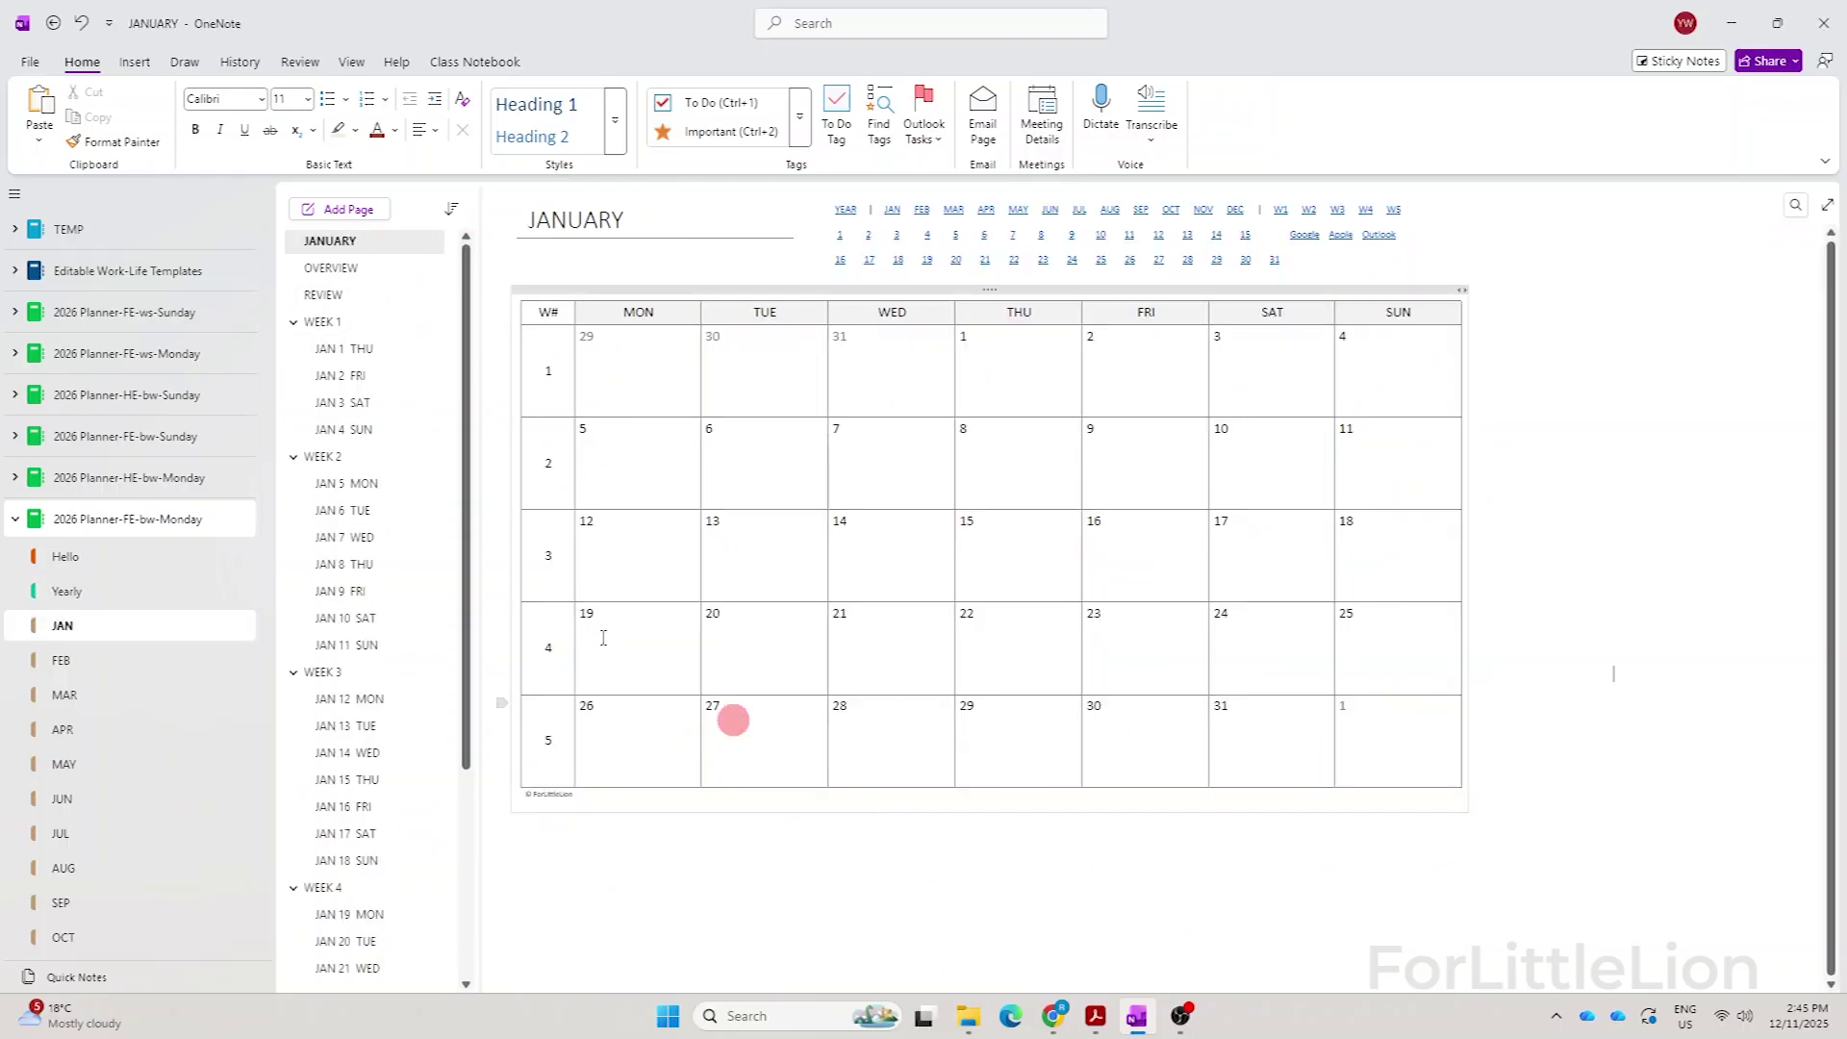
left_click(411, 270)
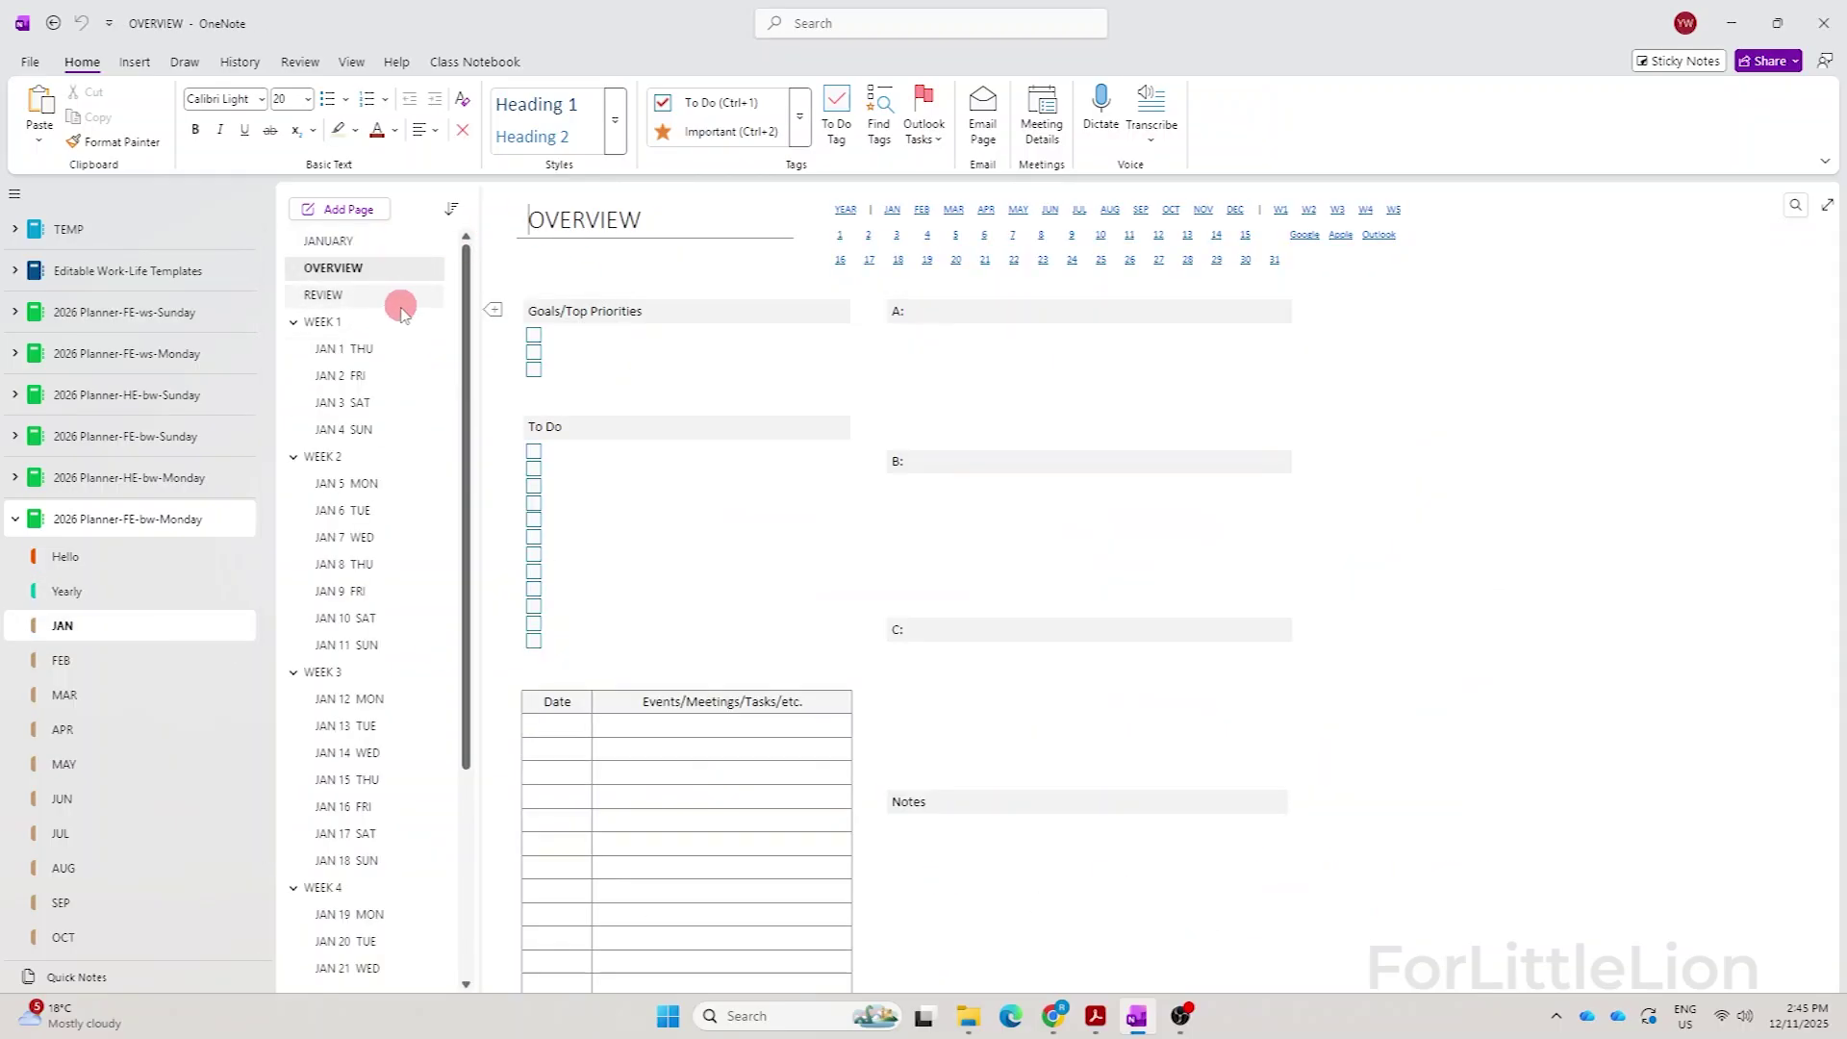
left_click(389, 325)
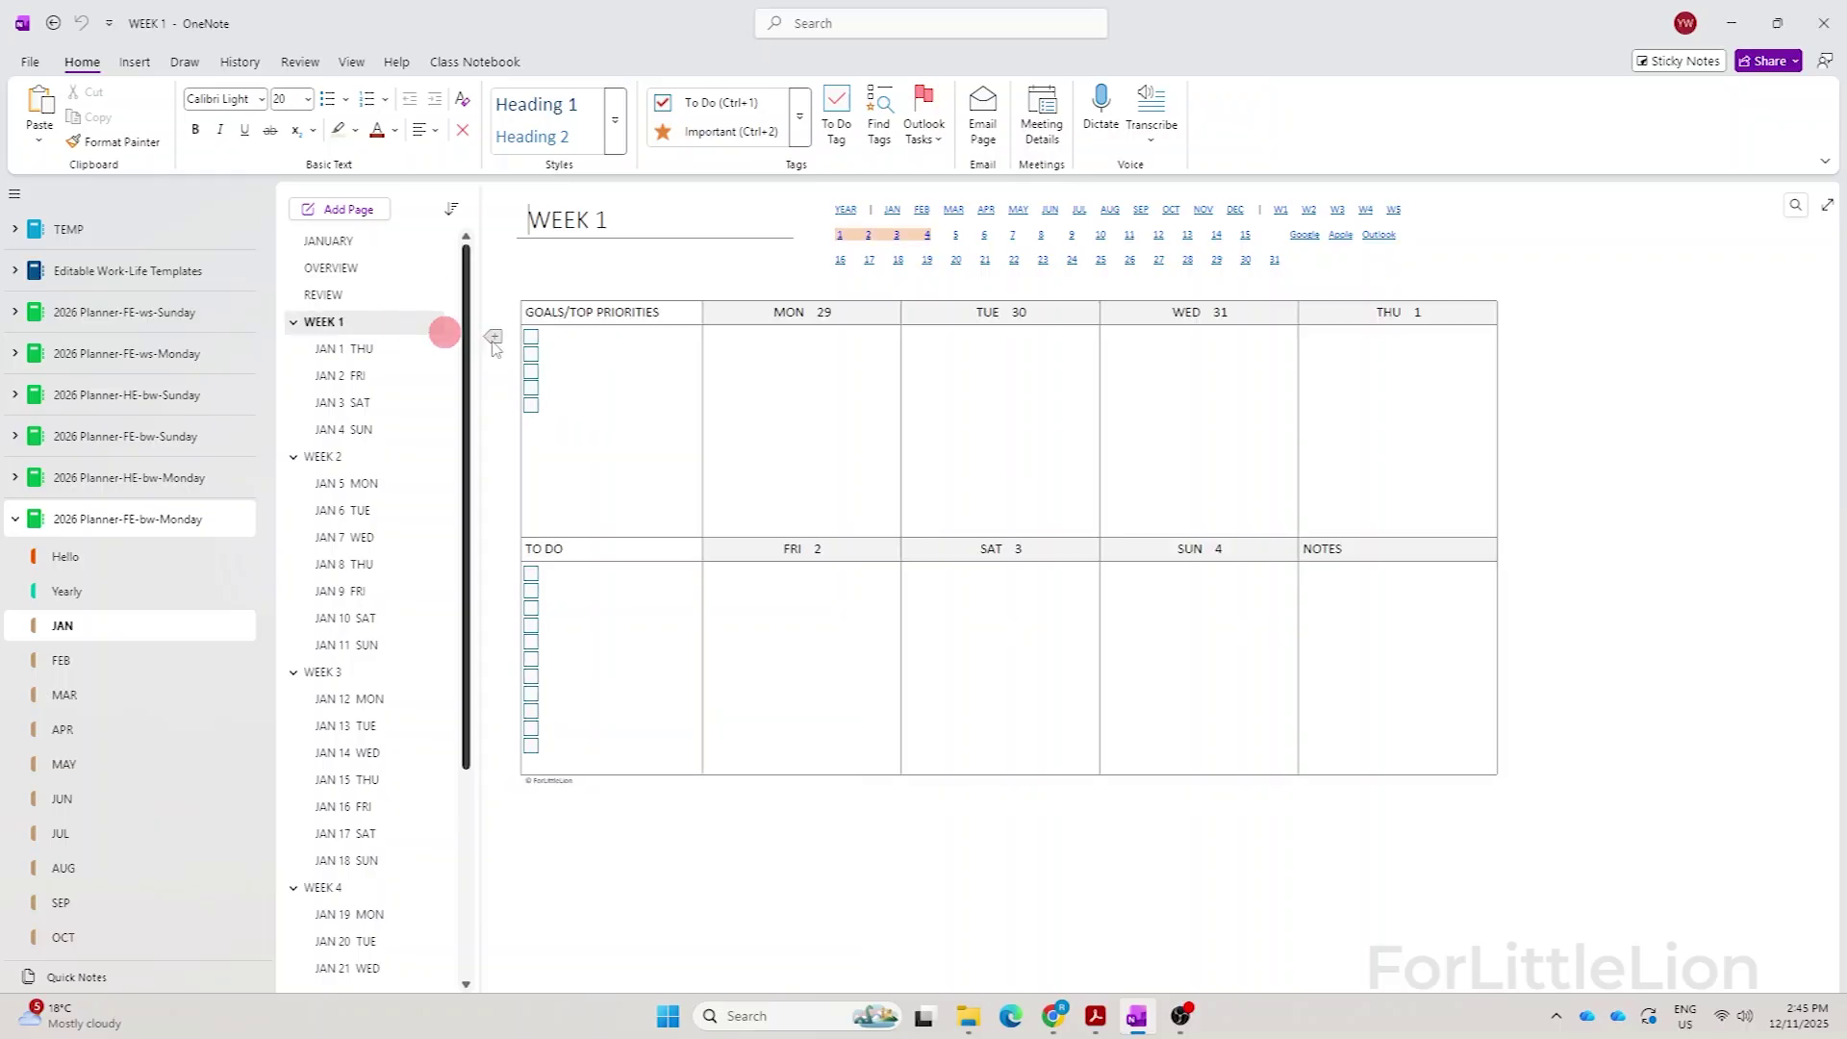
left_click(393, 349)
- View the Work-Life Templates sections in turn: Projects, Goals, Finance, Nutrition, Wellness, Fitness
left_click(77, 272)
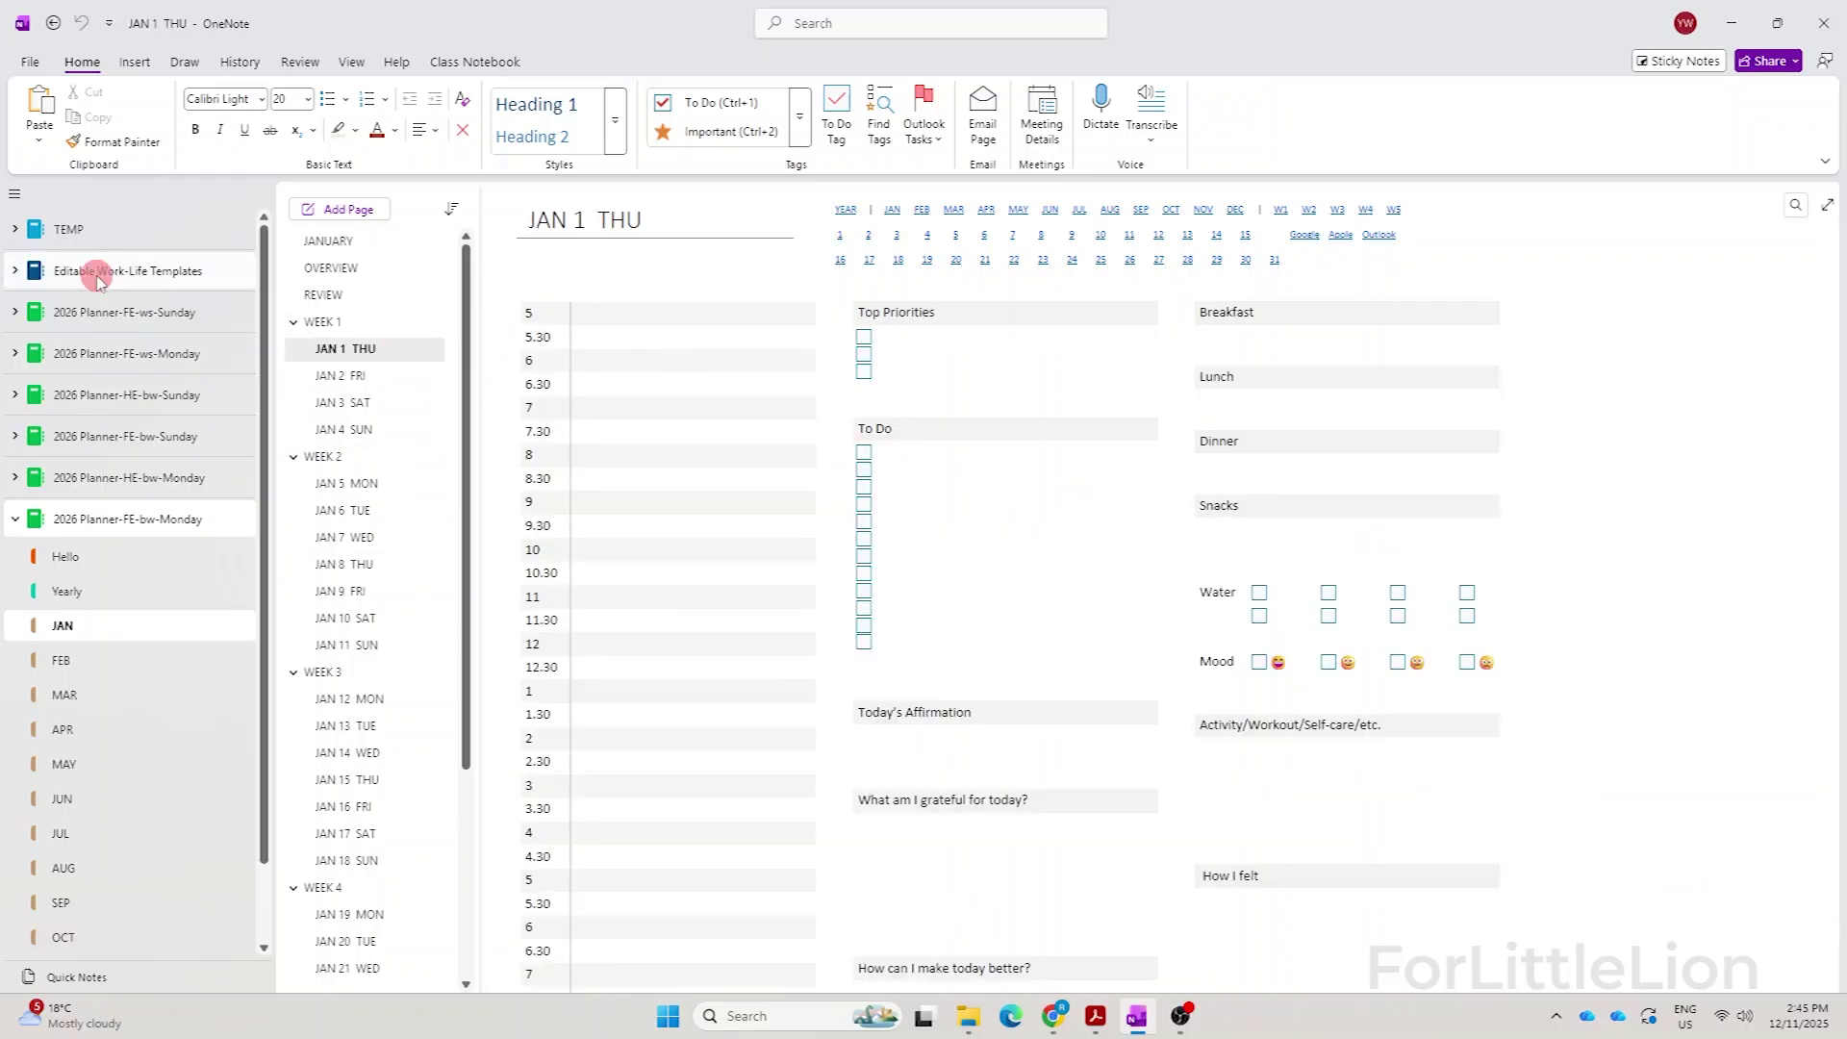
left_click(21, 276)
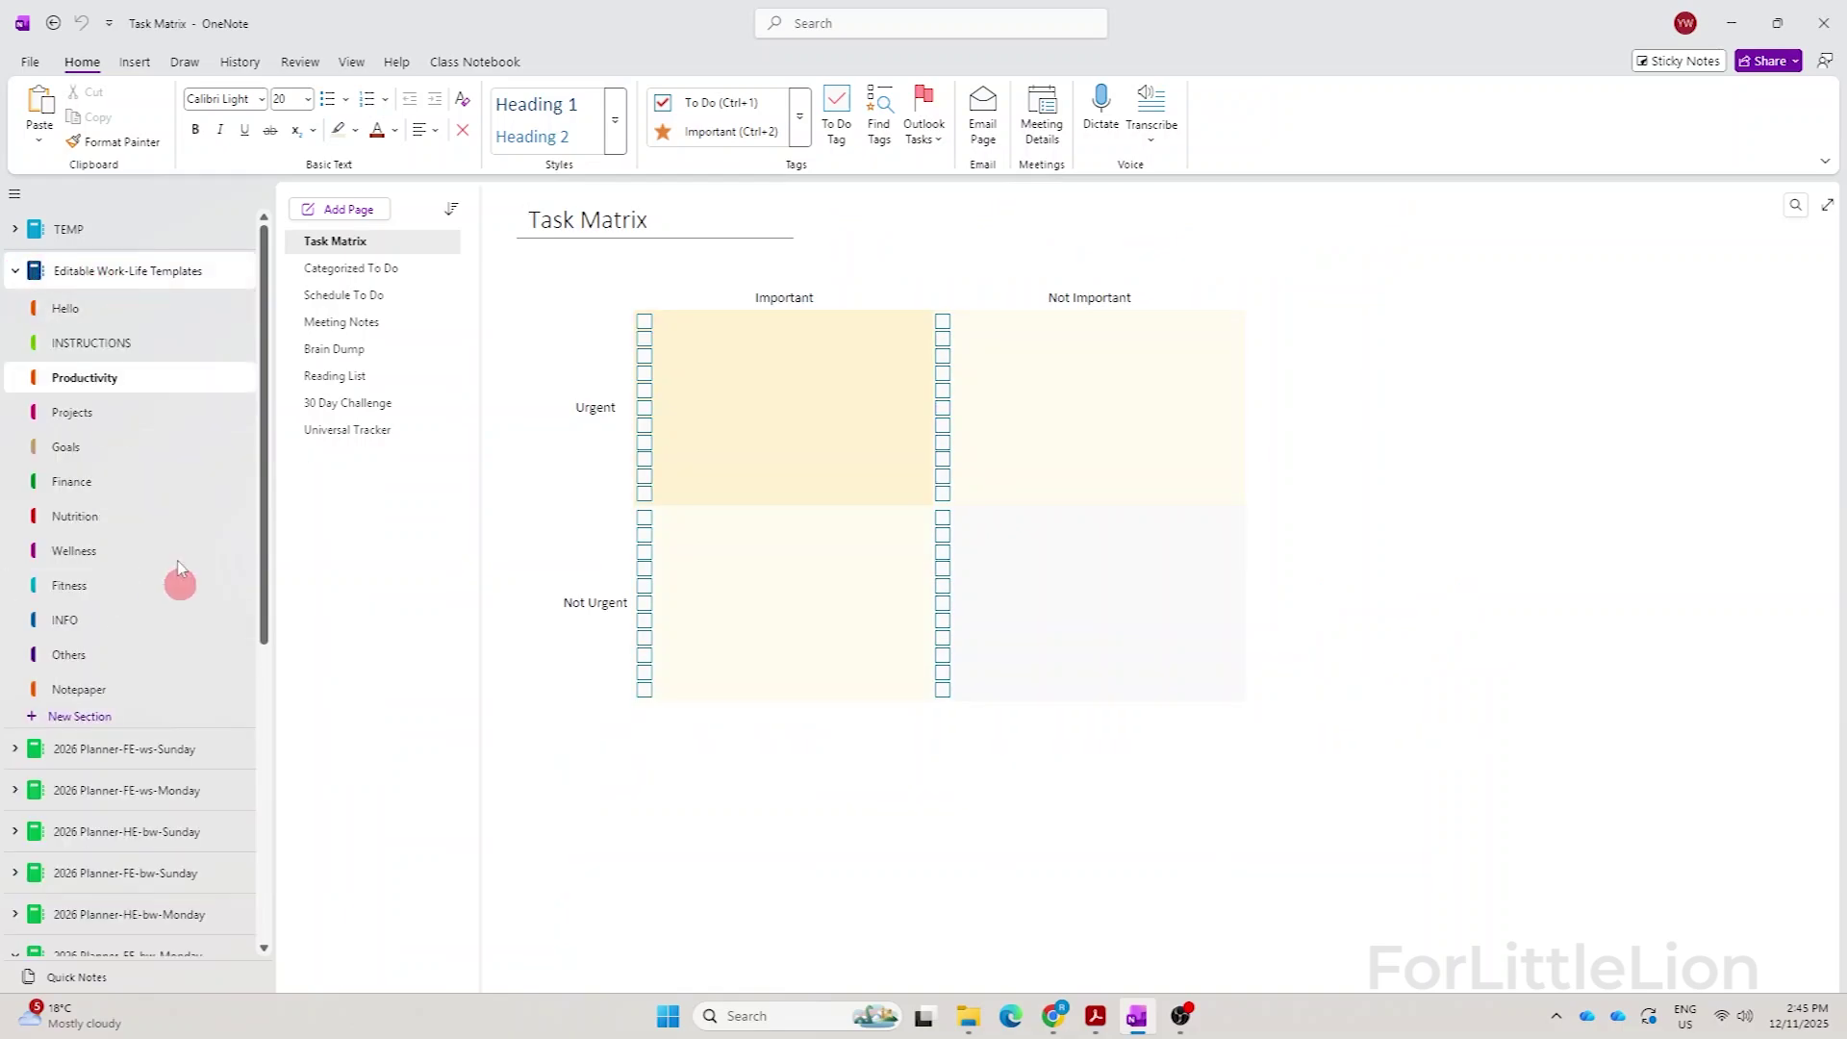
left_click(169, 423)
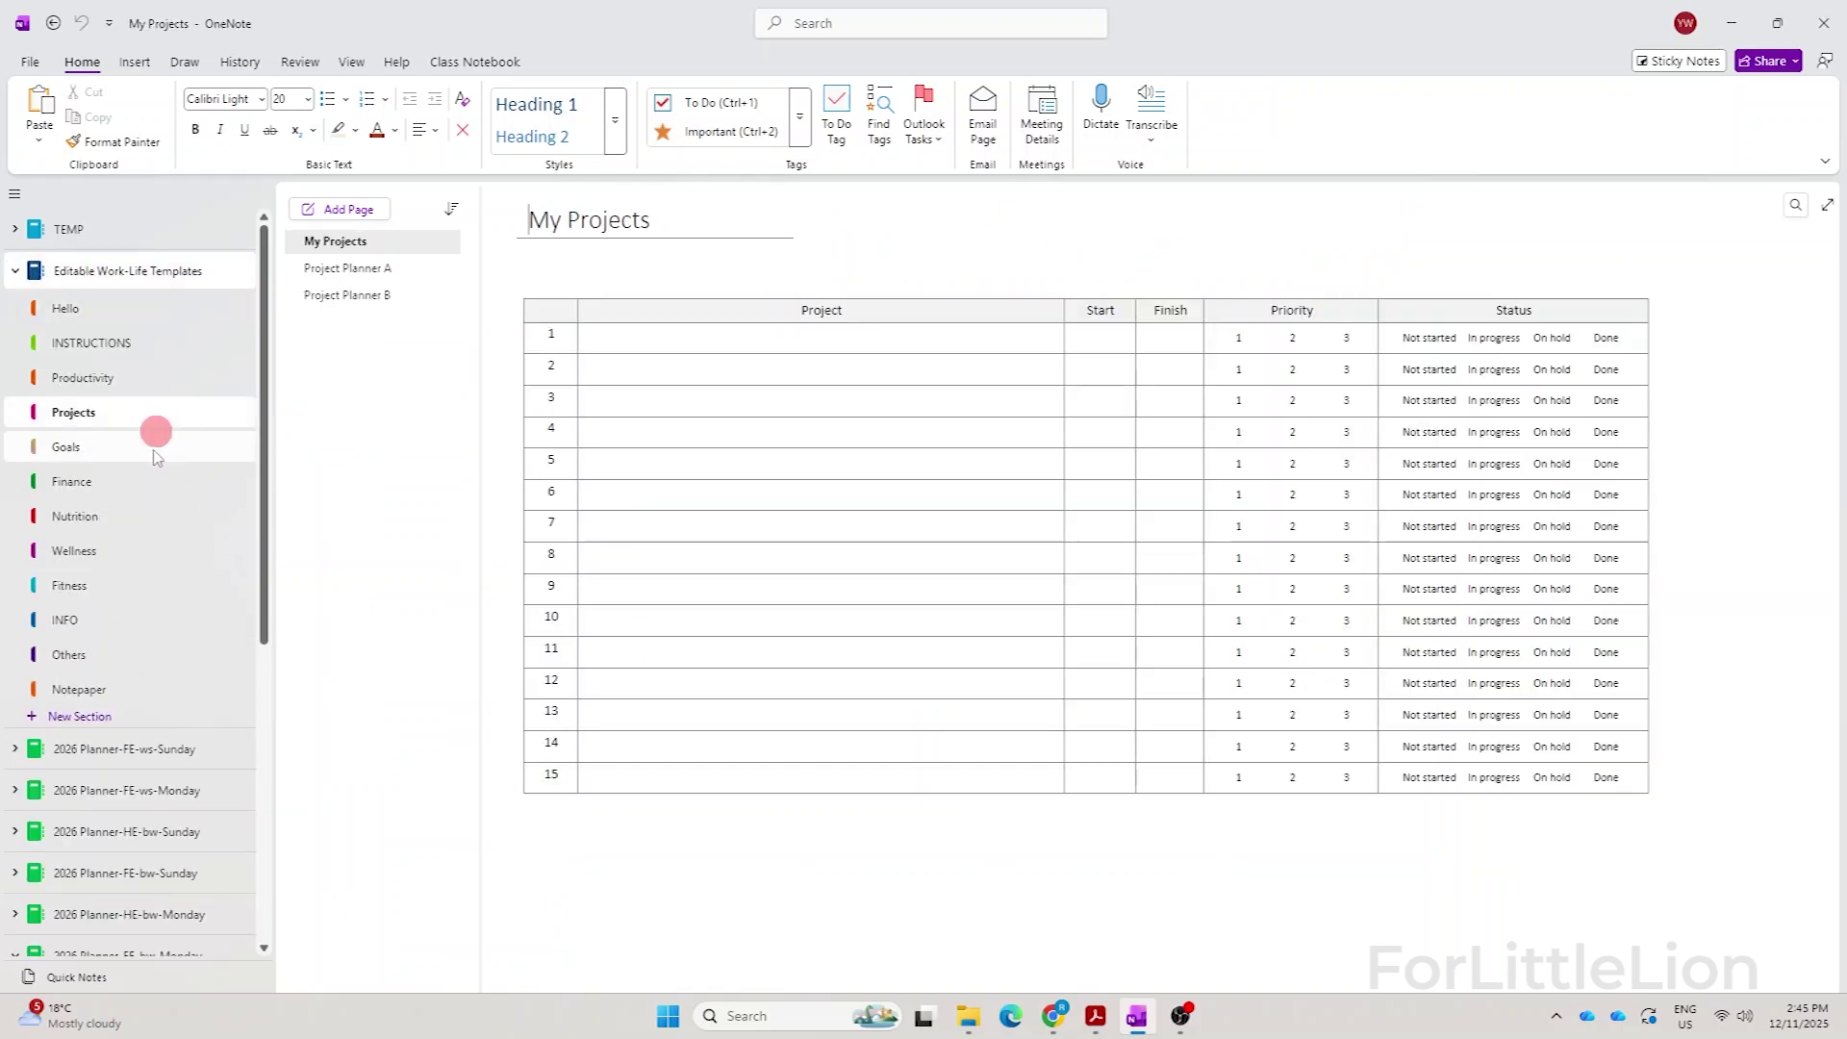
left_click(150, 448)
left_click(146, 486)
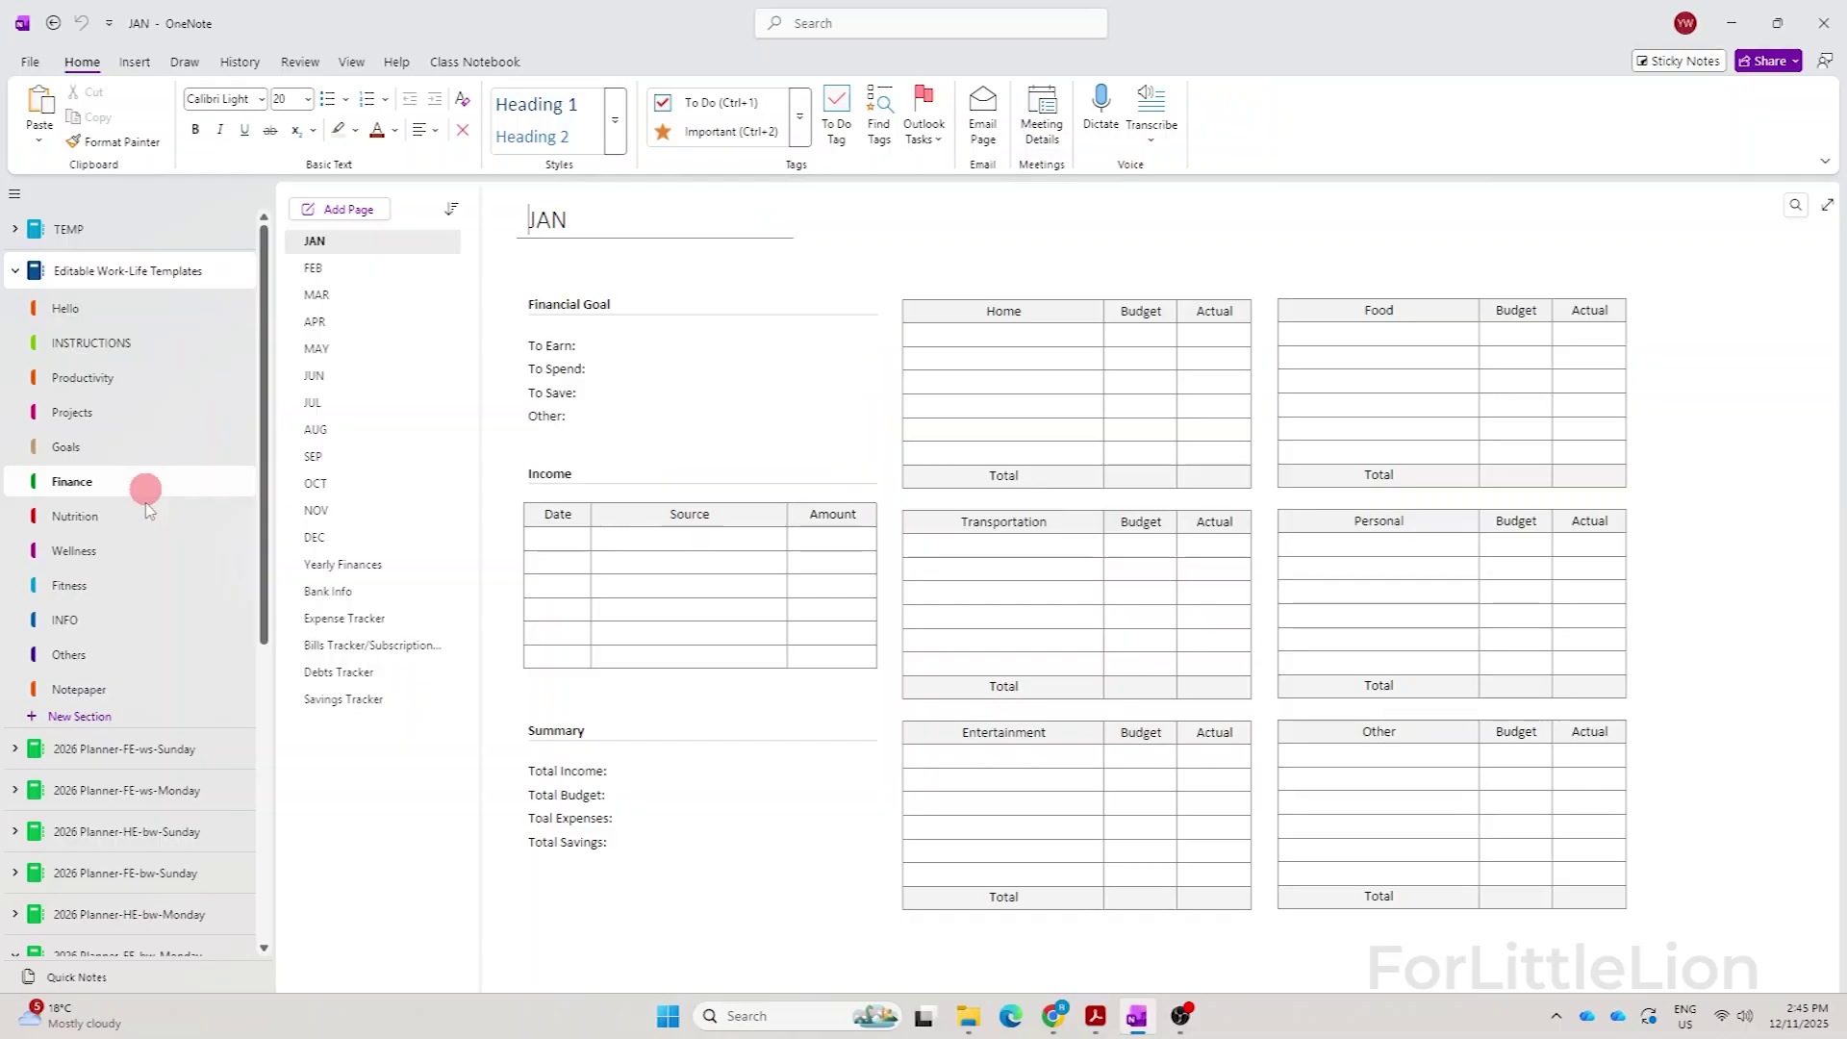
left_click(138, 520)
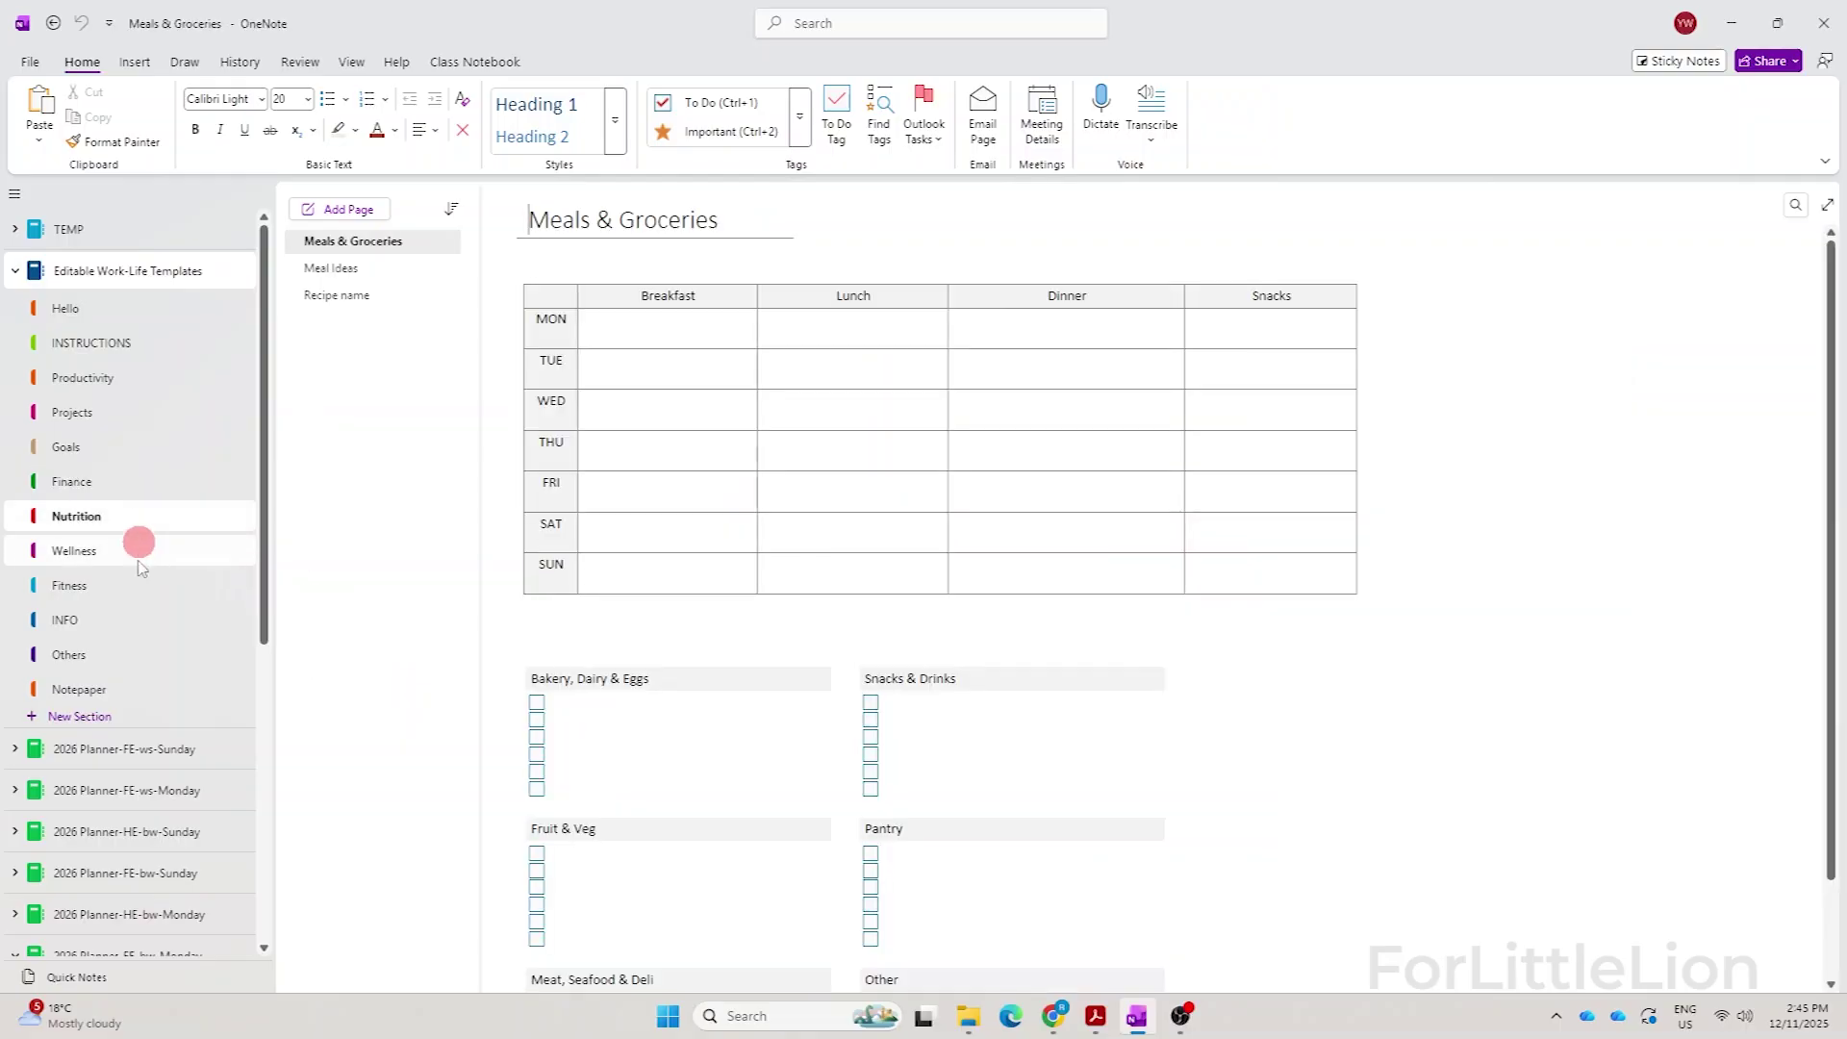
left_click(136, 550)
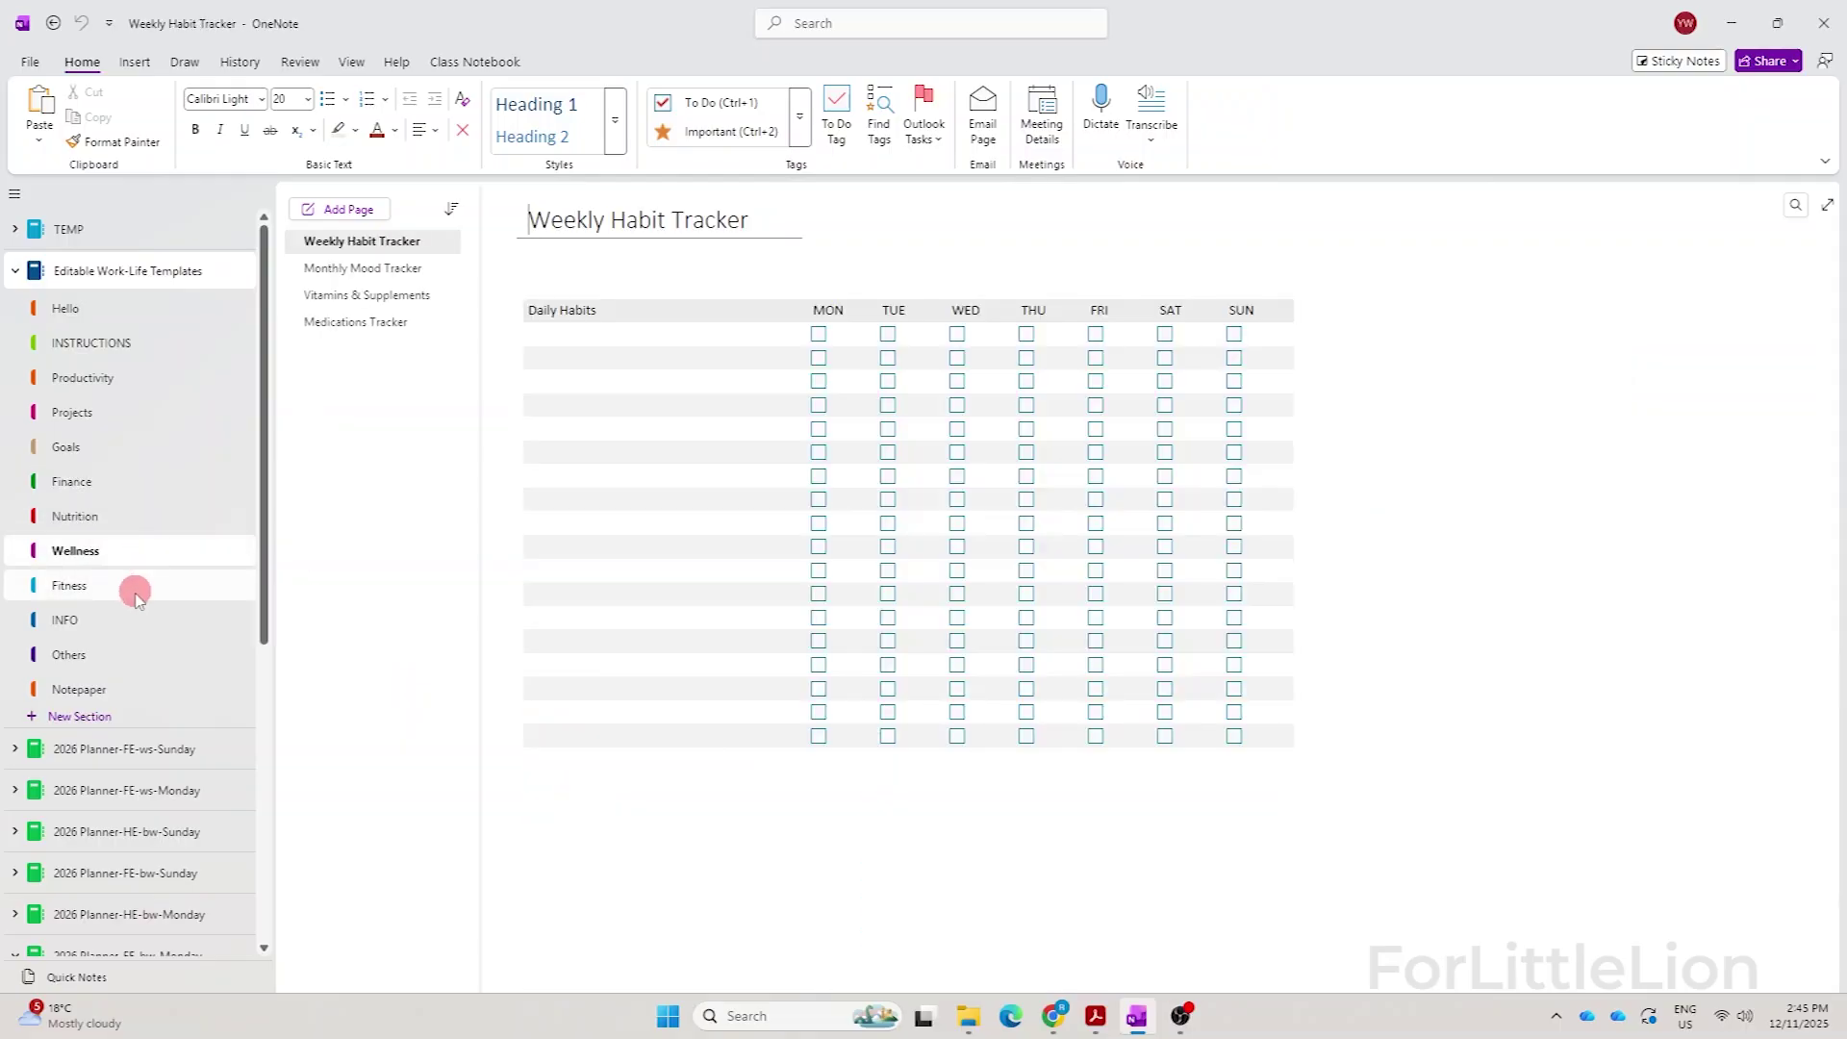
left_click(135, 595)
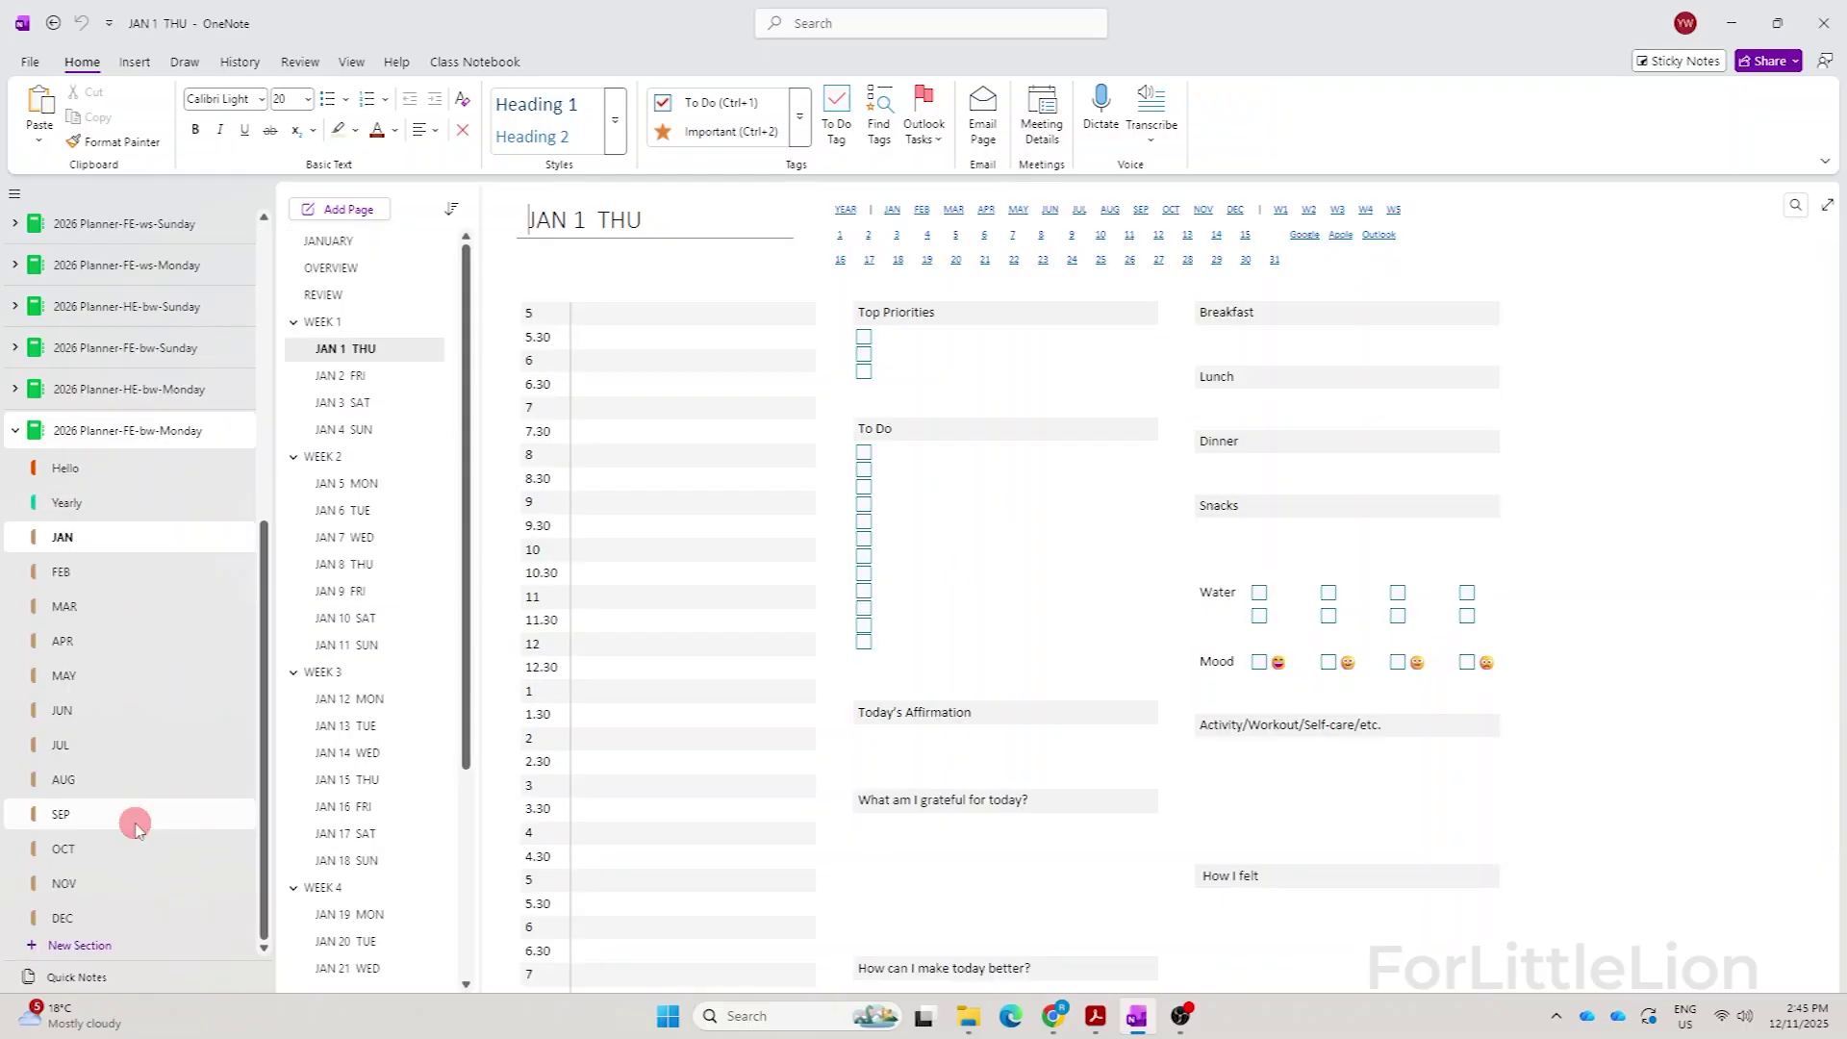
- Follow planner hyperlinks from JUN calendar through JUN 4 THU and MAY pages to MAY 26 TUE
left_click(131, 716)
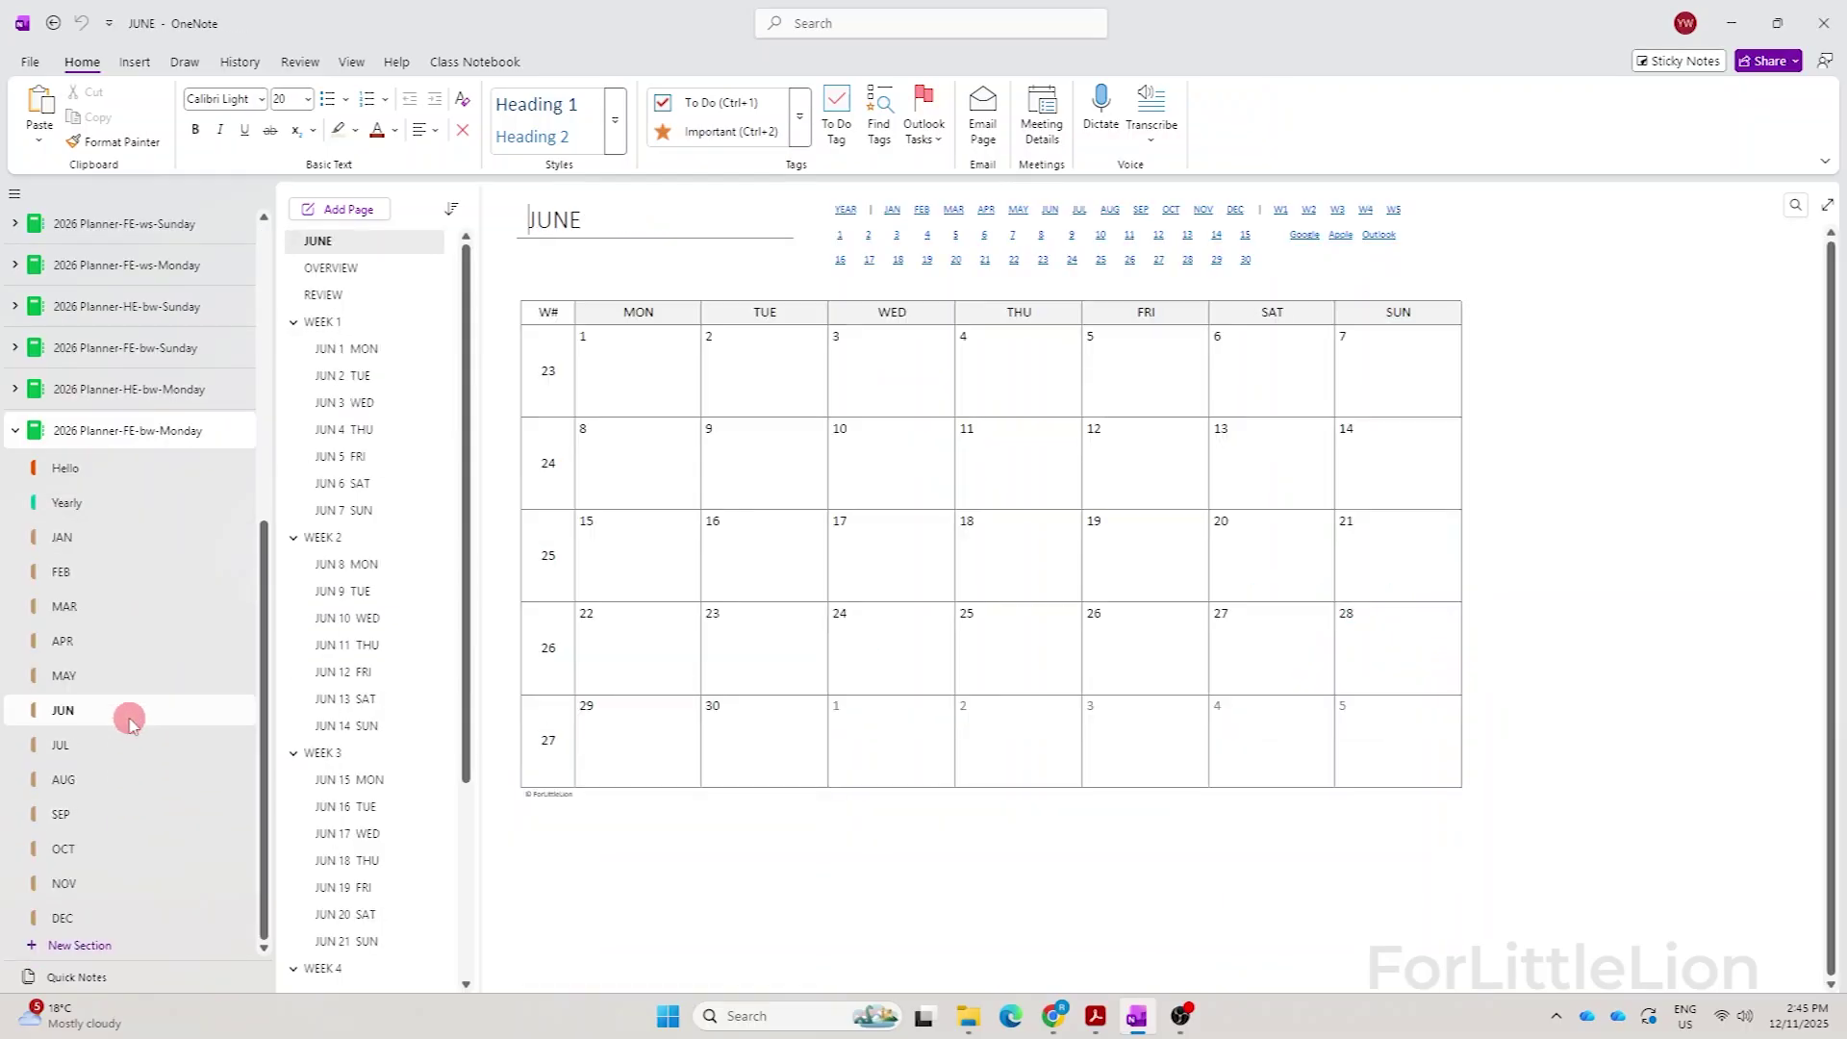
left_click(388, 320)
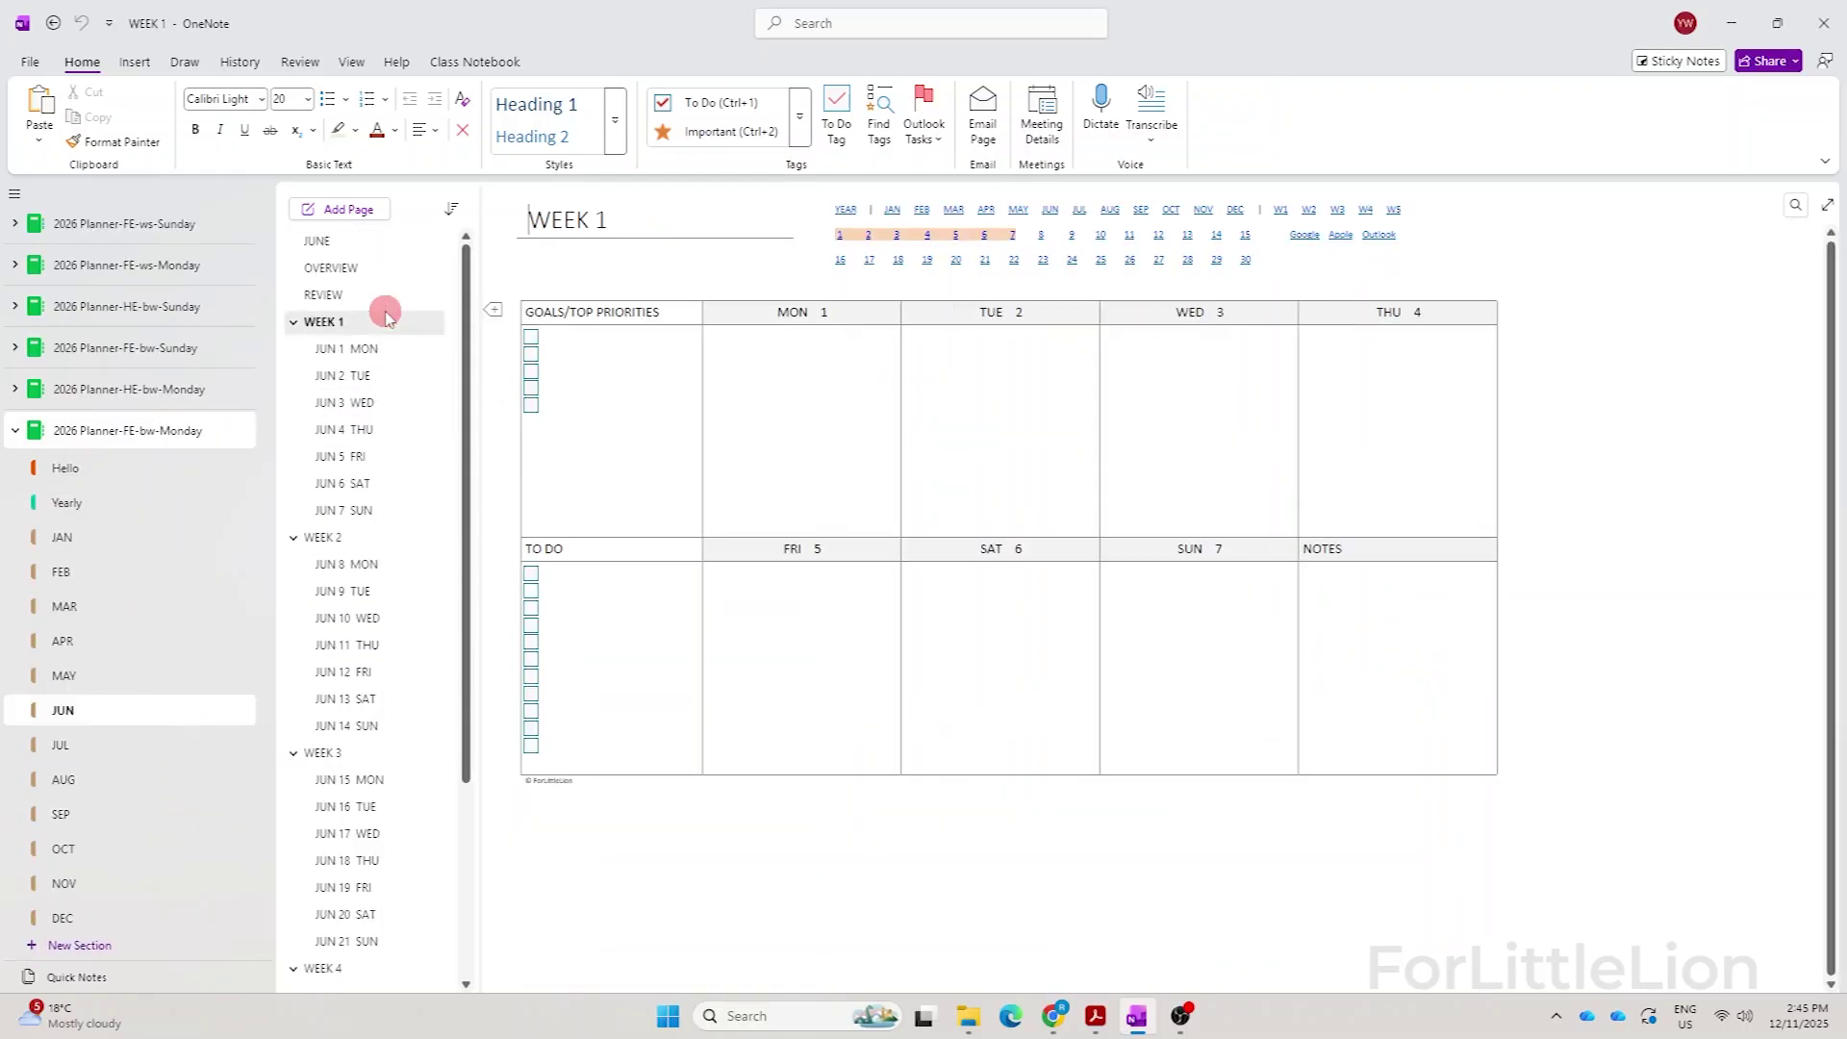
left_click(387, 439)
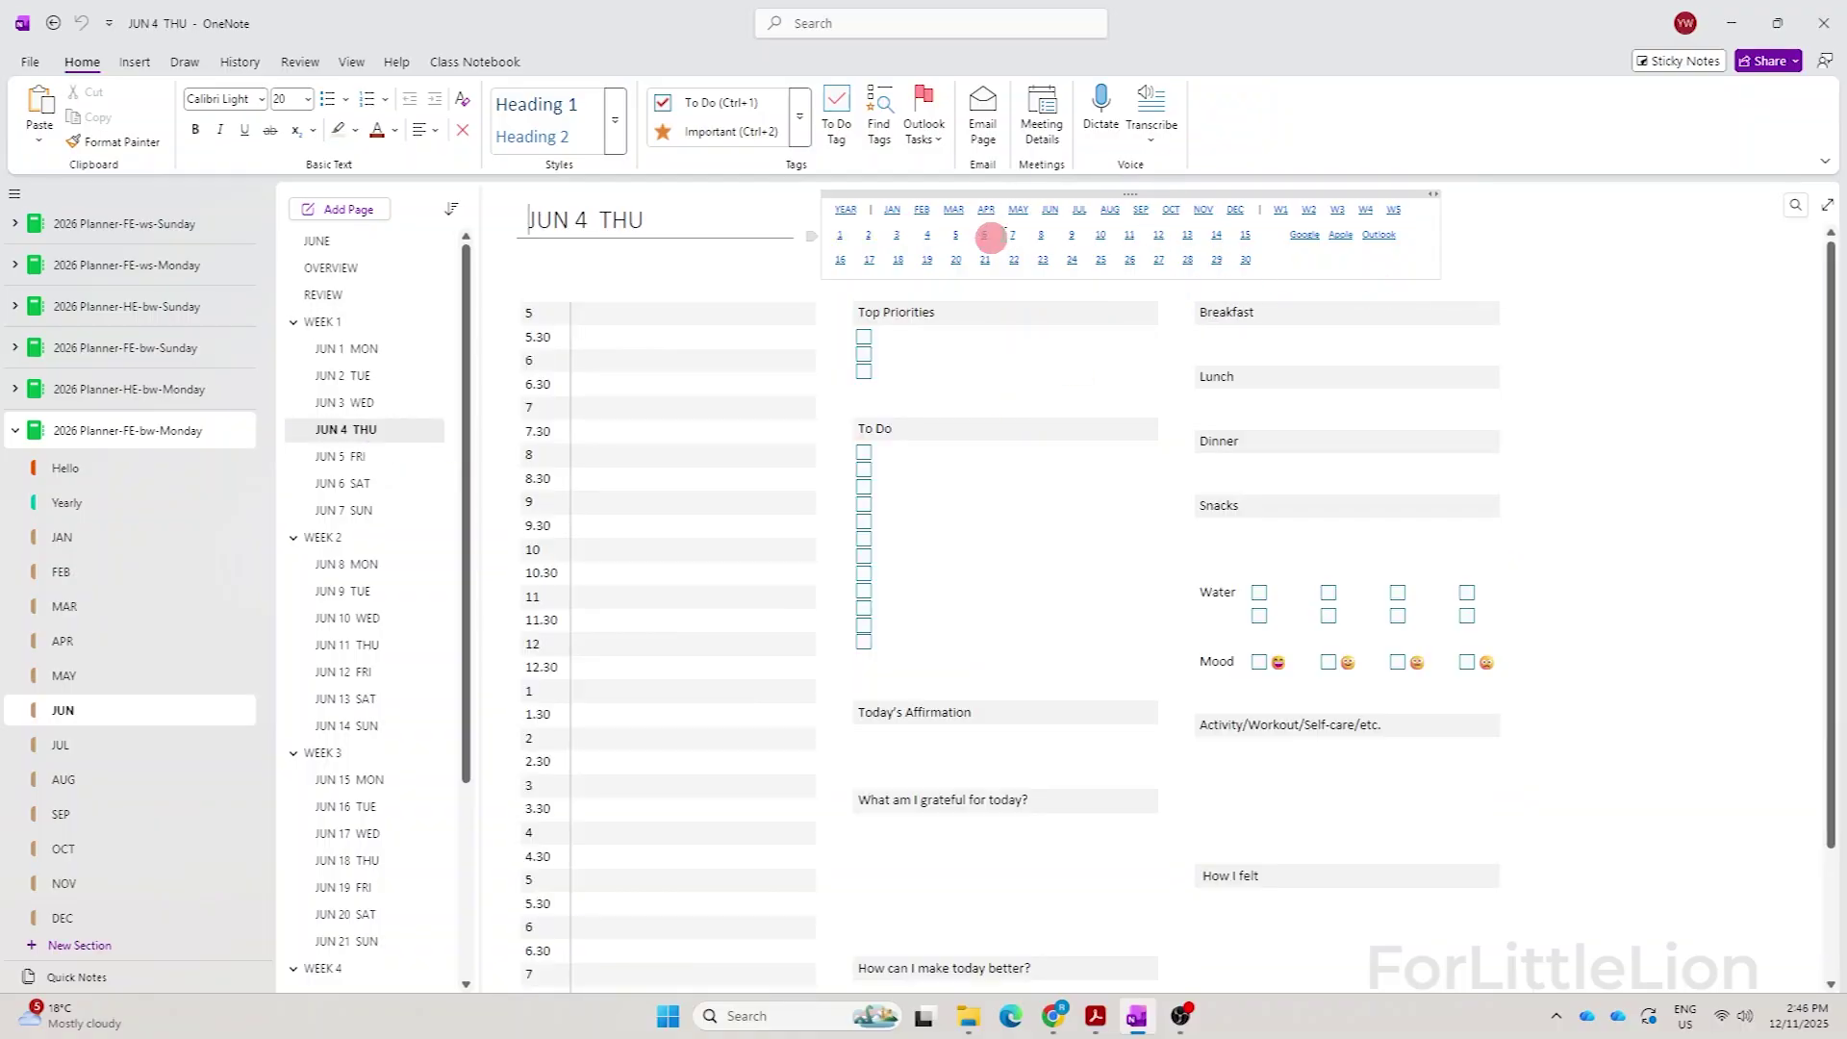
left_click(1018, 209)
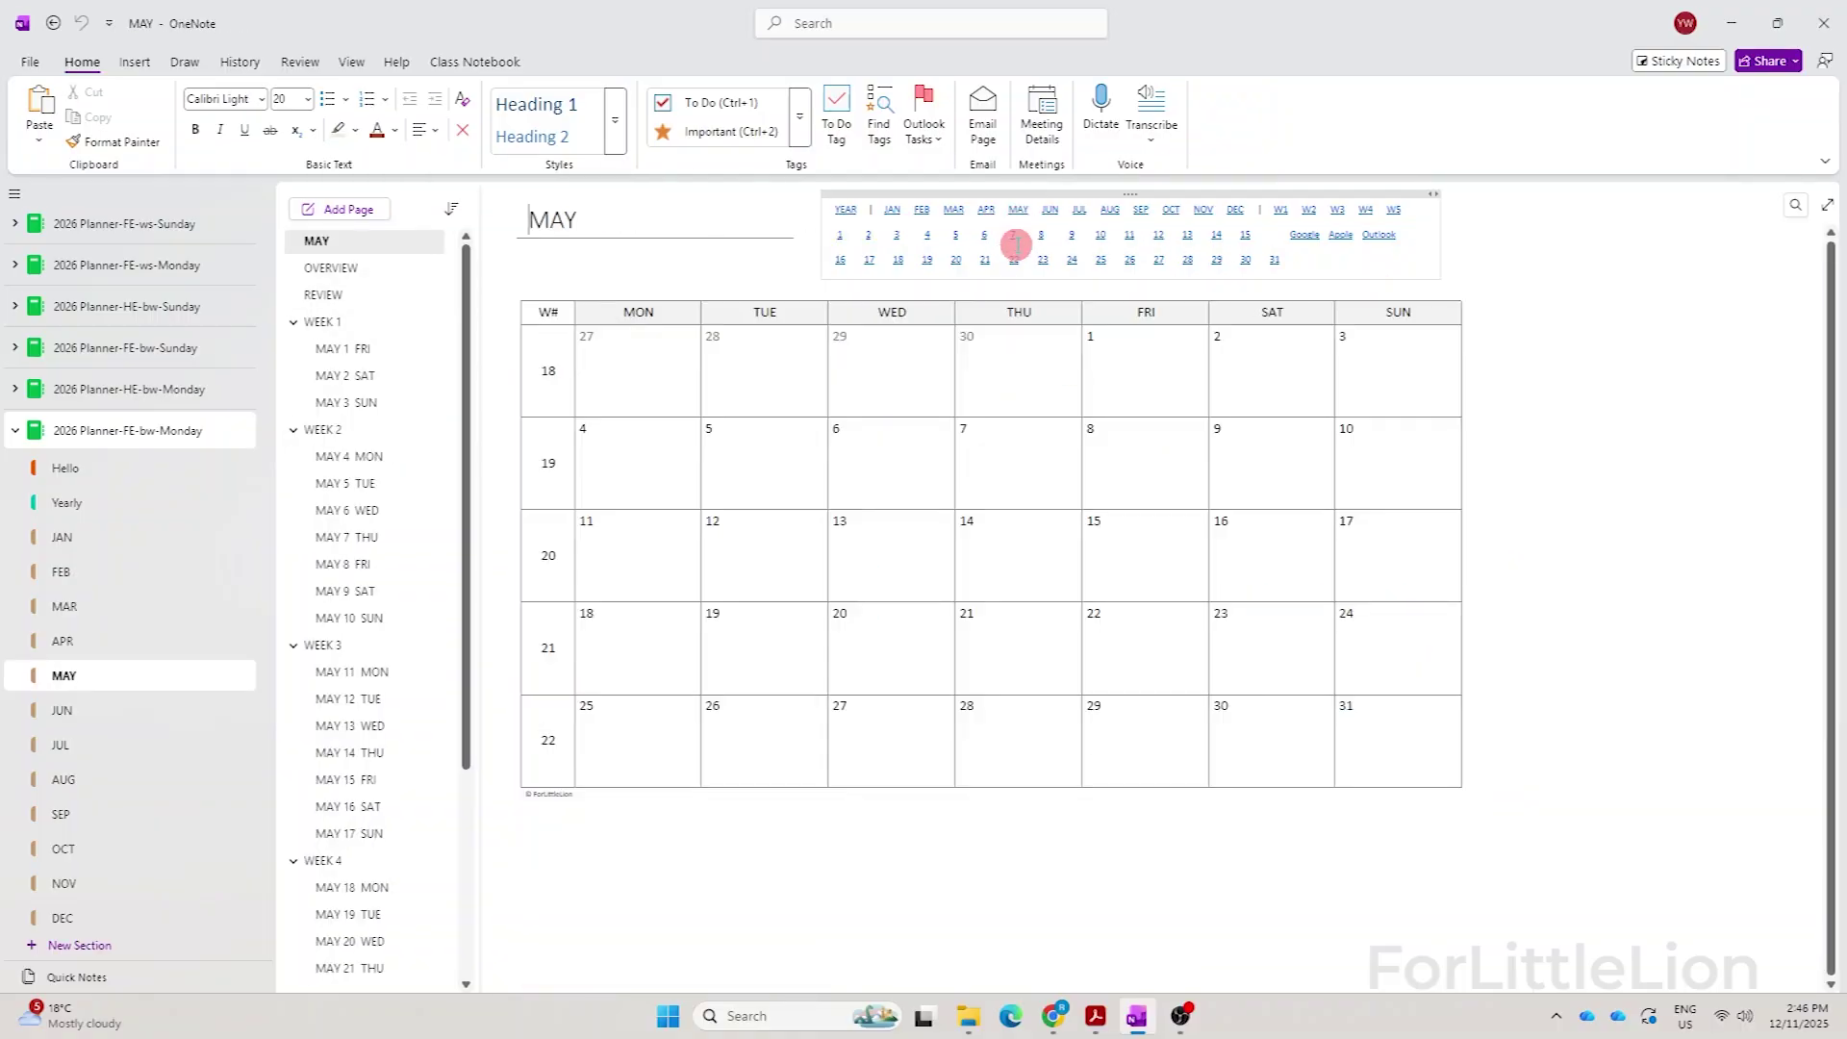
left_click(1010, 231)
left_click(1281, 210)
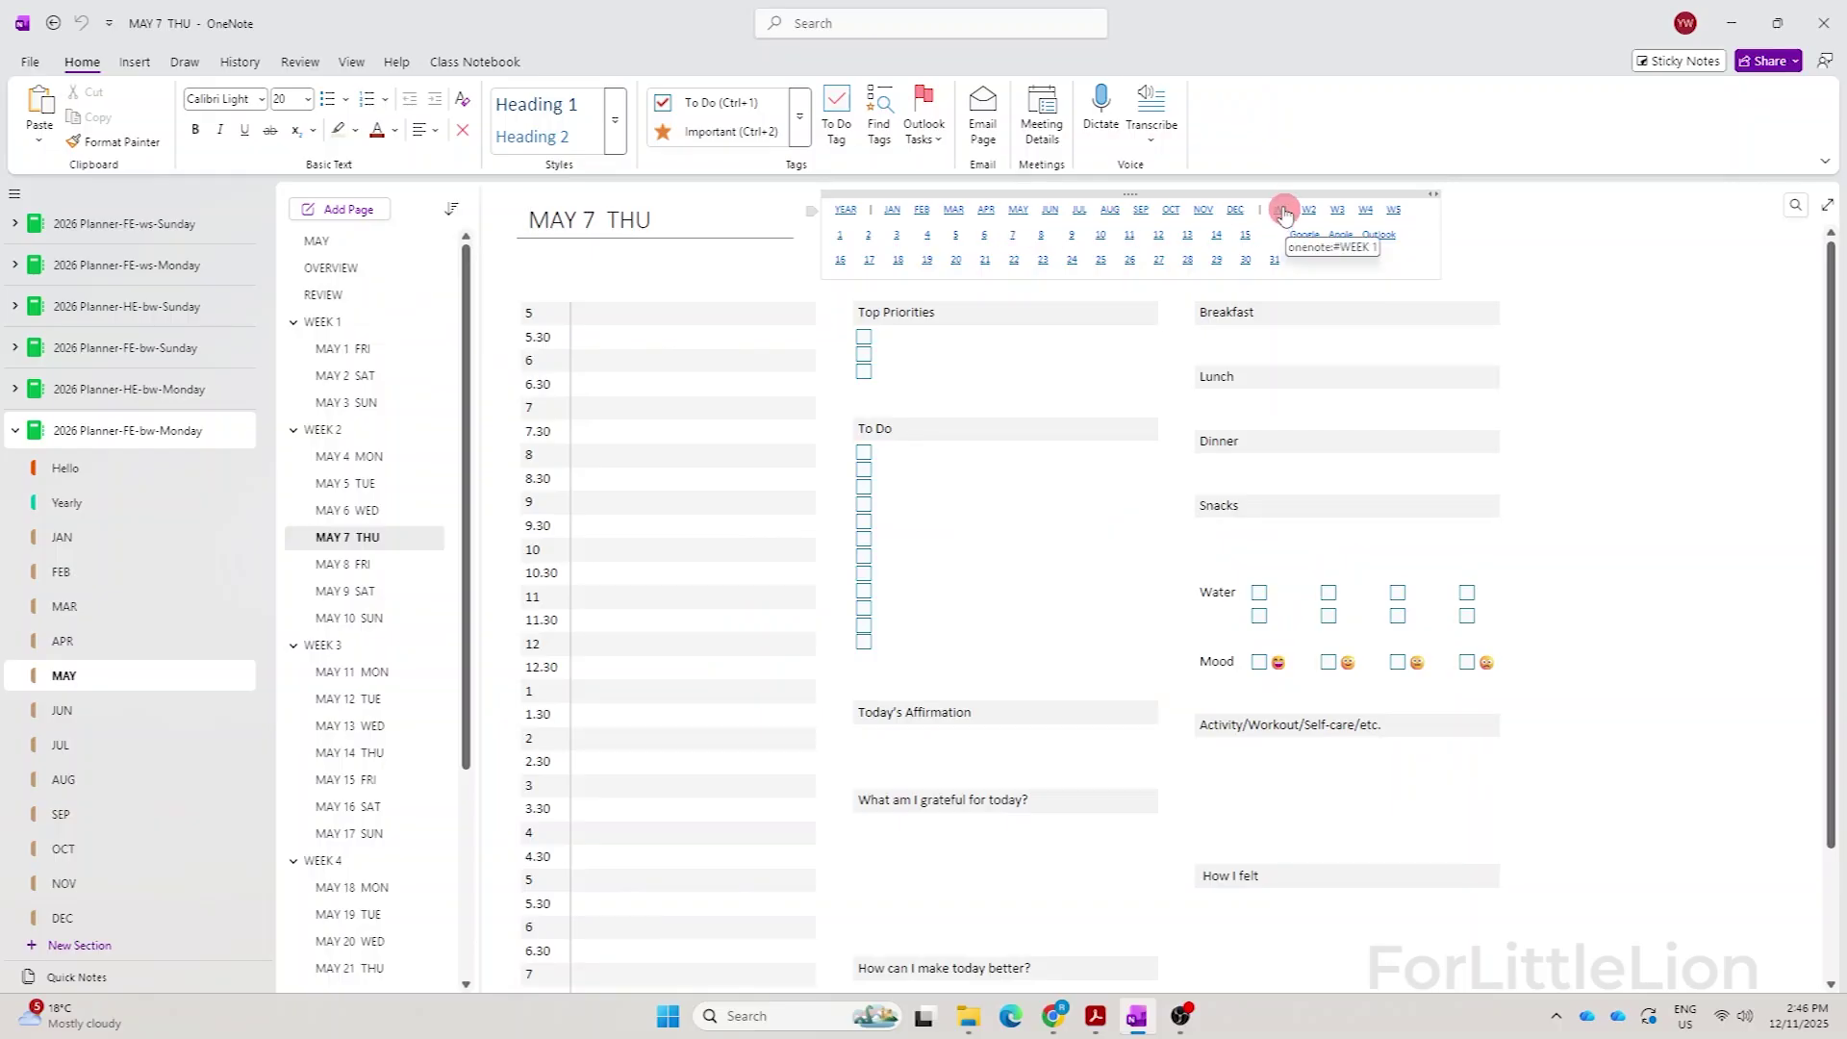
left_click(1130, 259)
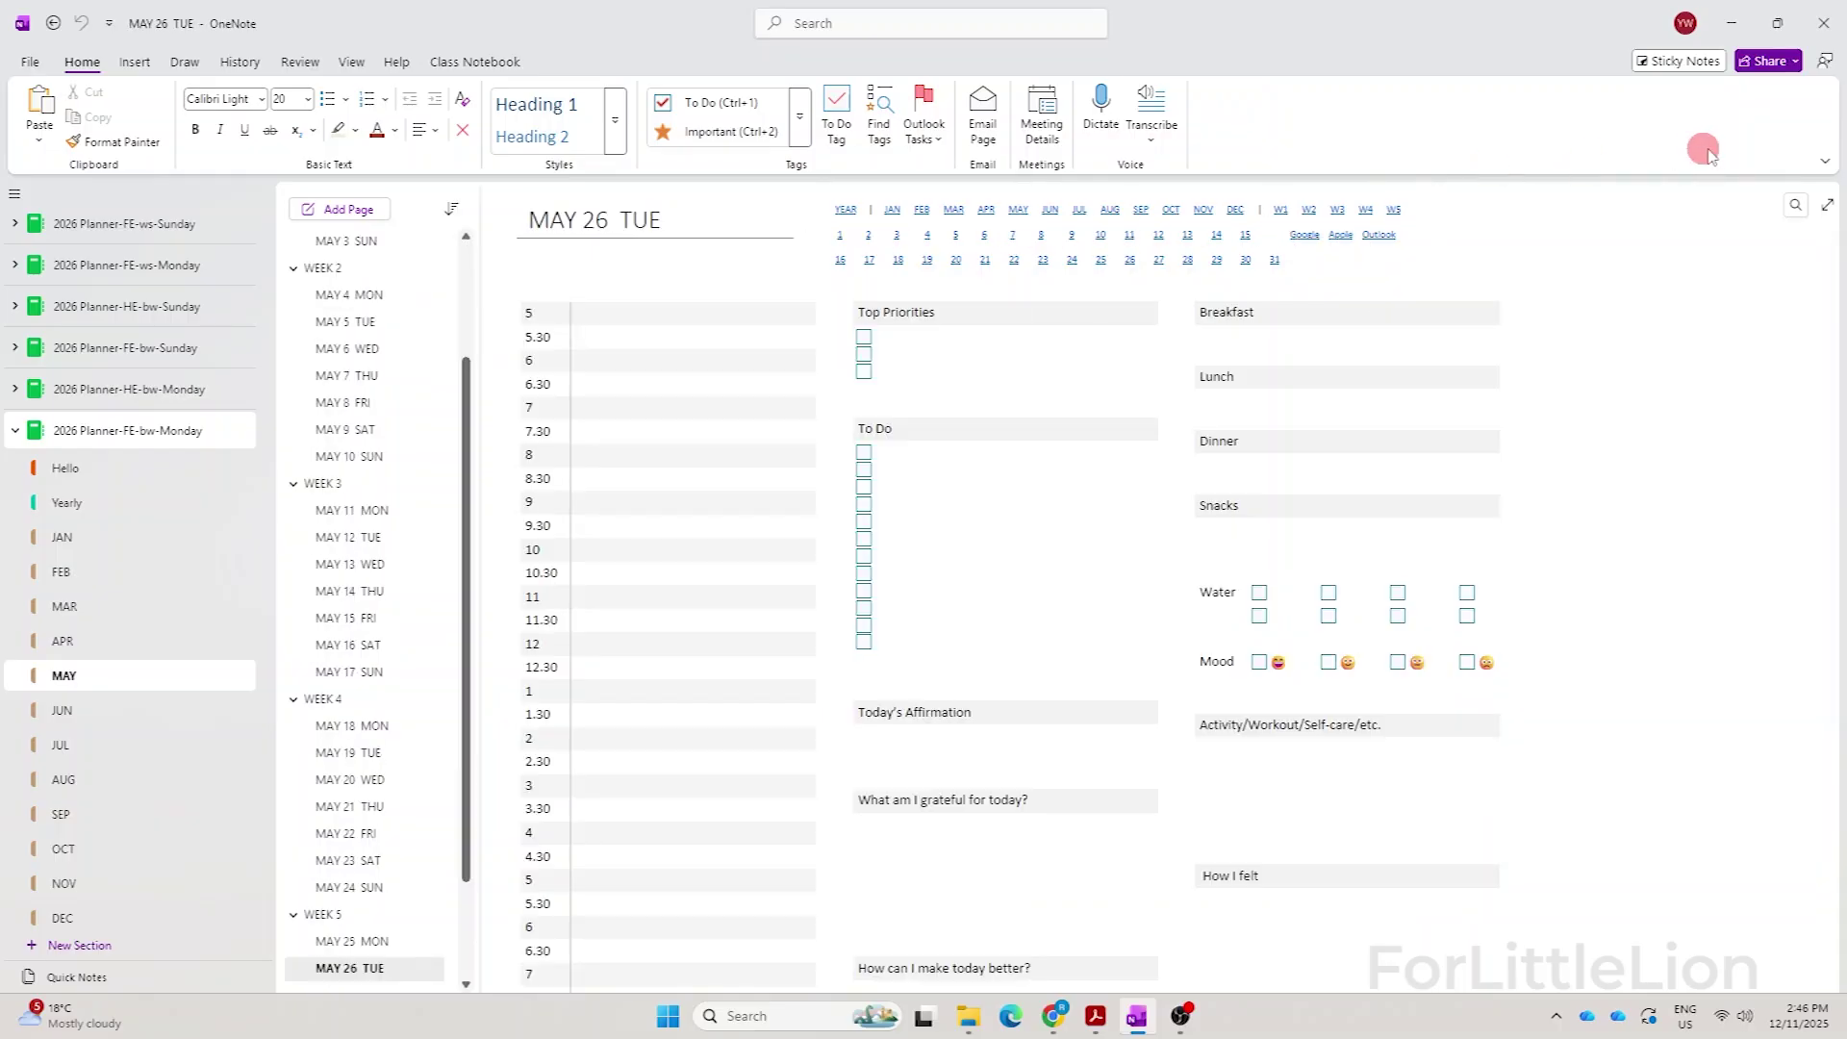
- Switch to Full Page View and navigate via MAY 8 FRI, APRIL and WEEK 2 to APR 14 TUE
left_click(1831, 205)
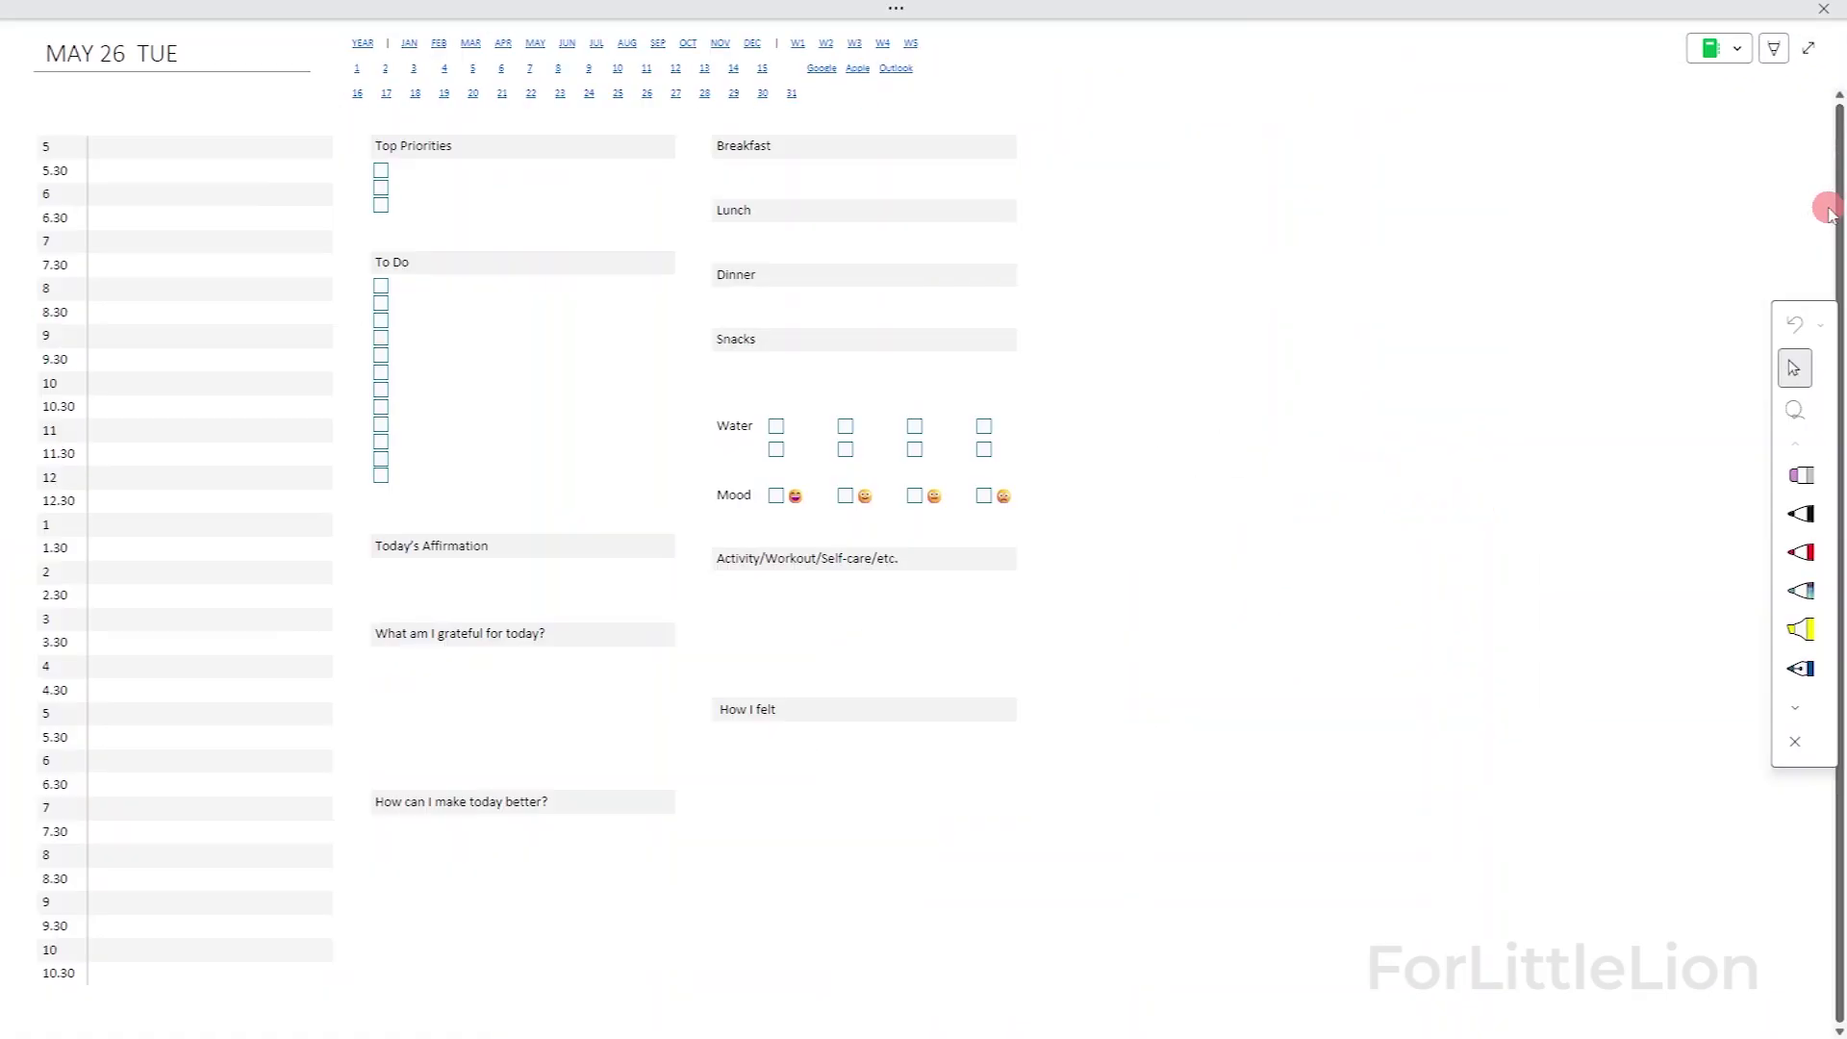
left_click(558, 68)
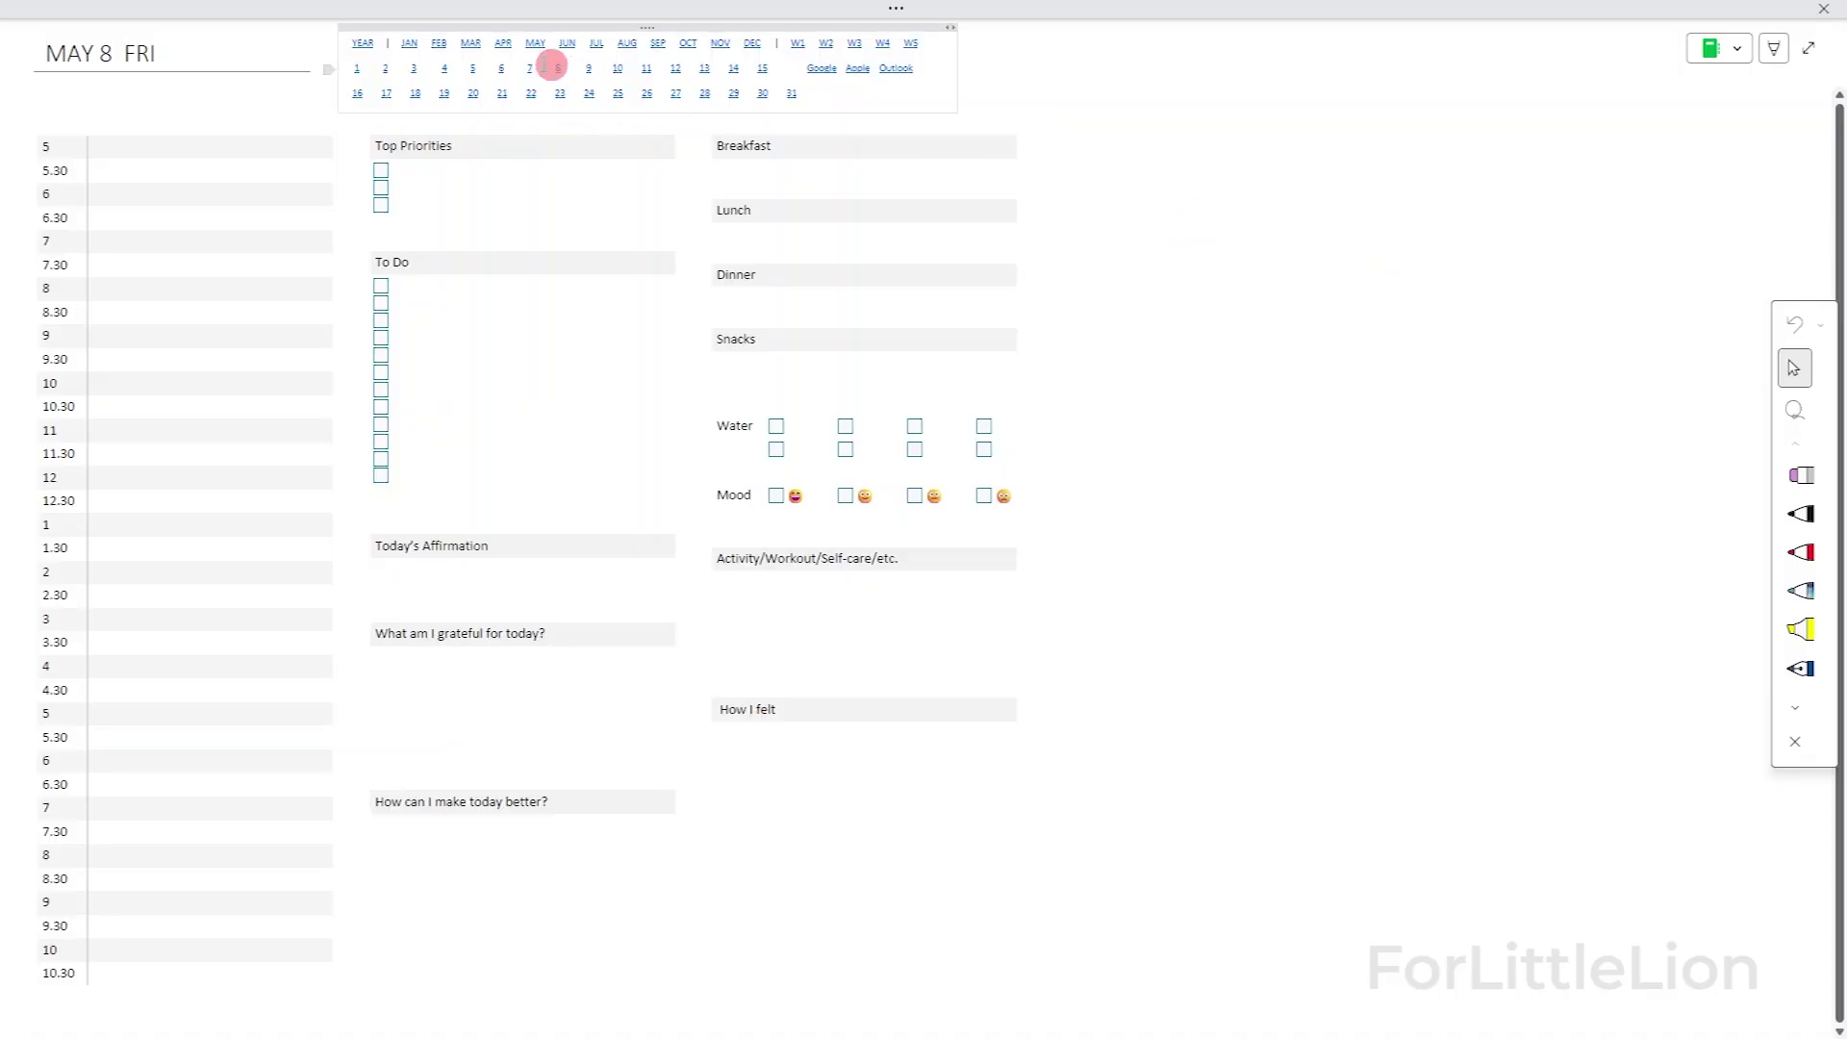
left_click(501, 42)
left_click(820, 42)
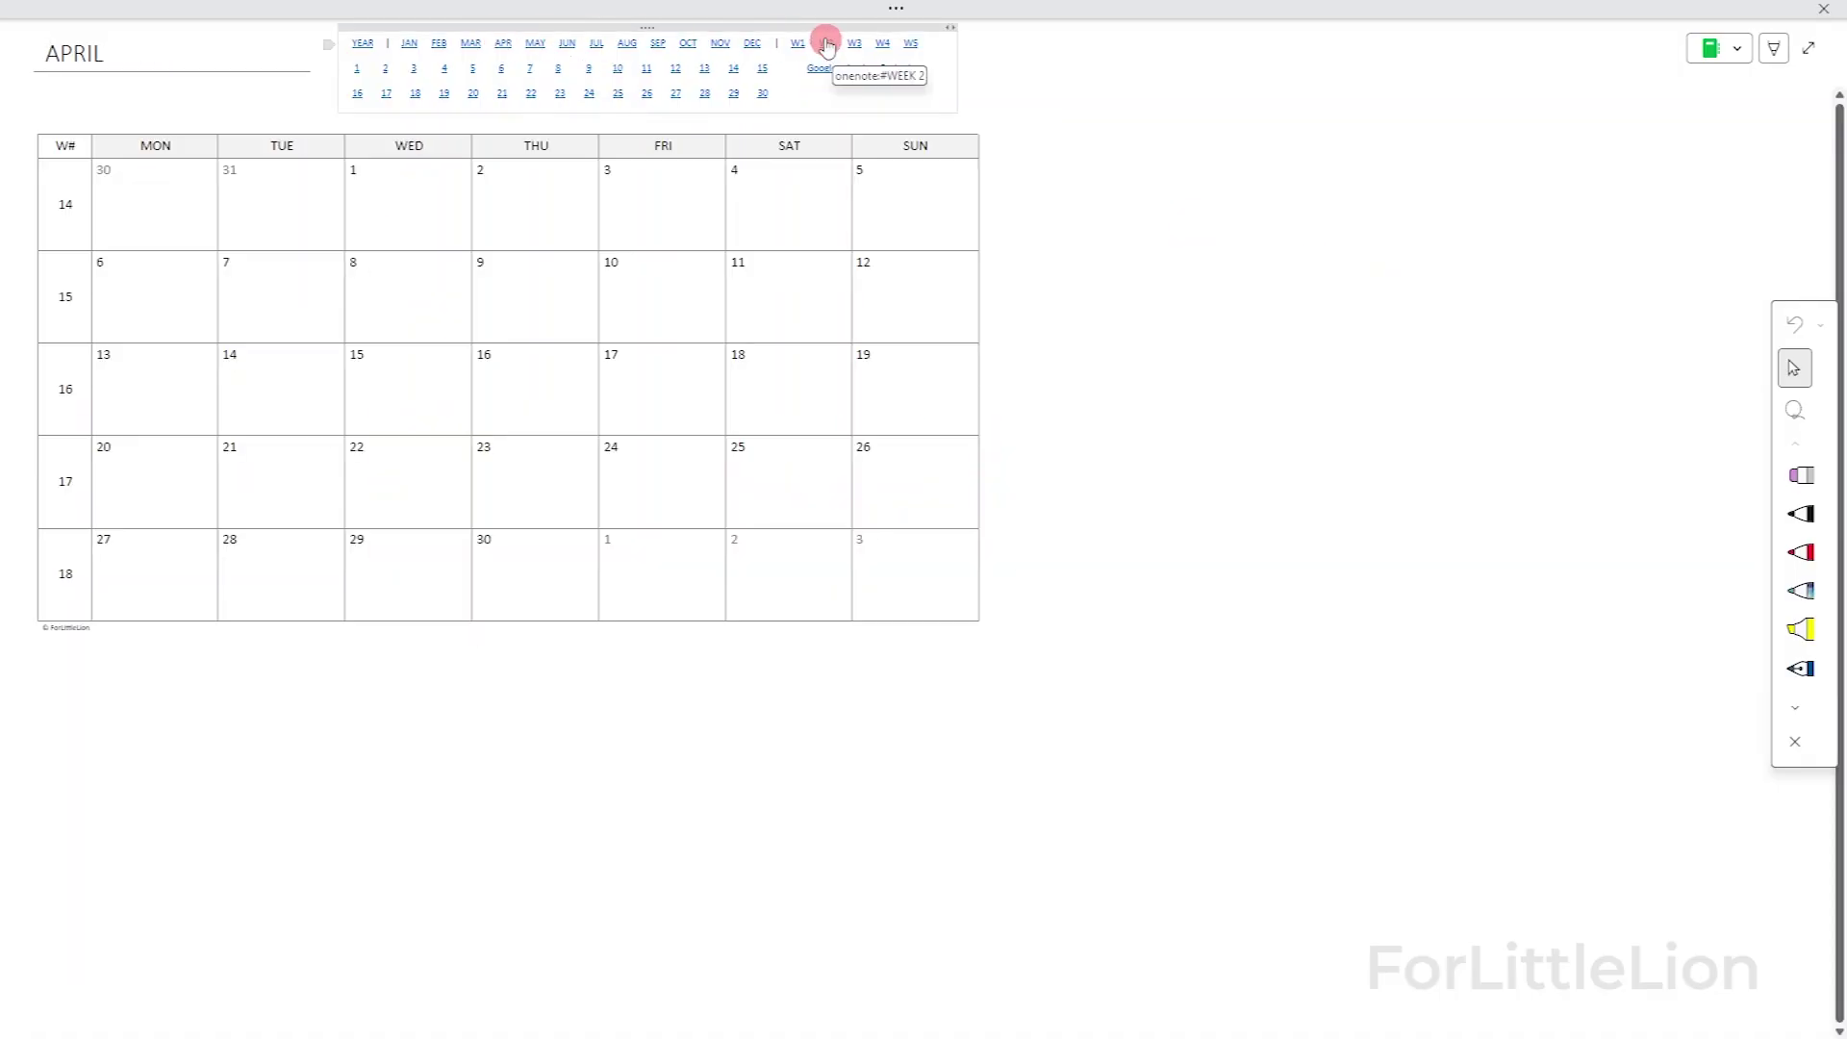
left_click(737, 70)
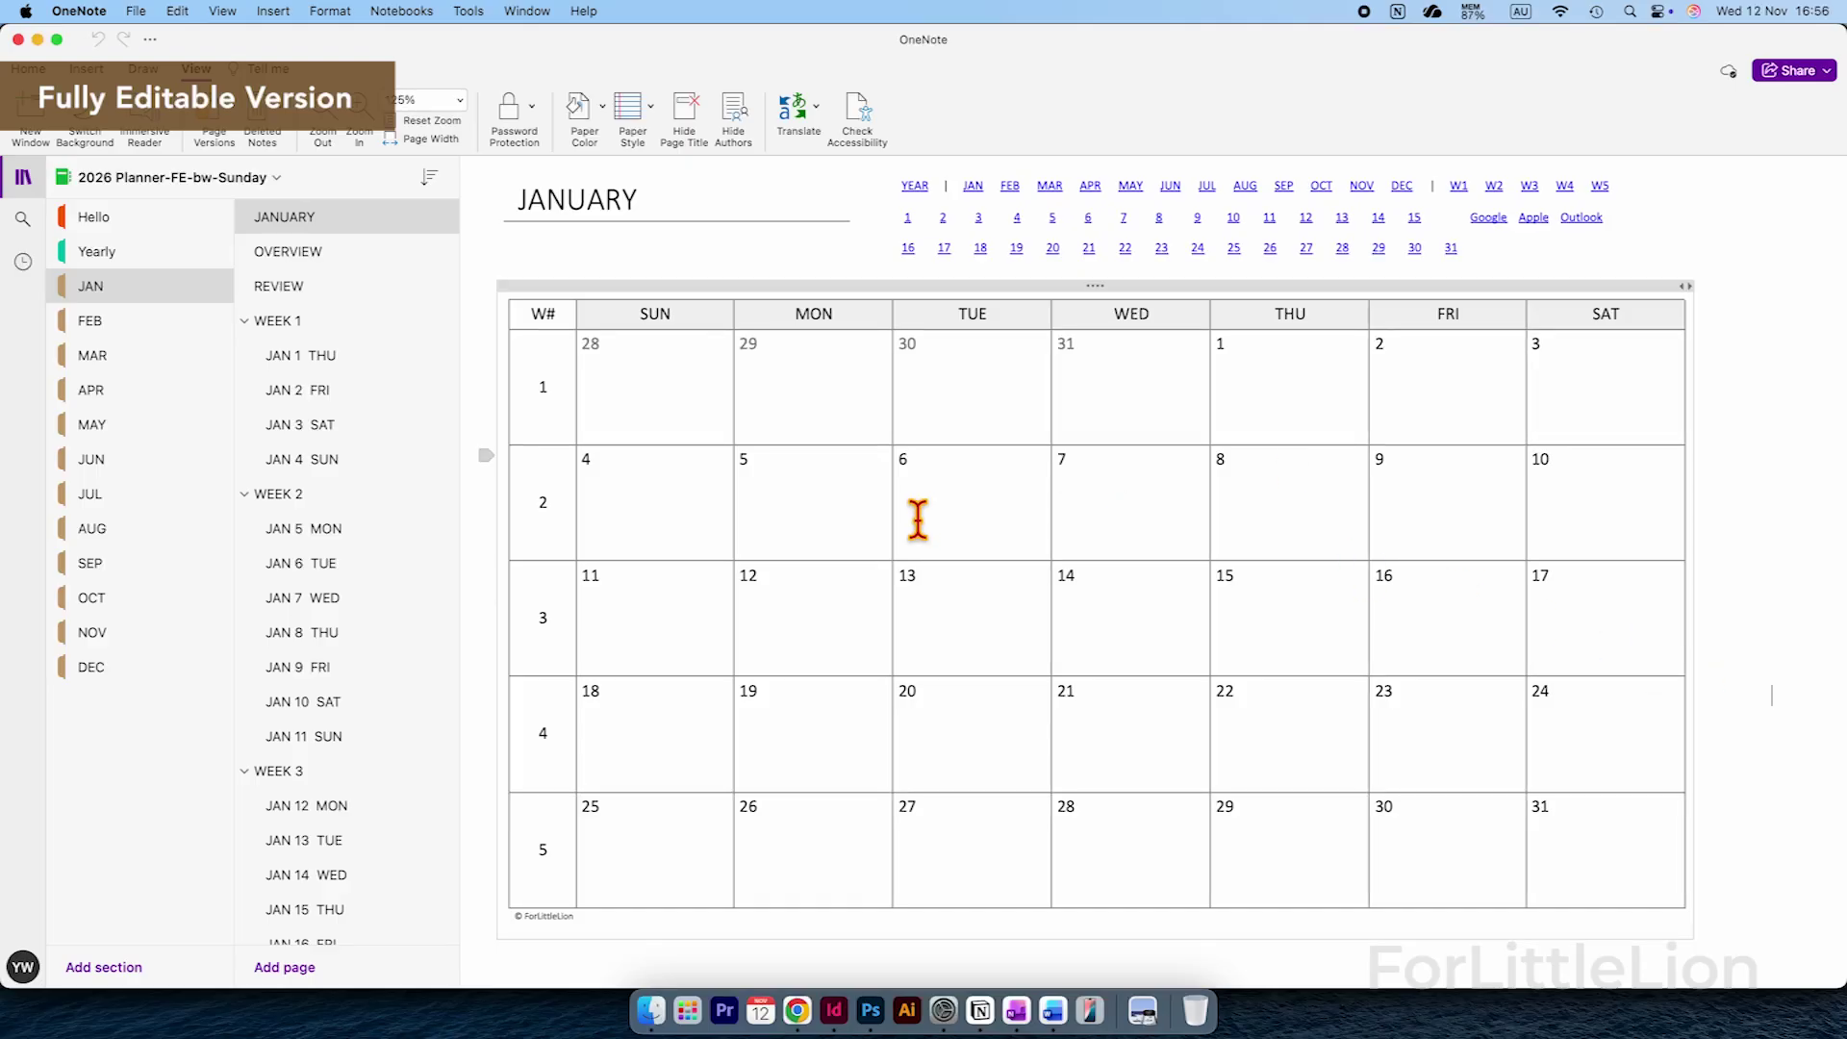
- Open the JAN 1 THU daily page from the January OVERVIEW
left_click(387, 263)
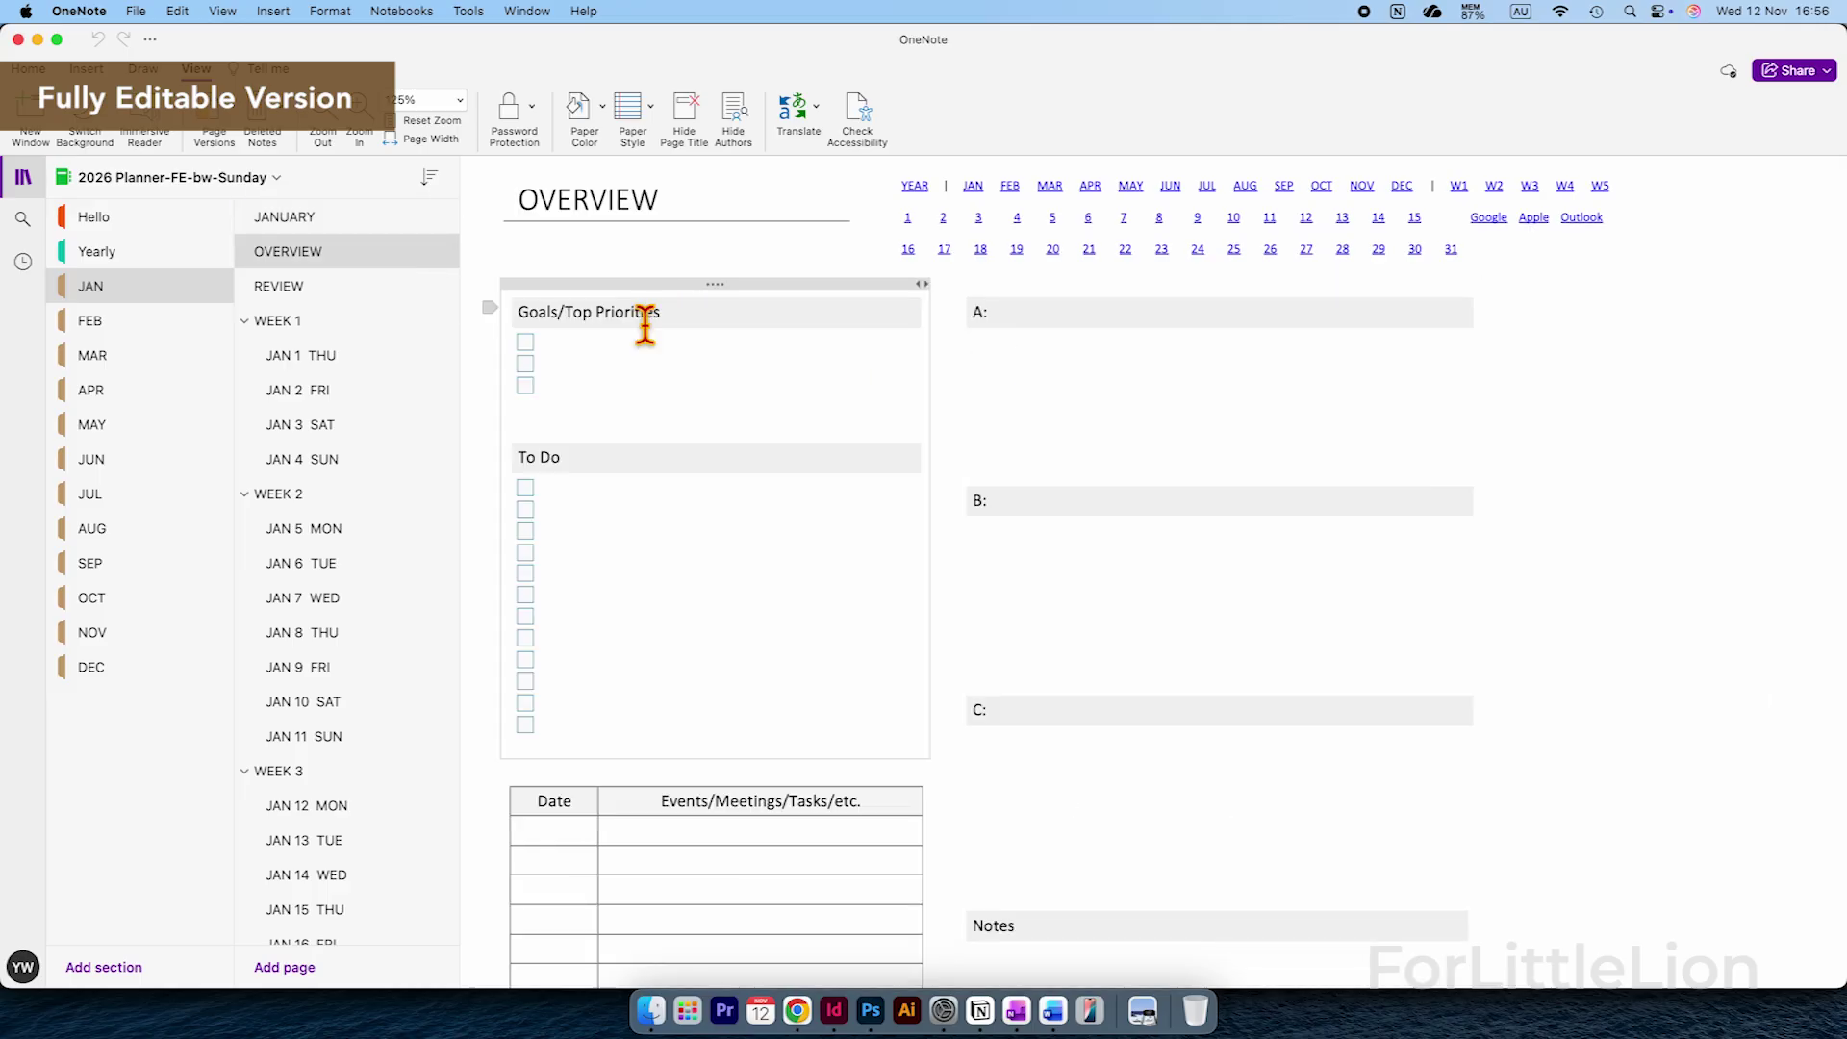
left_click(348, 356)
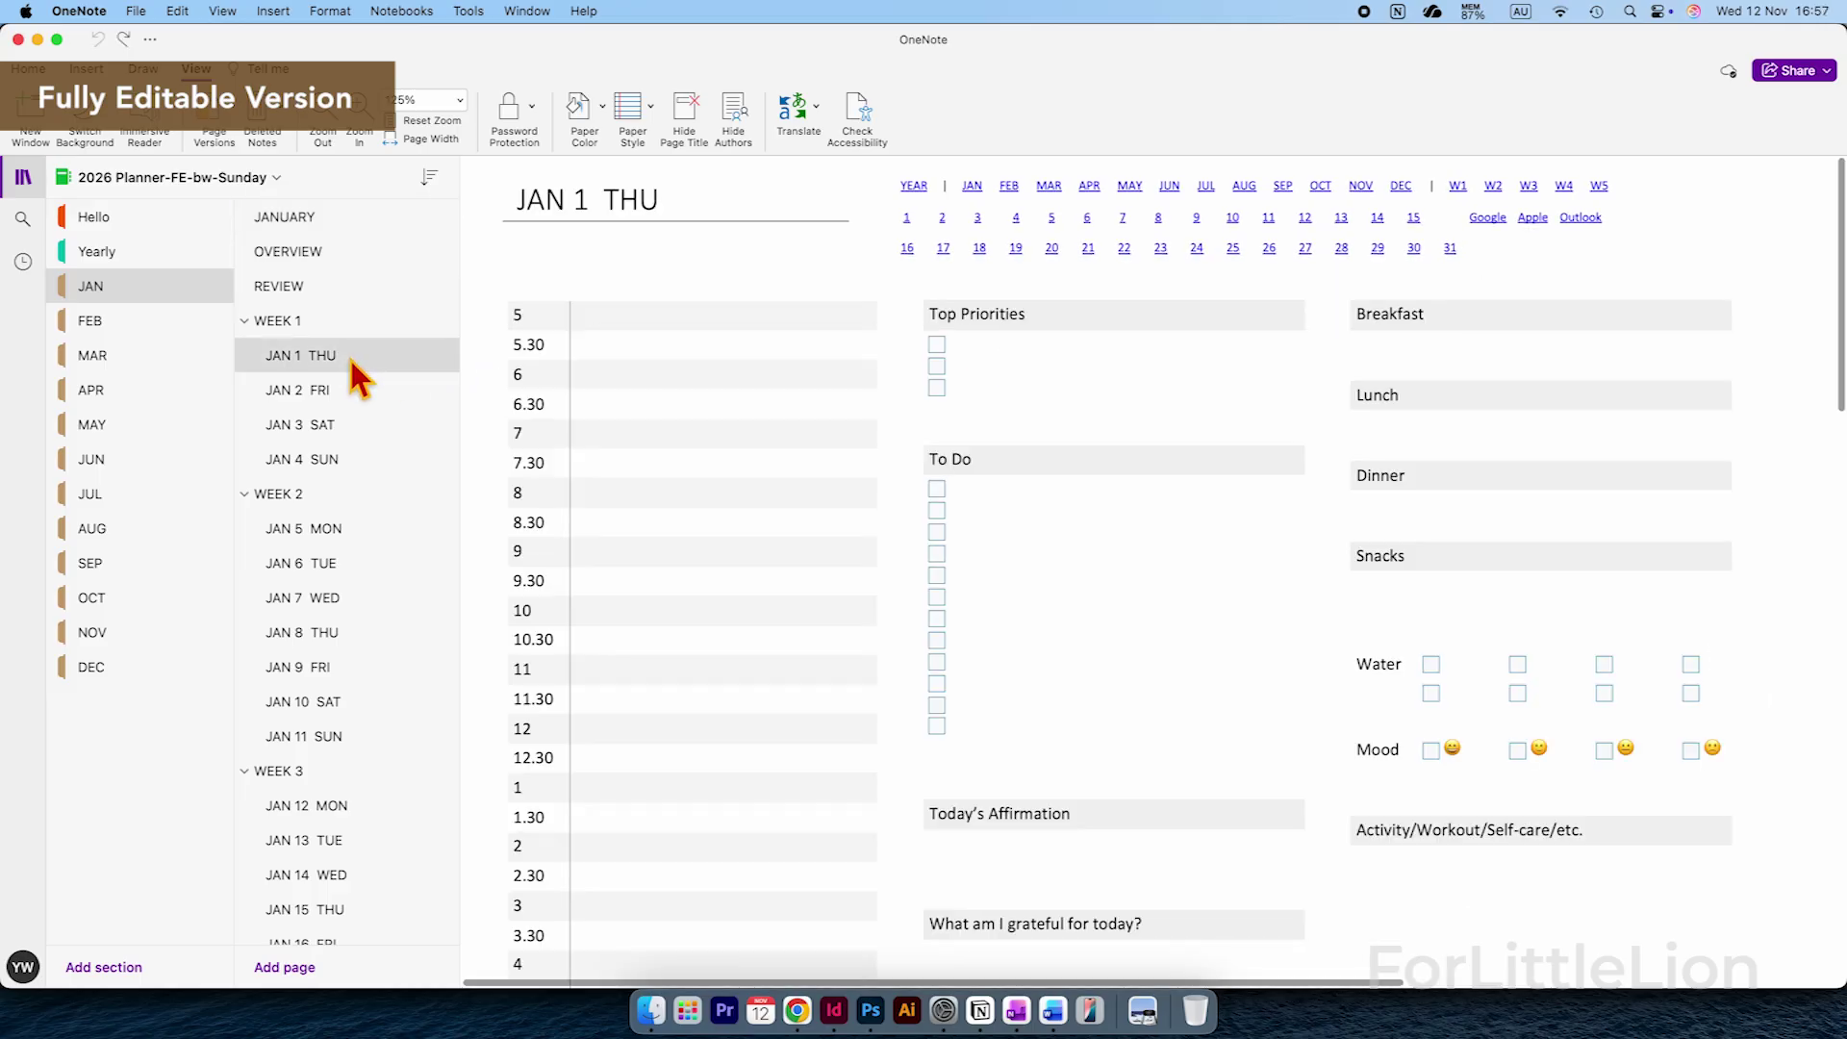
scroll(927, 651, "down", 3)
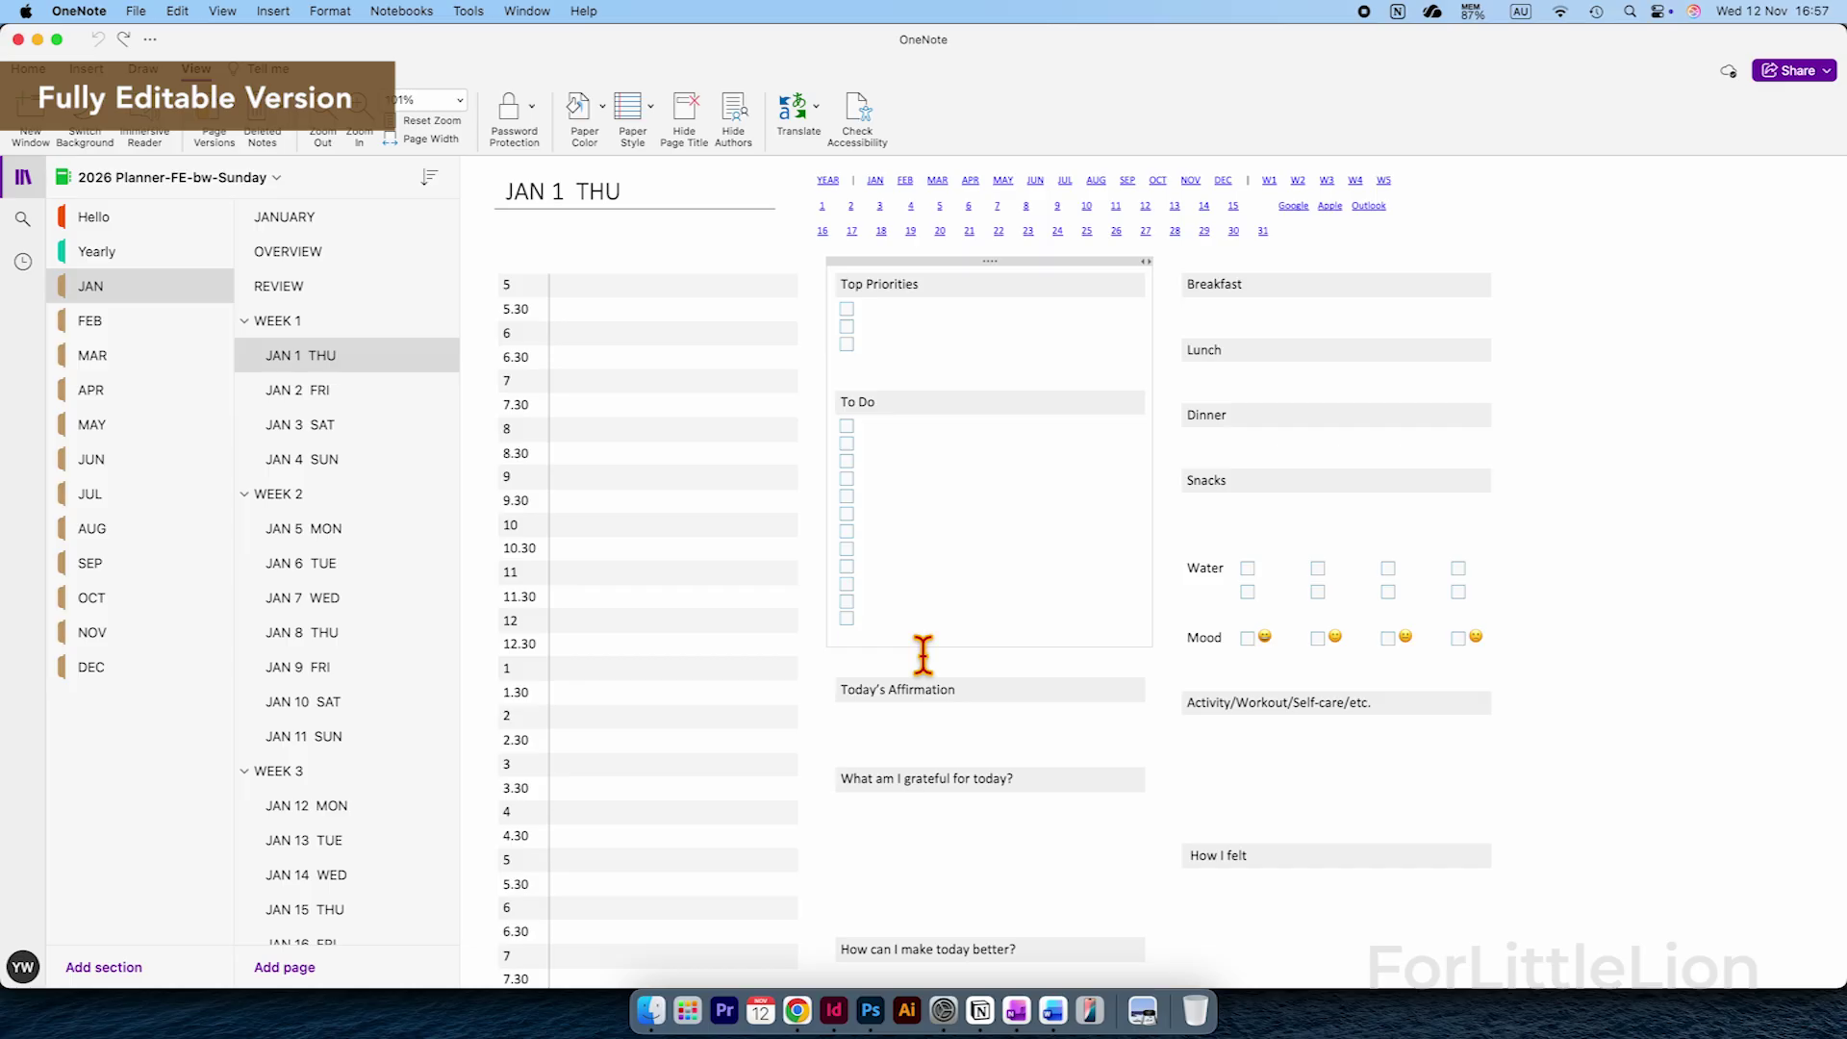
scroll(941, 532, "down", 3)
- Rename the Today's Affirmation heading to Socials and 'How can I make today better?' to Home
triple_click(996, 539)
type("soci")
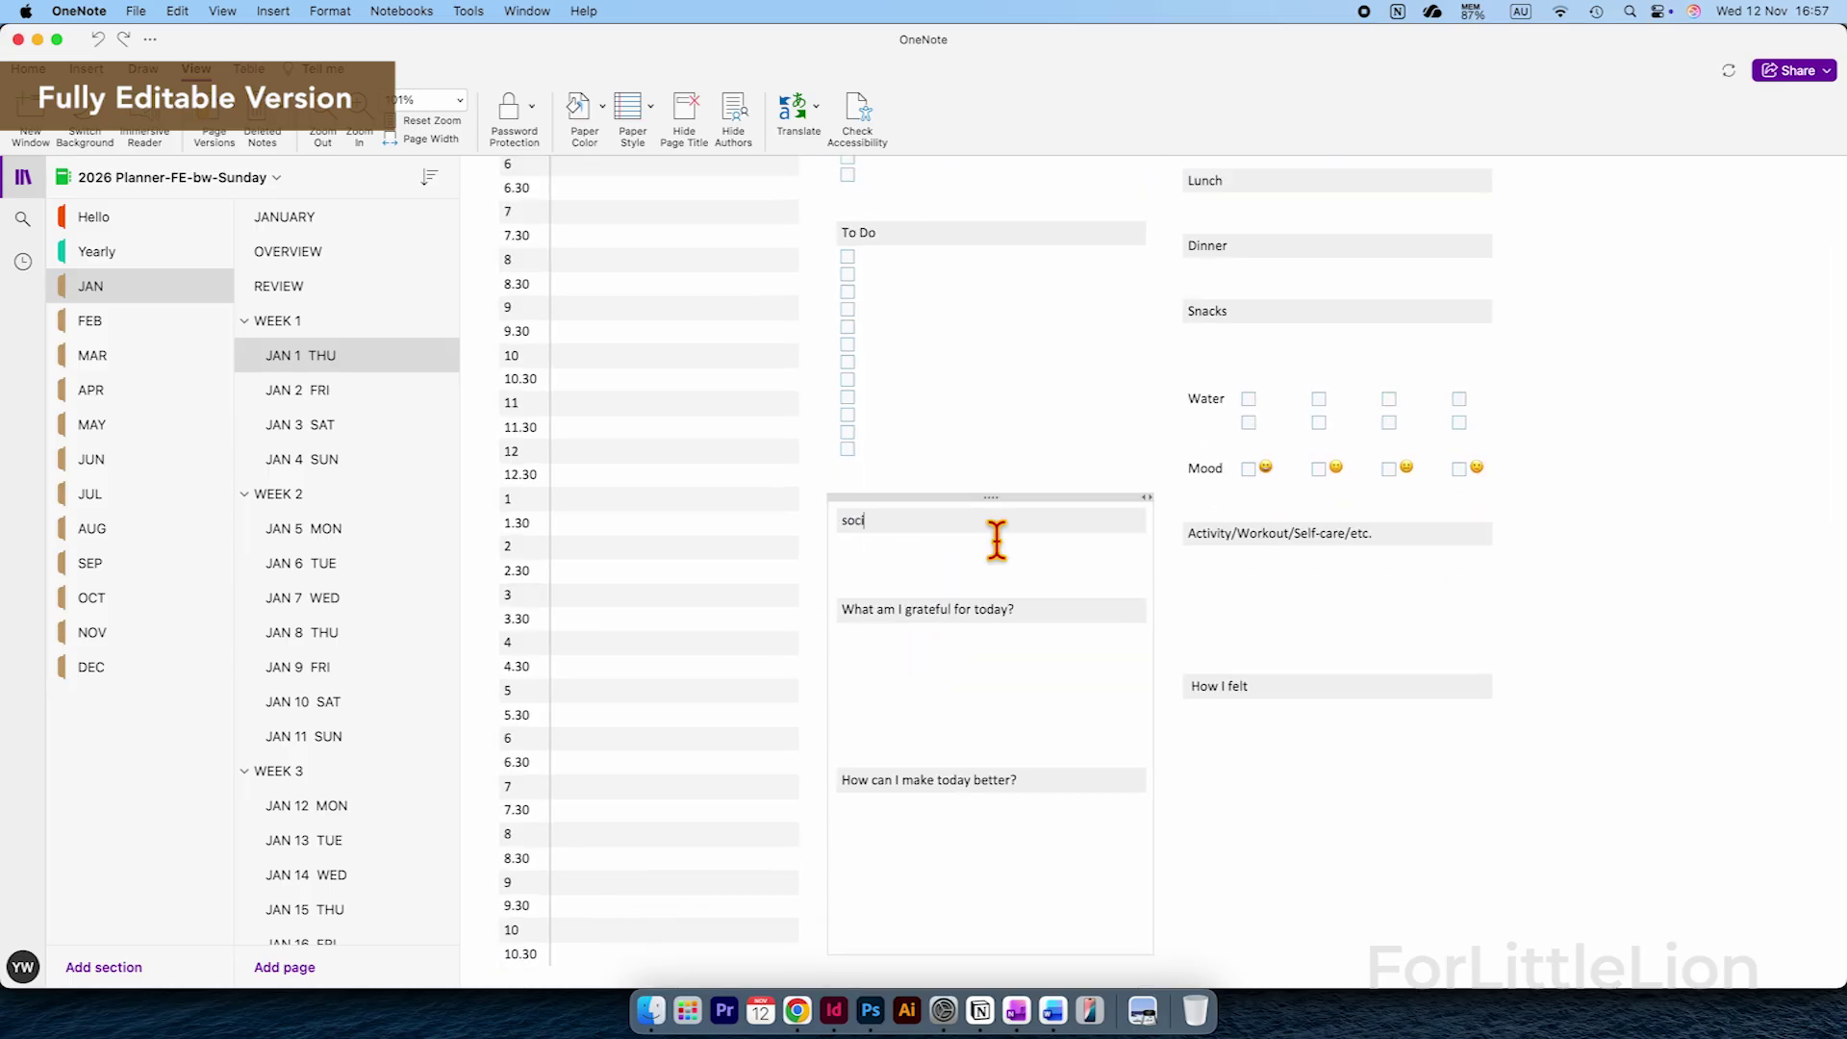
triple_click(1155, 666)
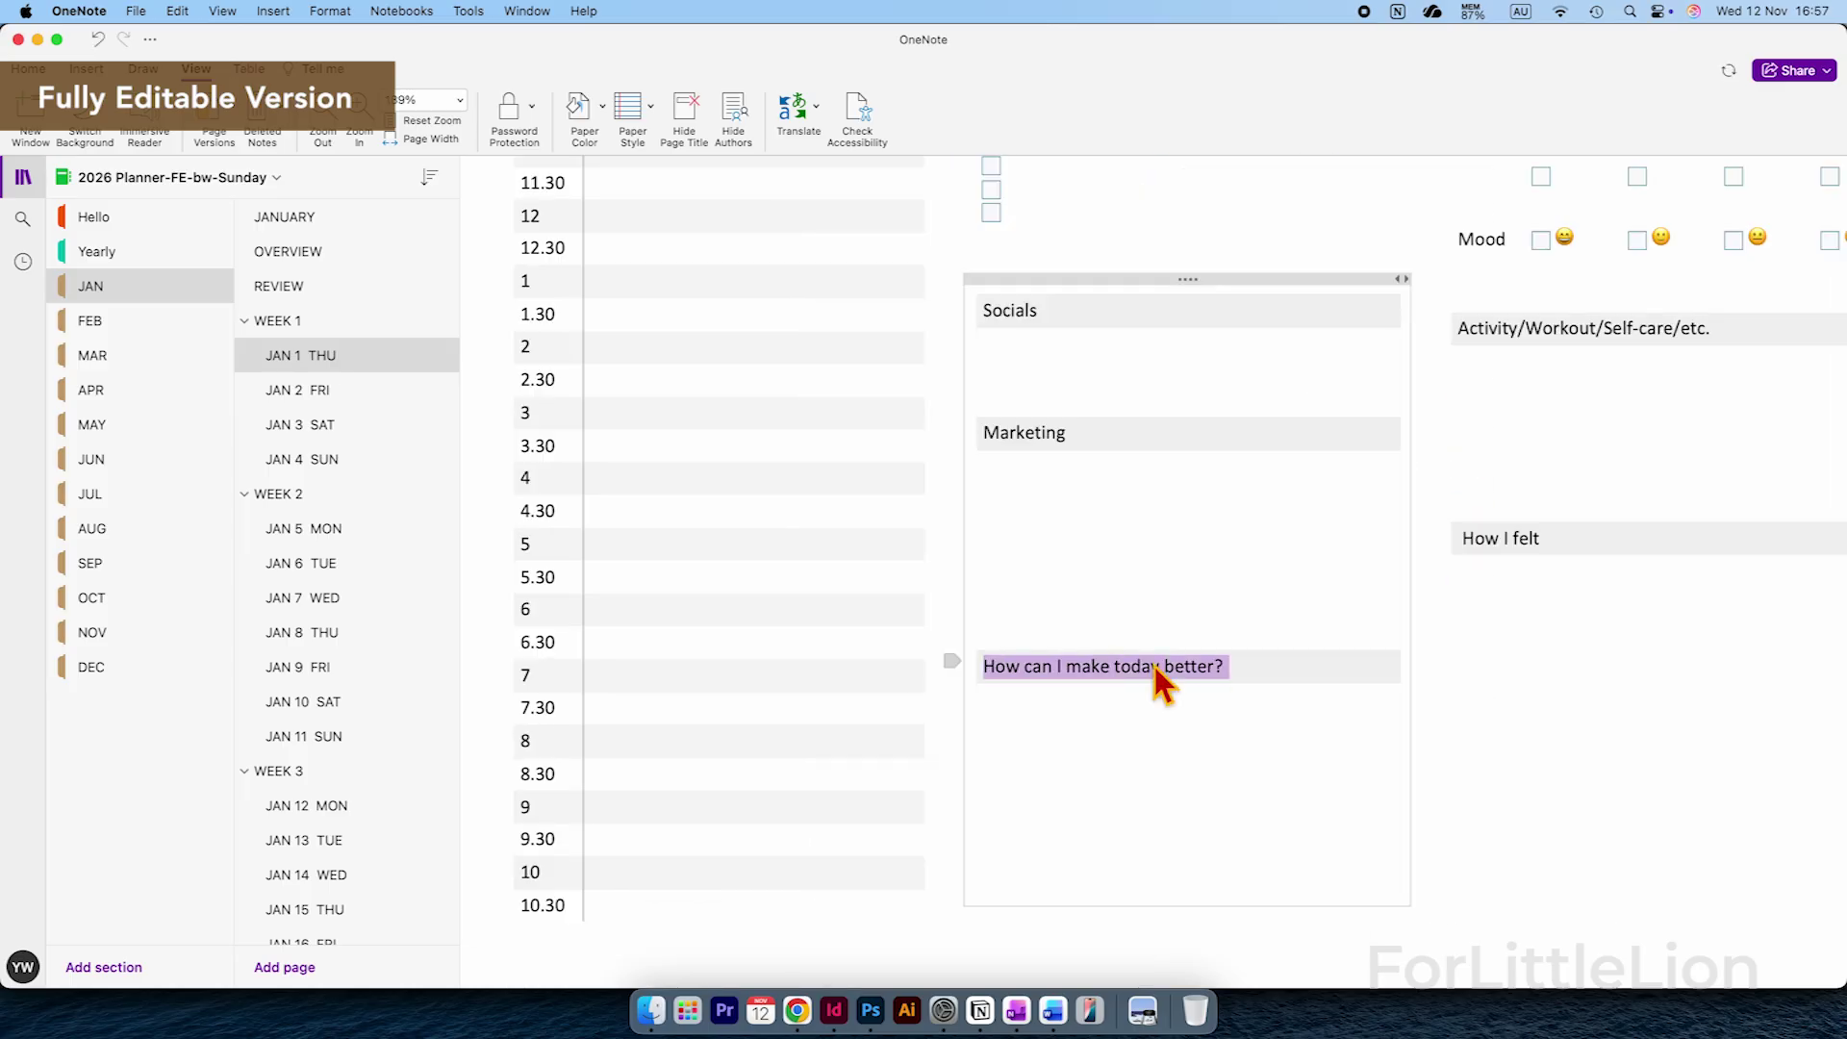
type("Home")
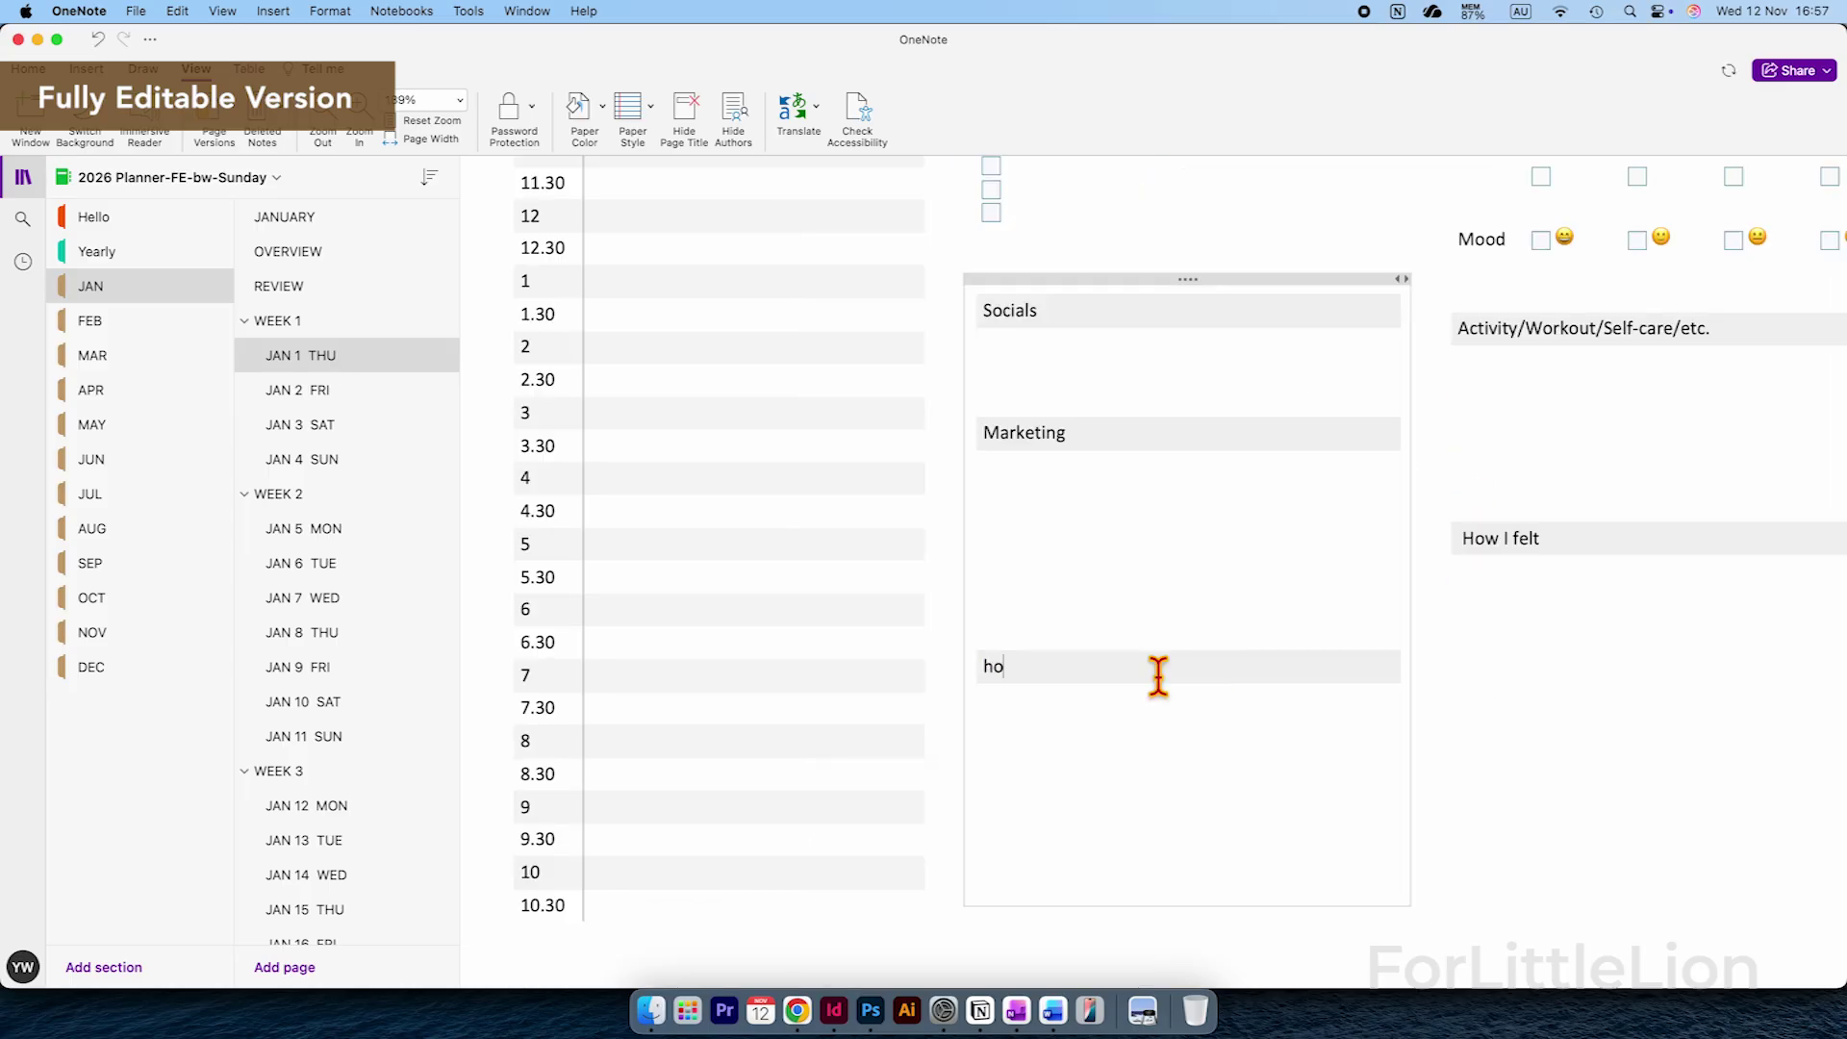
- Zoom back to about 100% and delete the Mood row with its checkboxes
scroll(1257, 626, "up", 5)
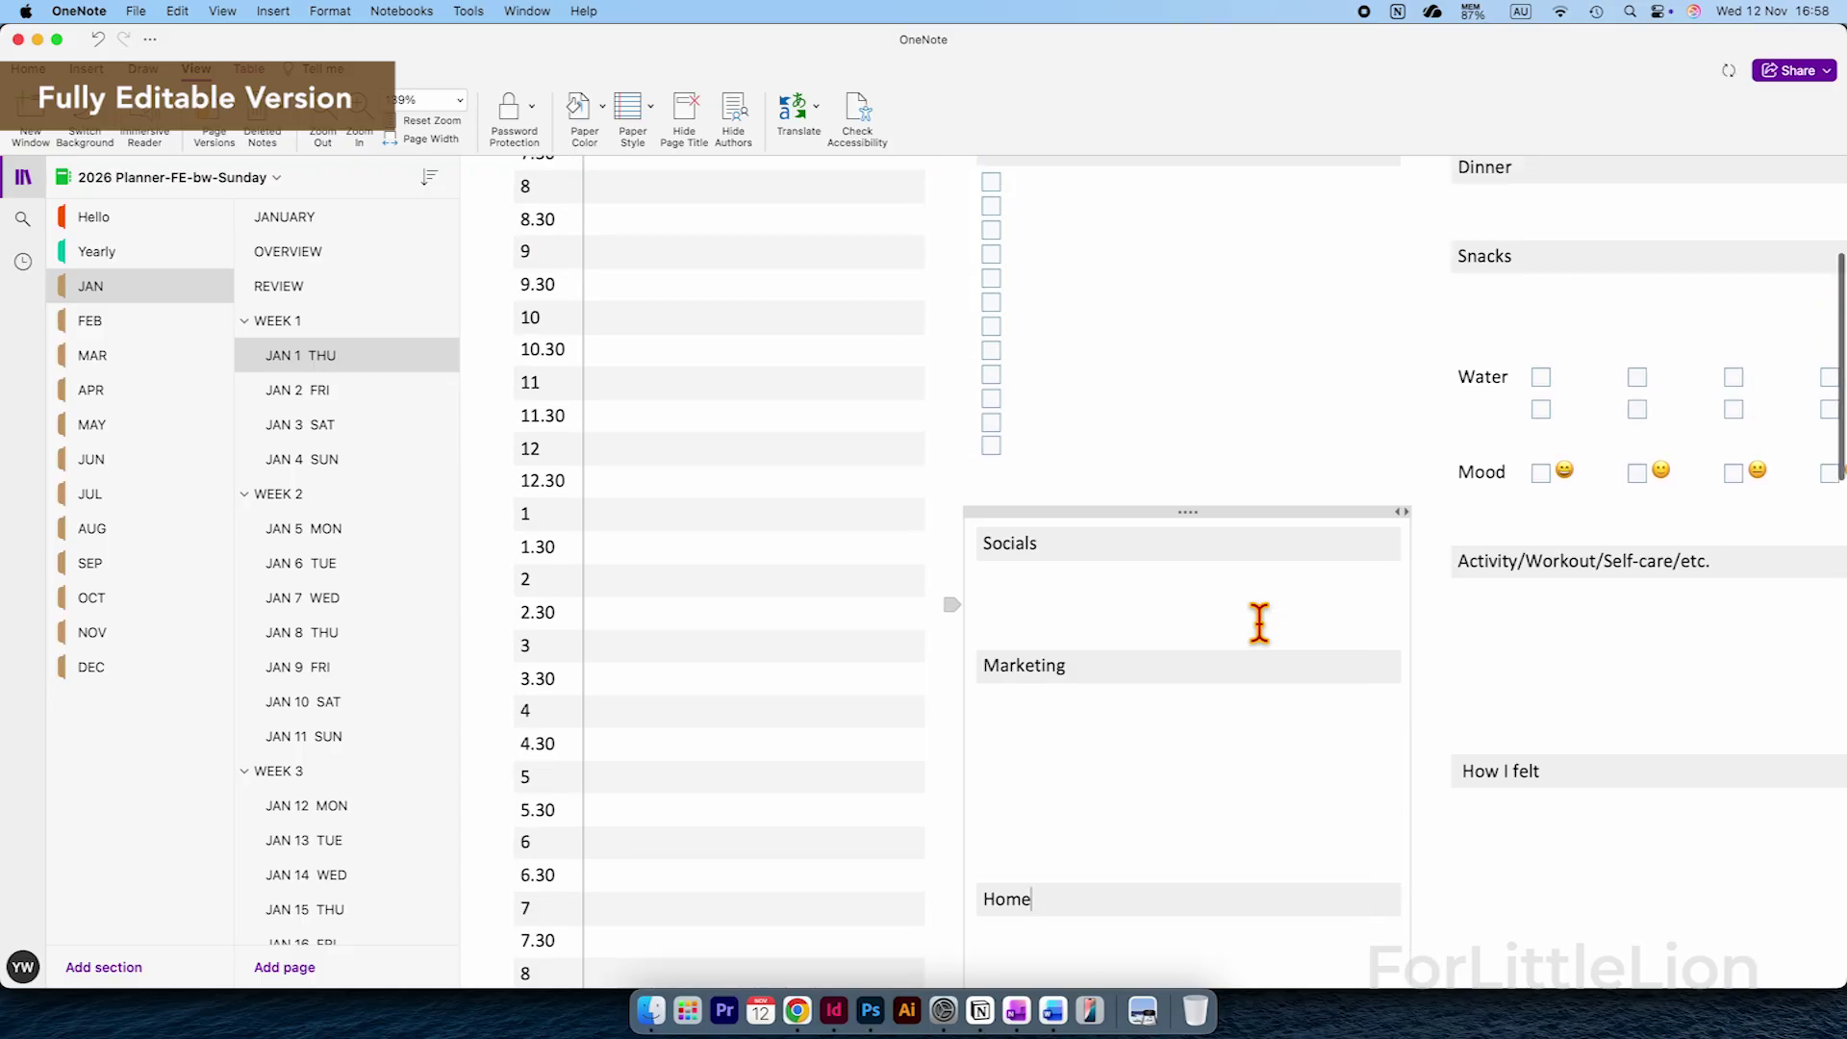
key("super+minus")
scroll(1249, 661, "right", 4)
scroll(1249, 661, "up", 2)
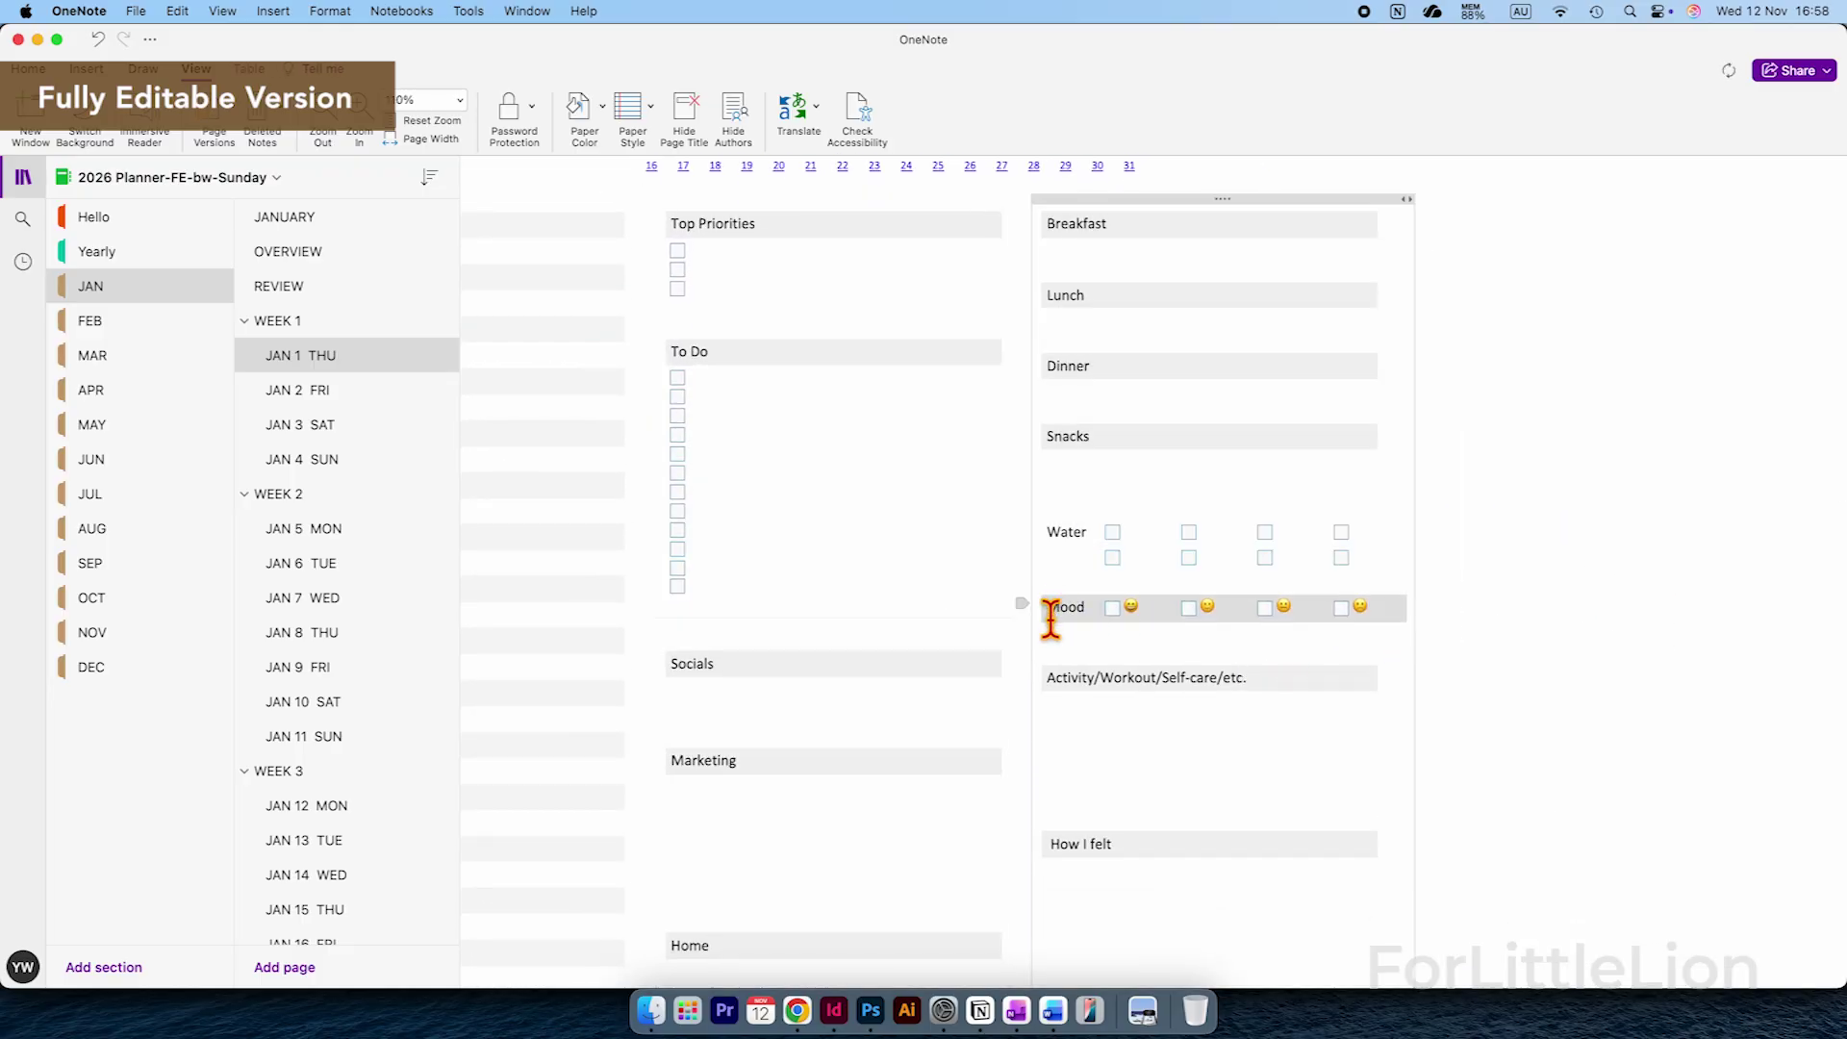
key("BackSpace")
- Move the Activity and How I felt block above Breakfast, undoing the last layout change
scroll(1381, 760, "down", 1)
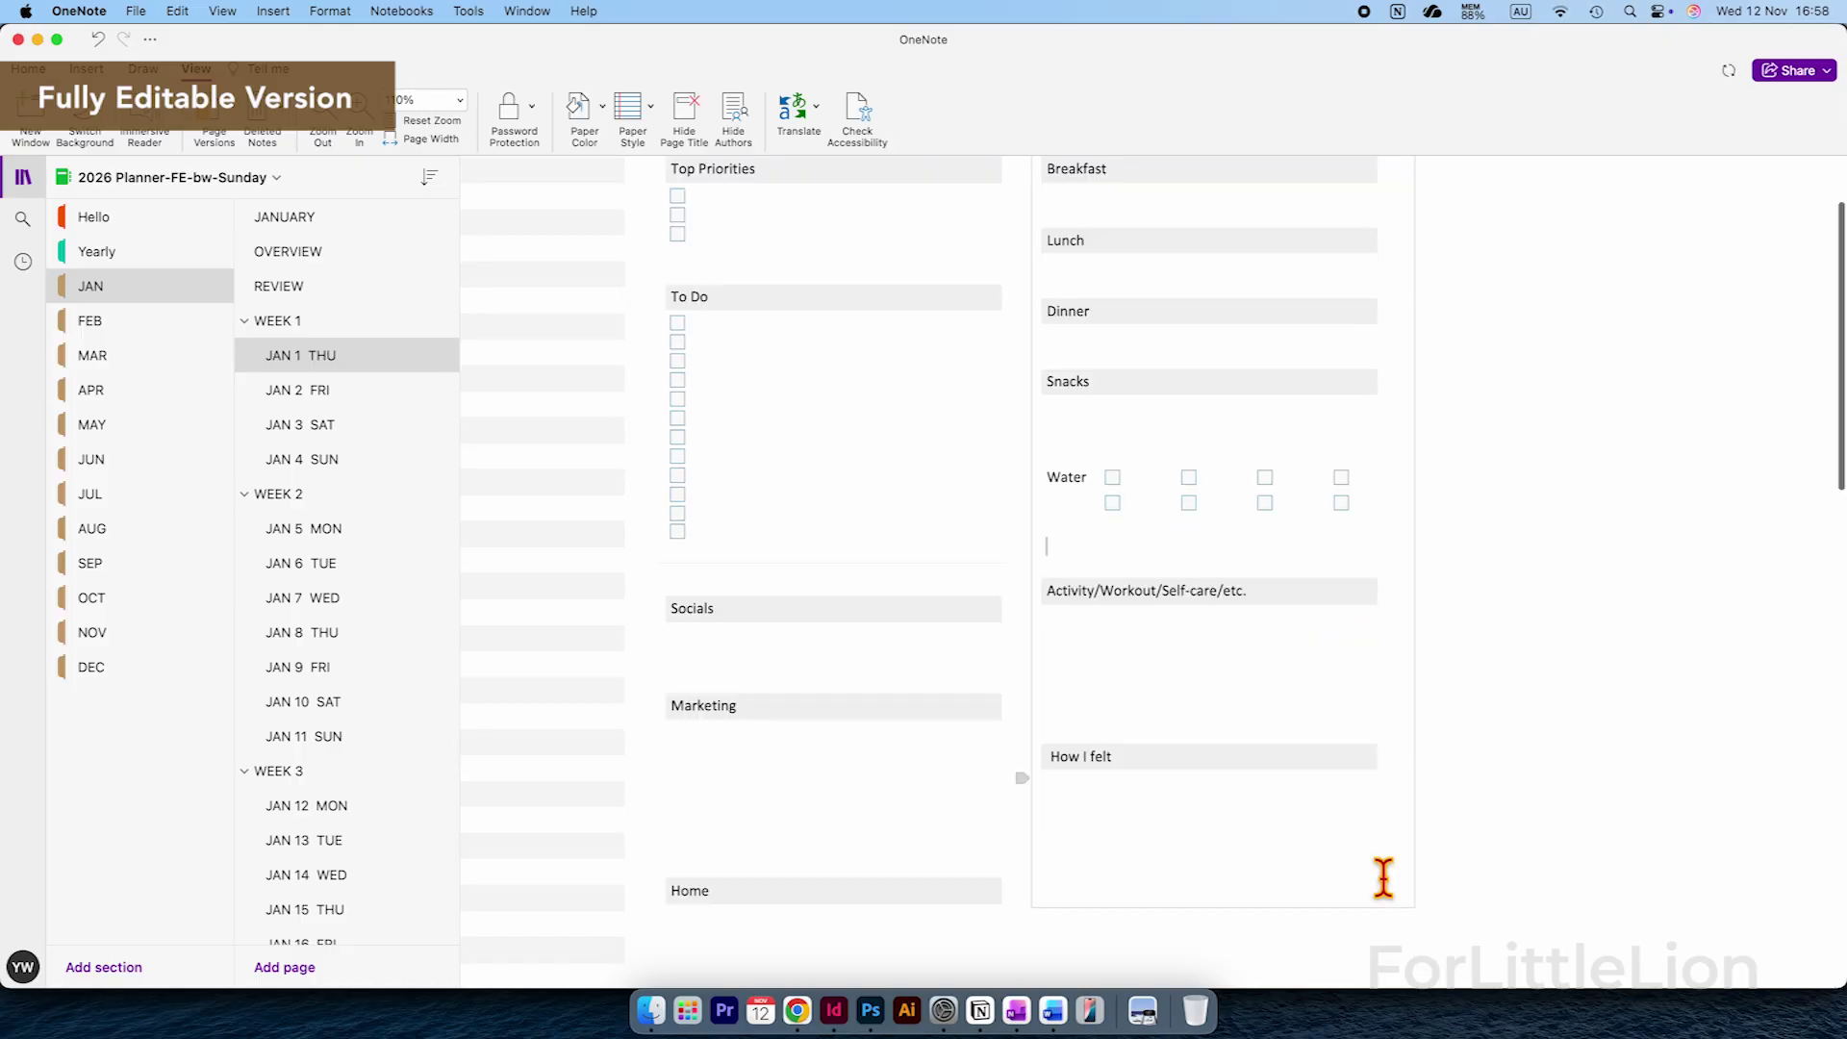
left_click_drag(1385, 873, 1105, 673)
scroll(1042, 739, "up", 3)
left_click_drag(1037, 726, 1043, 288)
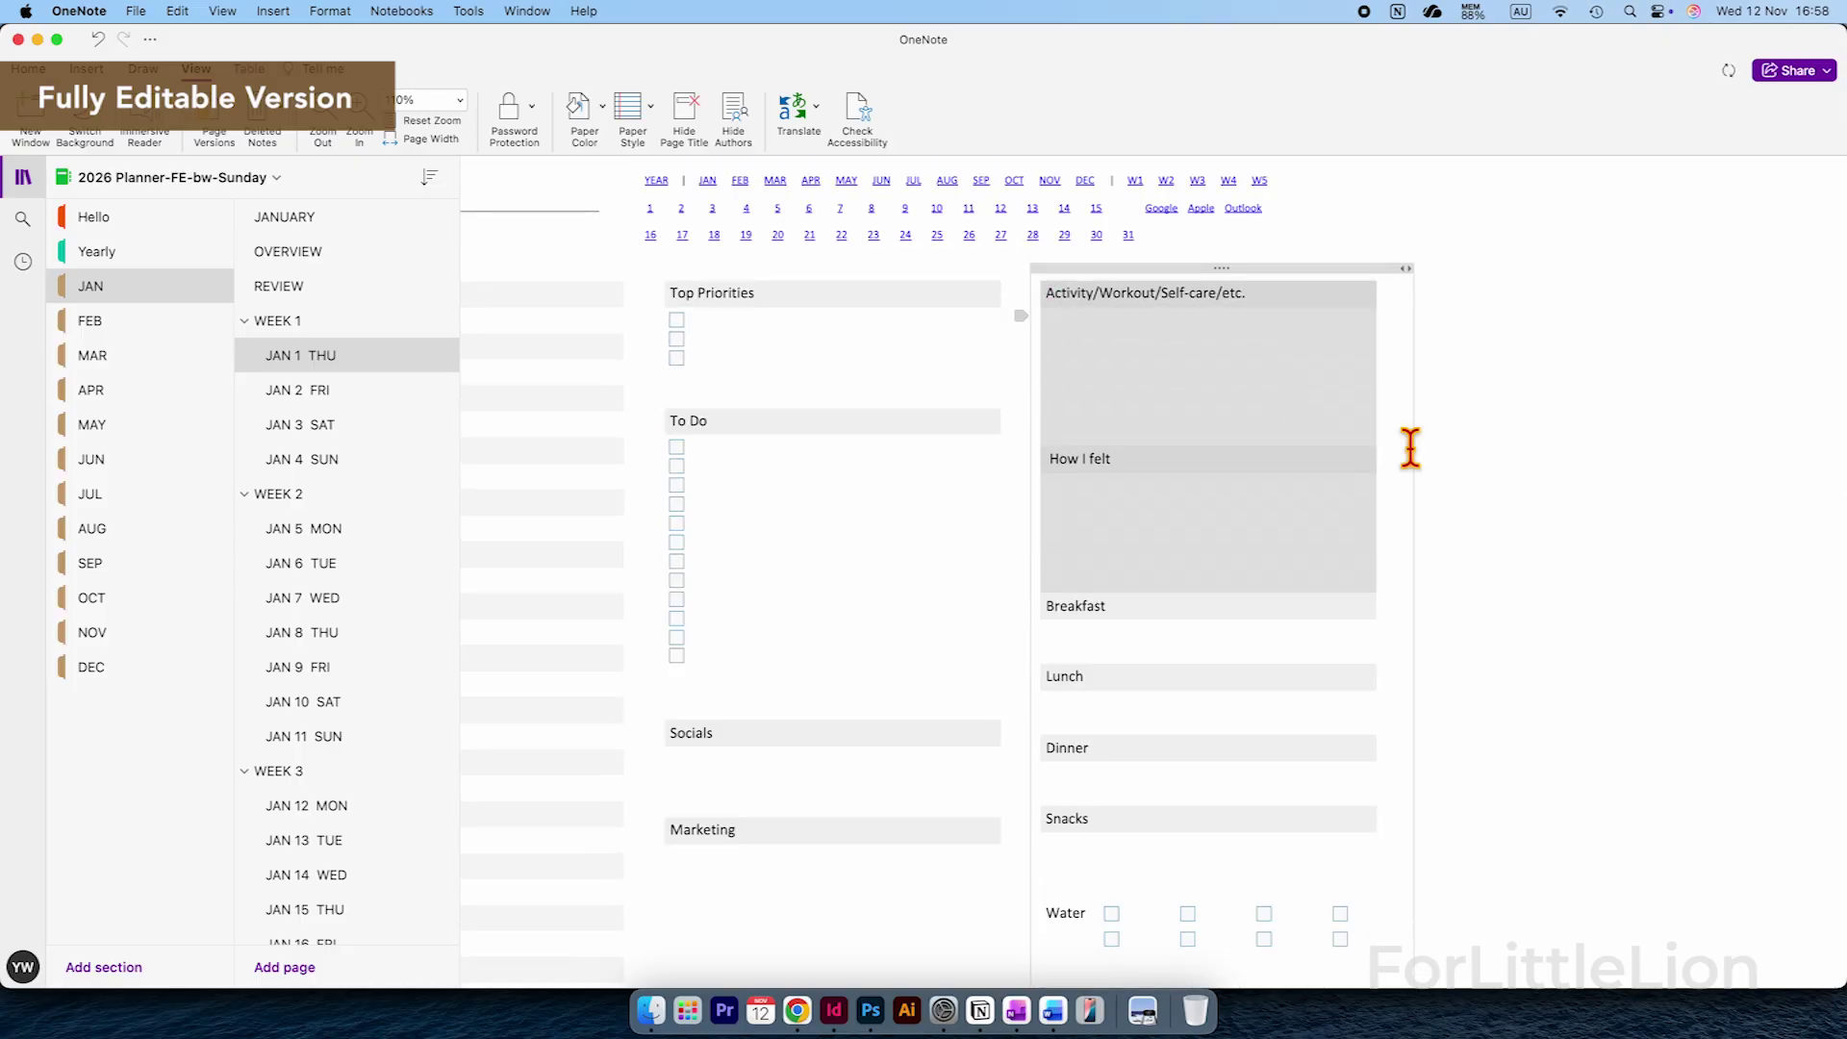
key("super+z")
key("super+z")
key("super+z")
key("super+z")
key("super+z")
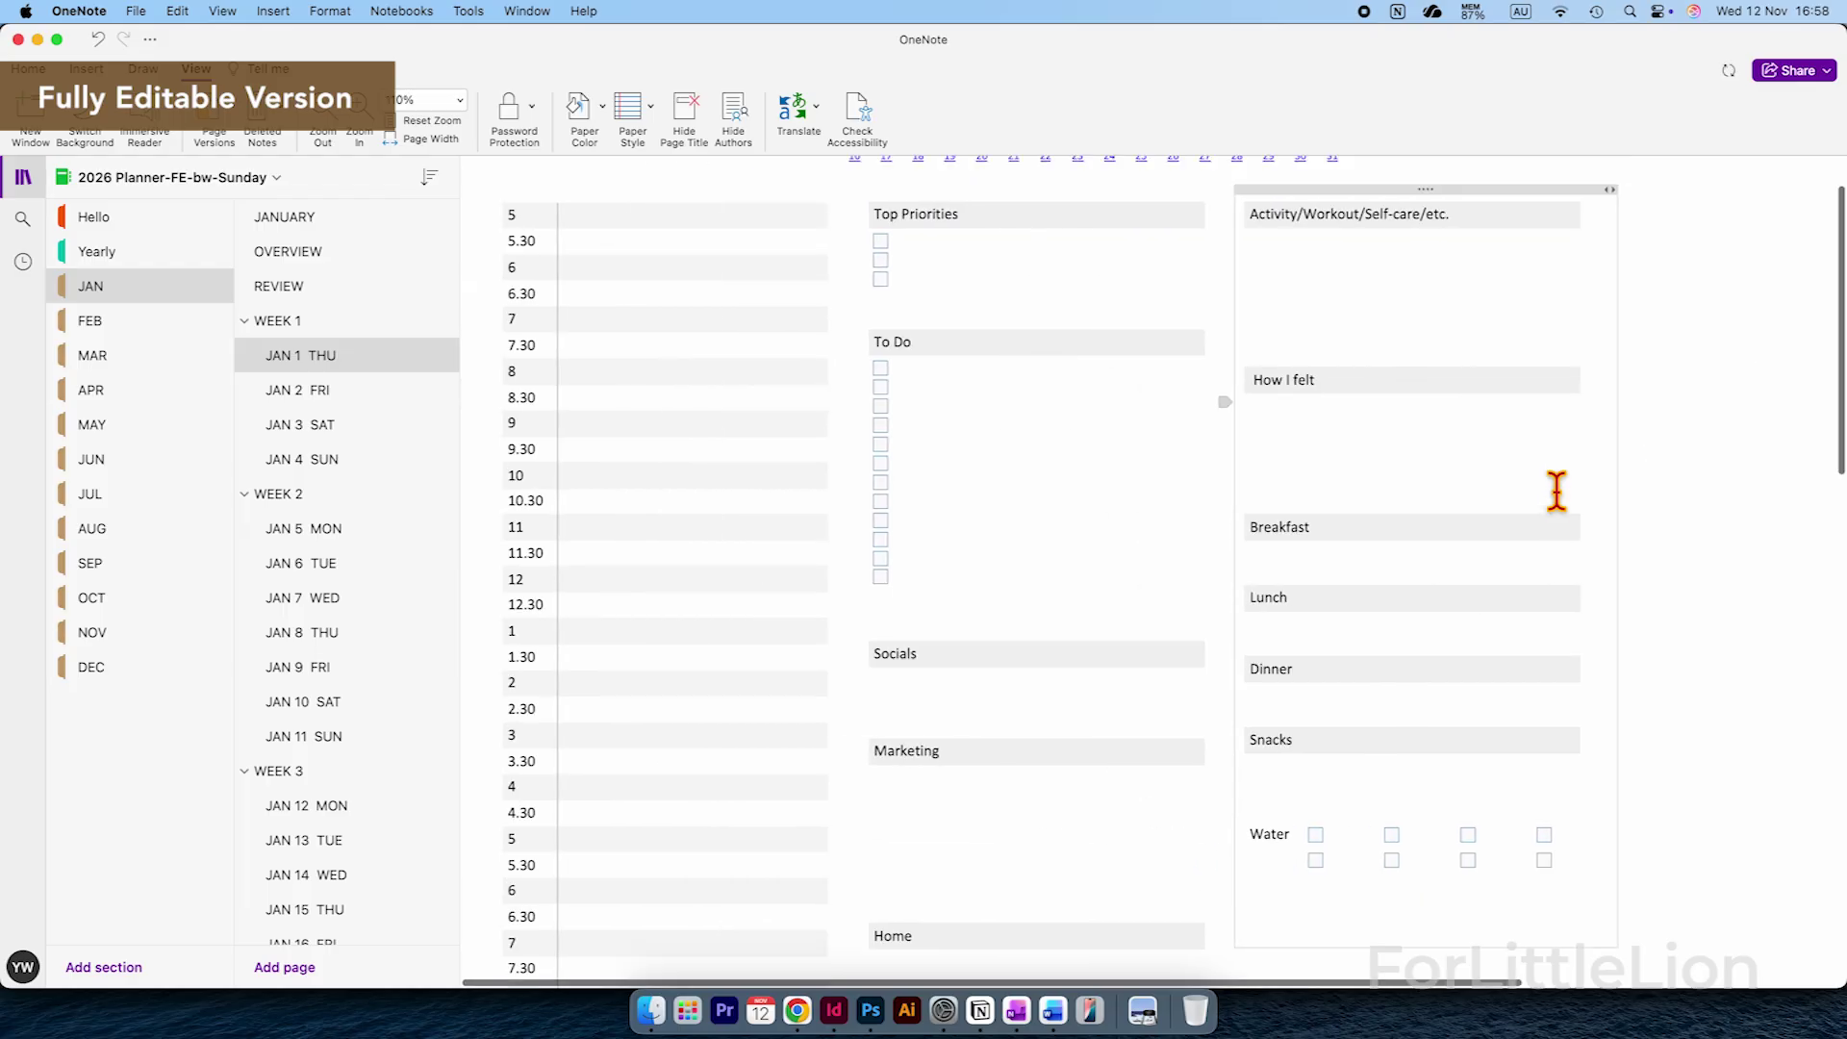
- Set the system appearance to Dark, then open OneNote's JANUARY calendar and WEEK 1 page
left_click(944, 1011)
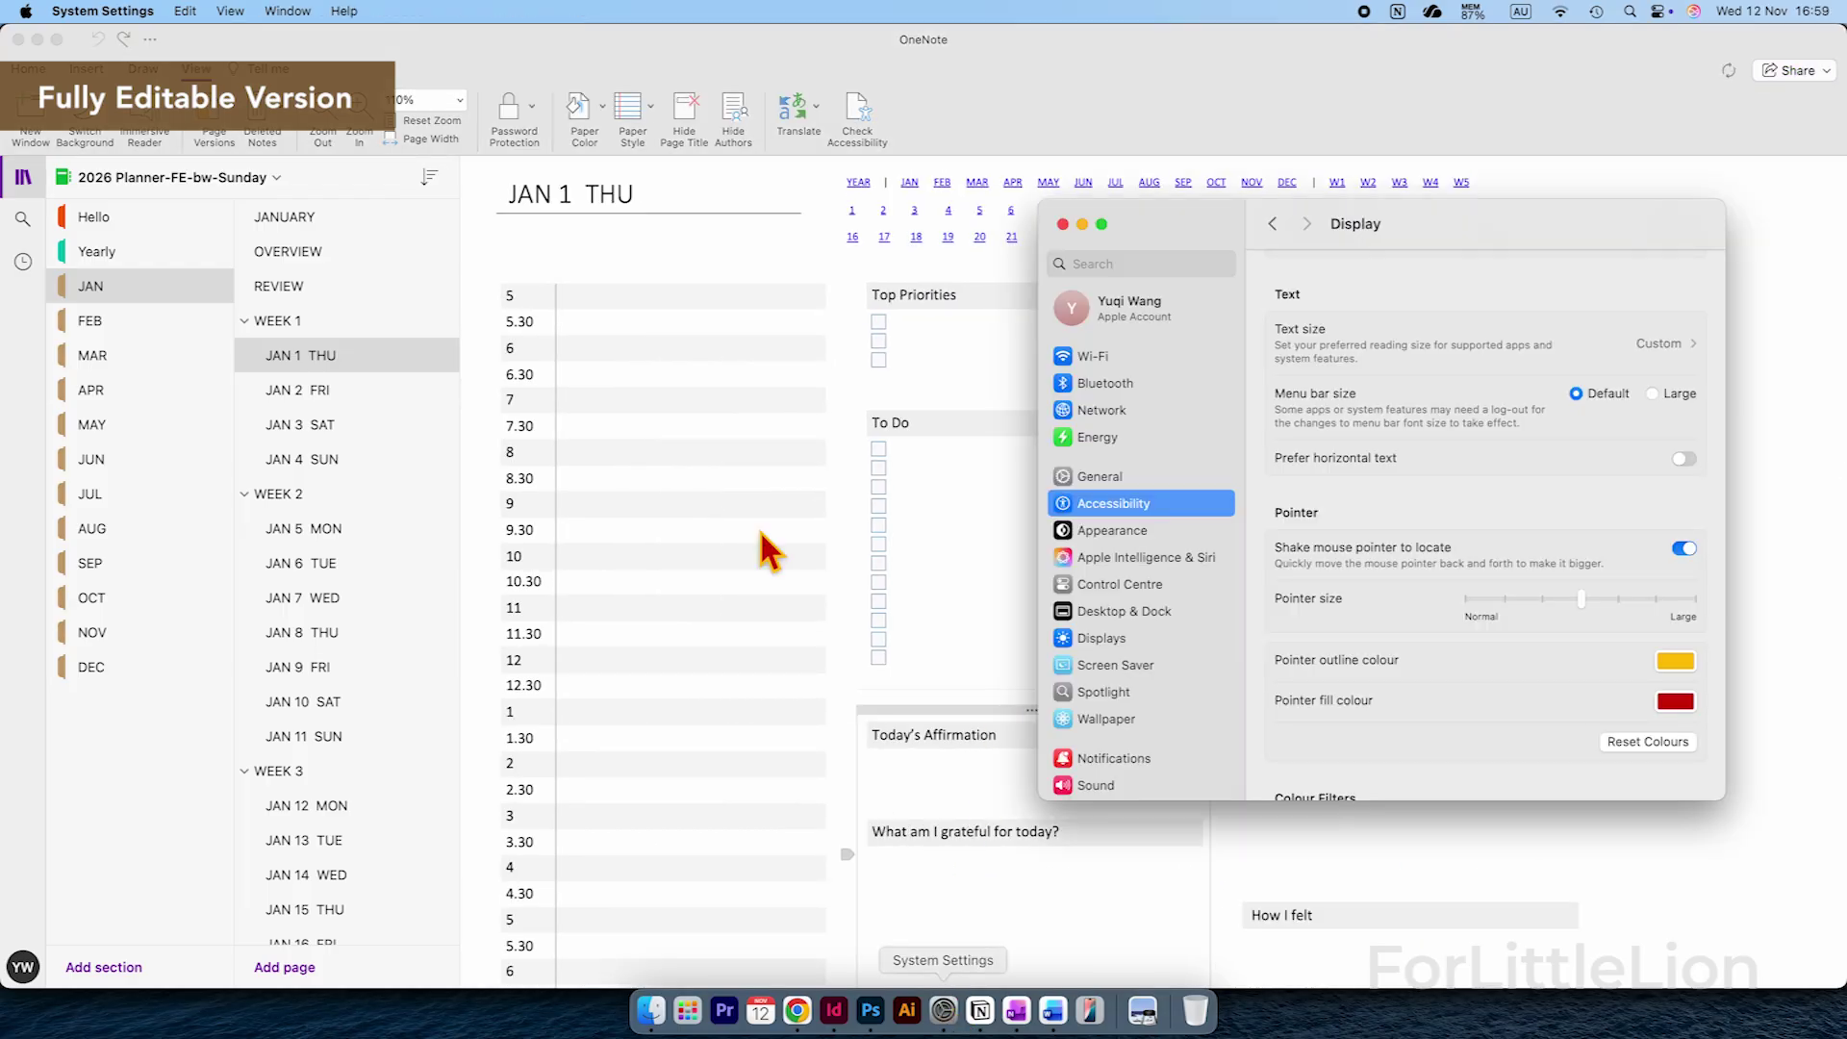
left_click(1591, 293)
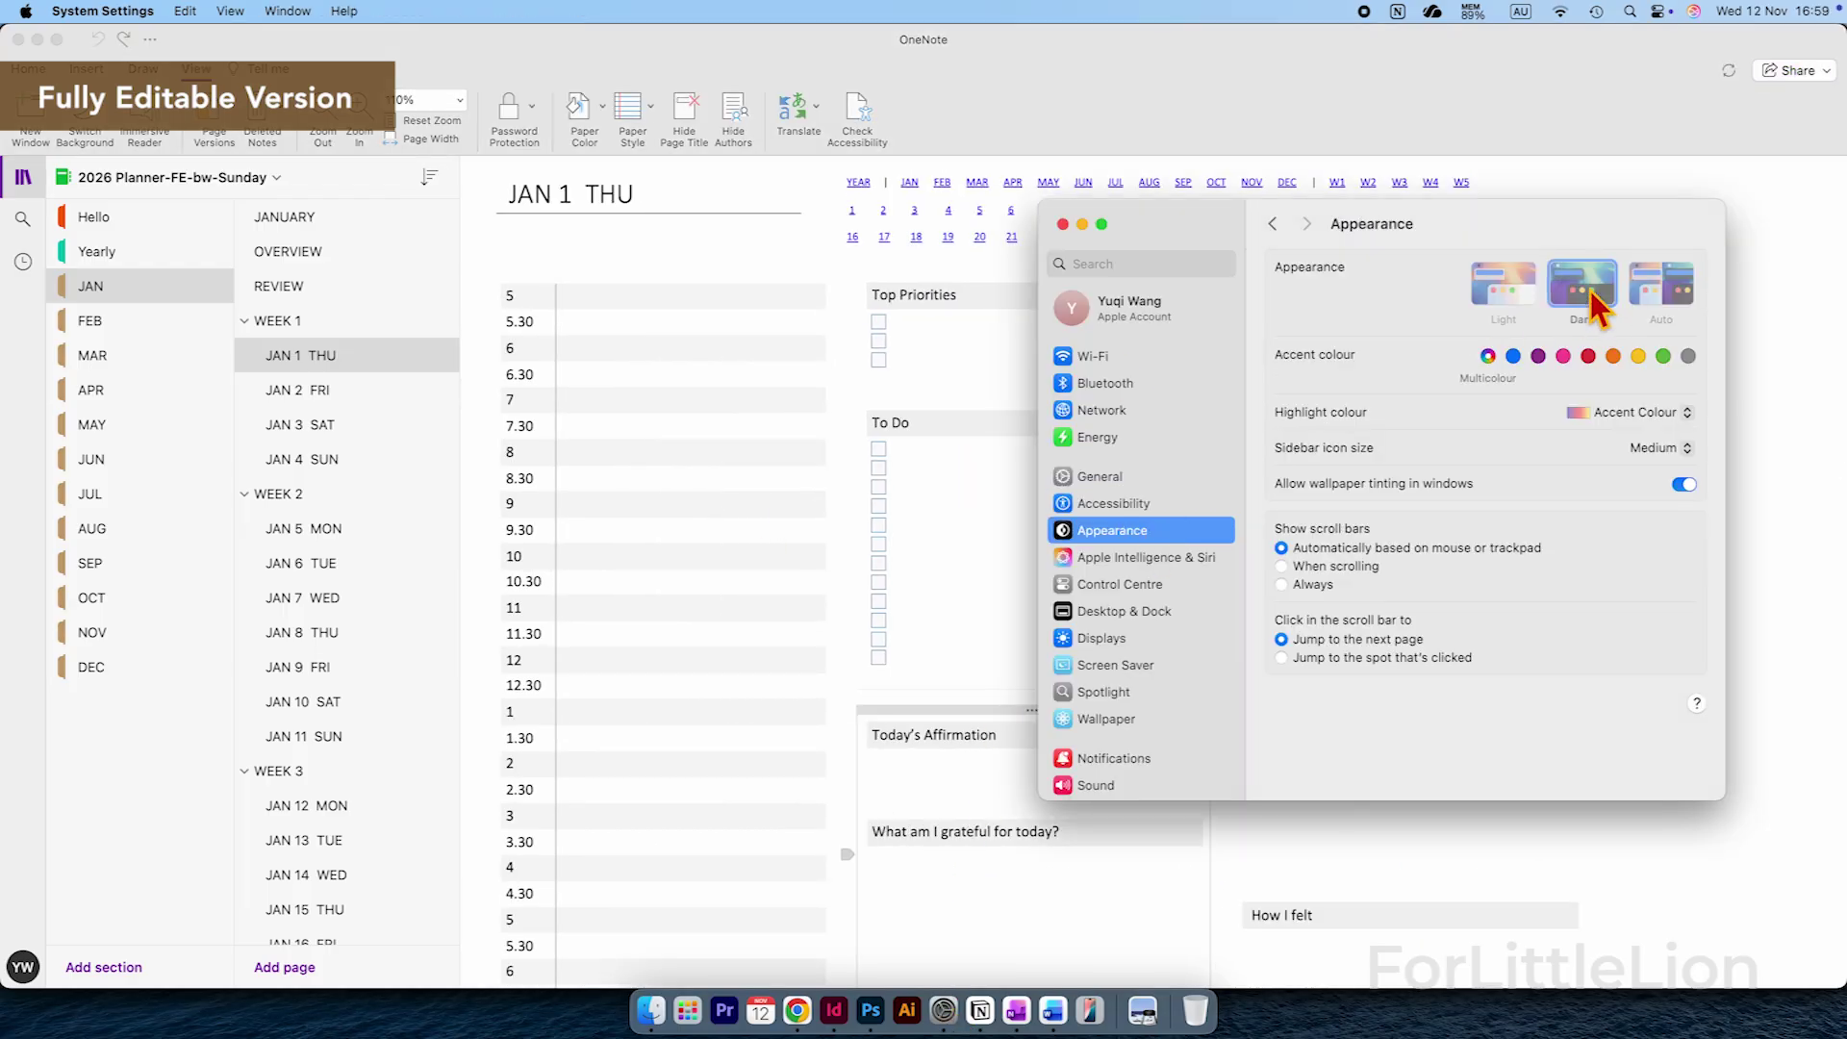
left_click(927, 476)
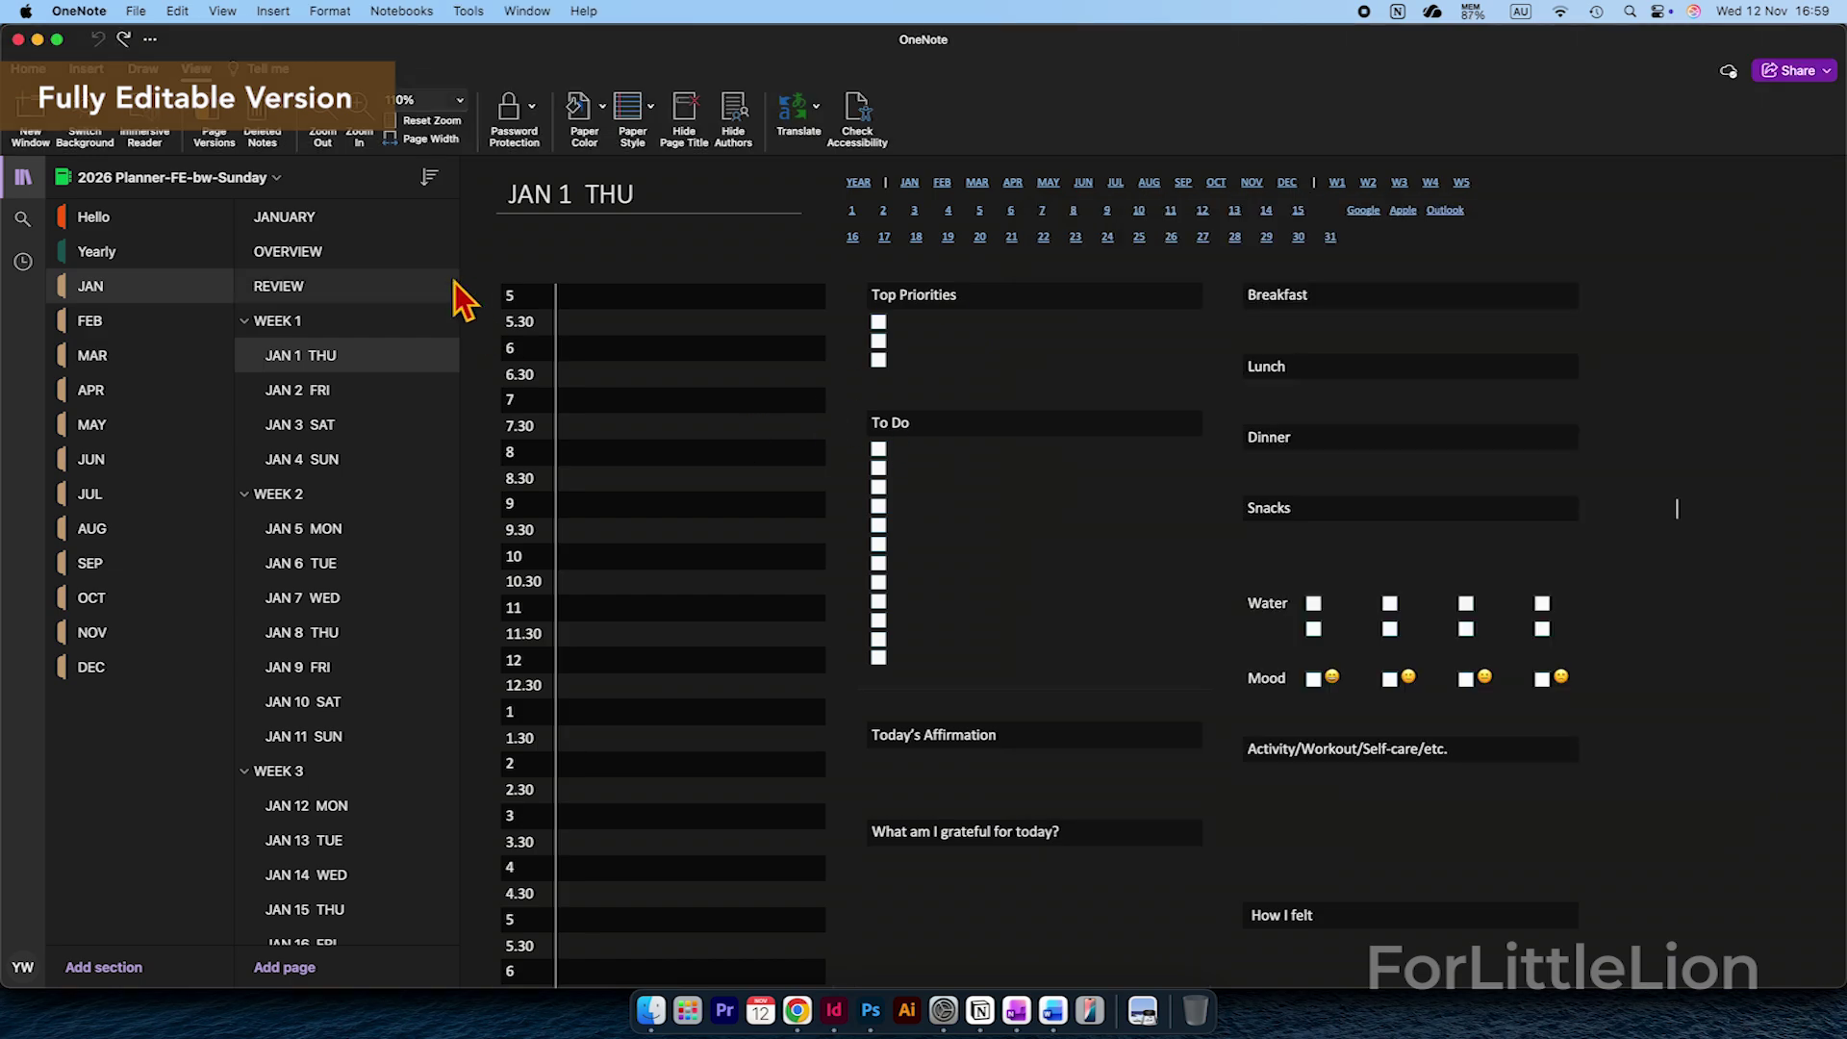
left_click(411, 217)
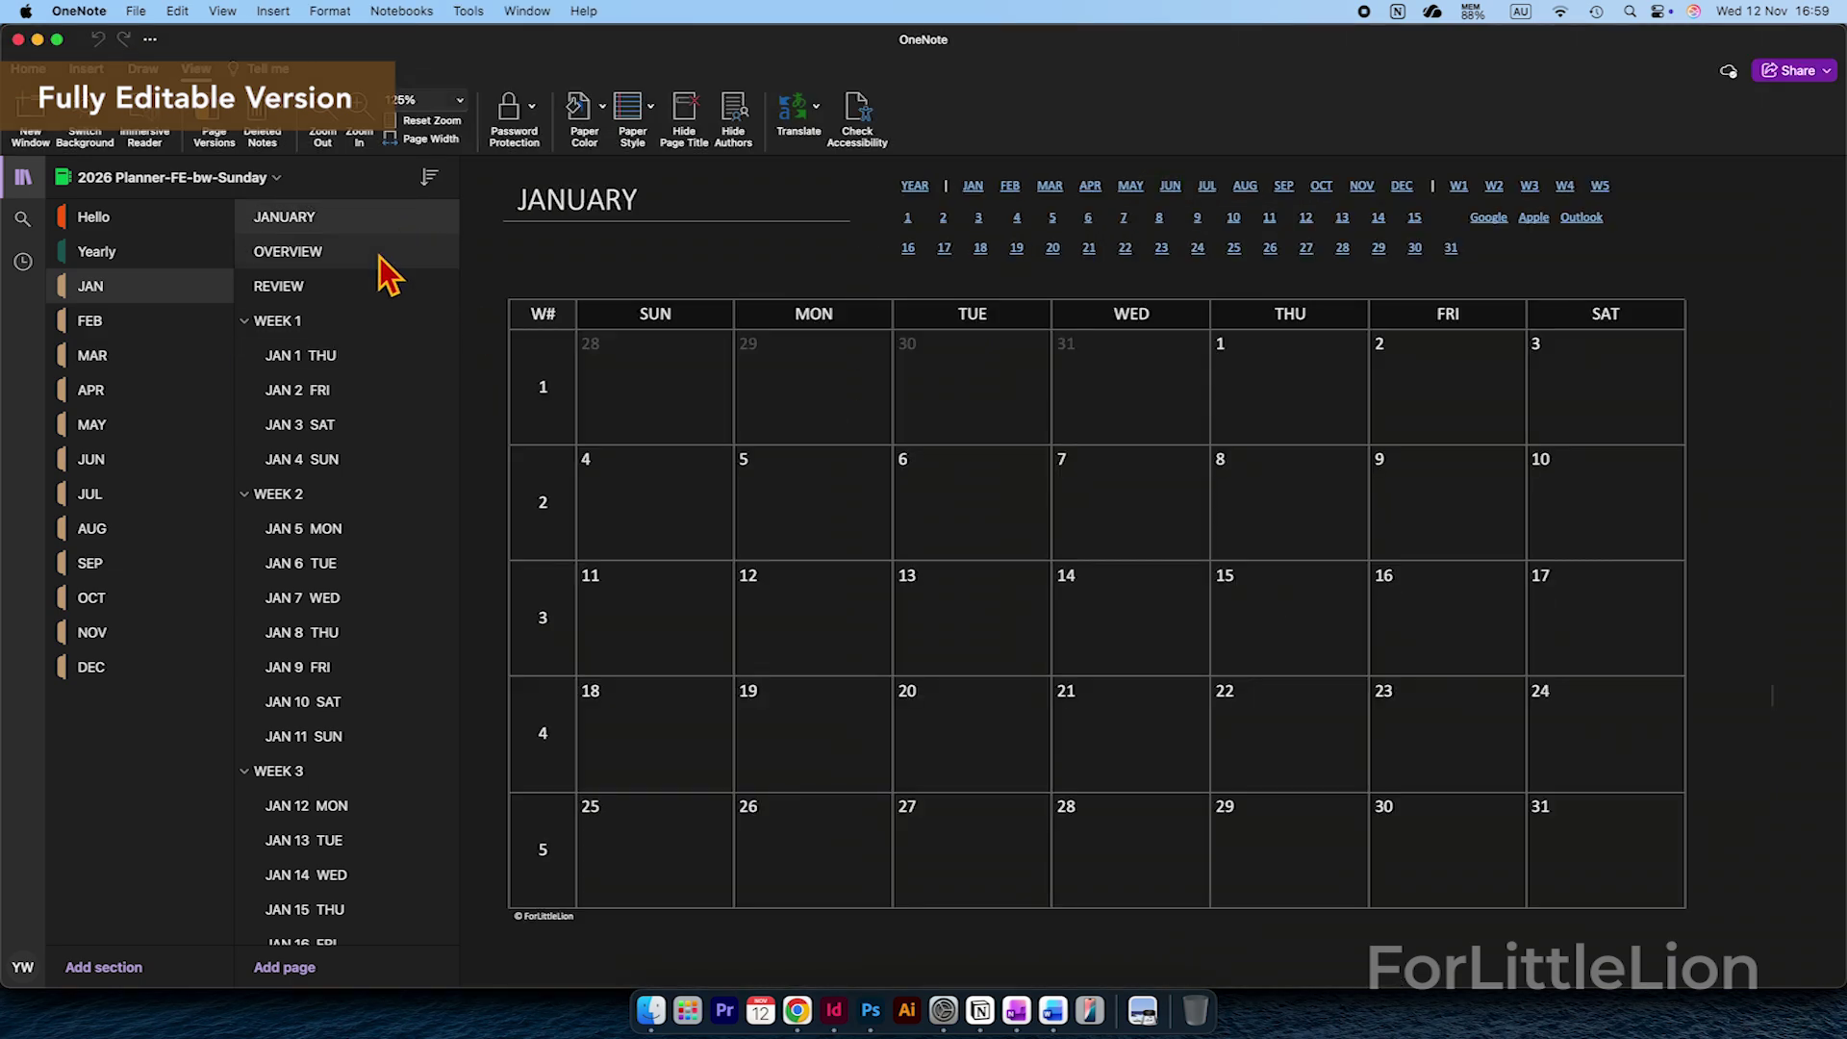
left_click(349, 321)
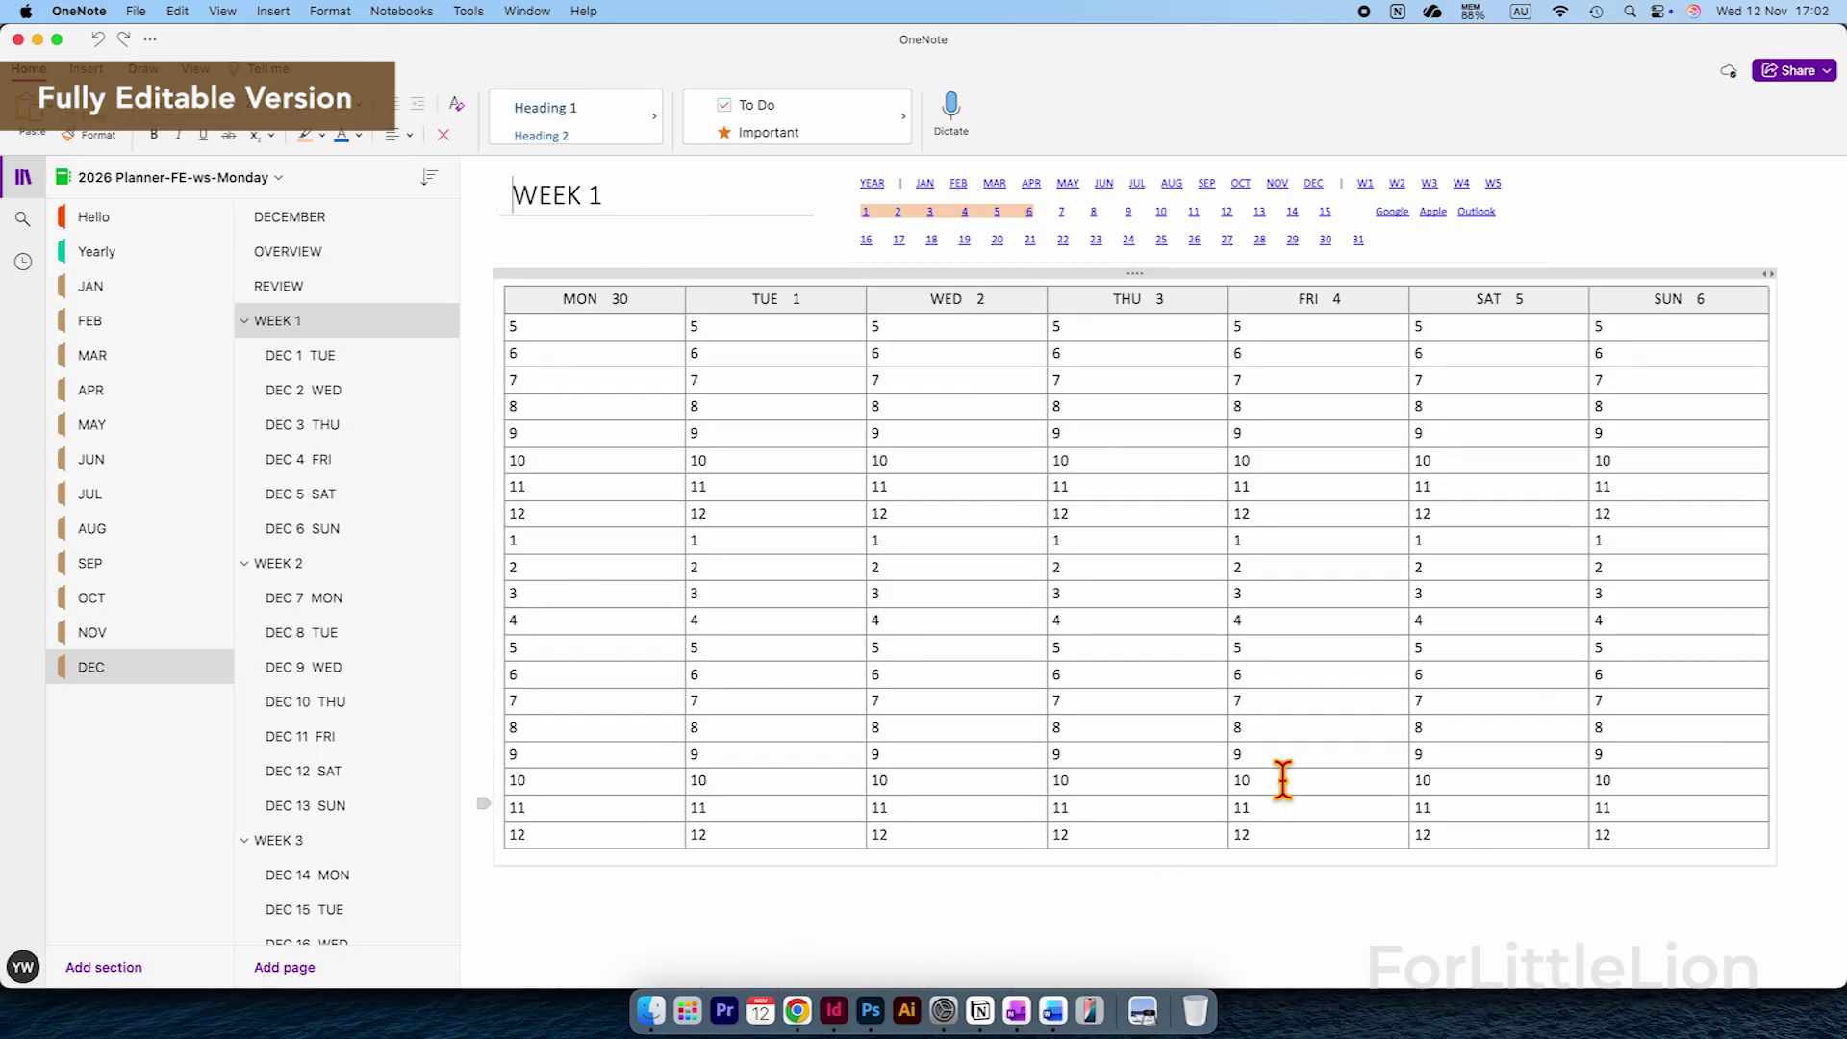
- Add a meeting-with-a-colleague to-do in the MON 29 box with an Important-tagged line below
left_click(615, 433)
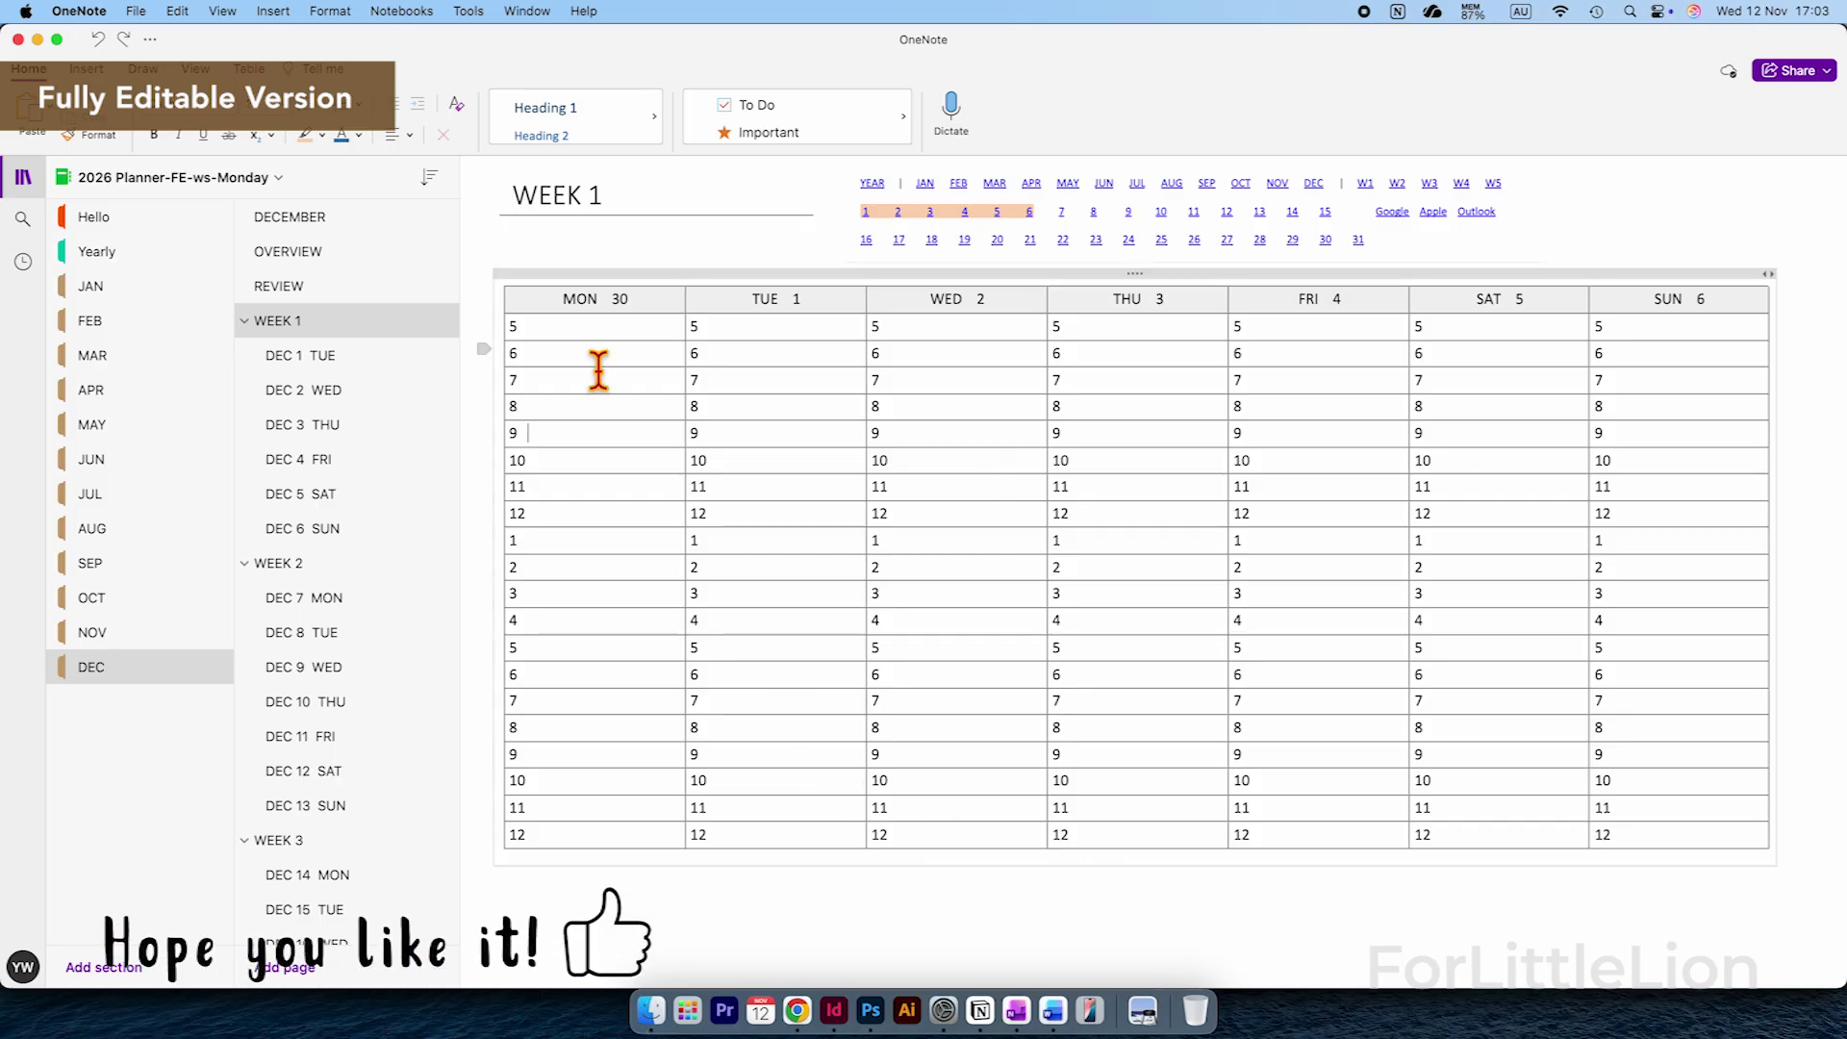
type("nin")
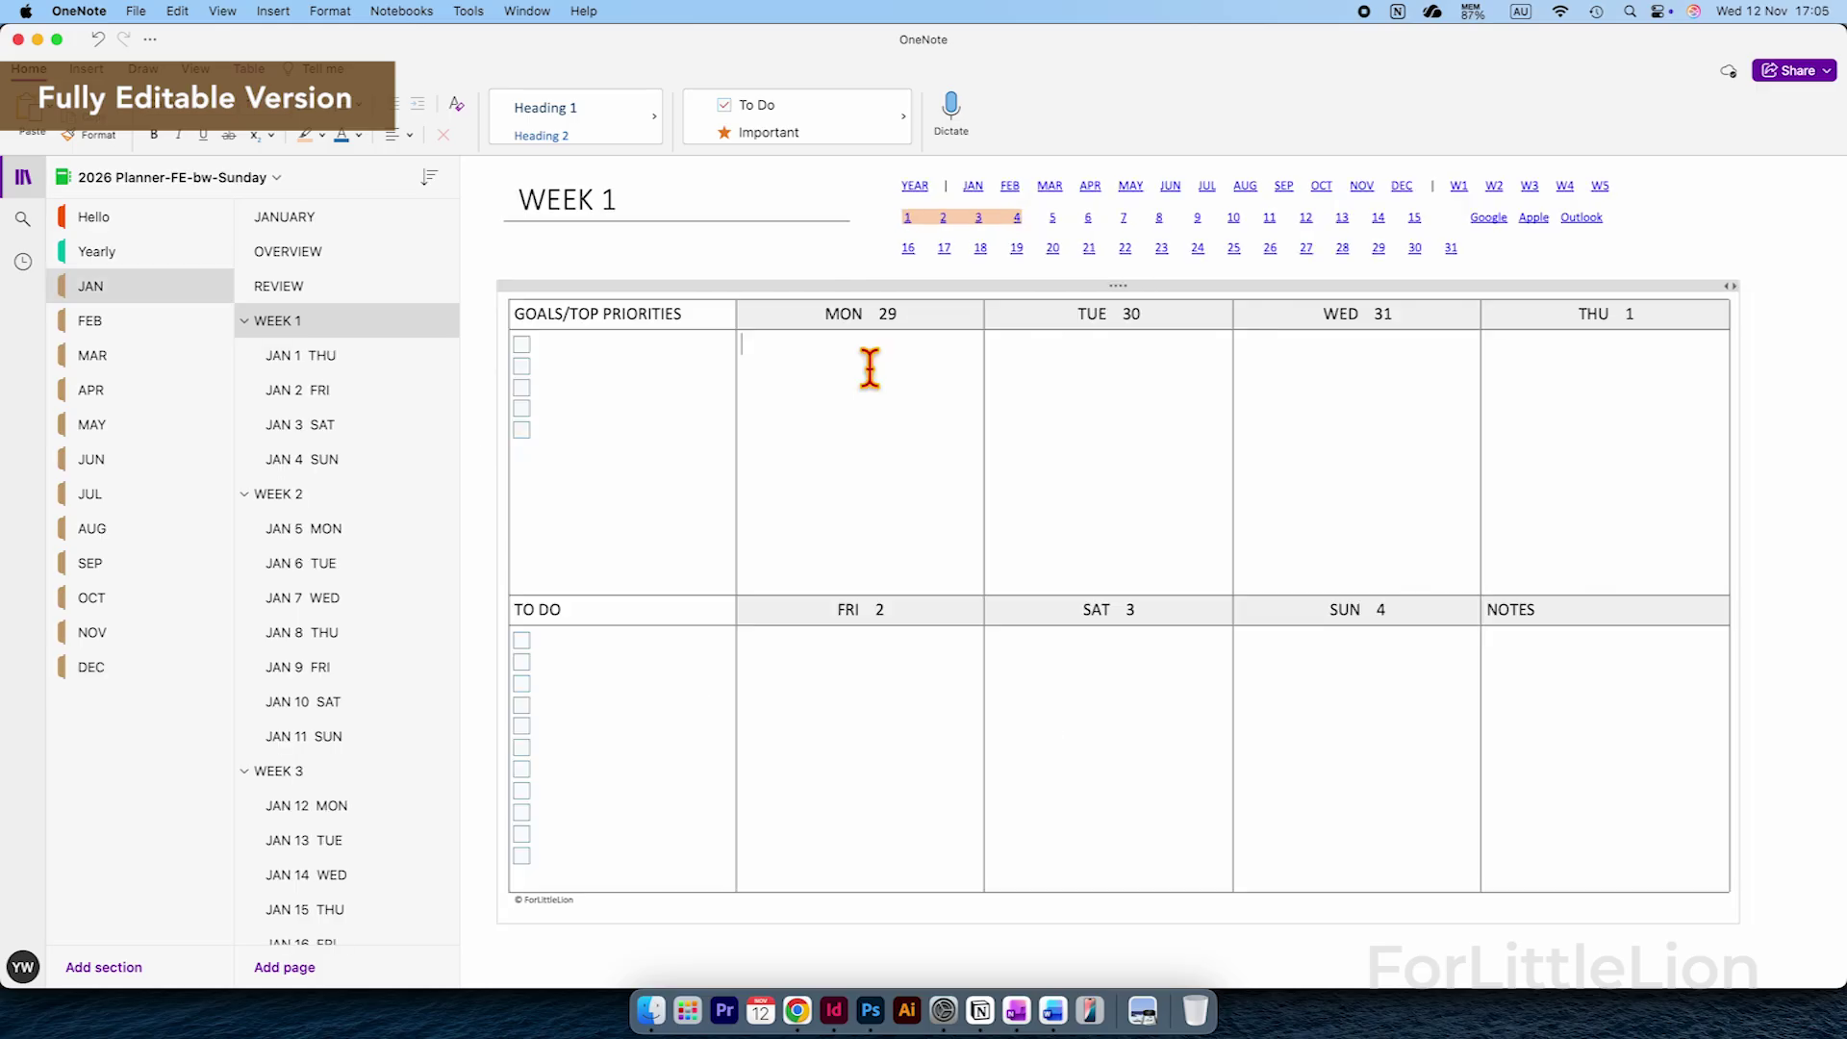
left_click(844, 338)
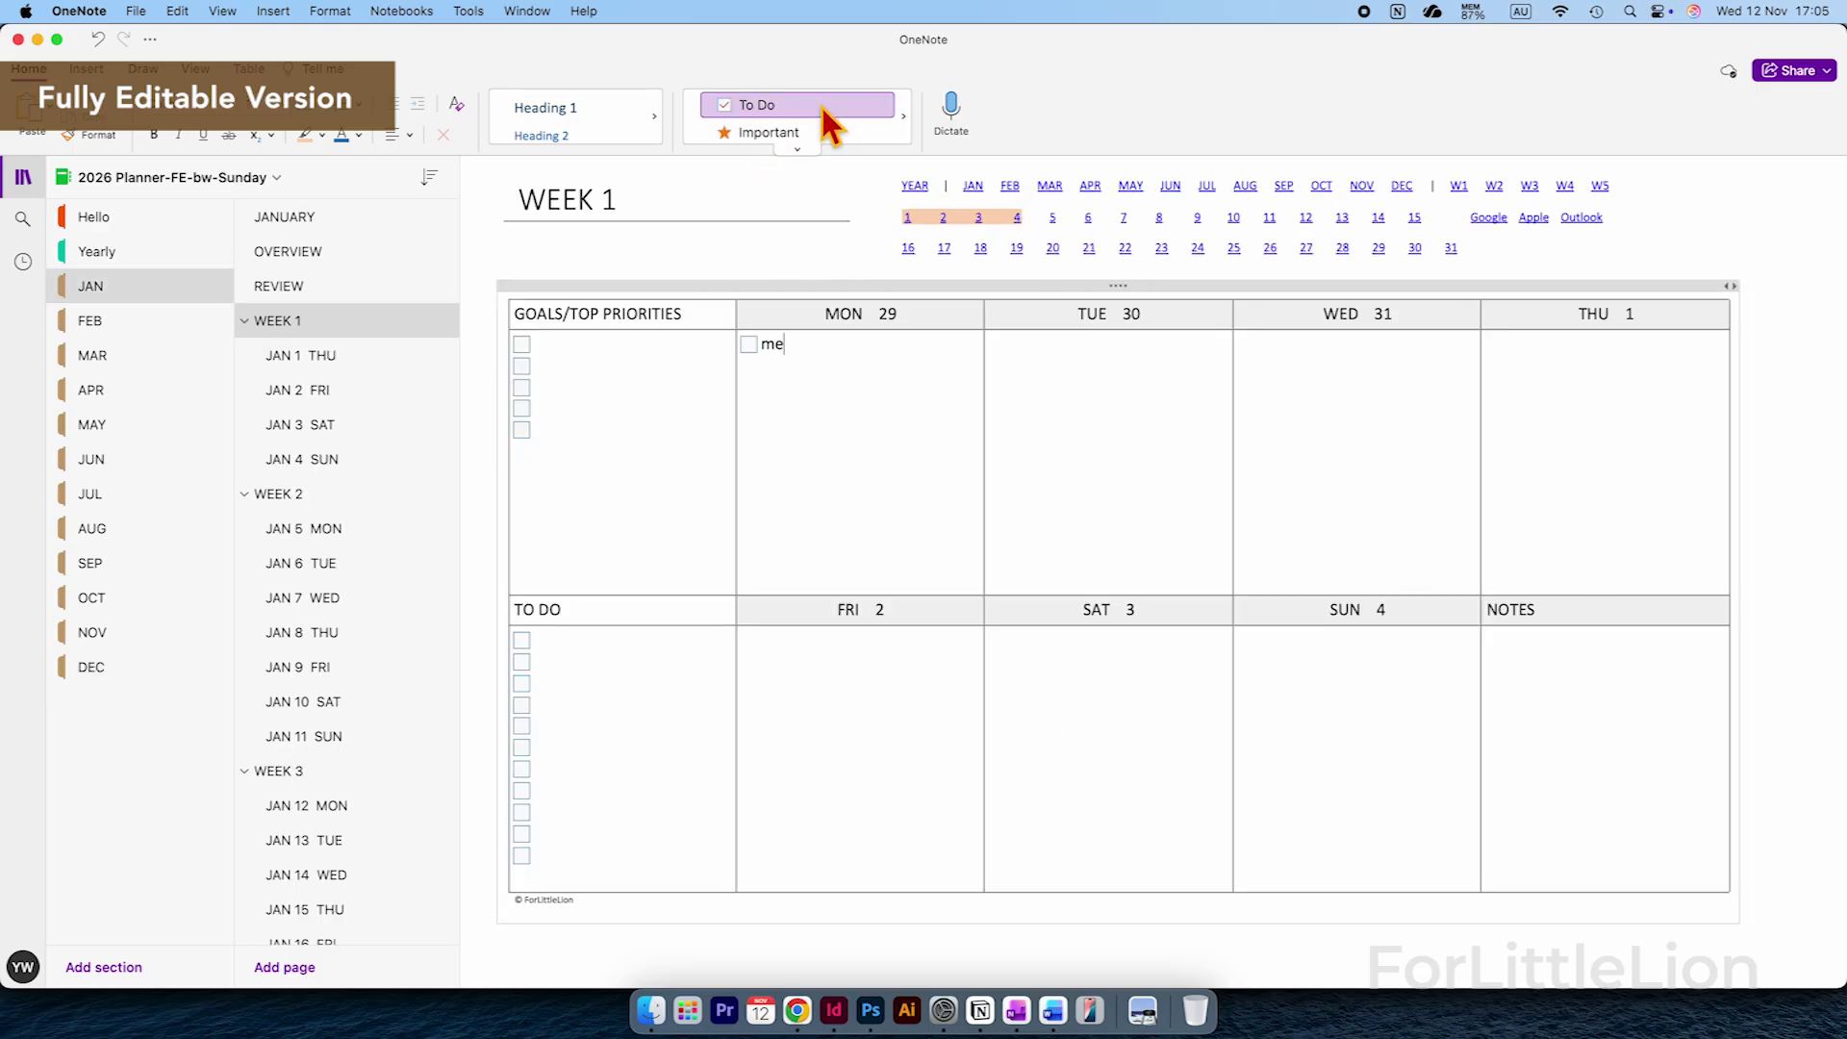
type("Meeting with Lily")
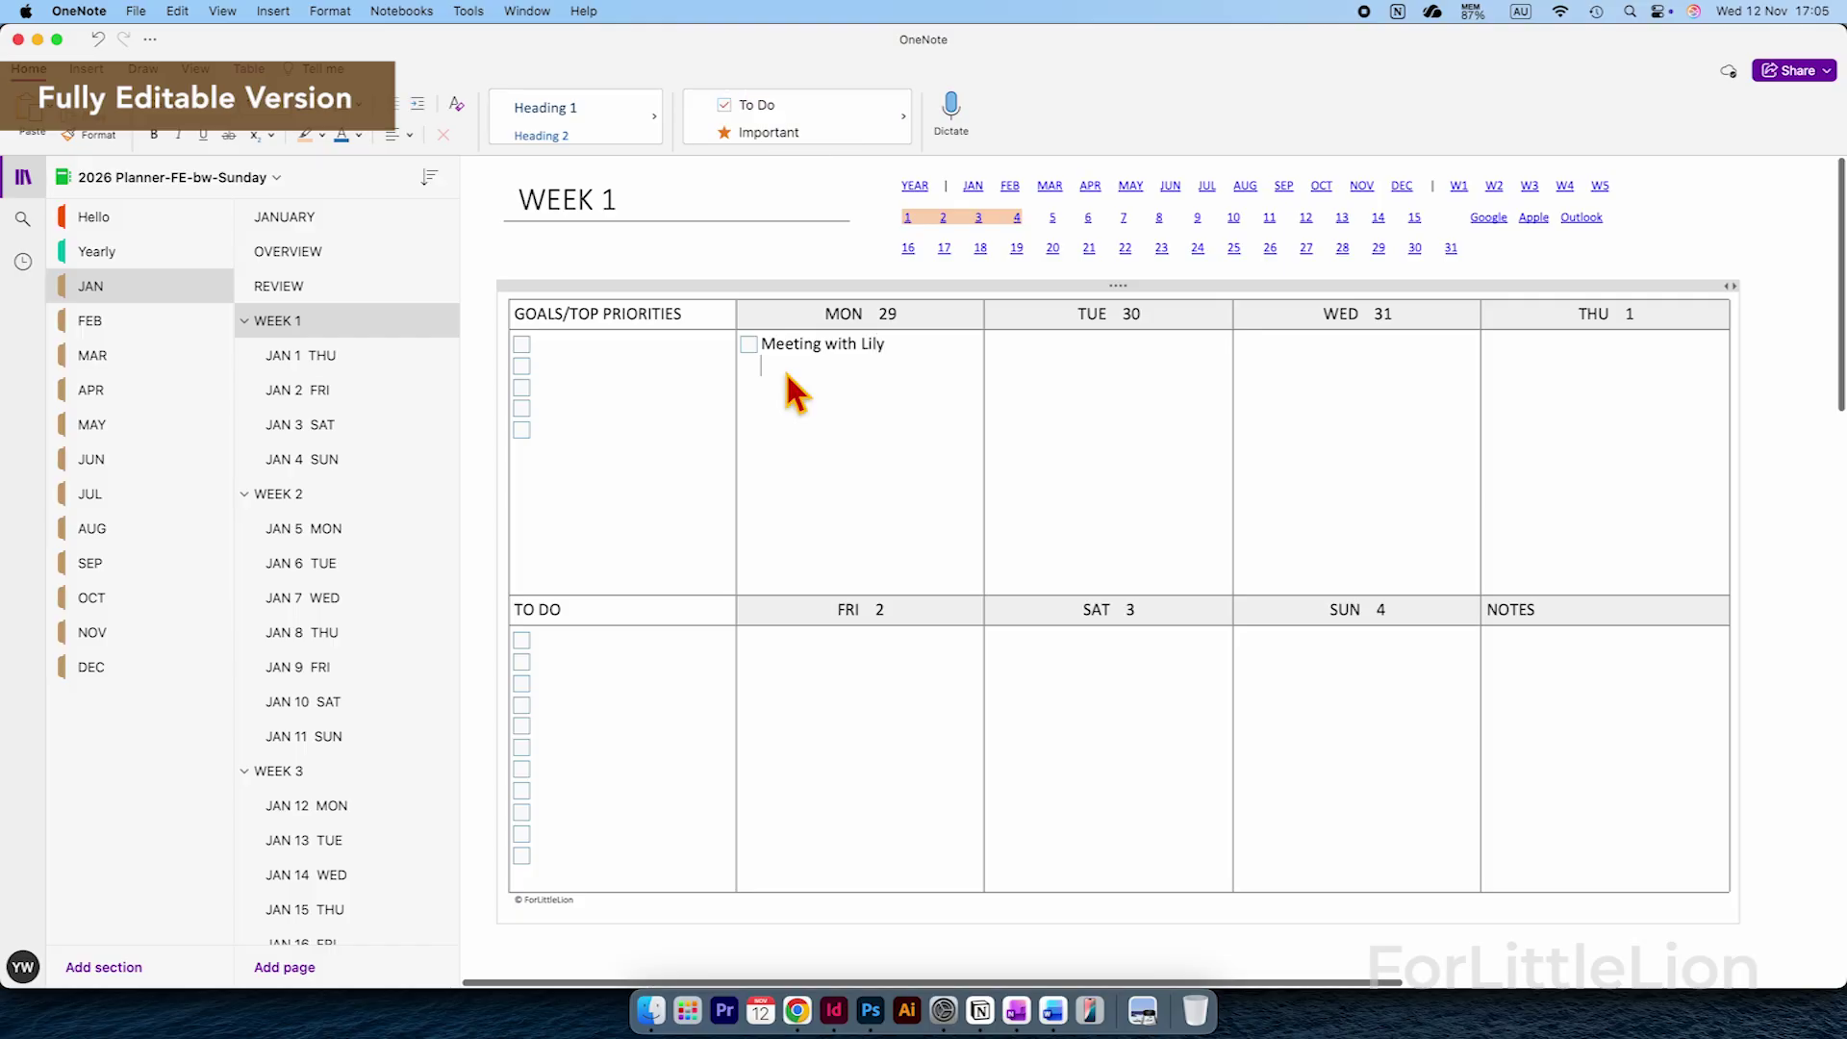
left_click(747, 134)
type("co")
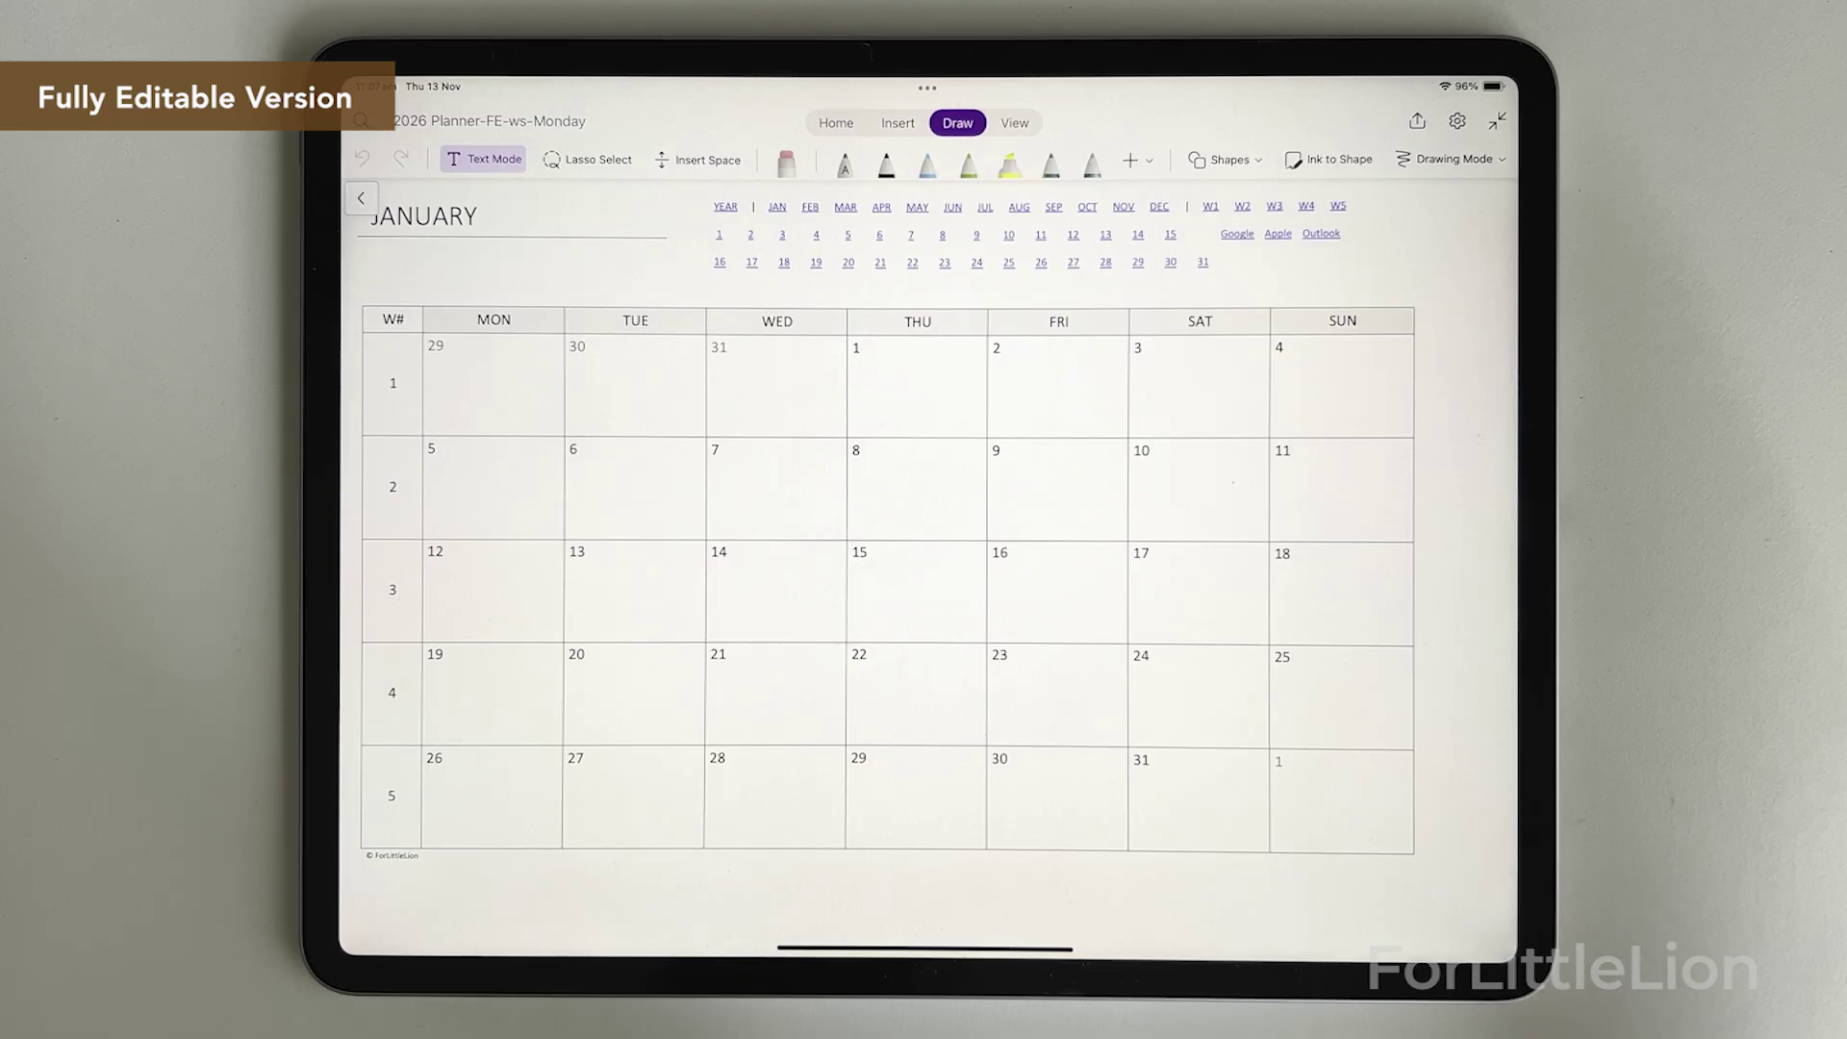
- Open WEEK 1 full screen and type Morning workout at 6 and a meeting at 10 under Wednesday
left_click(1497, 120)
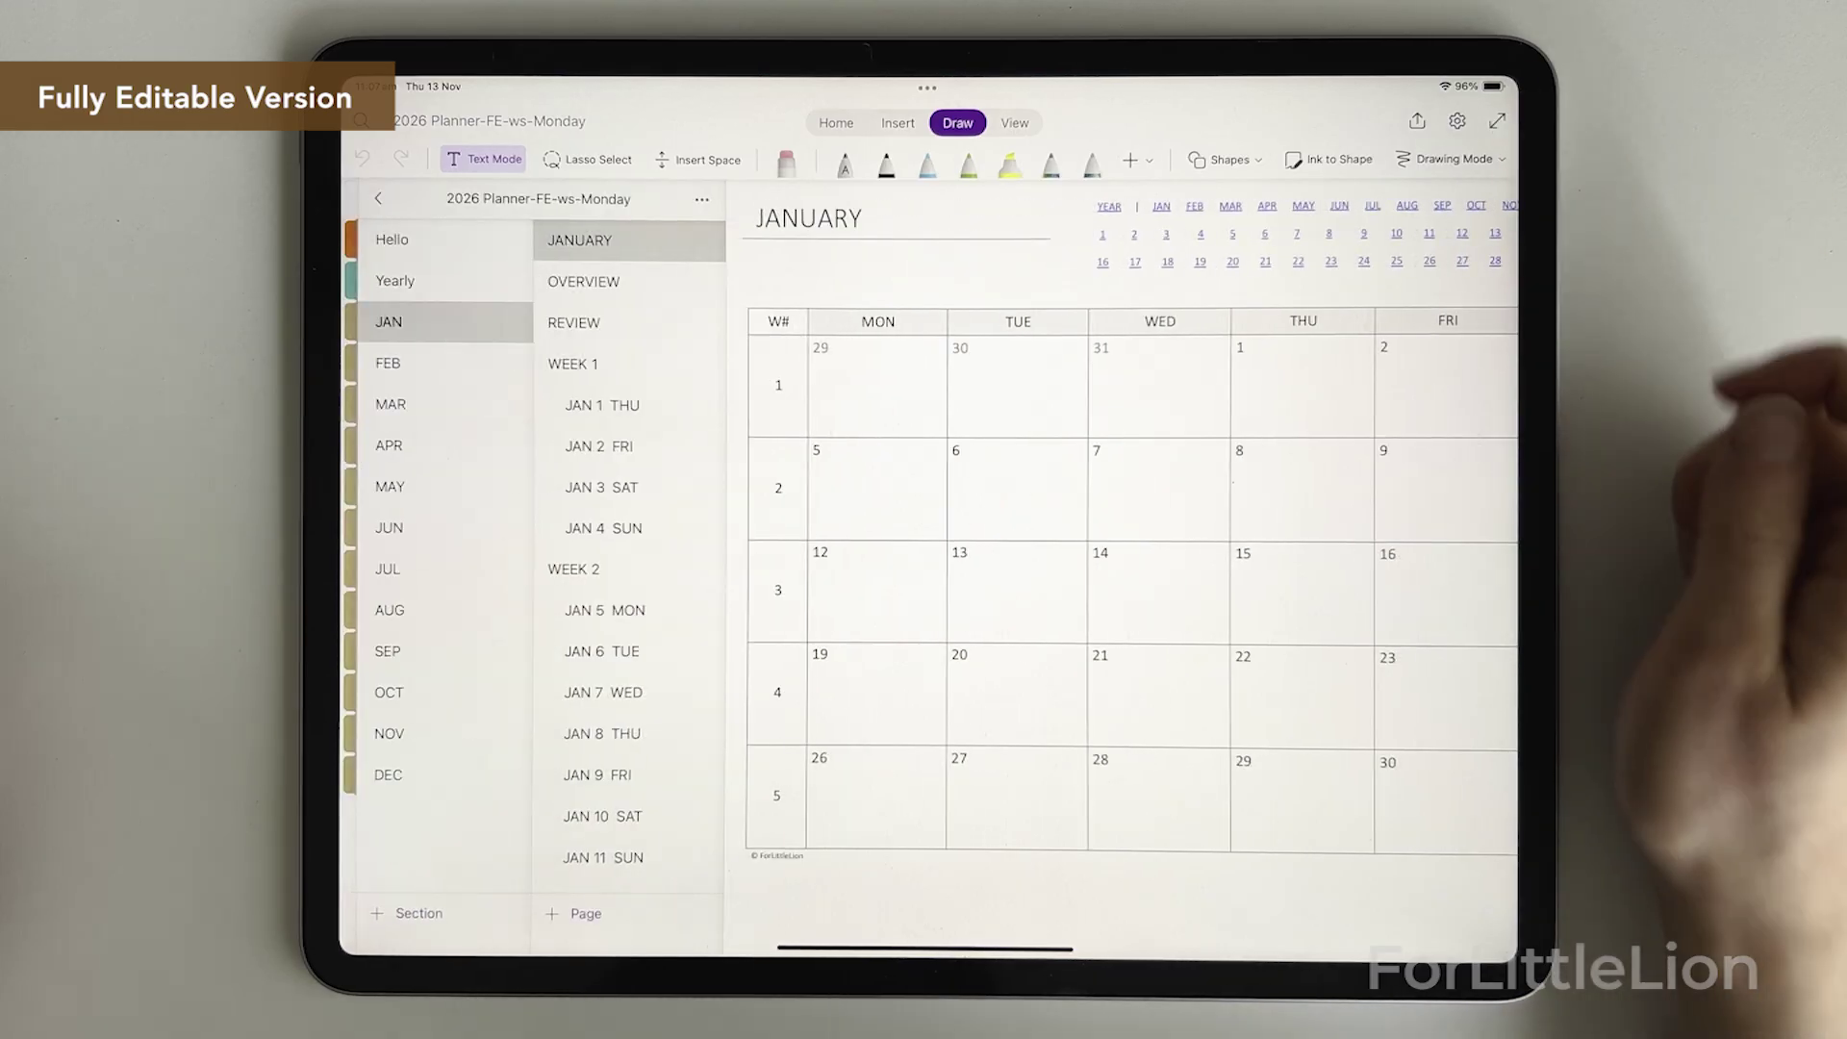
left_click(589, 366)
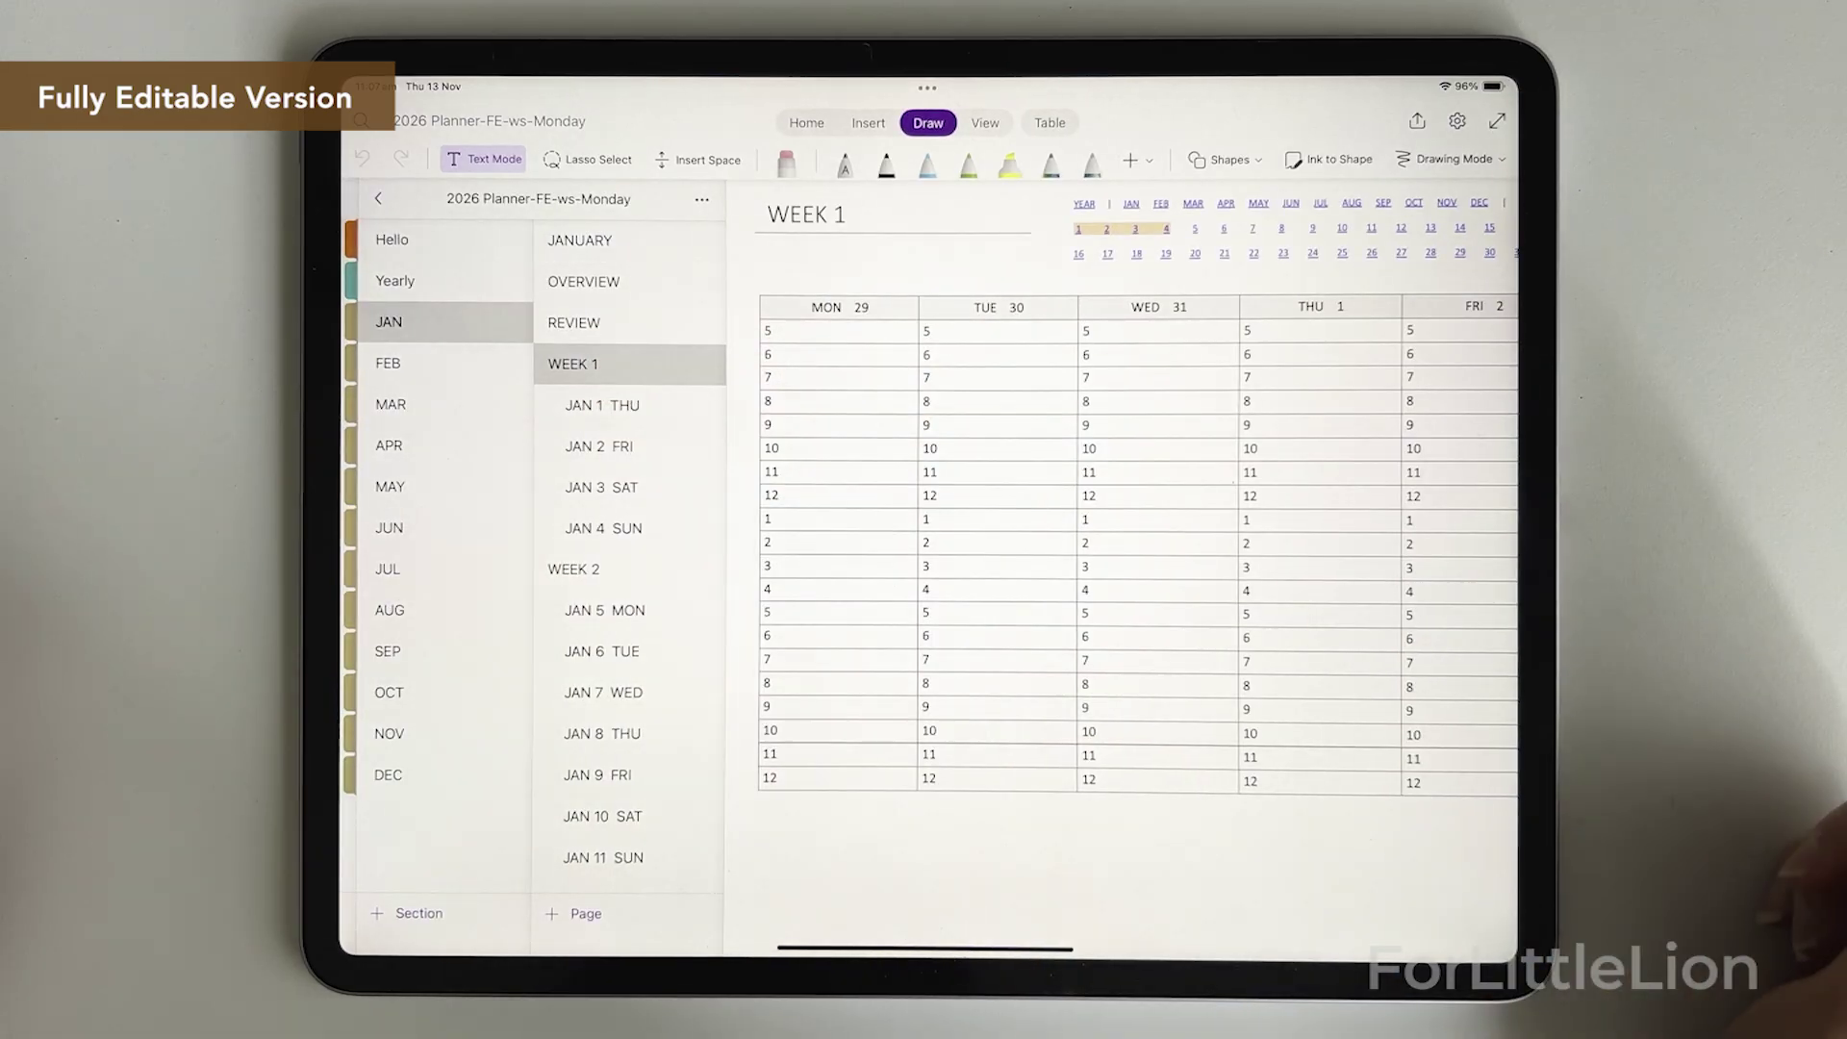
left_click(1497, 120)
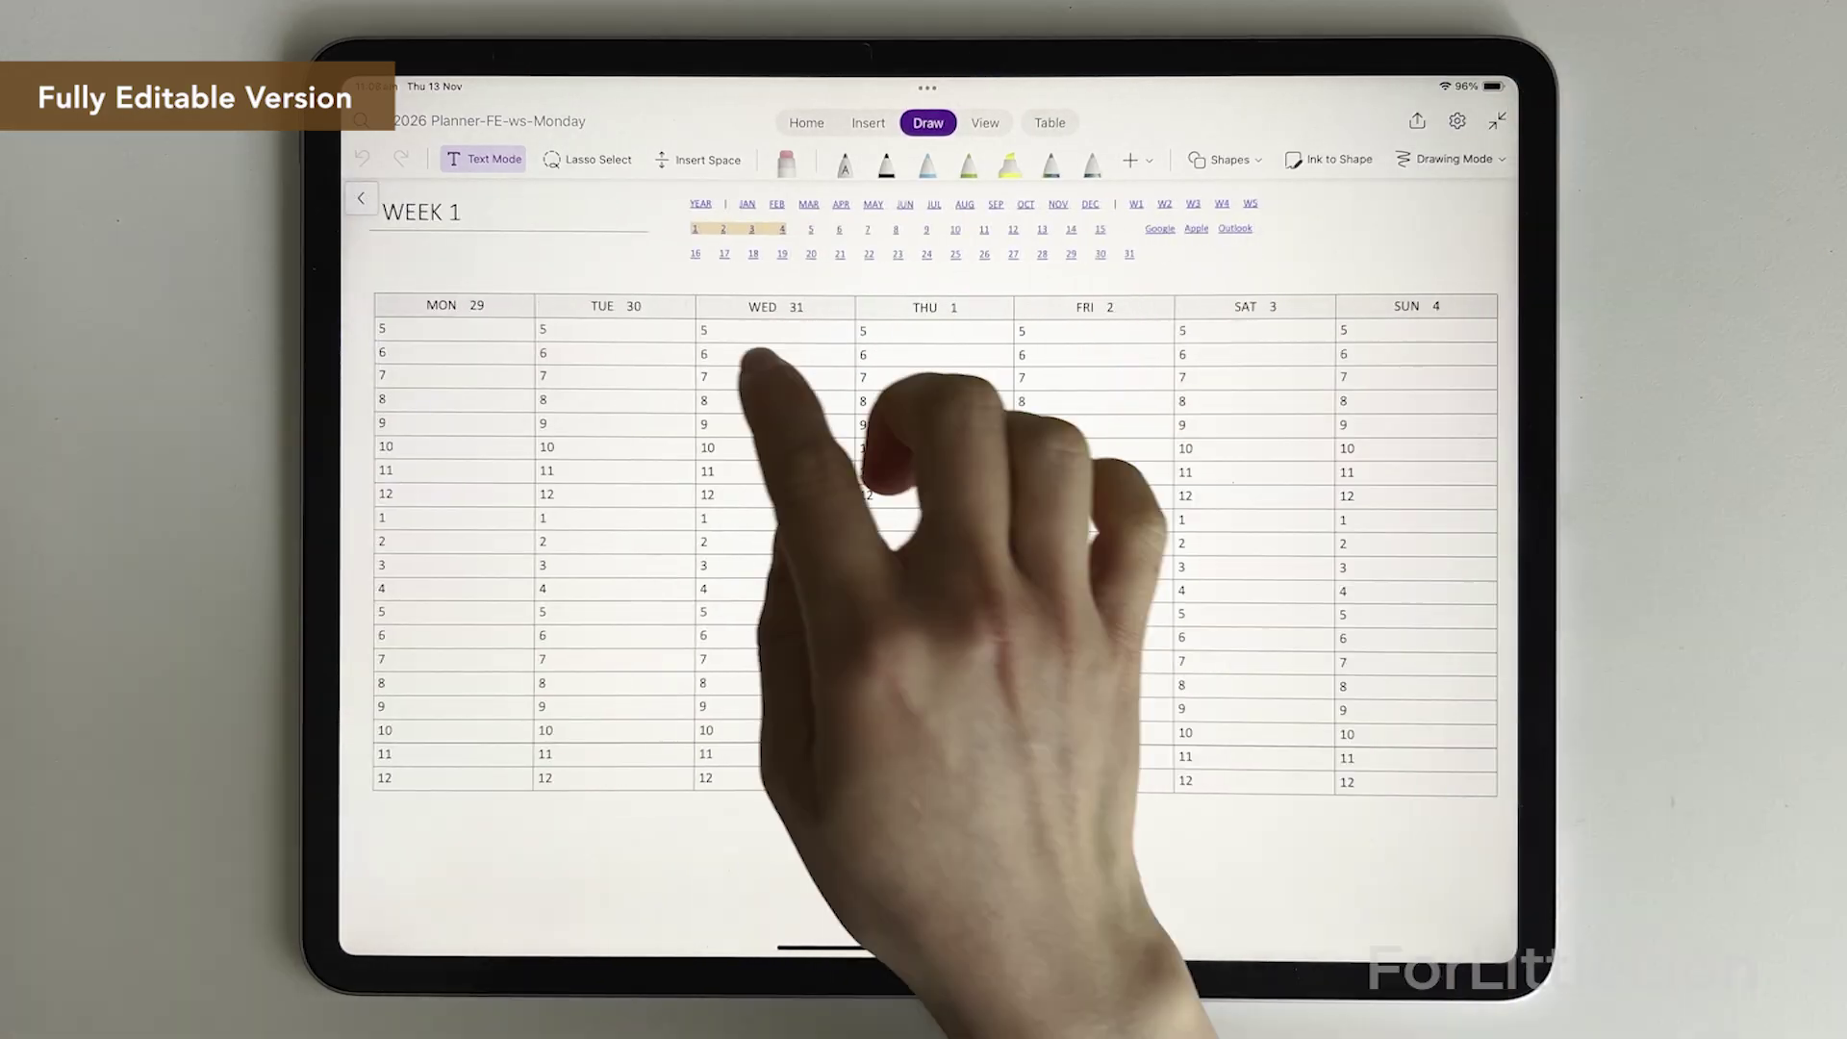
left_click(760, 354)
type("Mo")
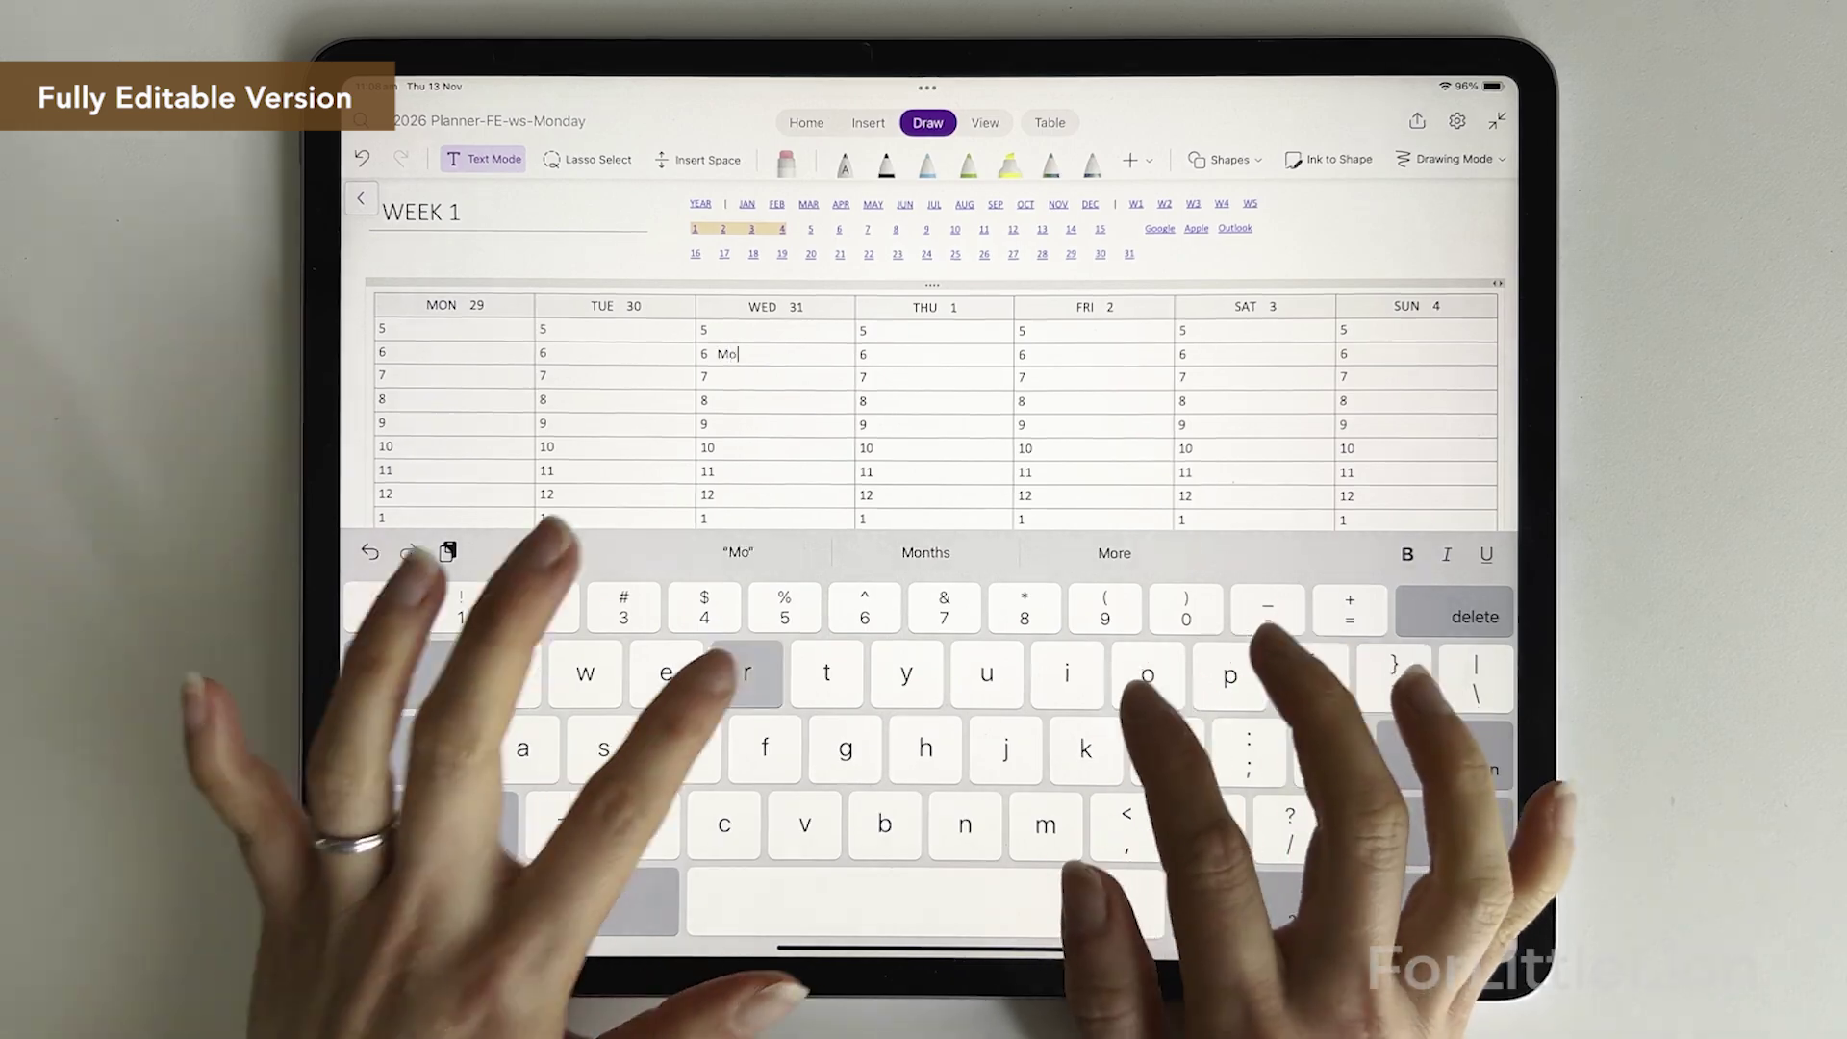
type("rning workout")
left_click(760, 447)
type("Meeting with ")
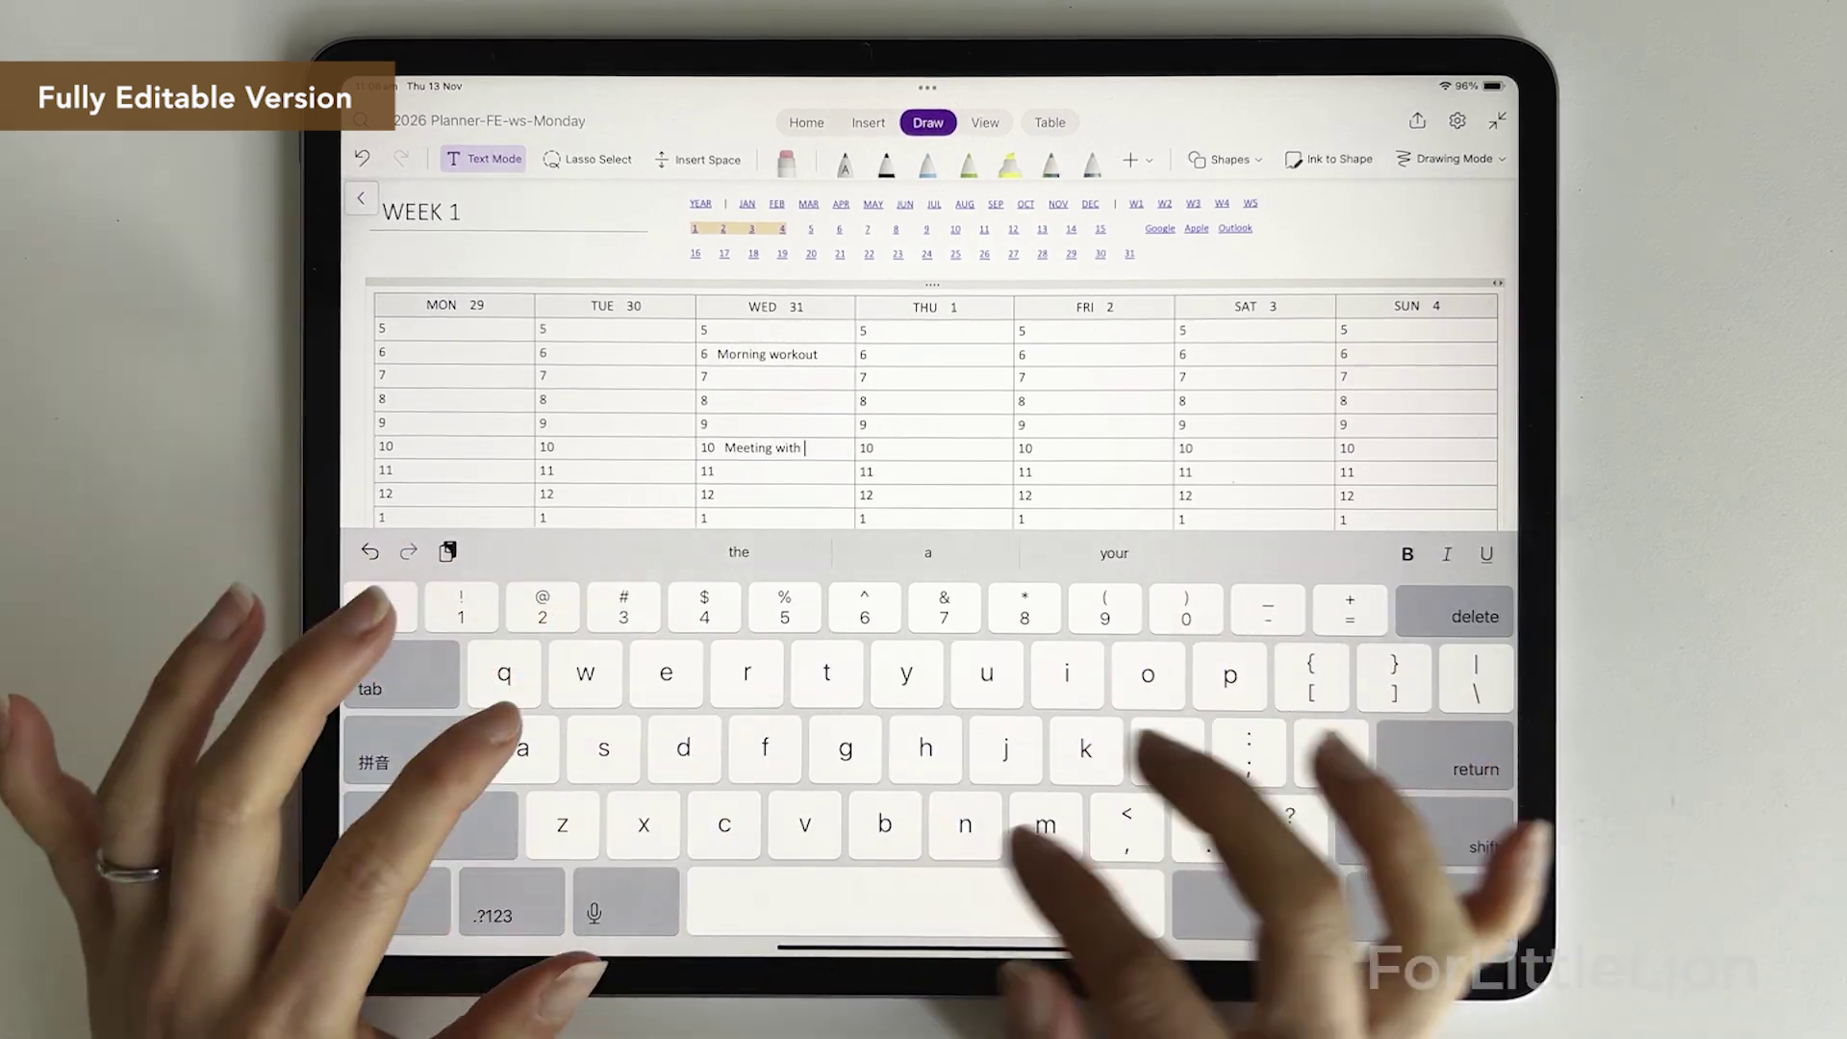
type("Meg")
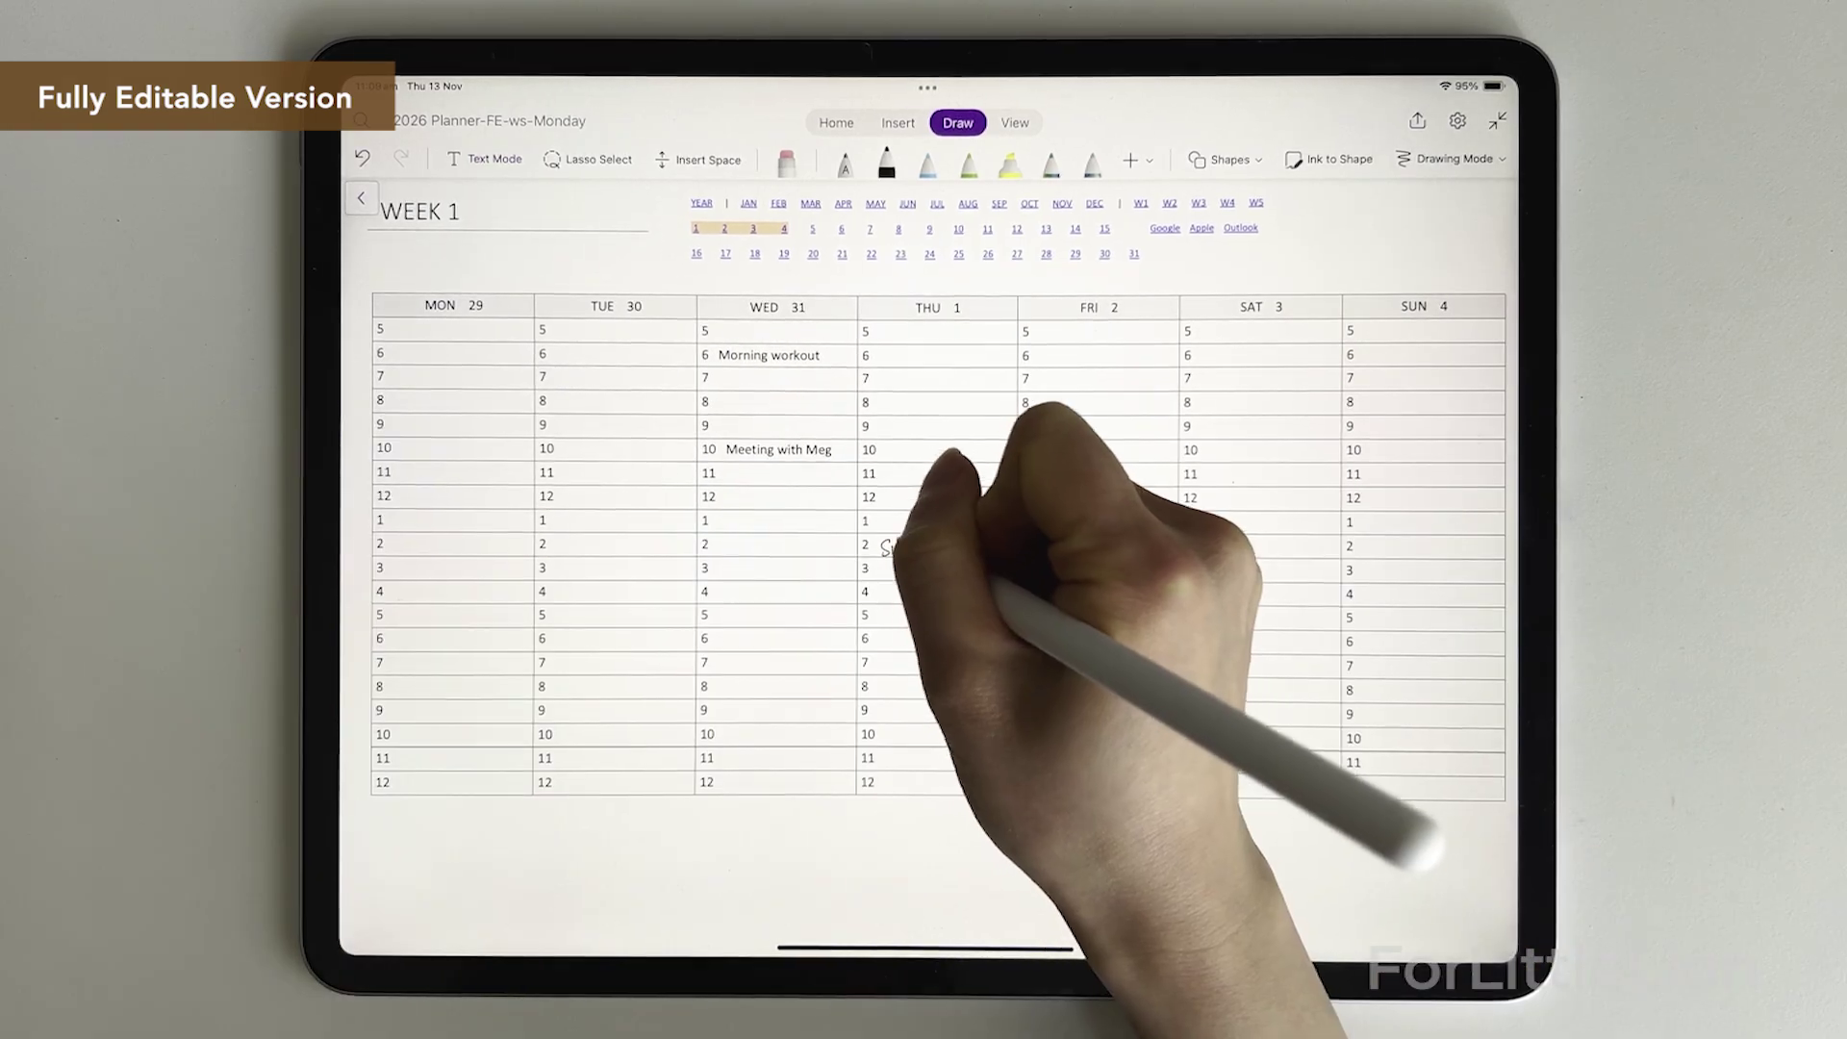
- Handwrite Submit report and a dinner plan under Thursday, highlighting Submit report in yellow
left_click_drag(883, 549, 1002, 550)
left_click_drag(881, 643, 1029, 646)
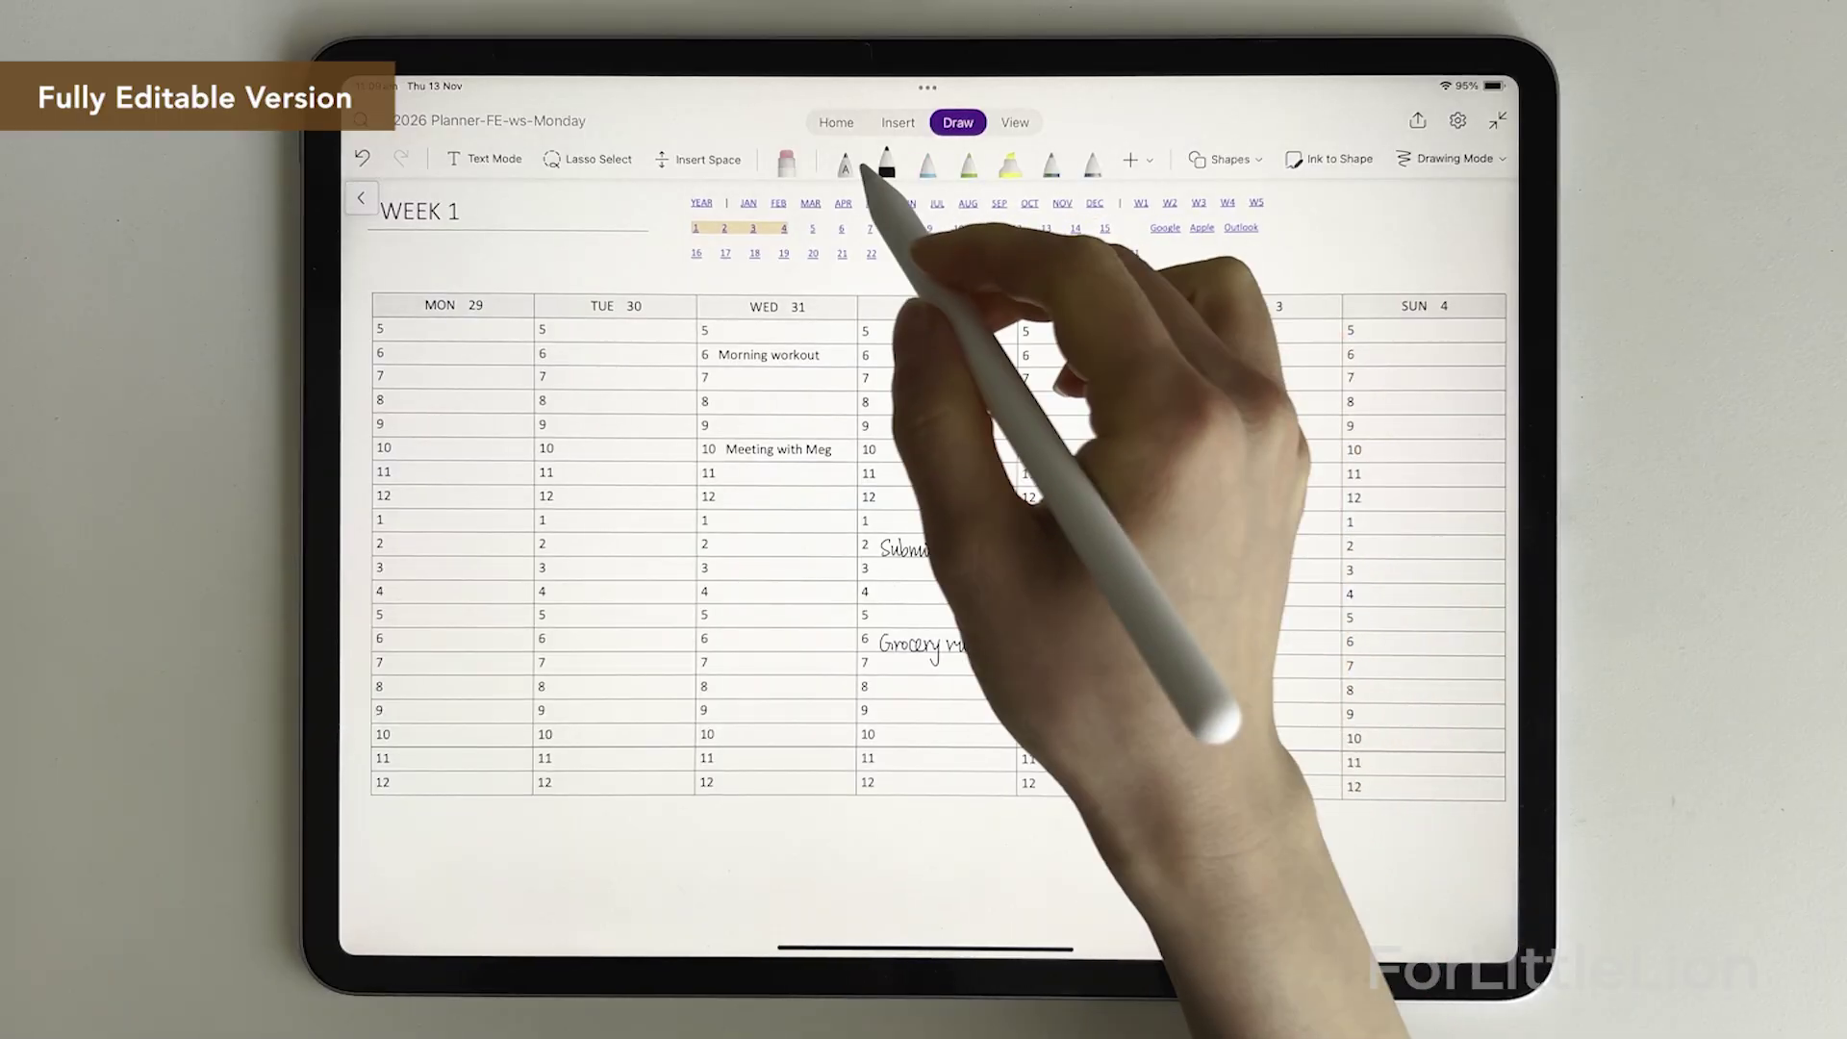
left_click_drag(883, 666, 1012, 666)
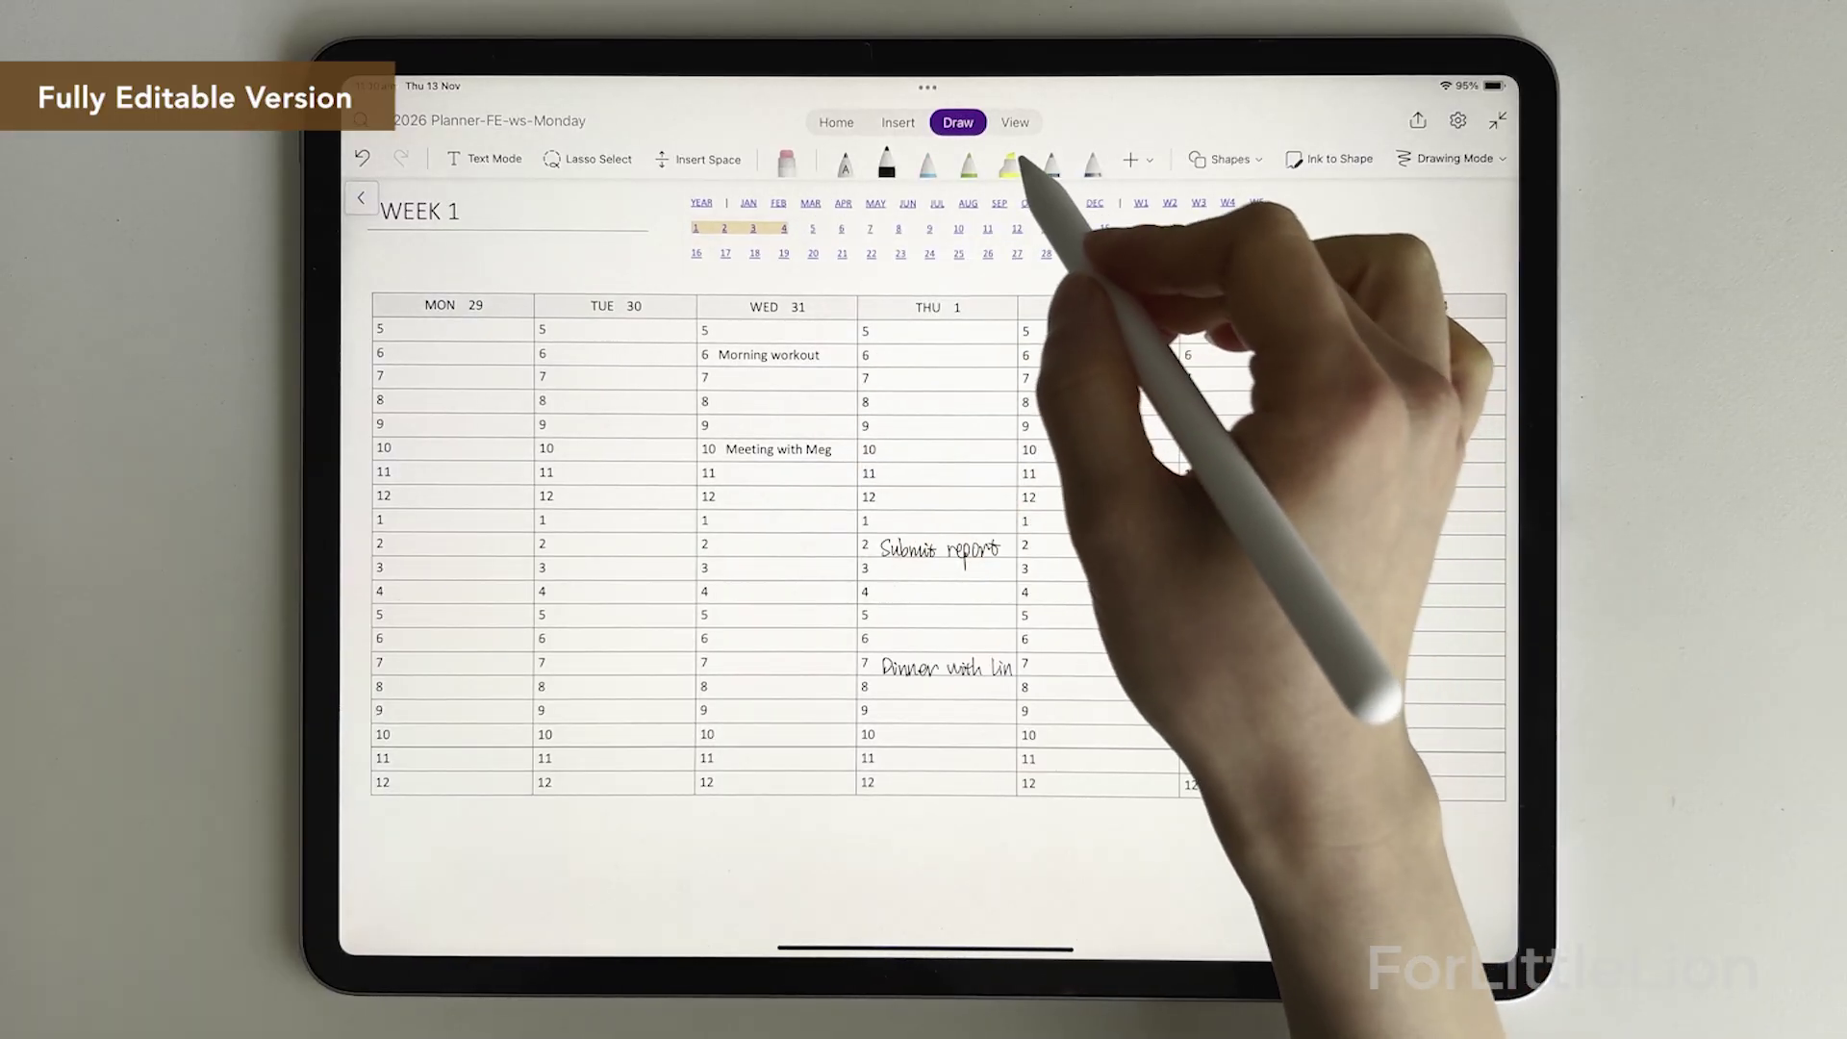
left_click(1012, 161)
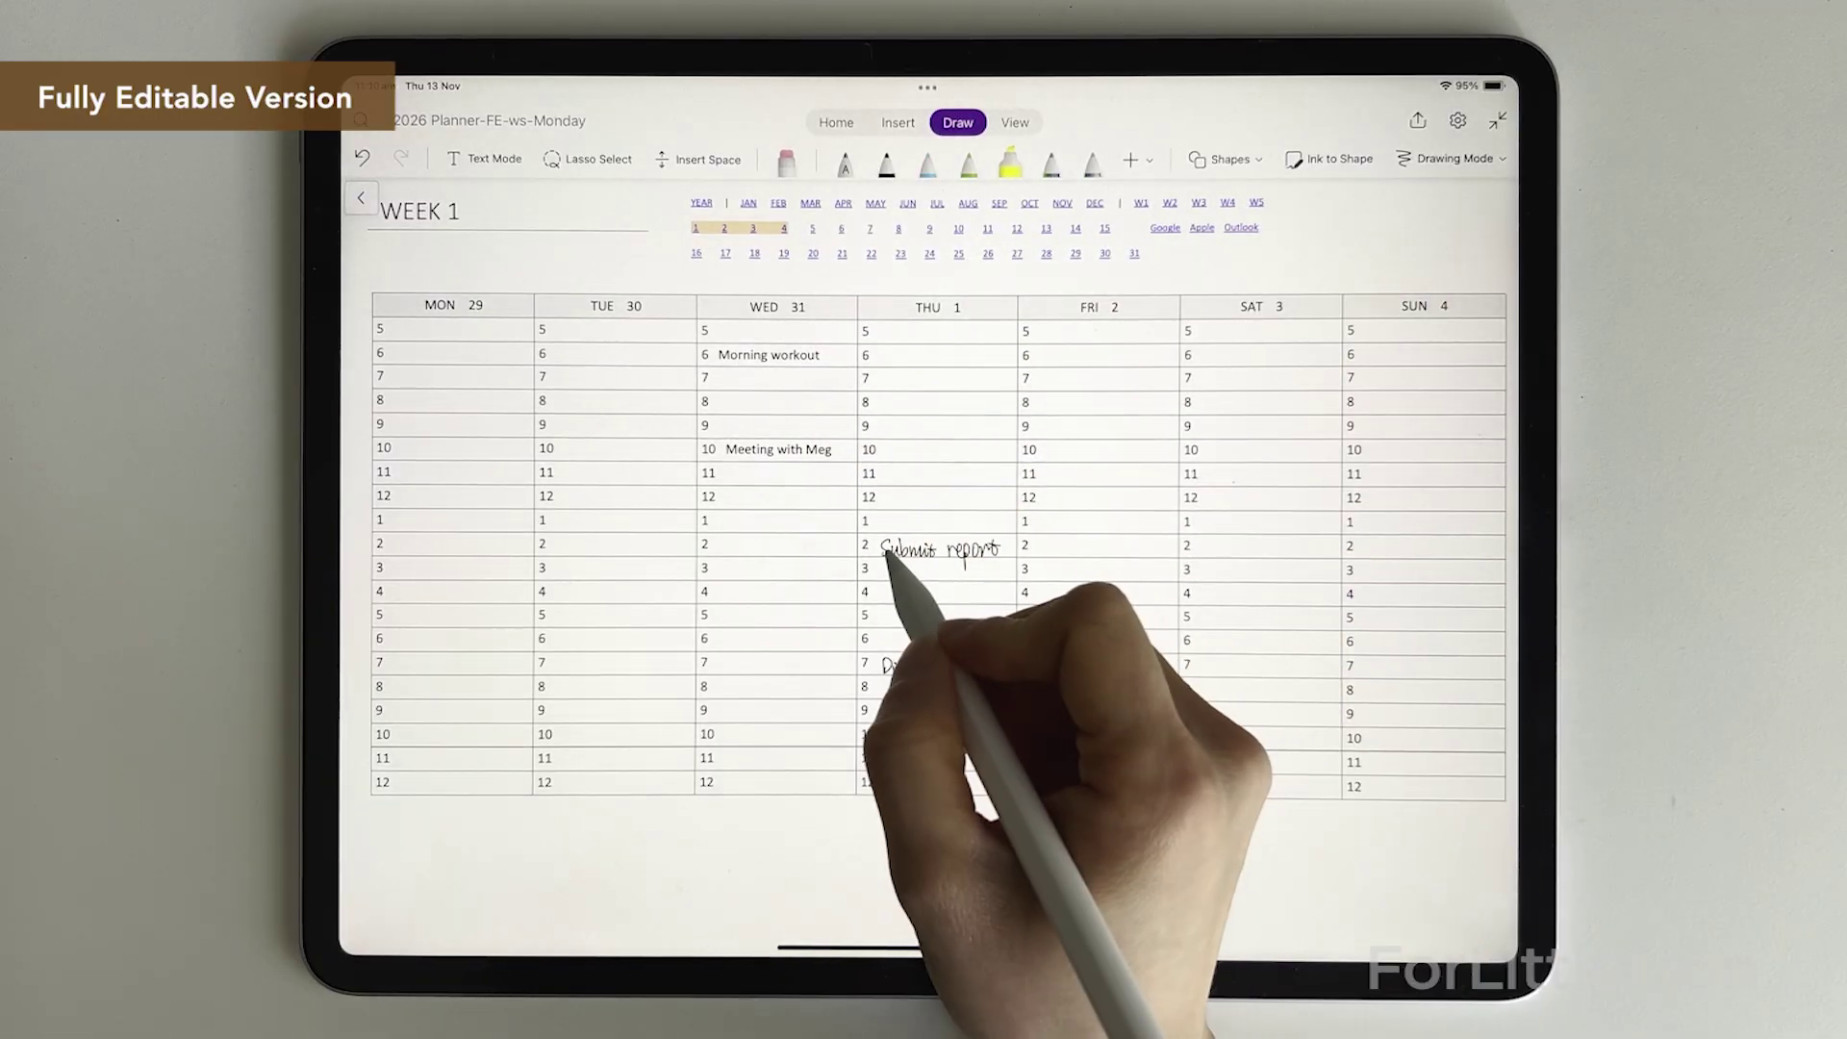
left_click_drag(881, 550, 1001, 548)
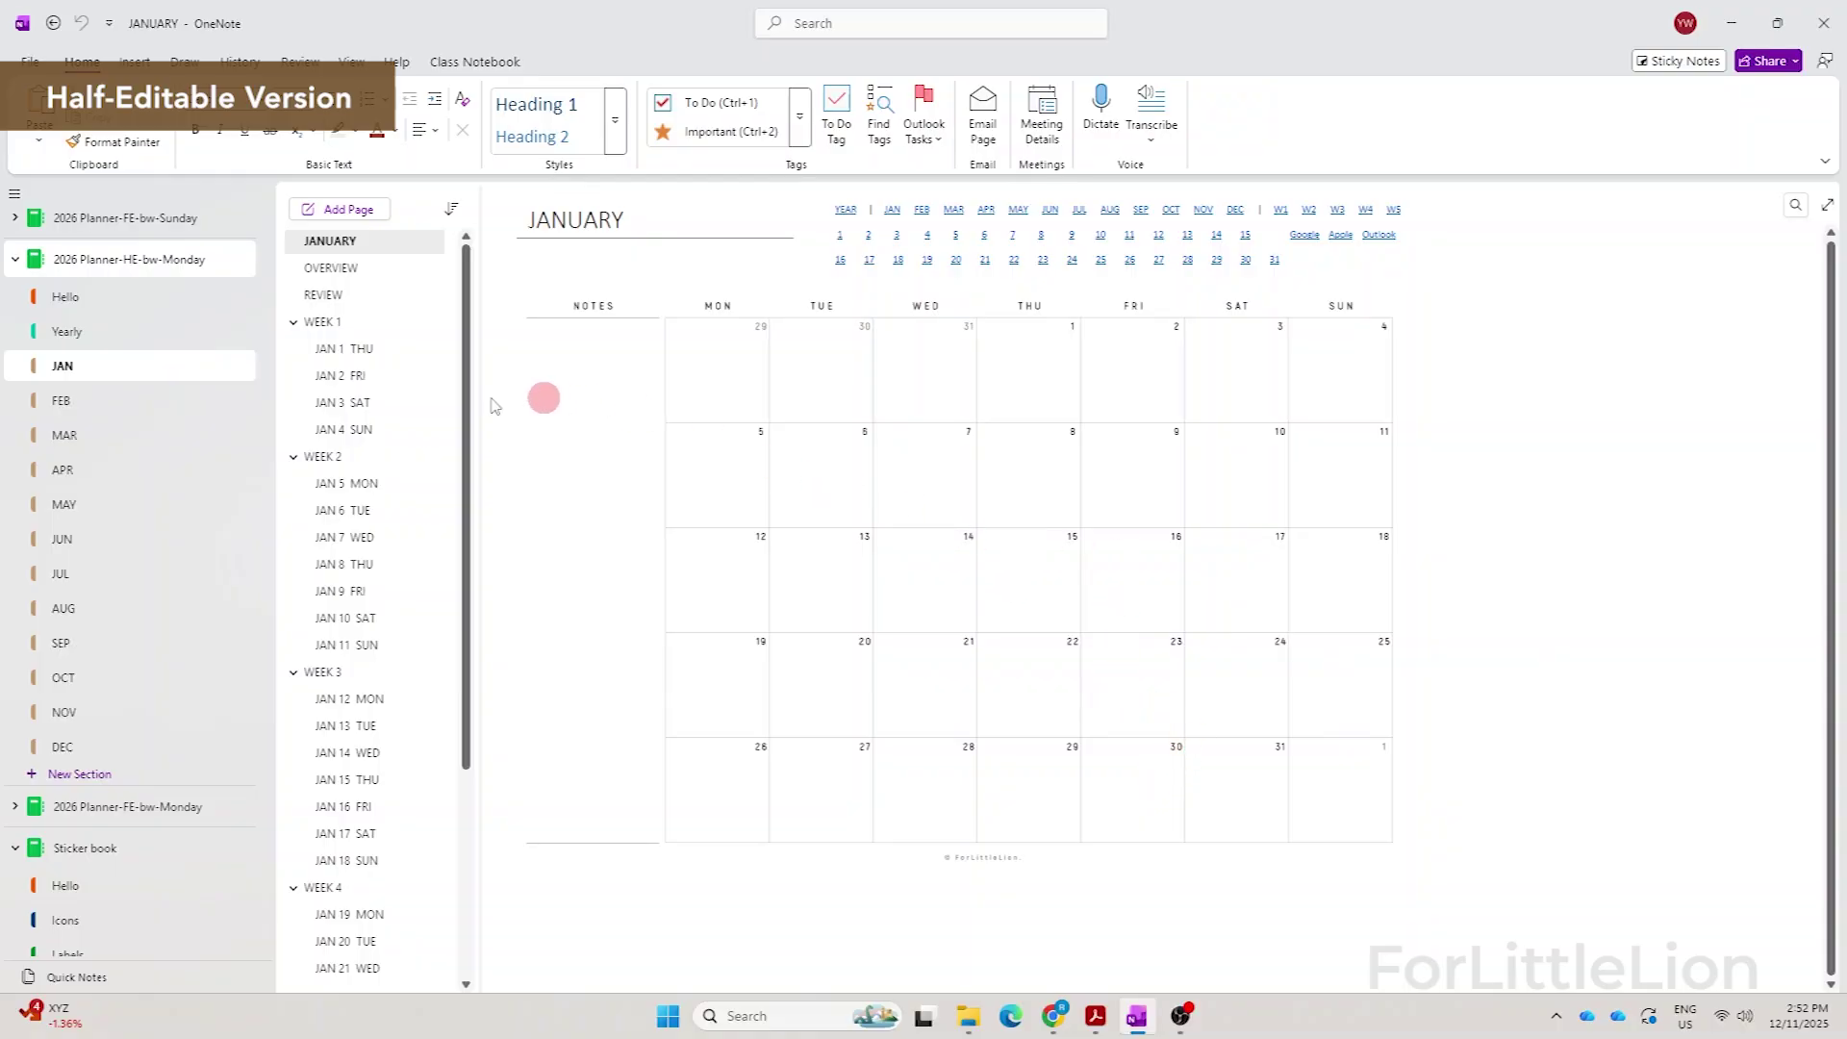
- Browse the Yearly Calendar, JANUARY monthly and WEEK 1 planner pages
left_click(125, 331)
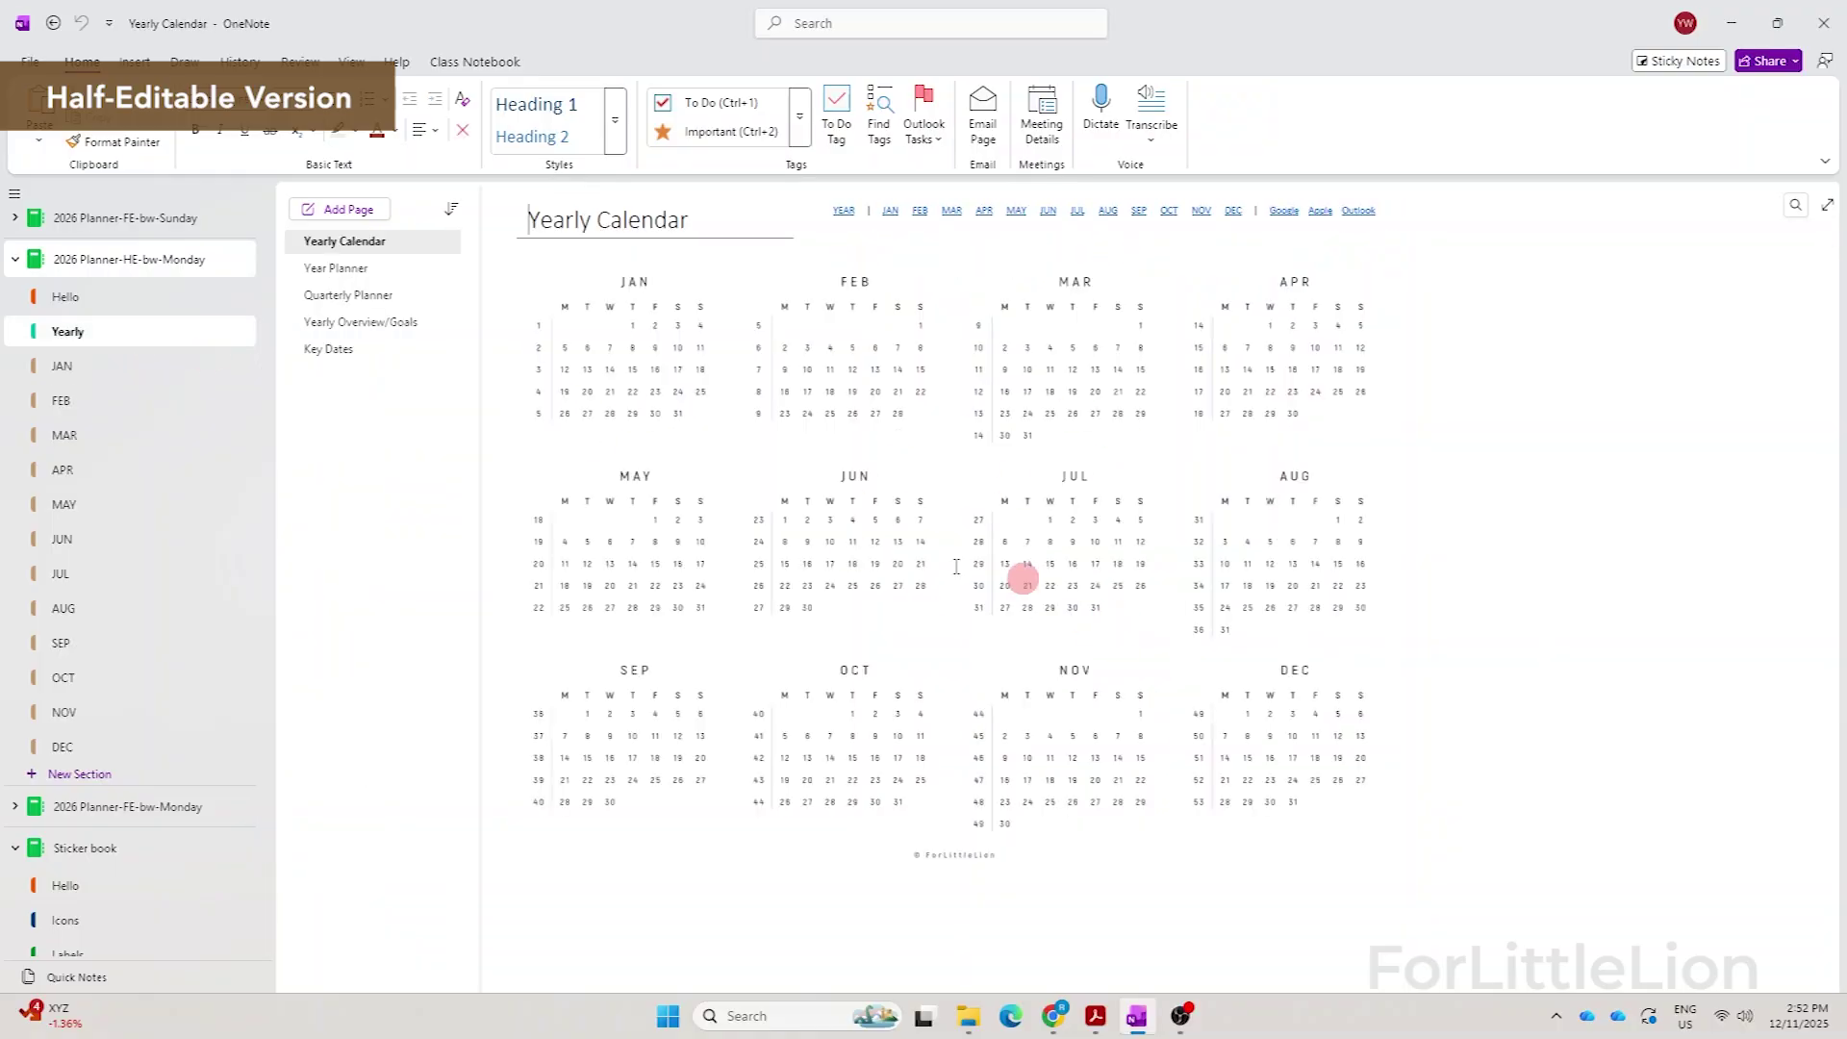
left_click(164, 367)
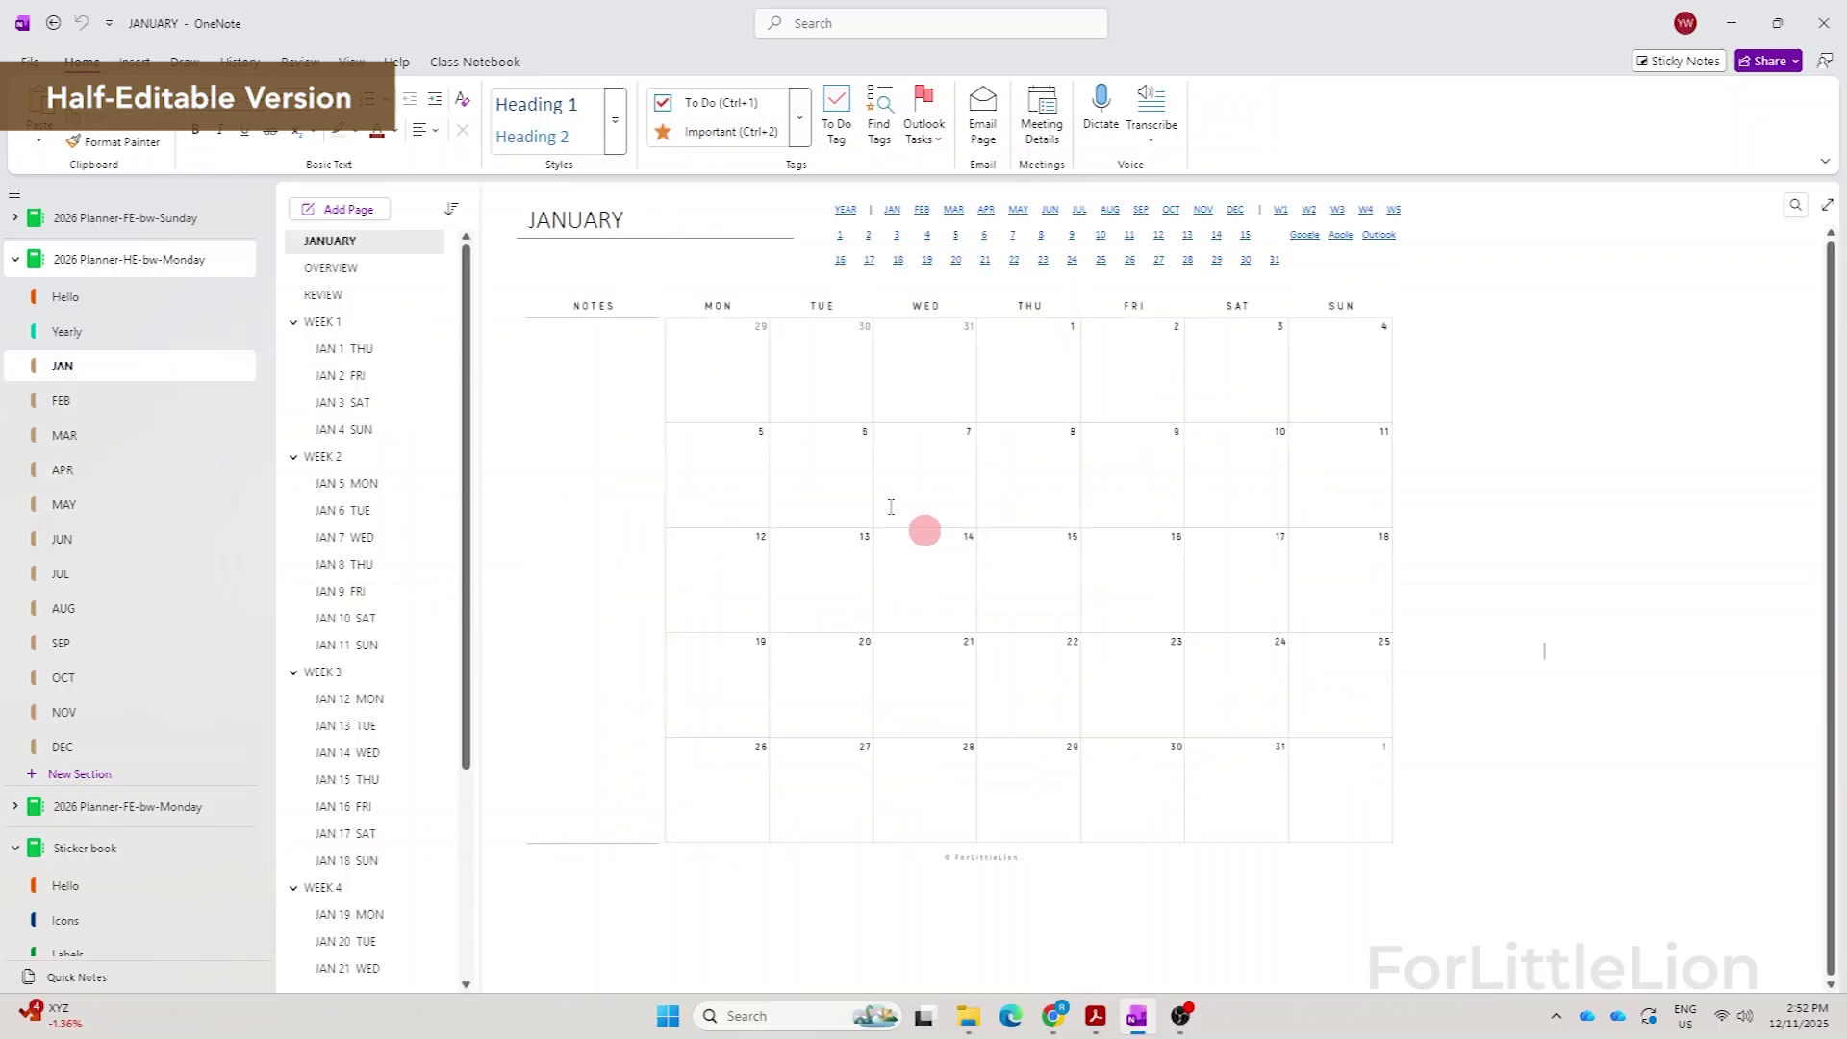
left_click(390, 323)
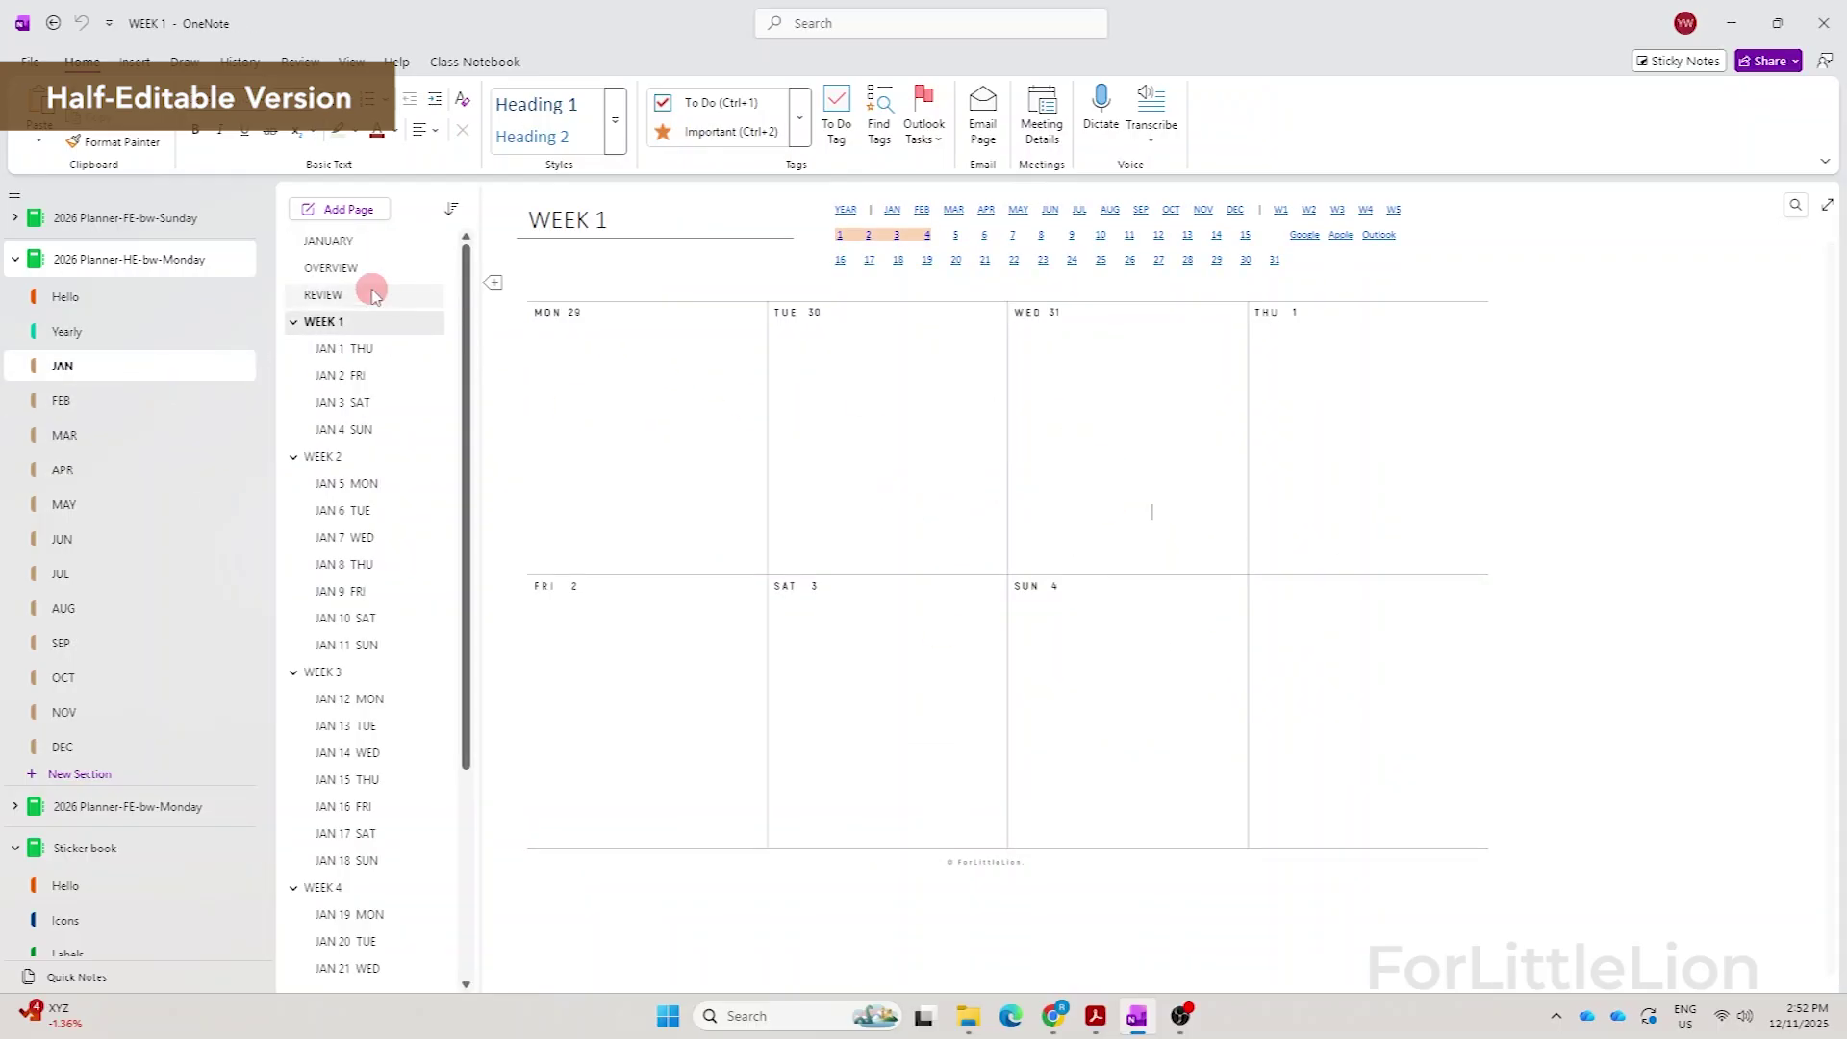
left_click(377, 241)
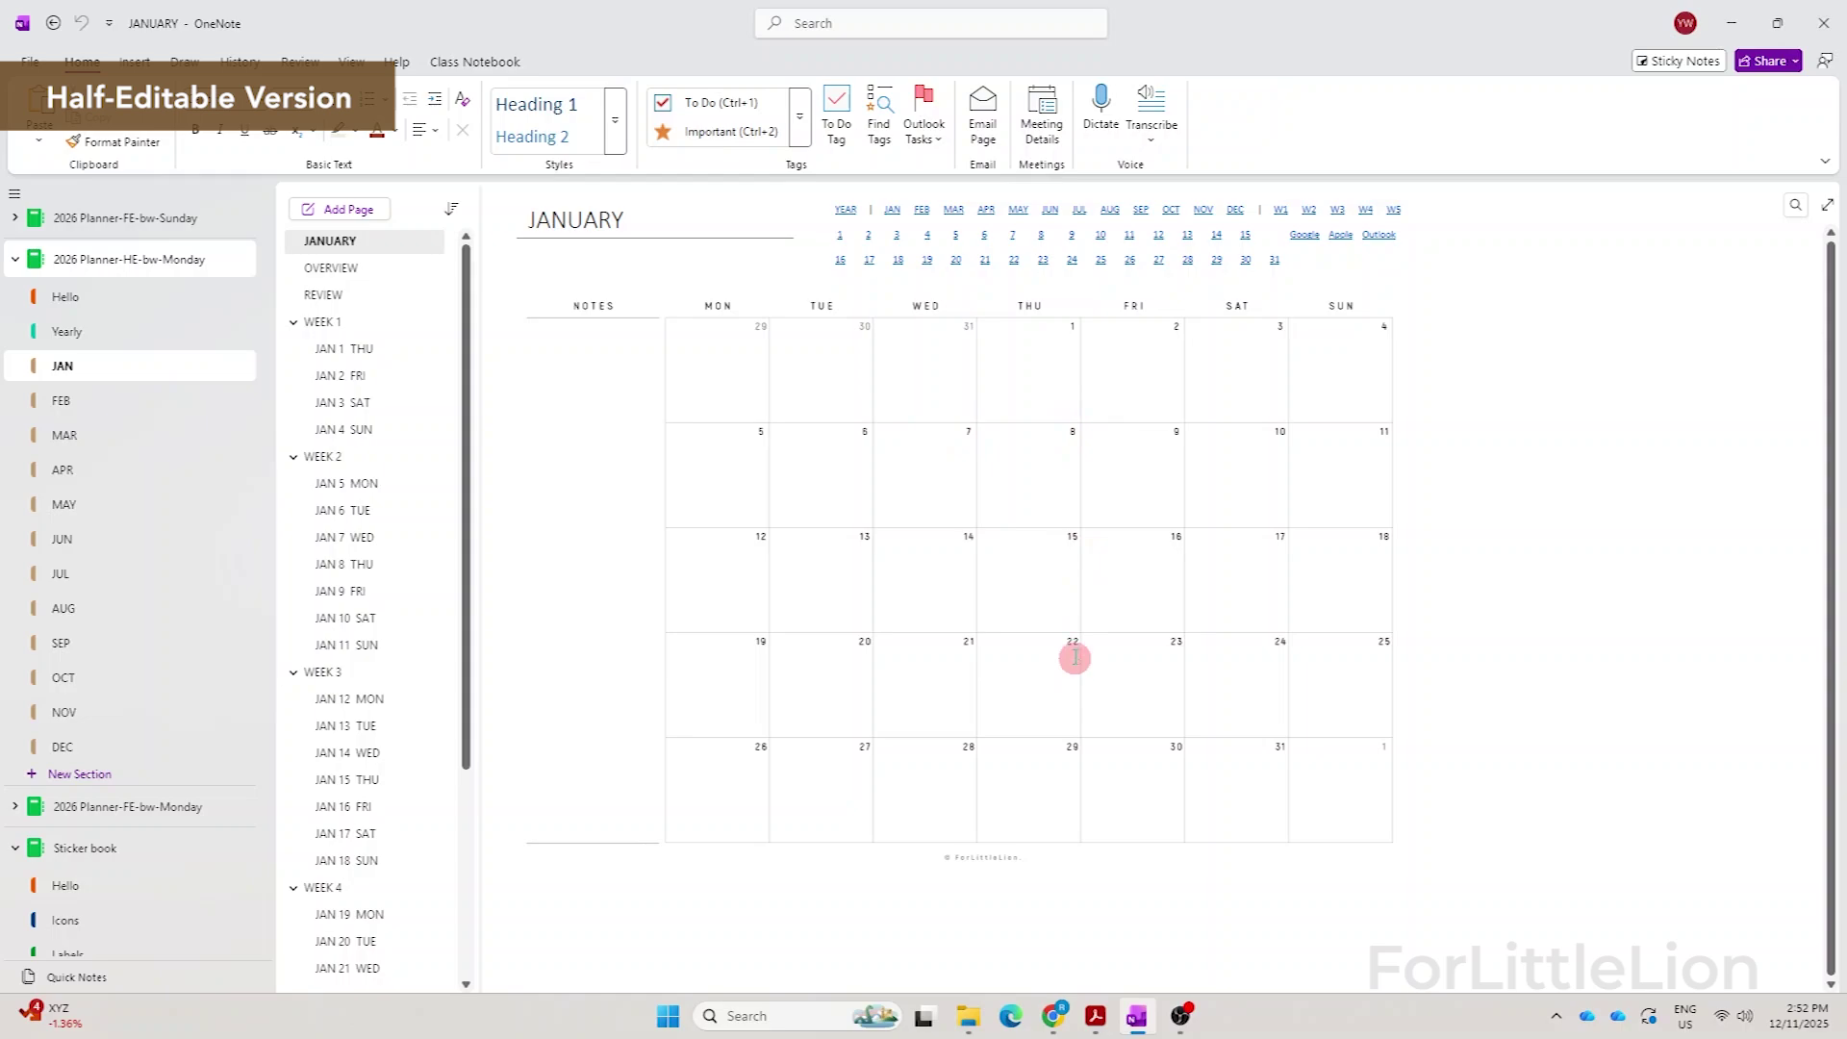
- Copy the orange star sticker and paste it, shrunk, into WEEK 1's TUE 30 box
left_click(1080, 775)
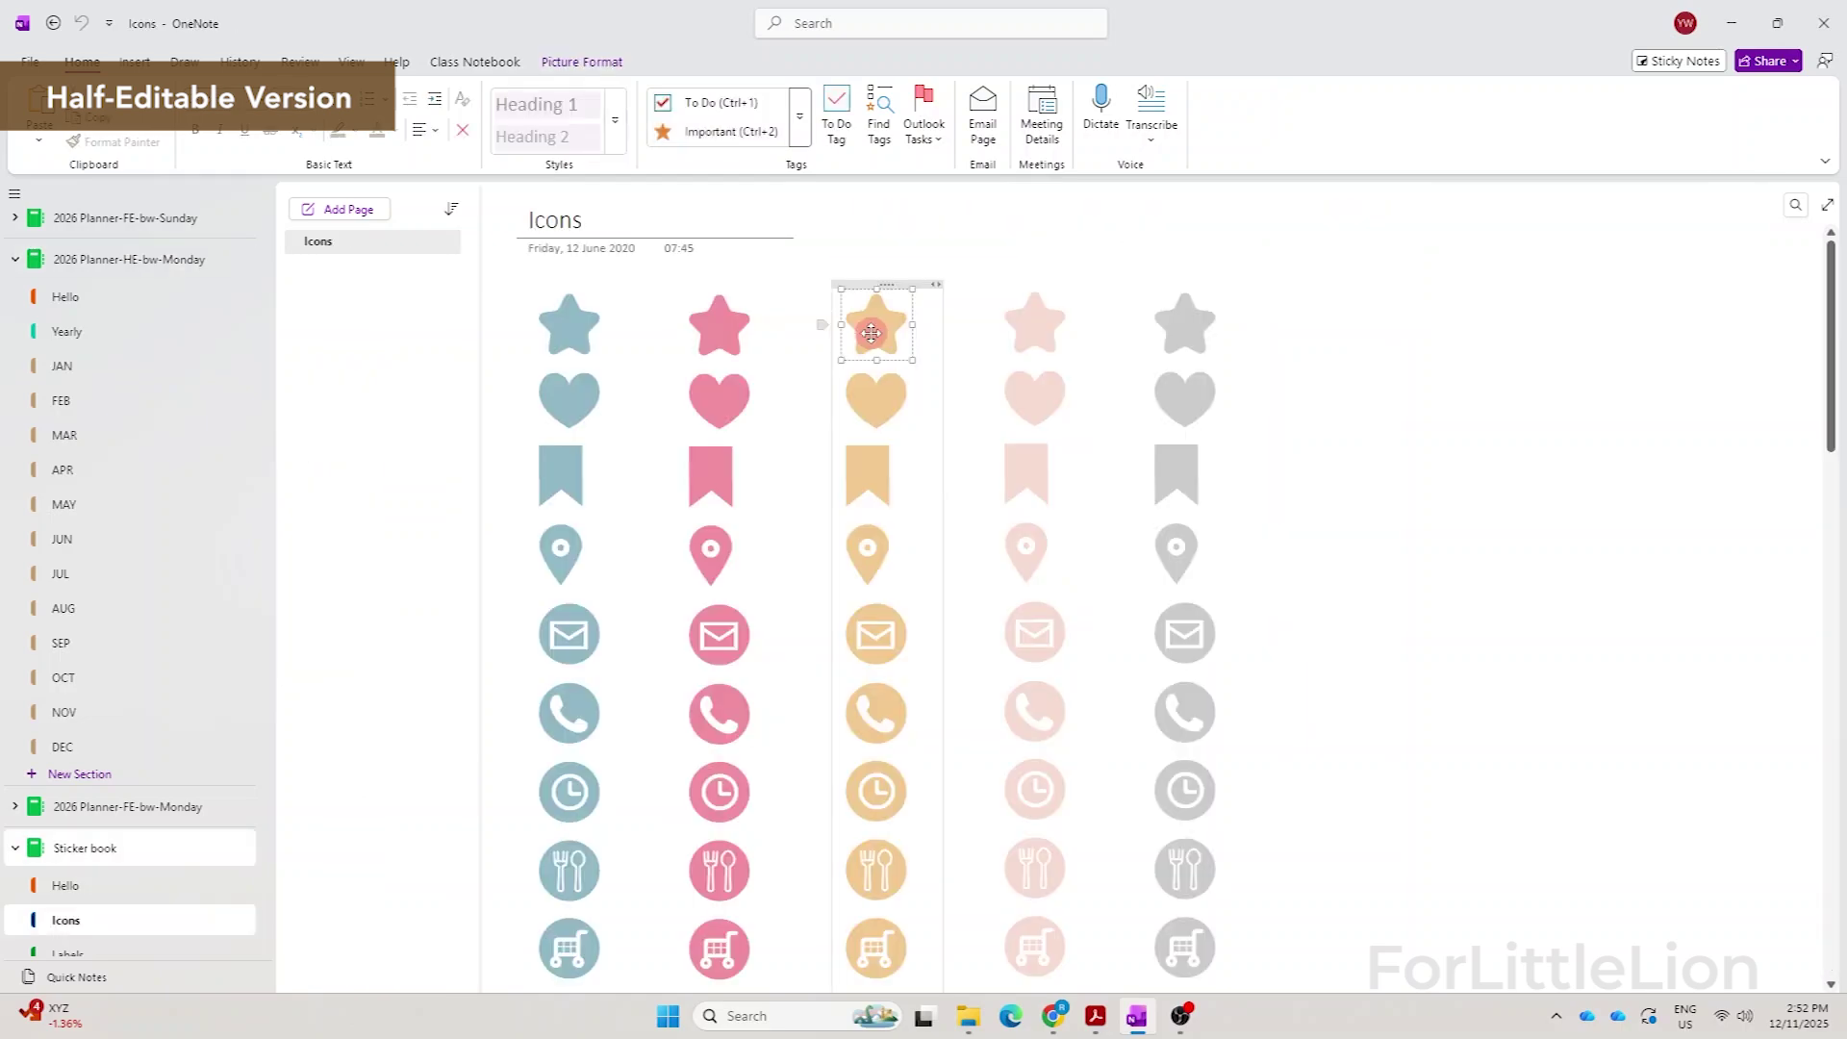
left_click(115, 366)
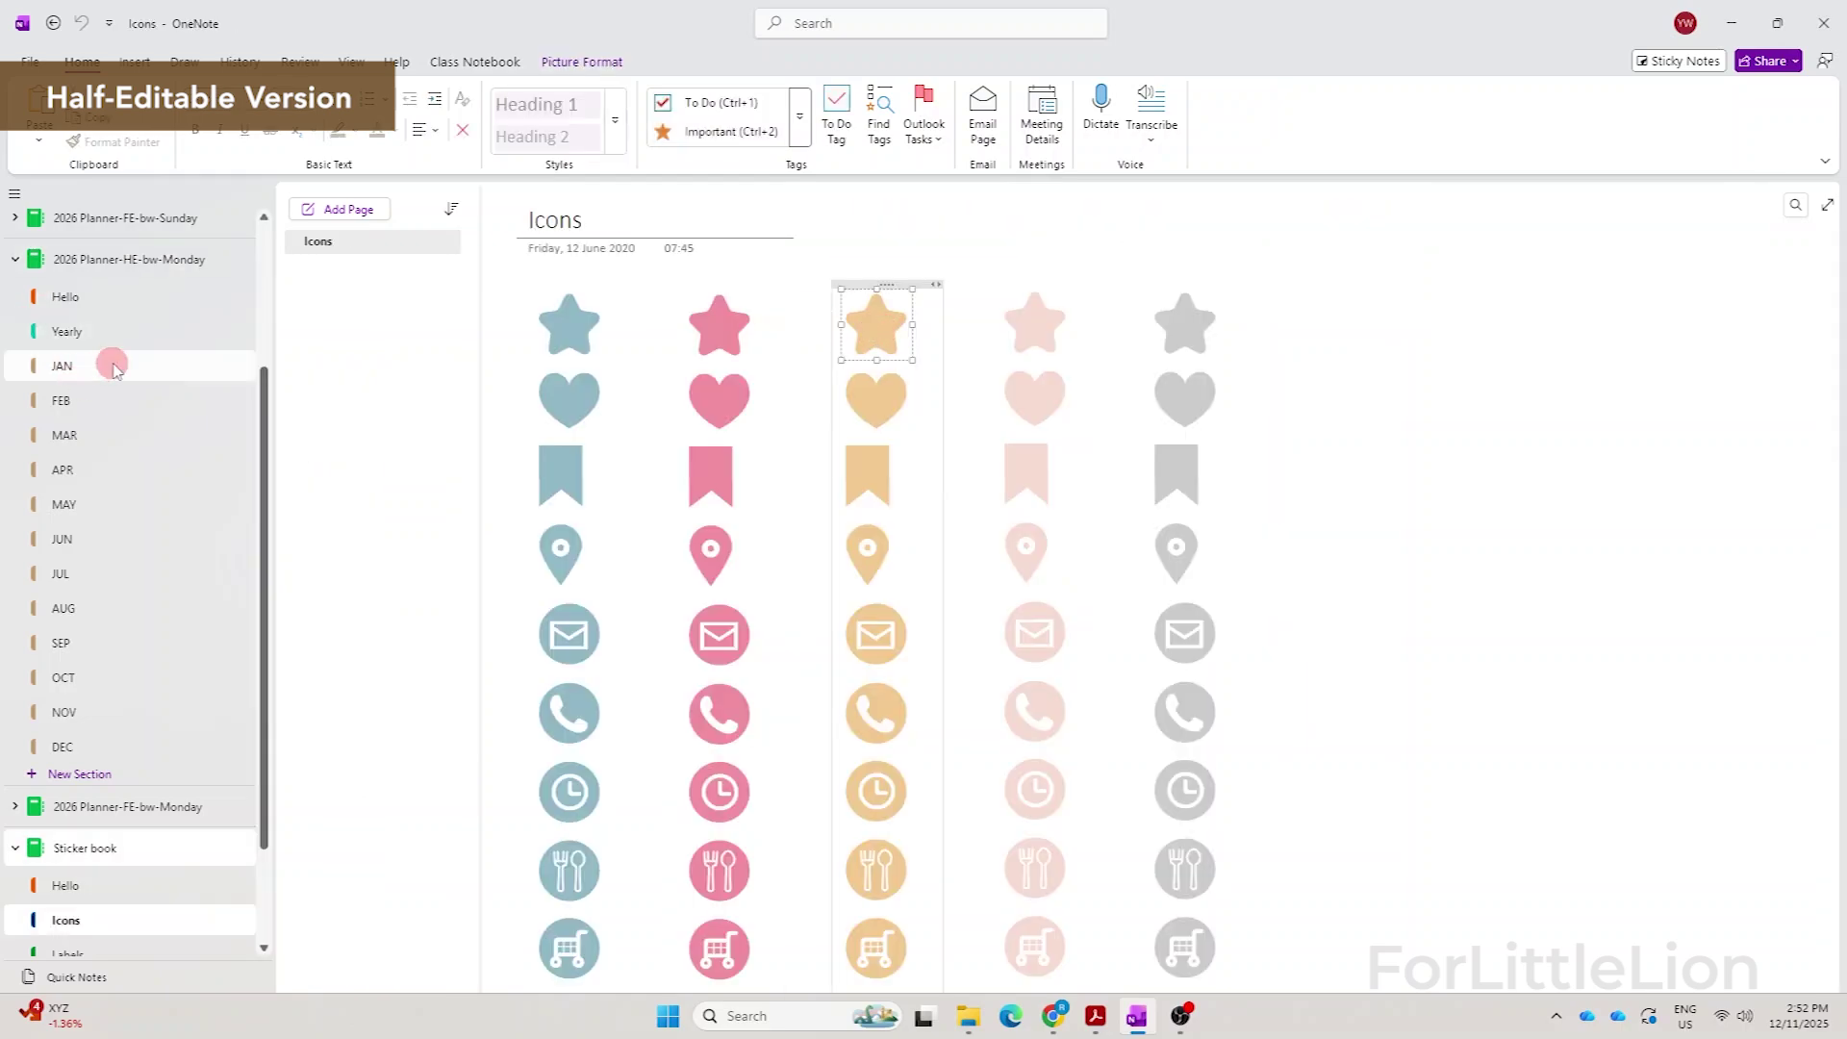
left_click(418, 326)
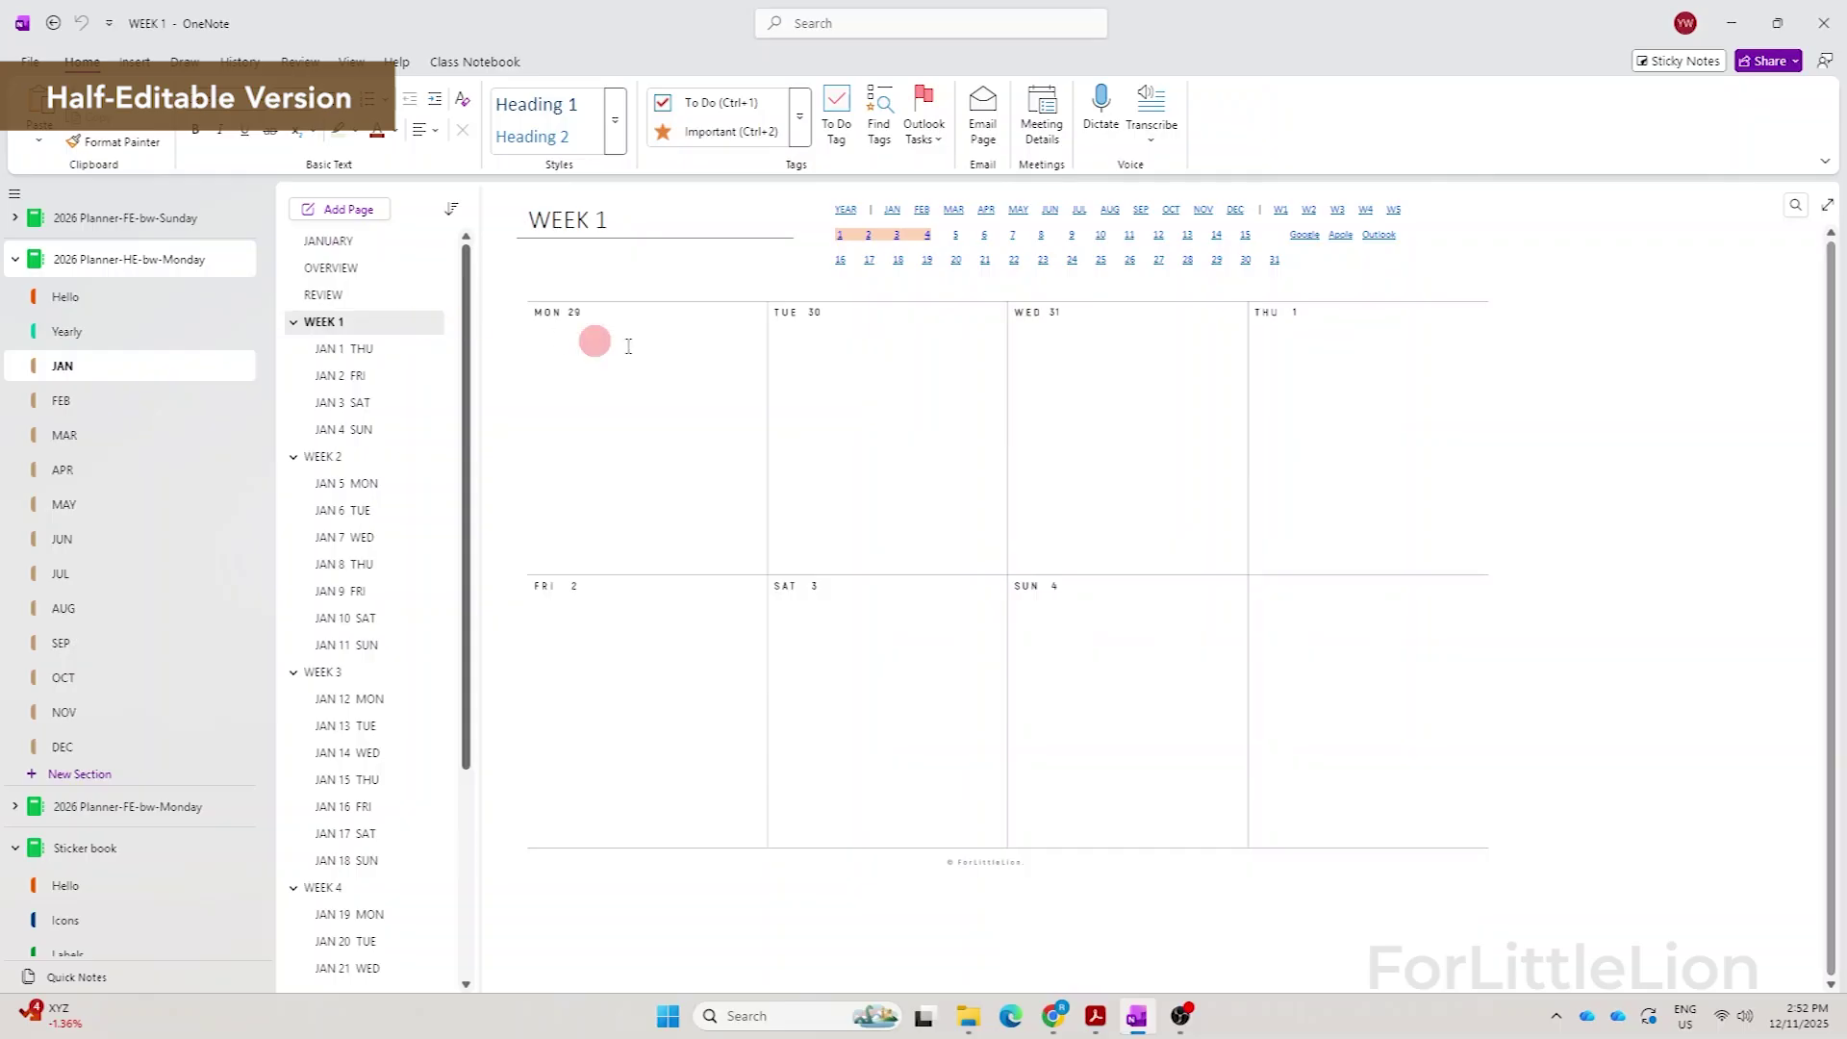
key("ctrl+v")
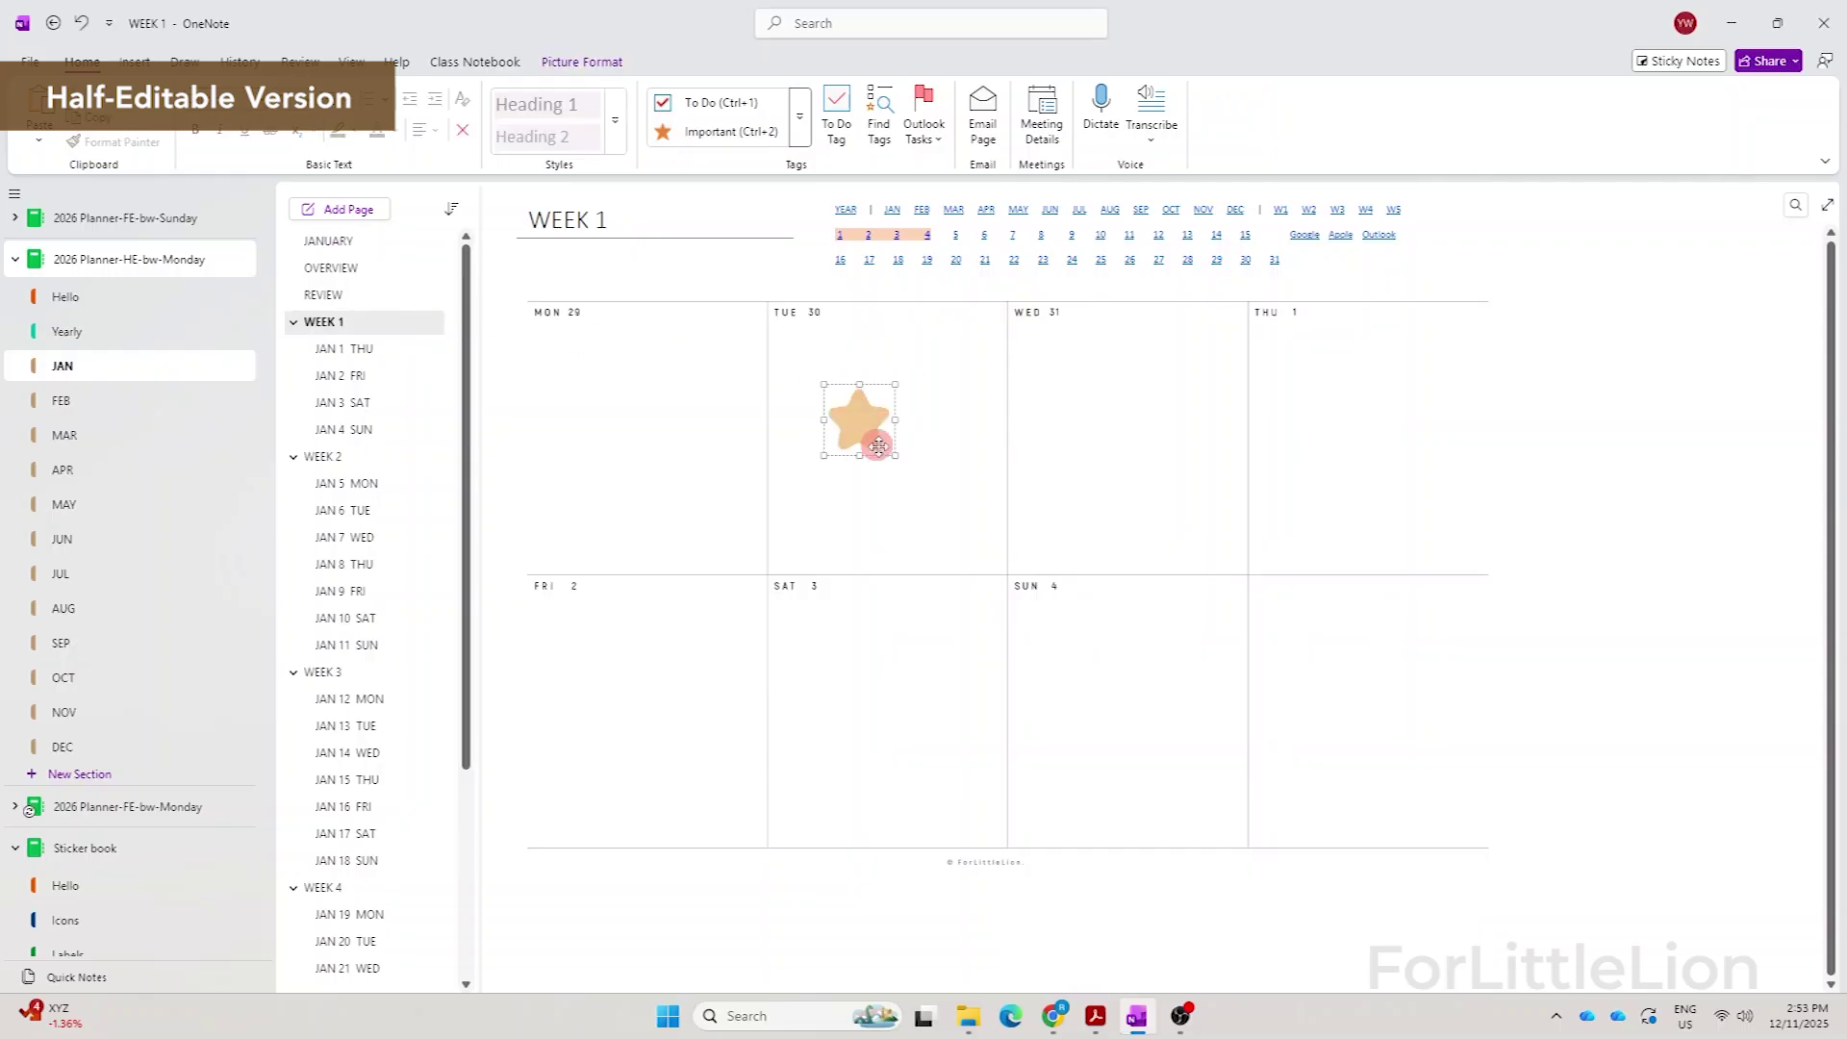
left_click_drag(891, 454, 1436, 506)
- Enlarge the WEEK 1 planner picture and set it as the page background
left_click(1199, 330)
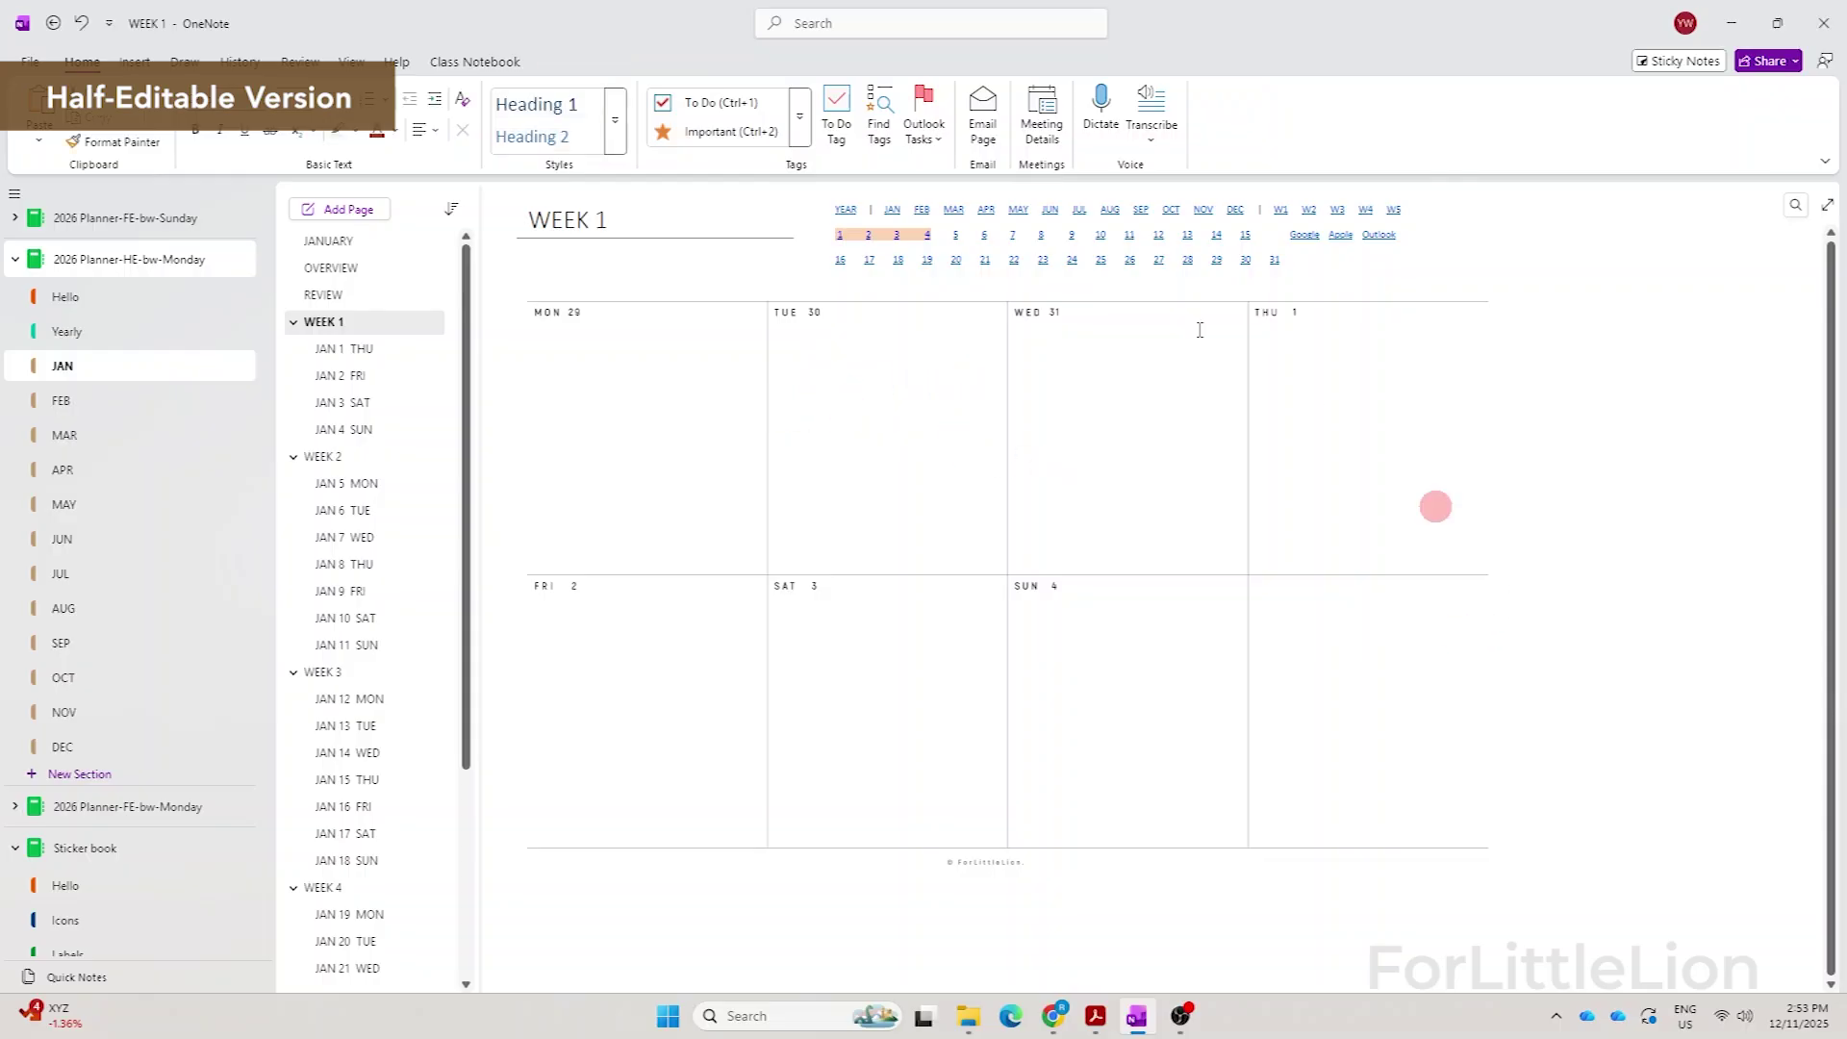
right_click(900, 436)
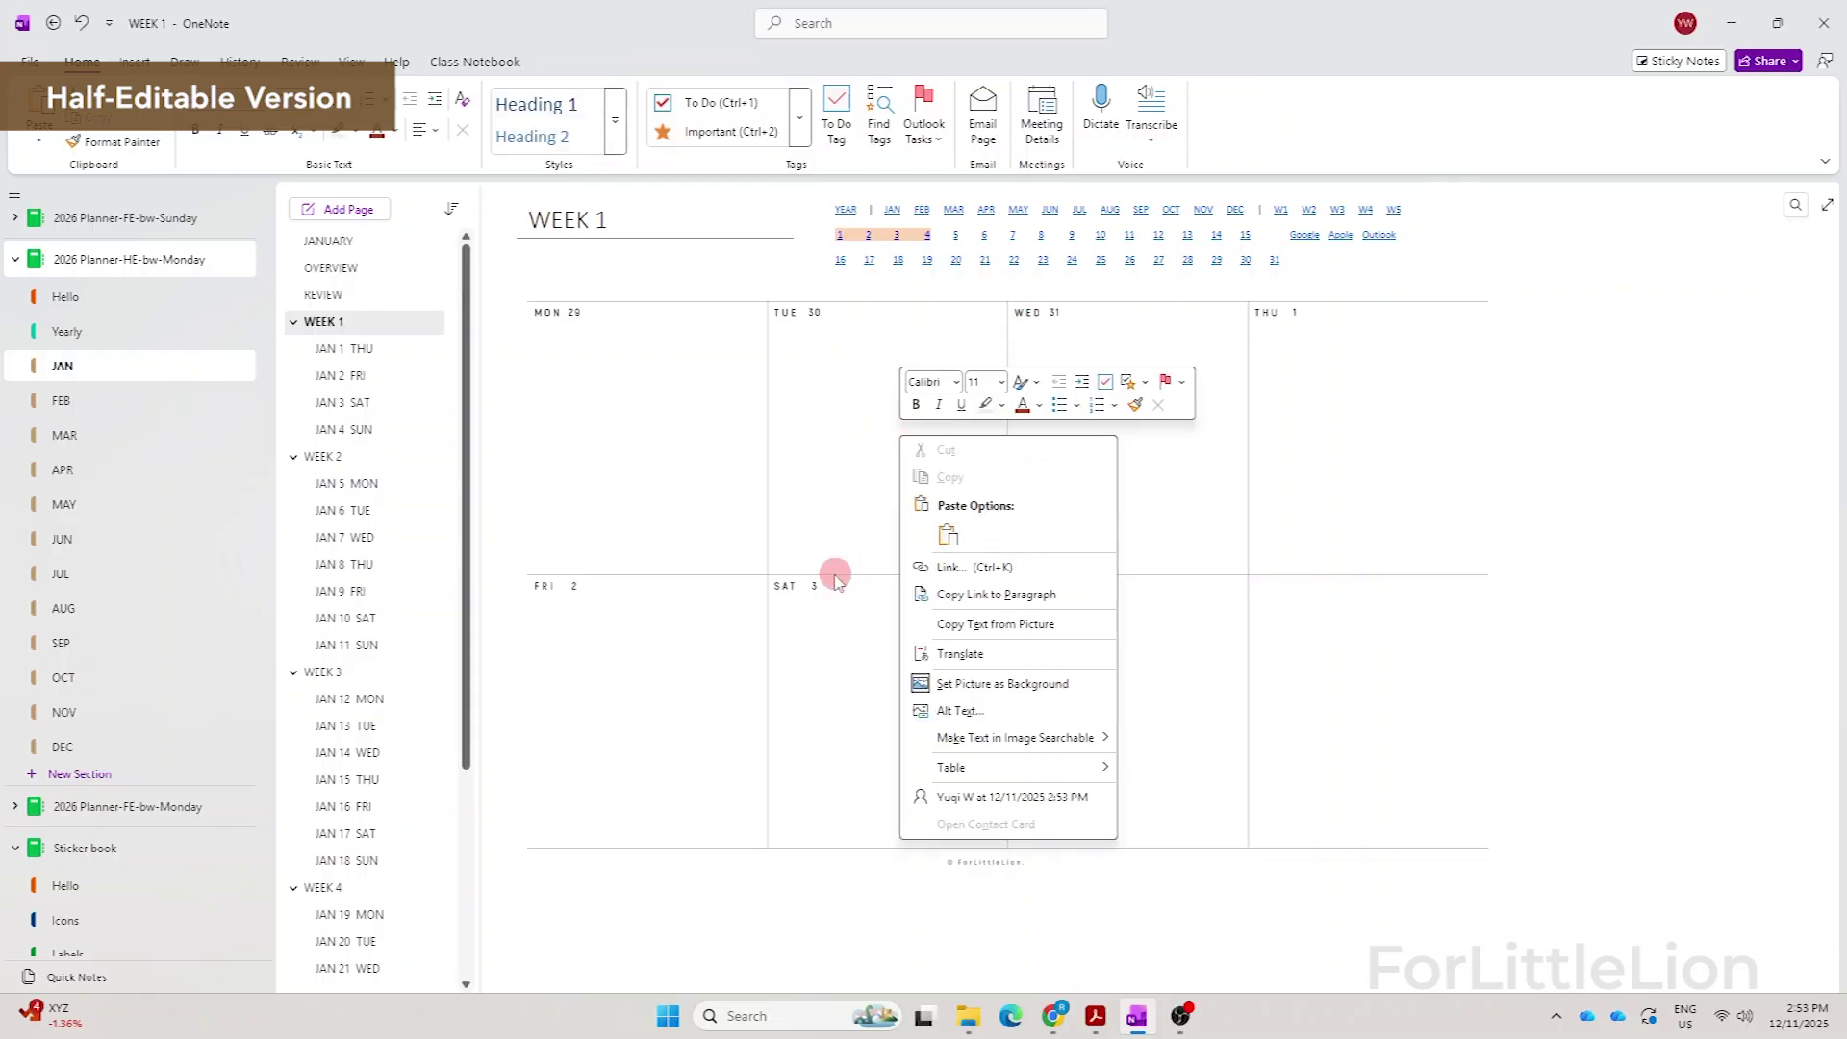
left_click(1087, 683)
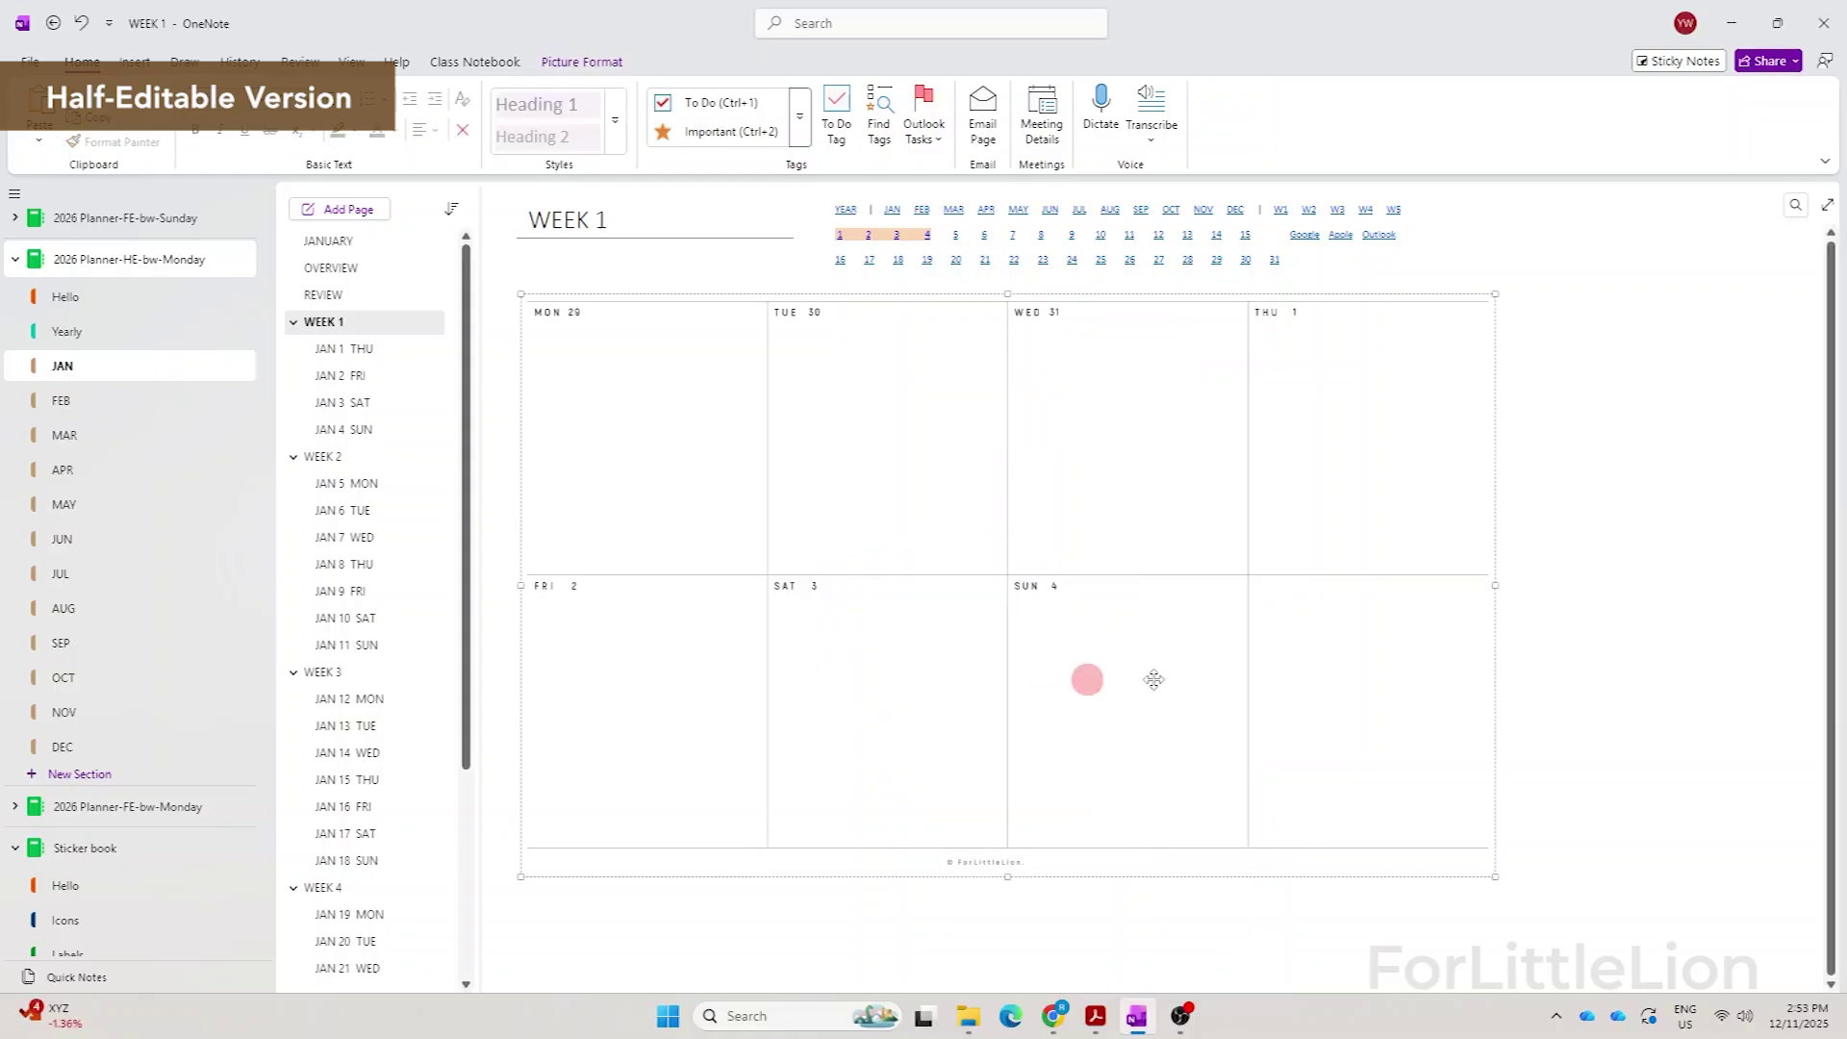
left_click_drag(1501, 871, 1708, 938)
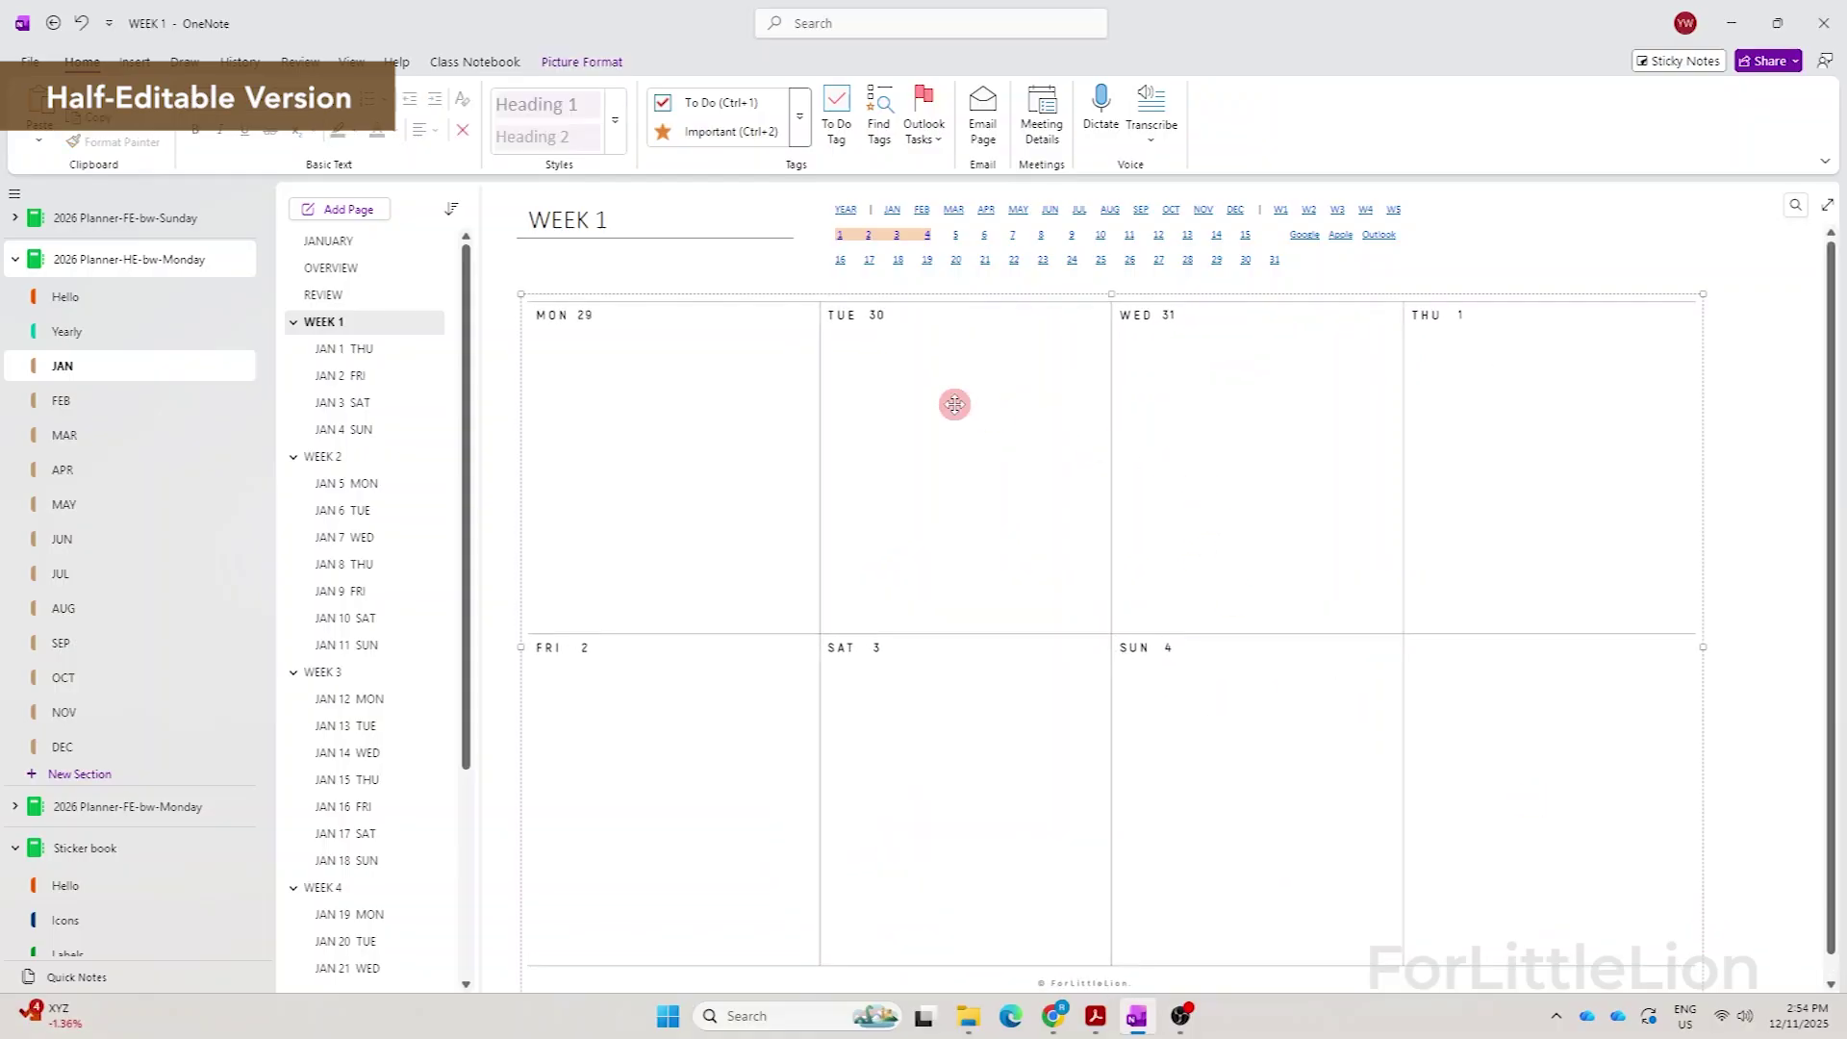
right_click(955, 404)
left_click(1078, 791)
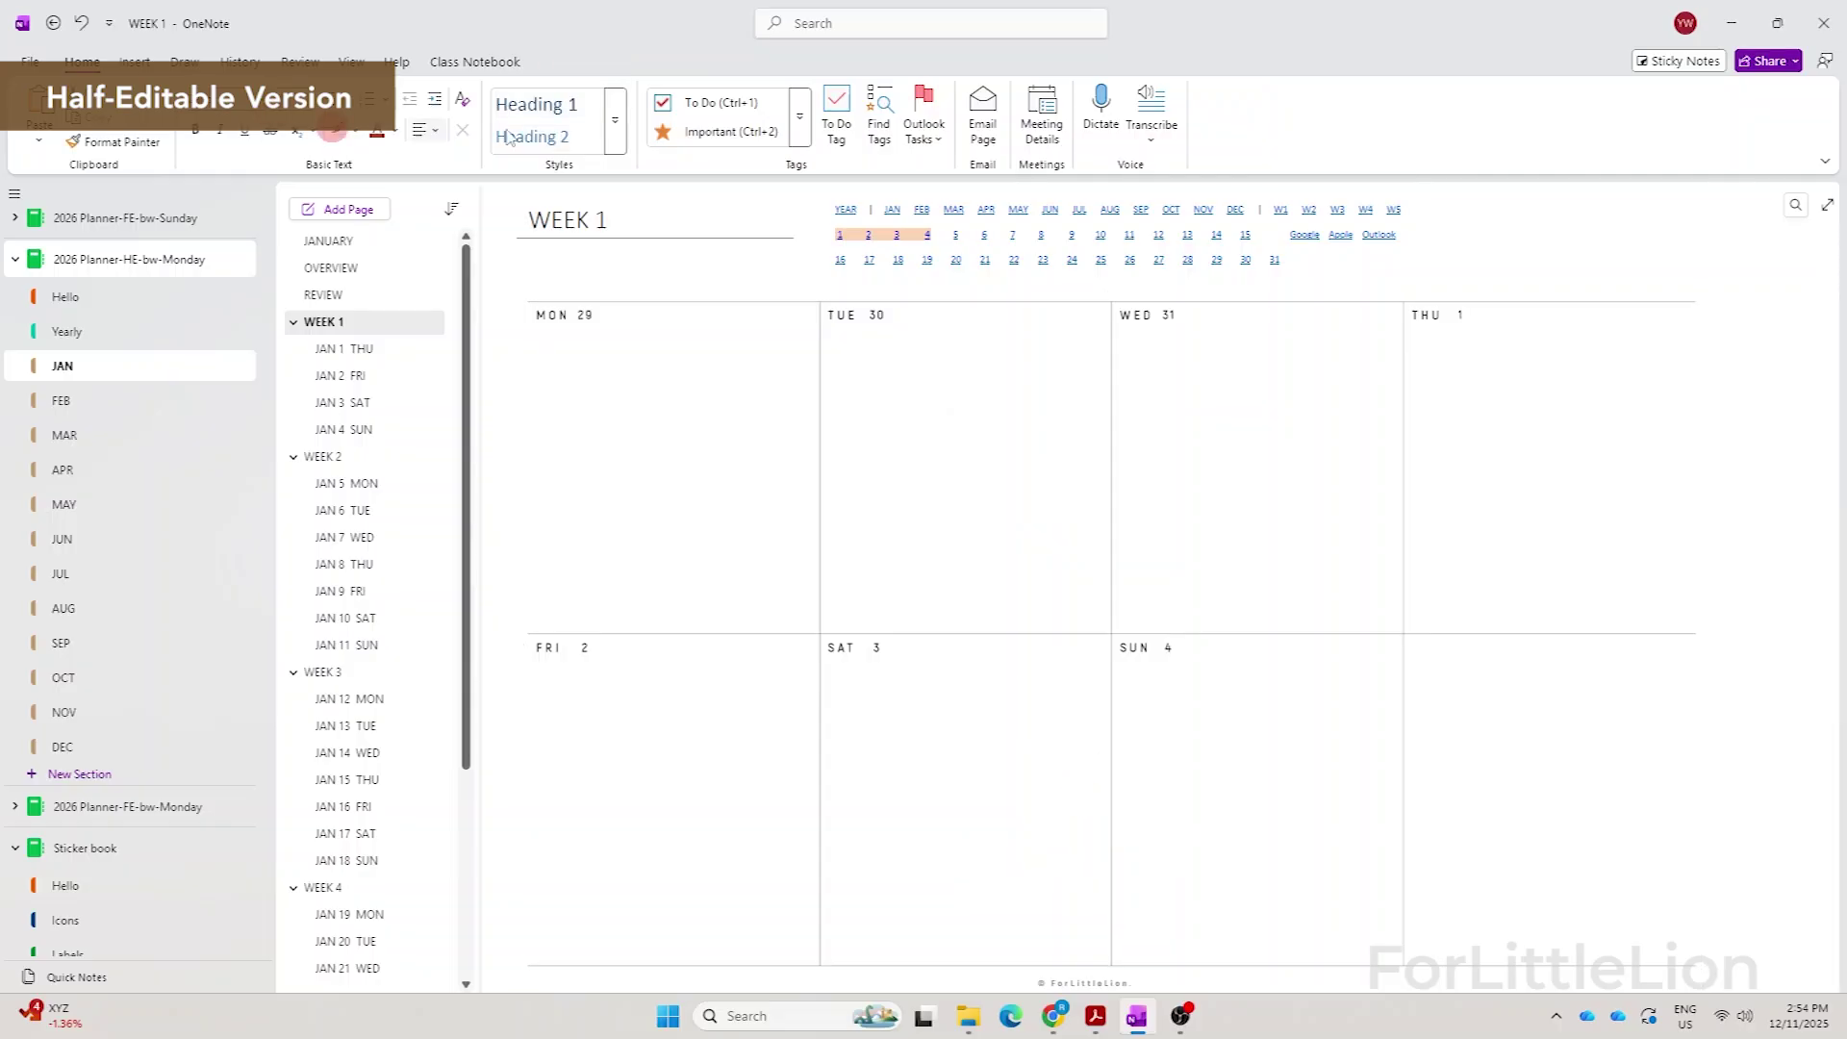
- Add a To Do checklist of Project a and Tasks a–c in MON 29, ticking three
left_click(616, 342)
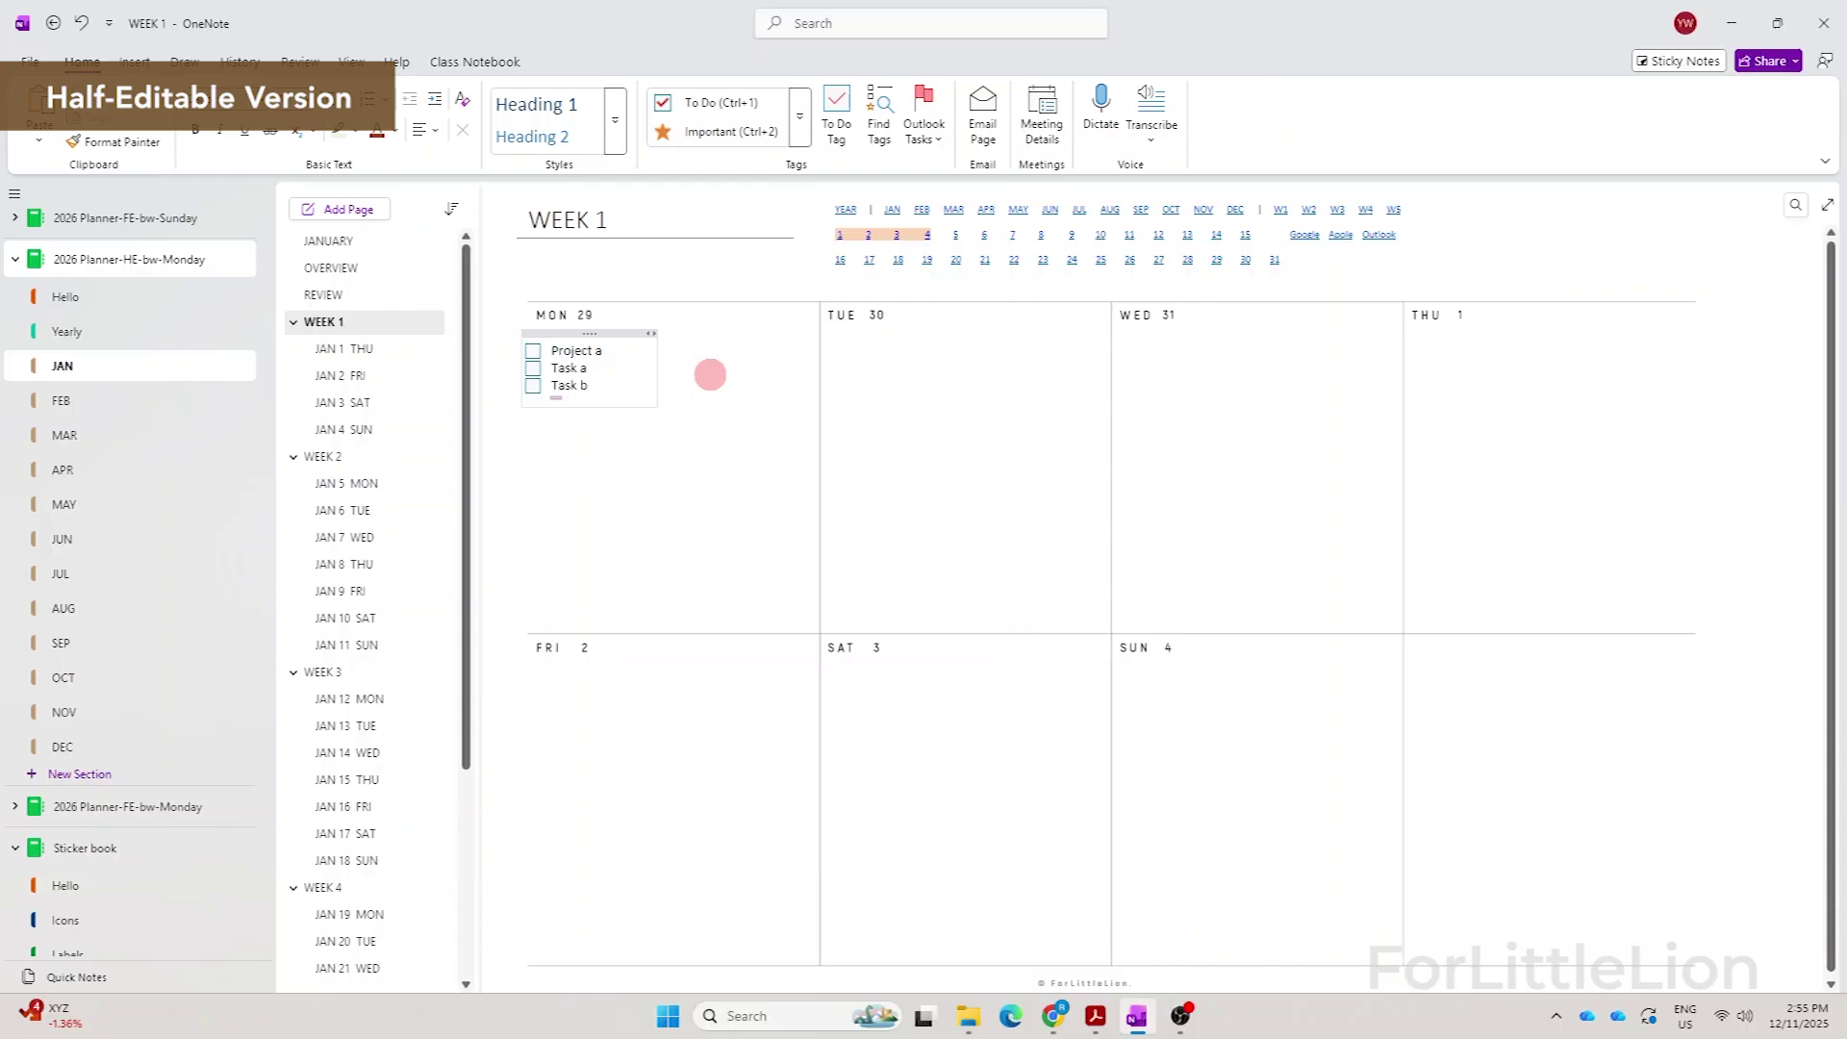
type("c")
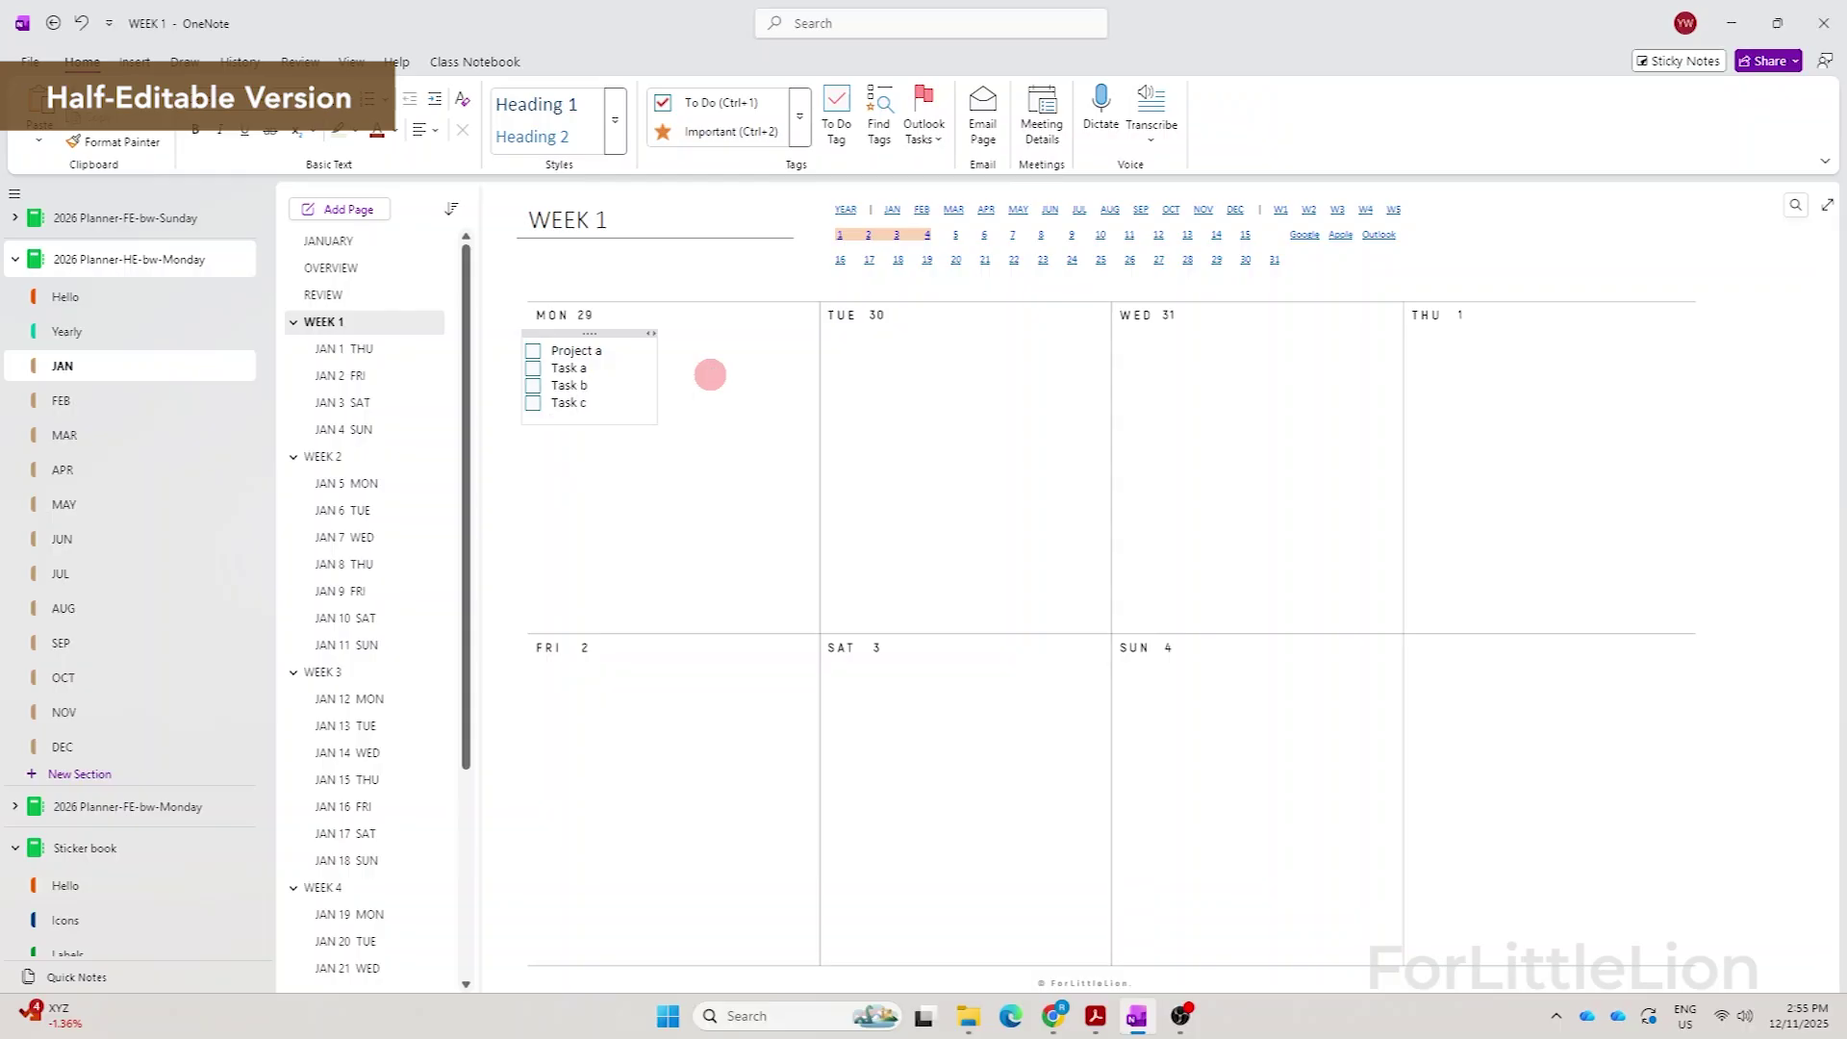
left_click(943, 428)
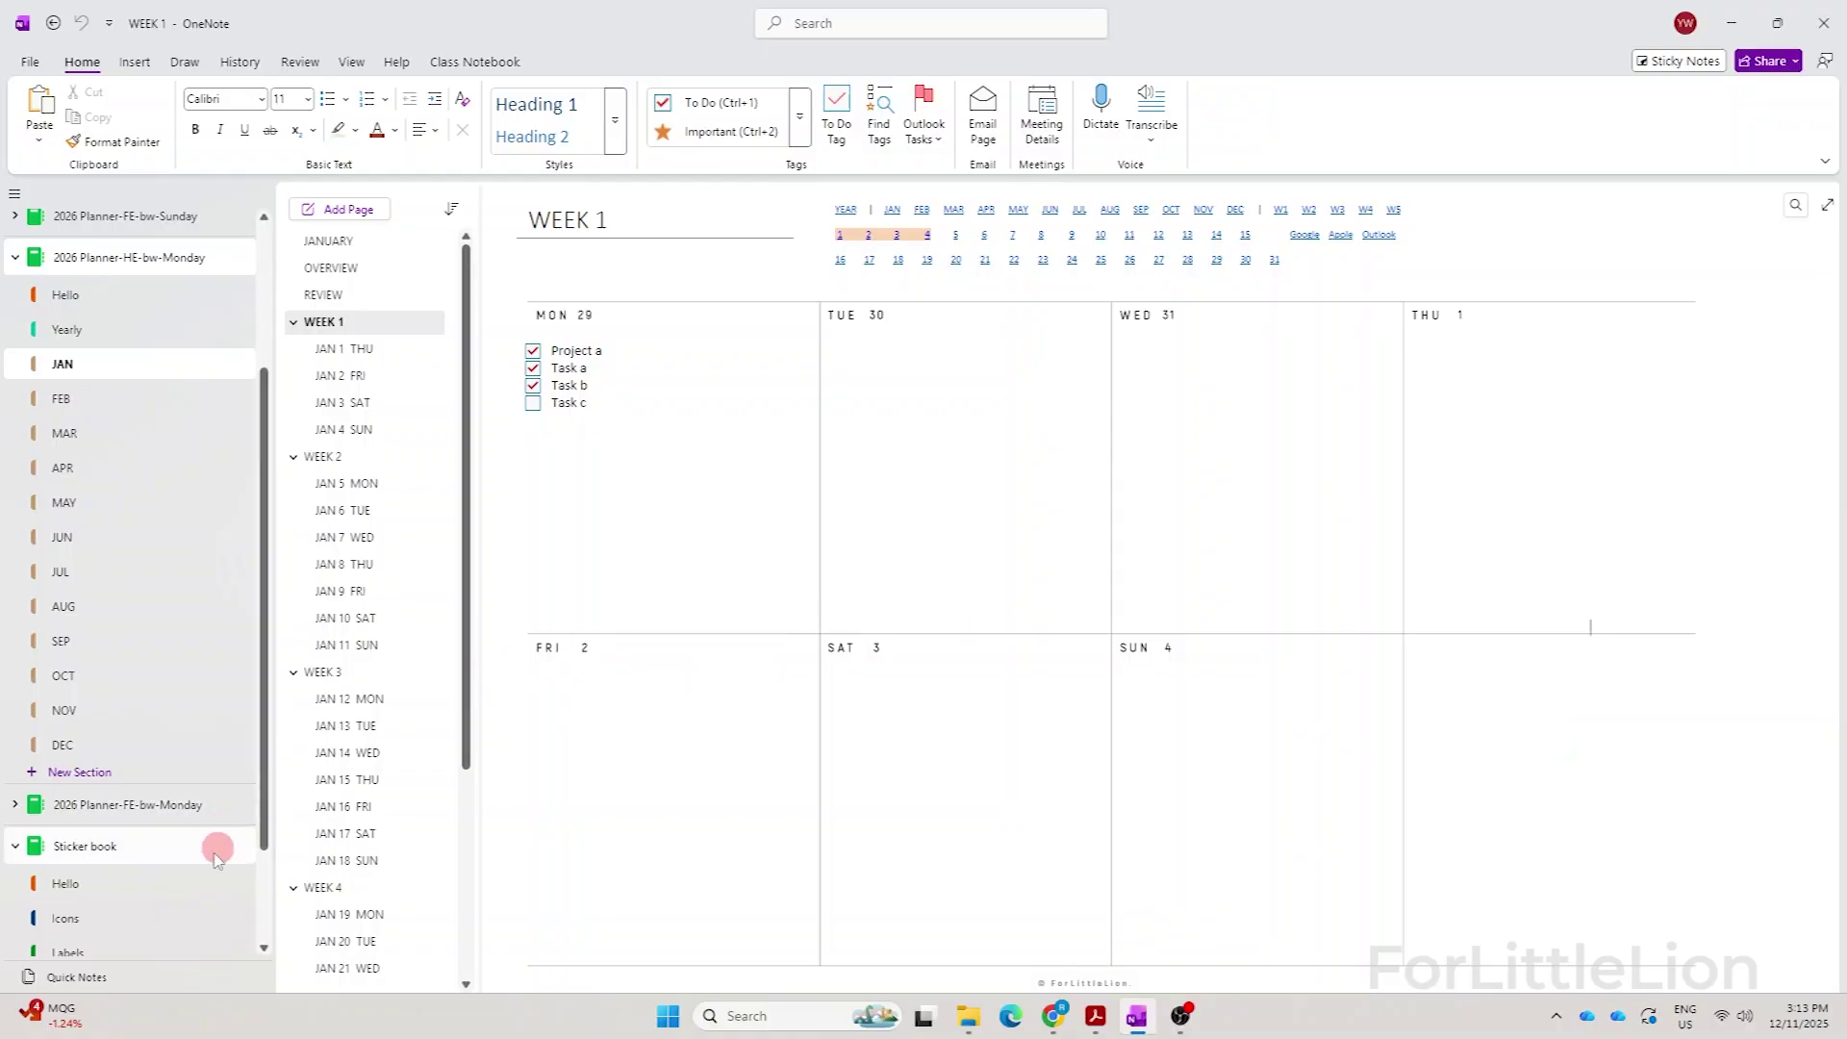
- In the FE planner's WEEK 1, type Project b under priorities and widen the MON and TUE columns
left_click(148, 805)
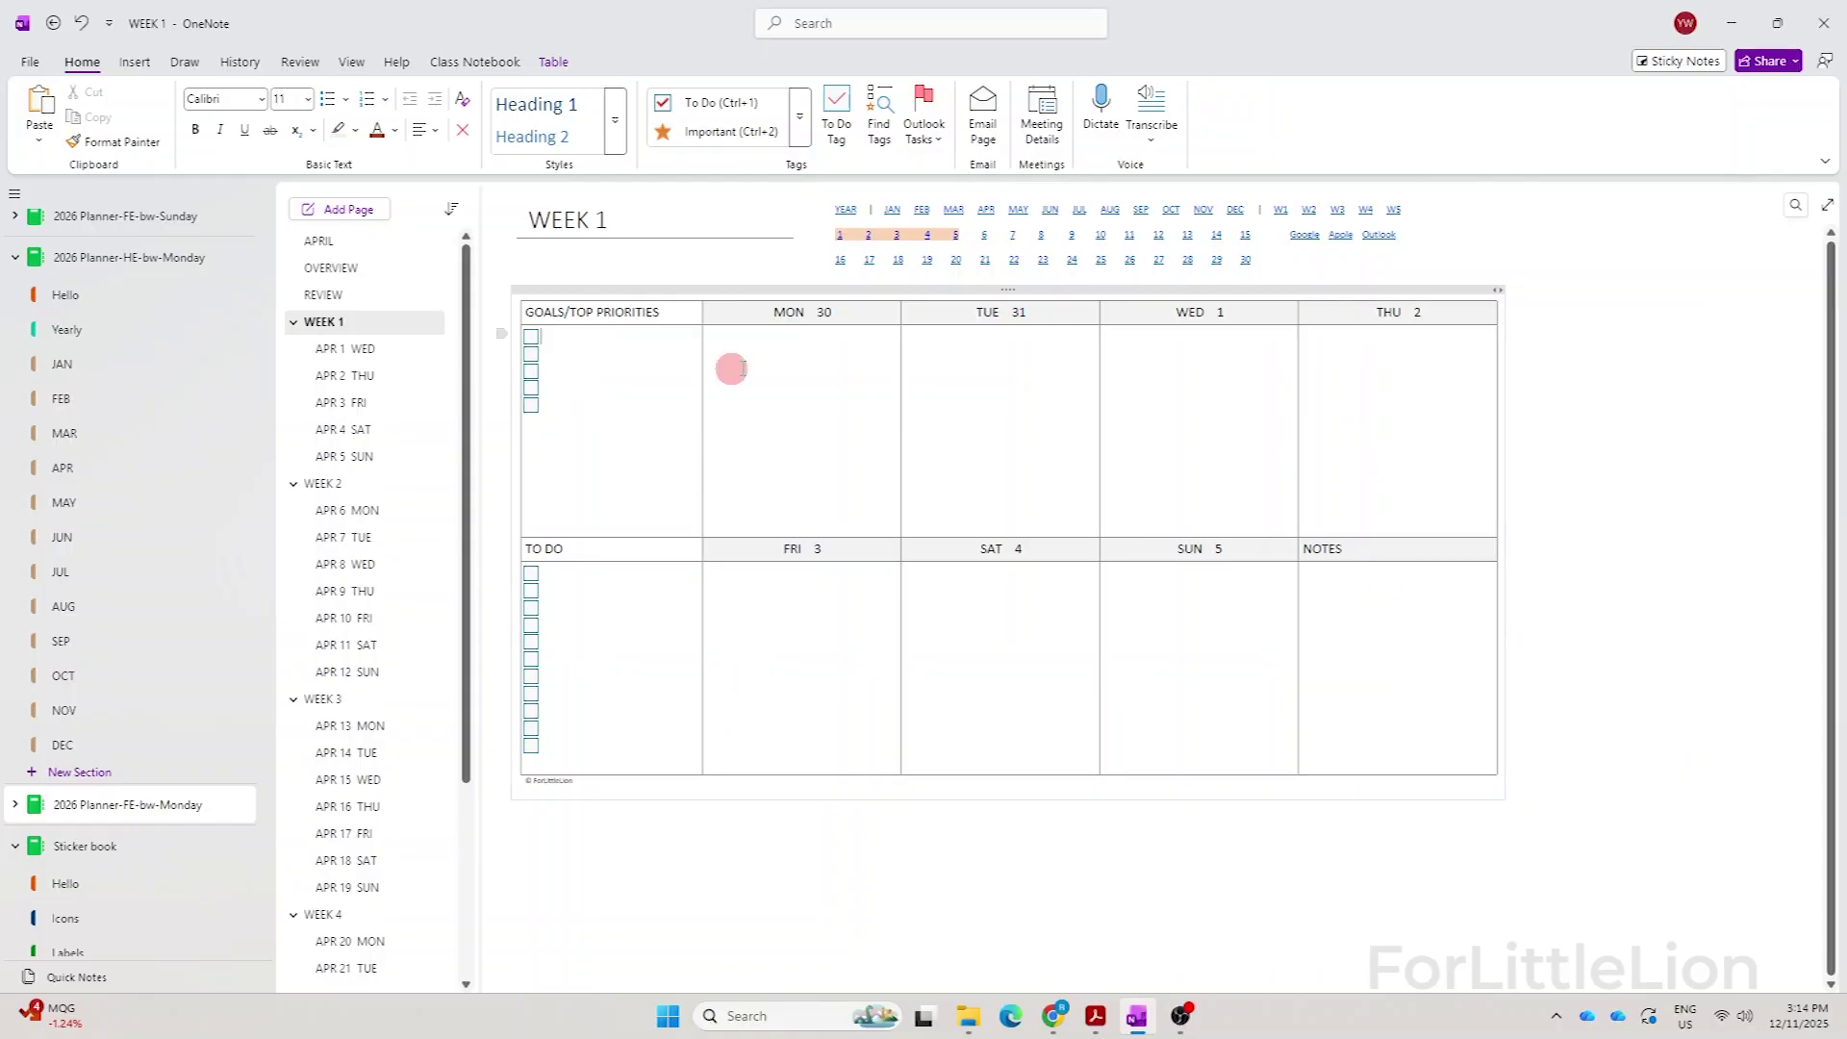
type("pr")
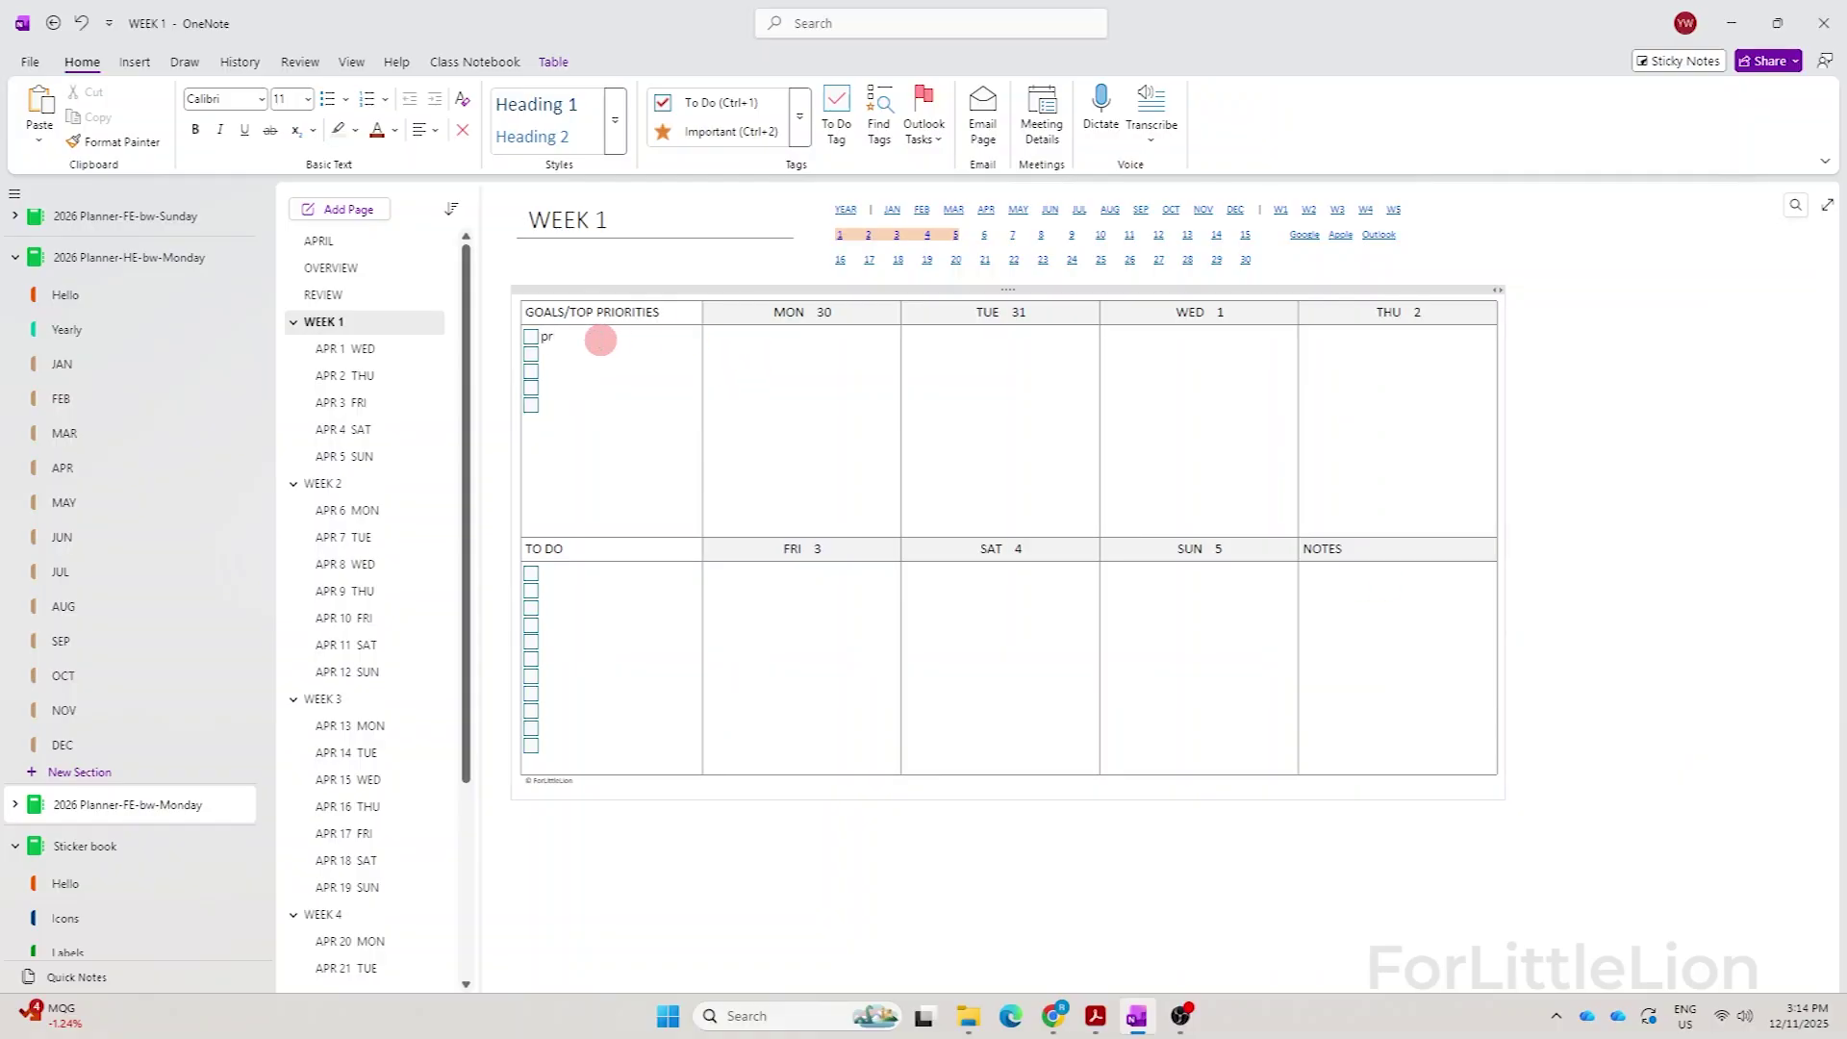
type("oject b")
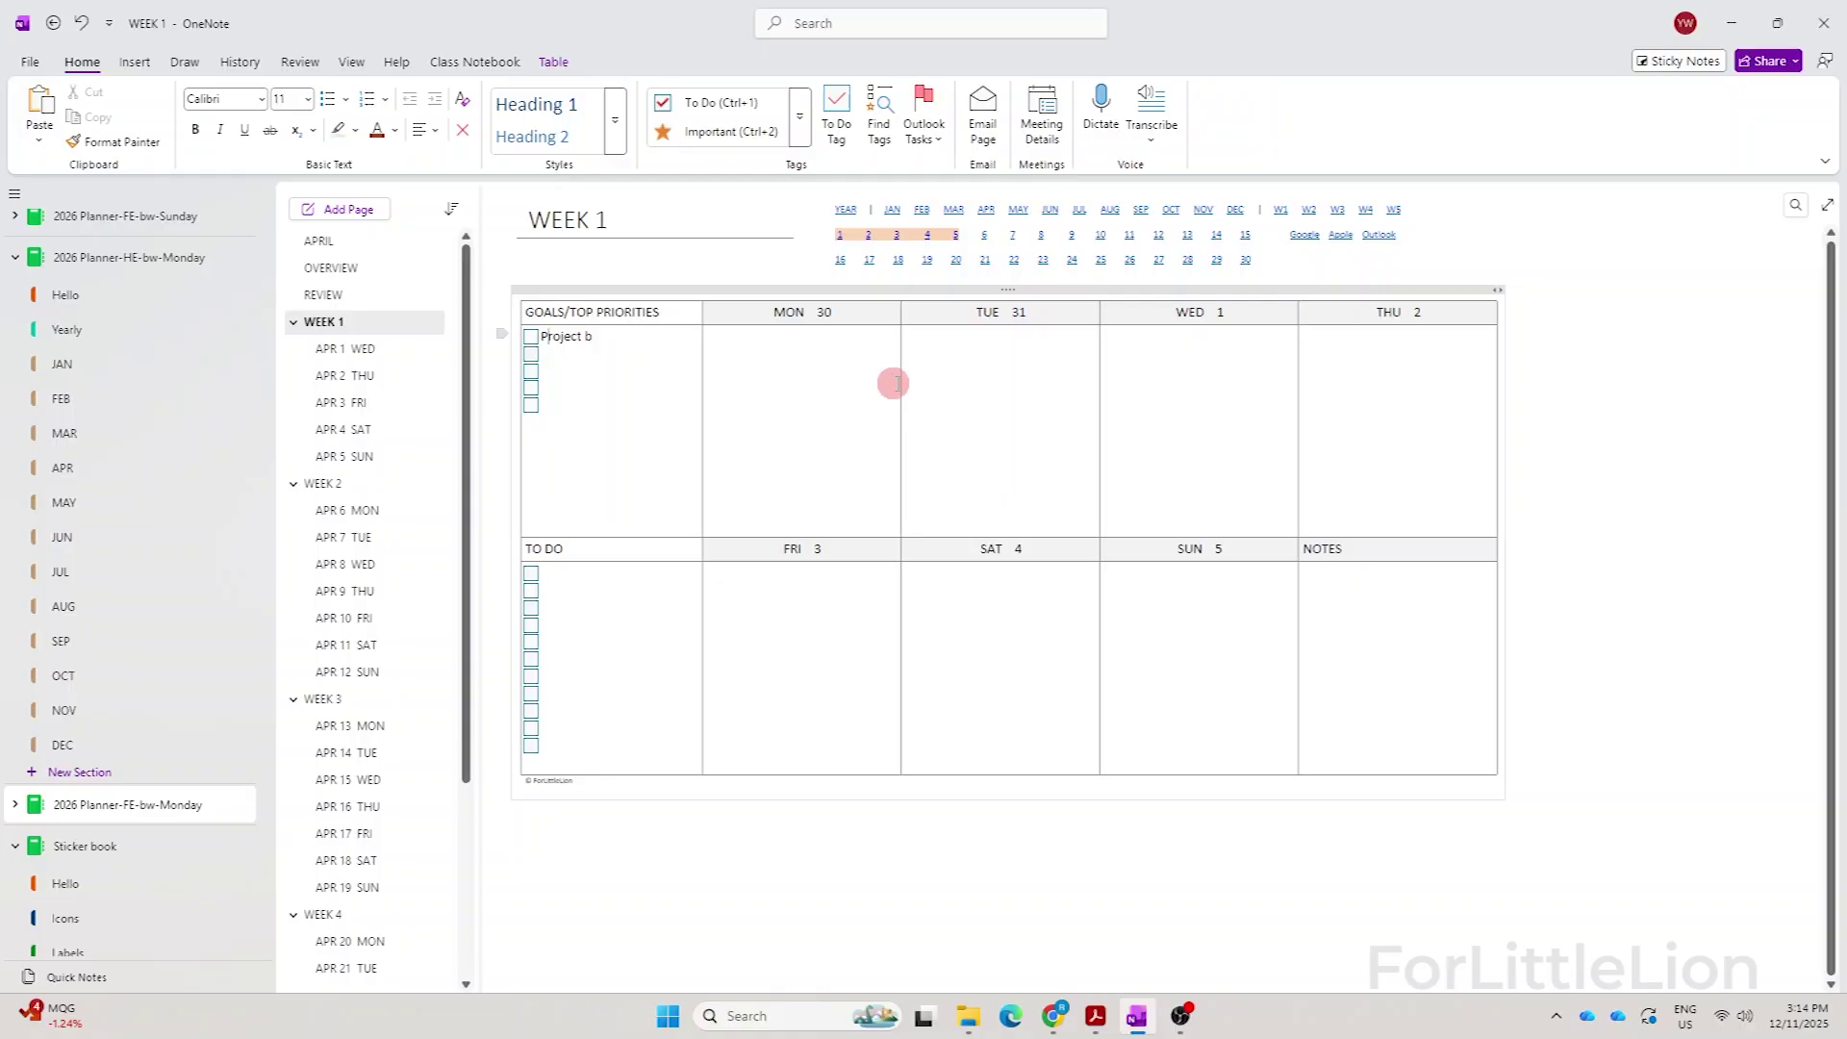
left_click_drag(898, 383, 1023, 387)
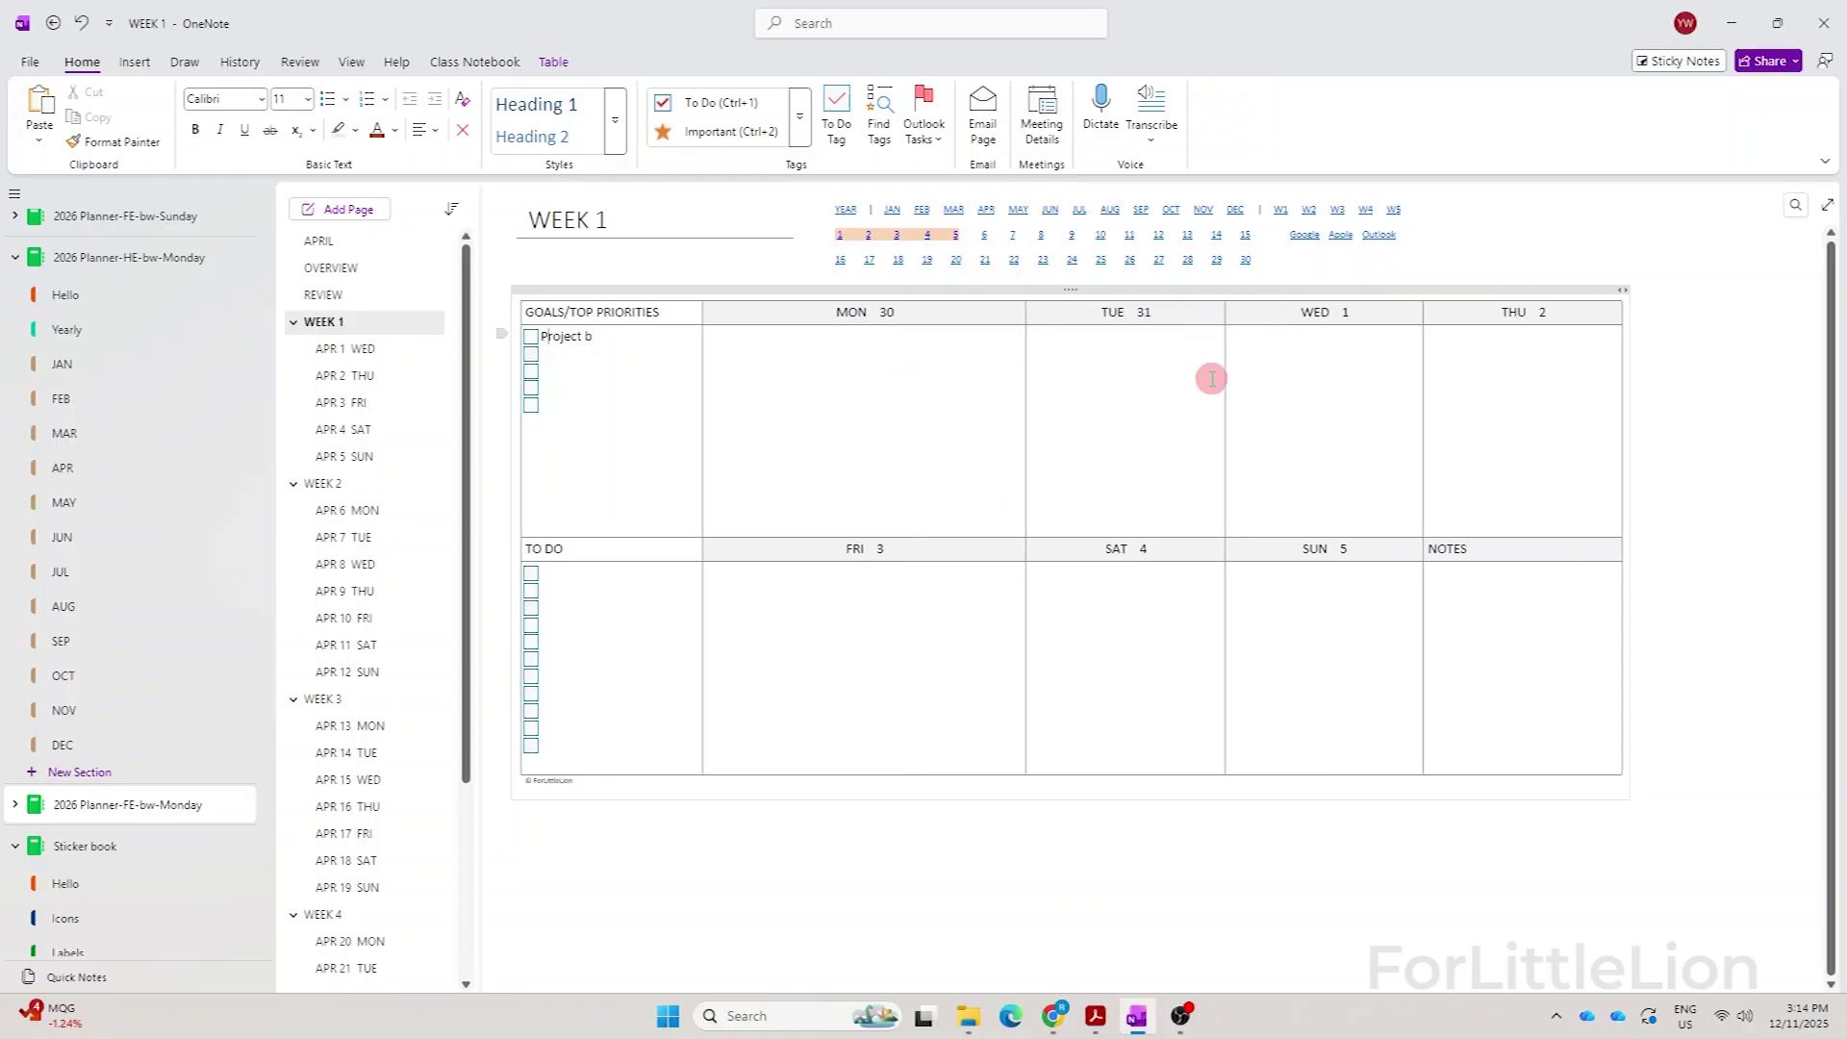
left_click_drag(1226, 388, 1334, 378)
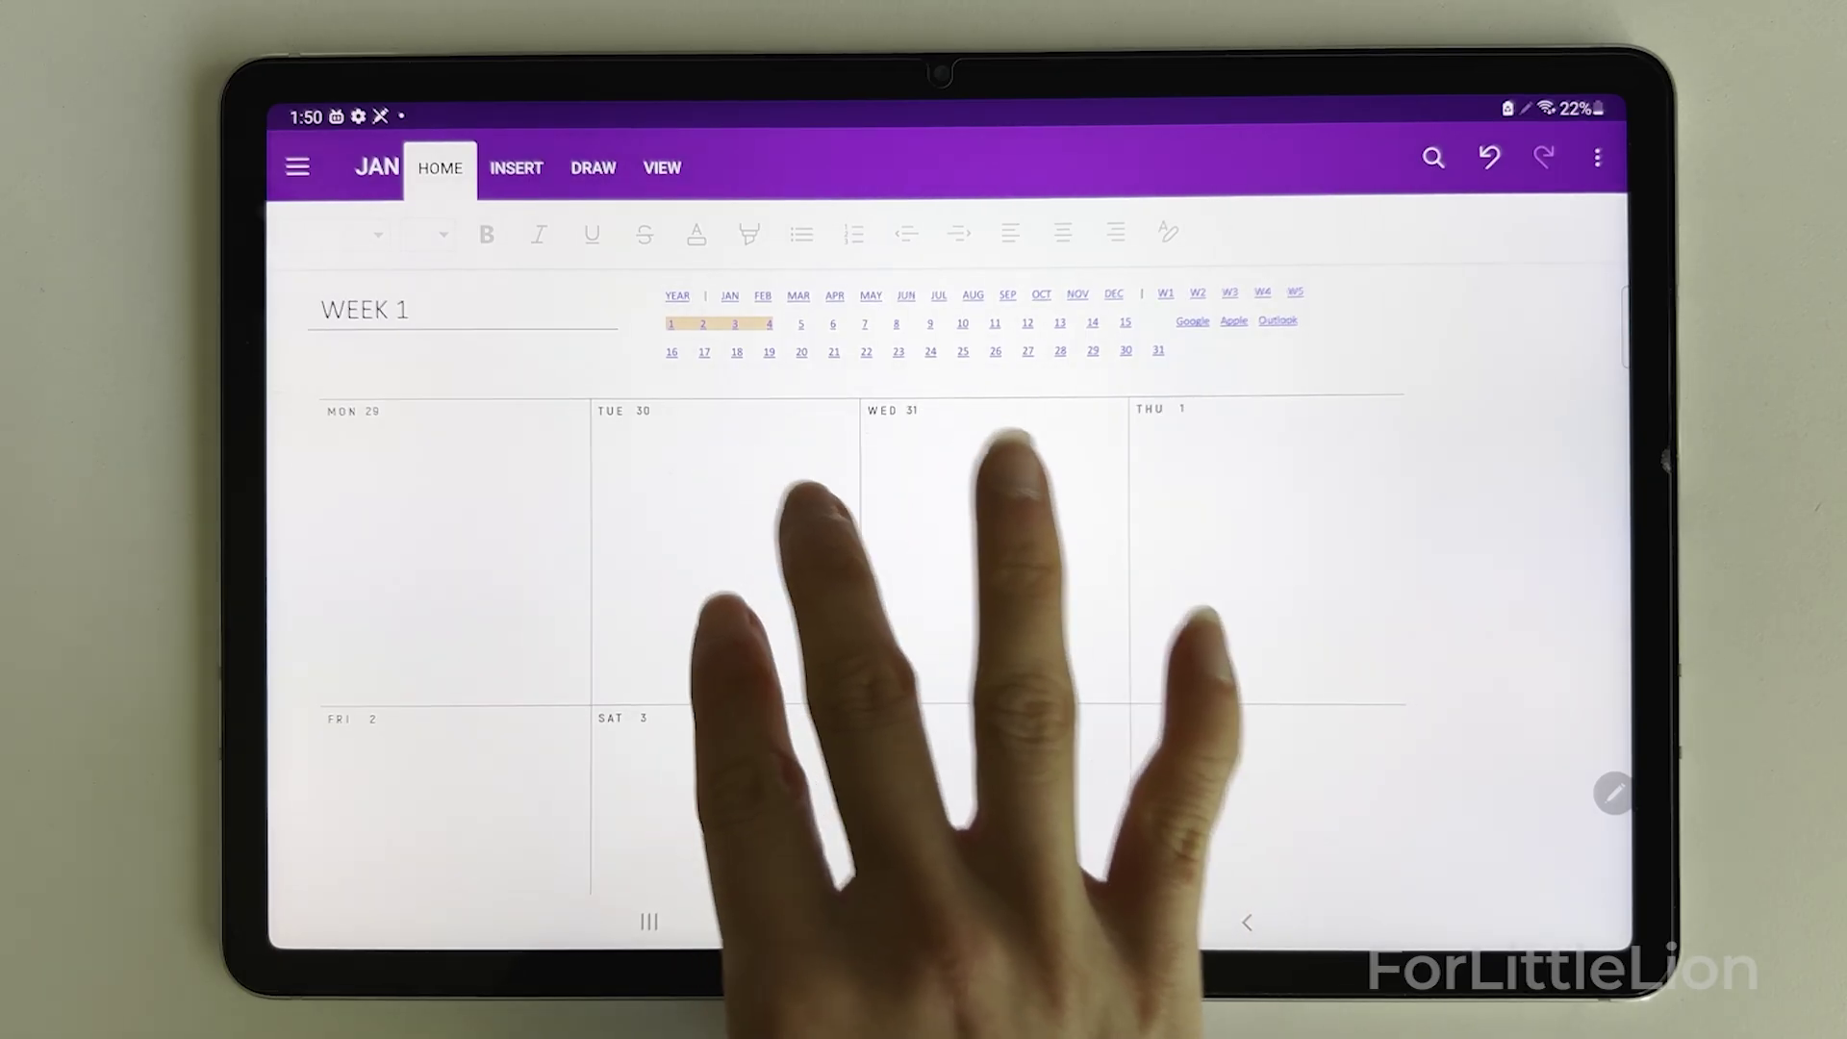
- Handwrite a team meeting task and a second task under TUE 30 with the pen
scroll(962, 577, "up", 3)
left_click(593, 168)
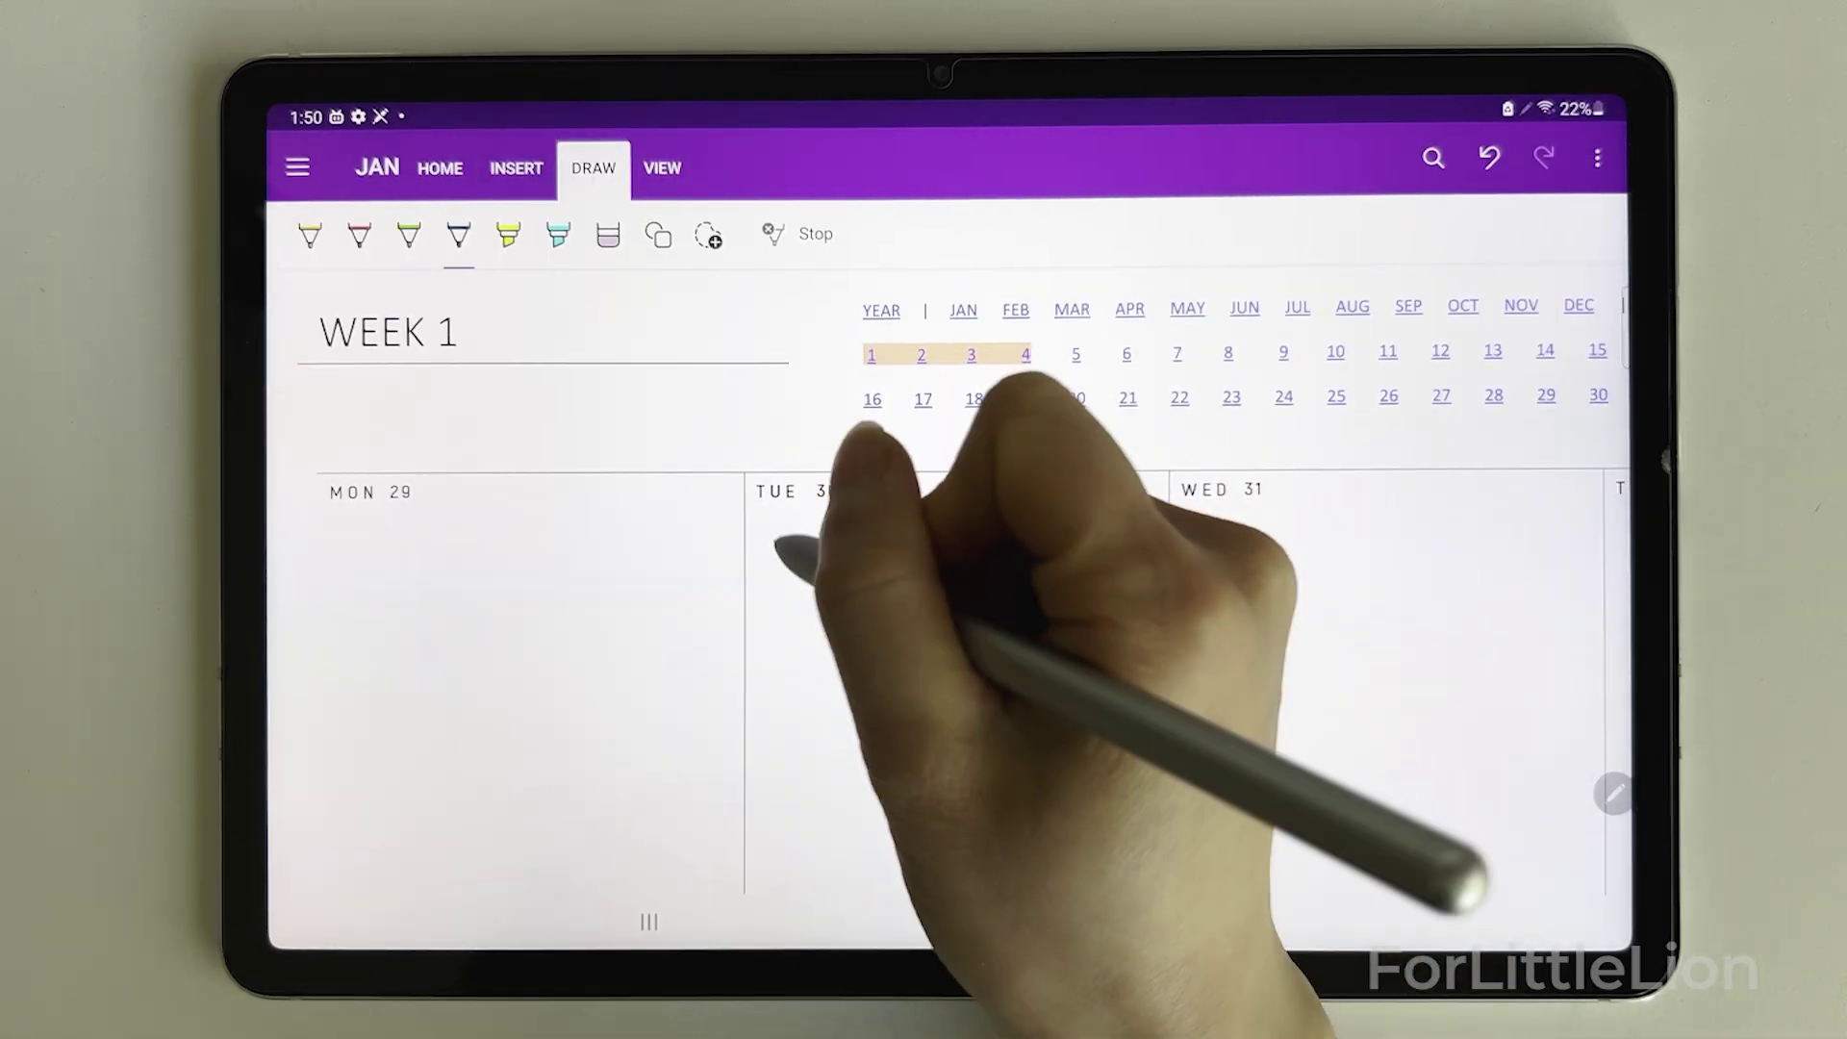
left_click(774, 540)
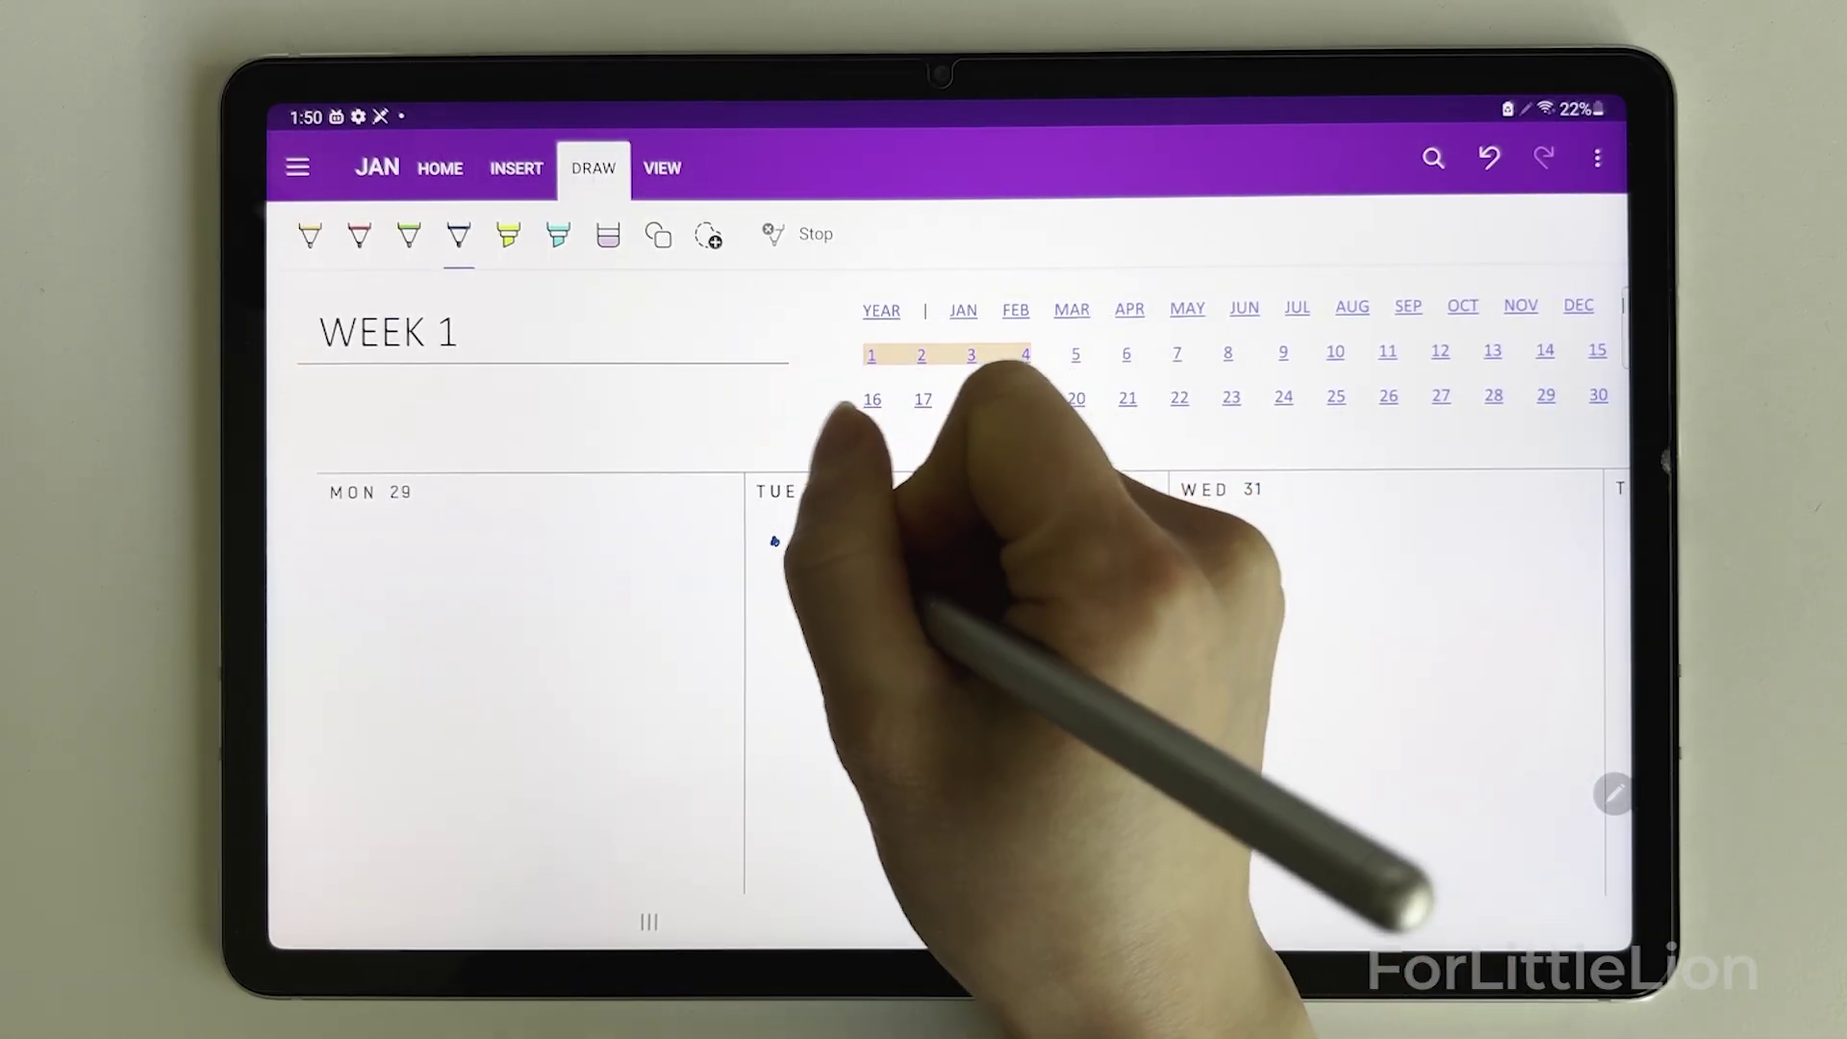
left_click_drag(798, 534, 866, 539)
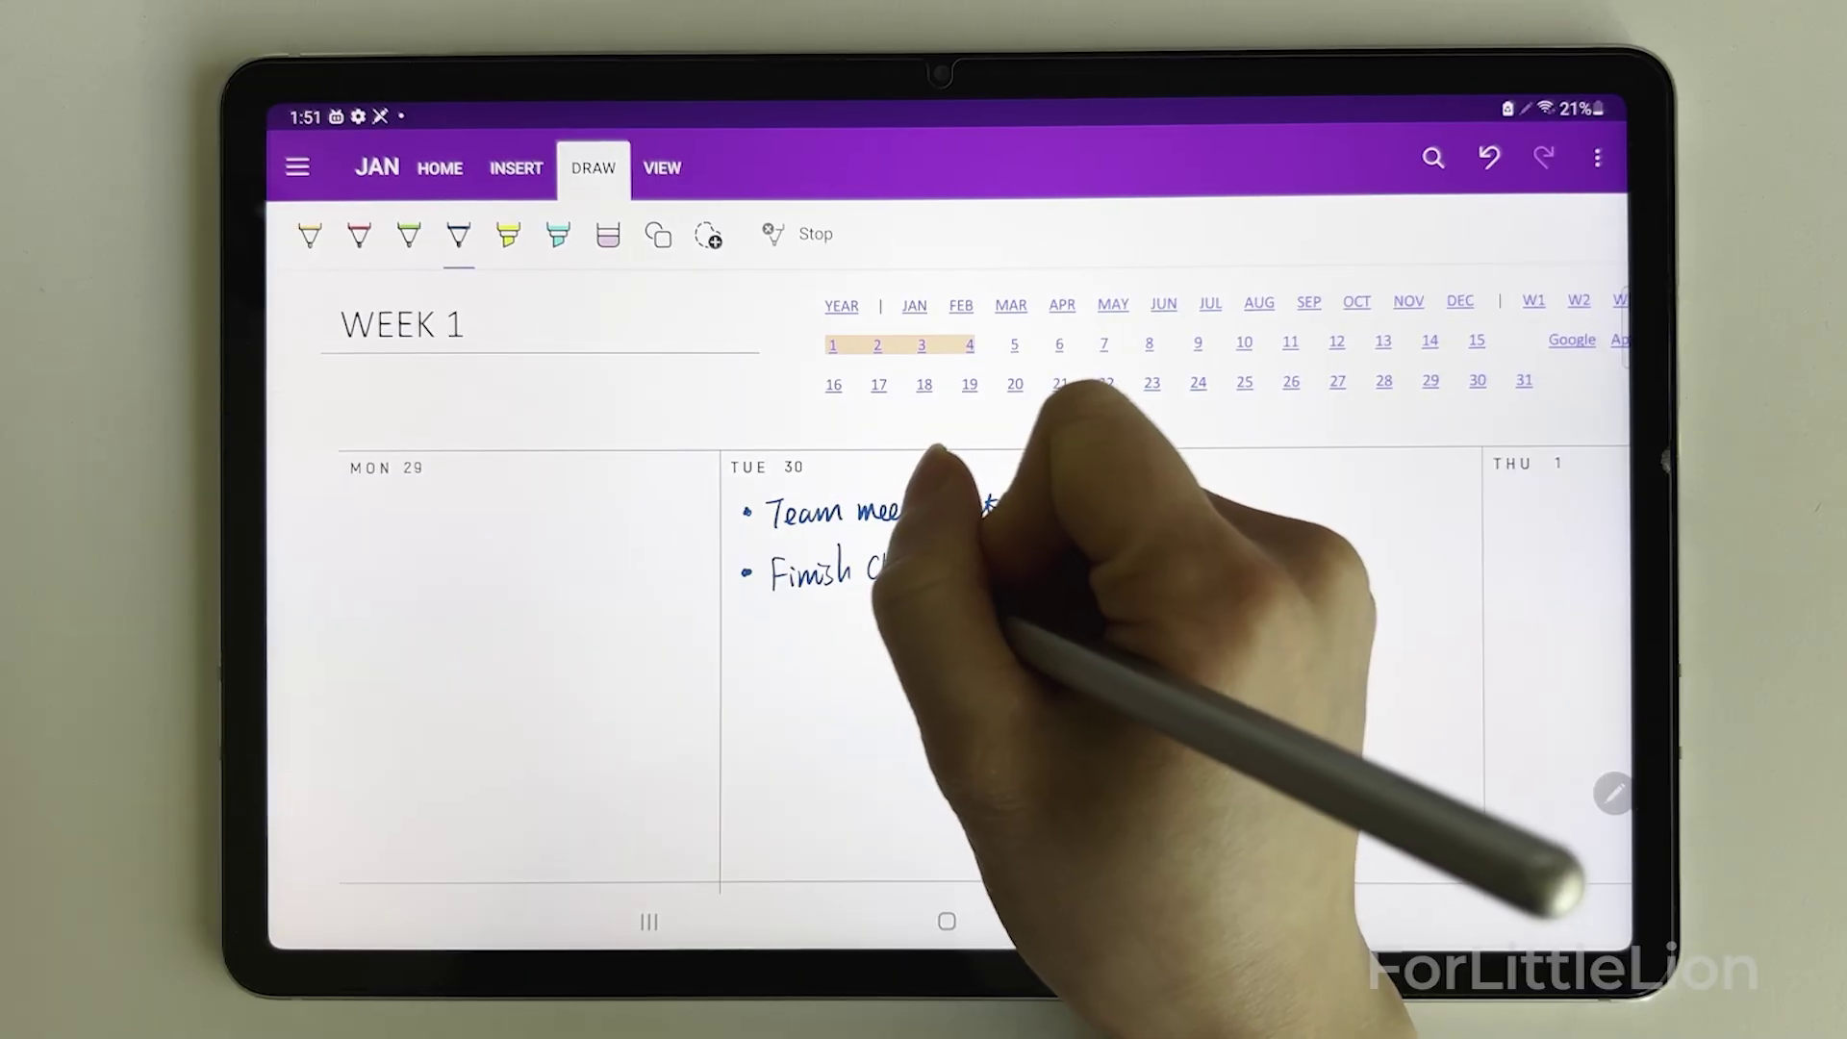
left_click_drag(924, 572, 986, 576)
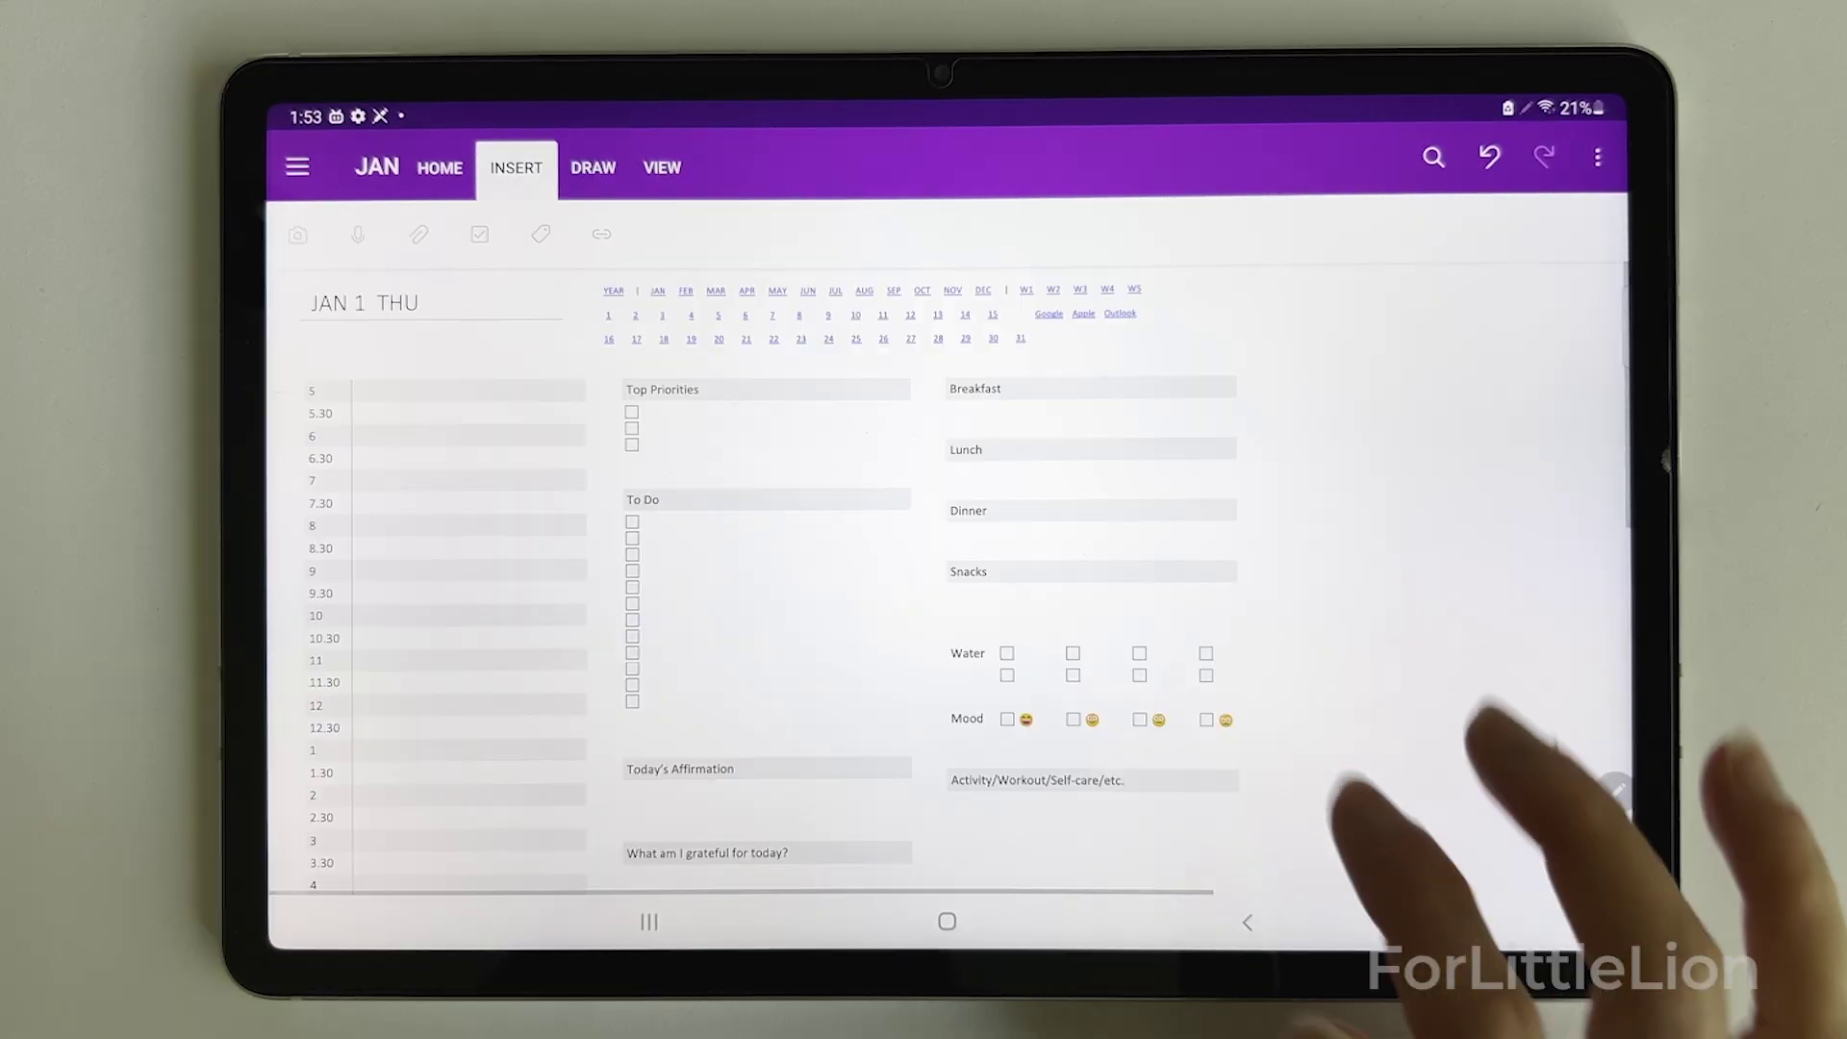
- Replace the JAN 1 THU page's Today's Affirmation heading with Socials
scroll(962, 577, "up", 5)
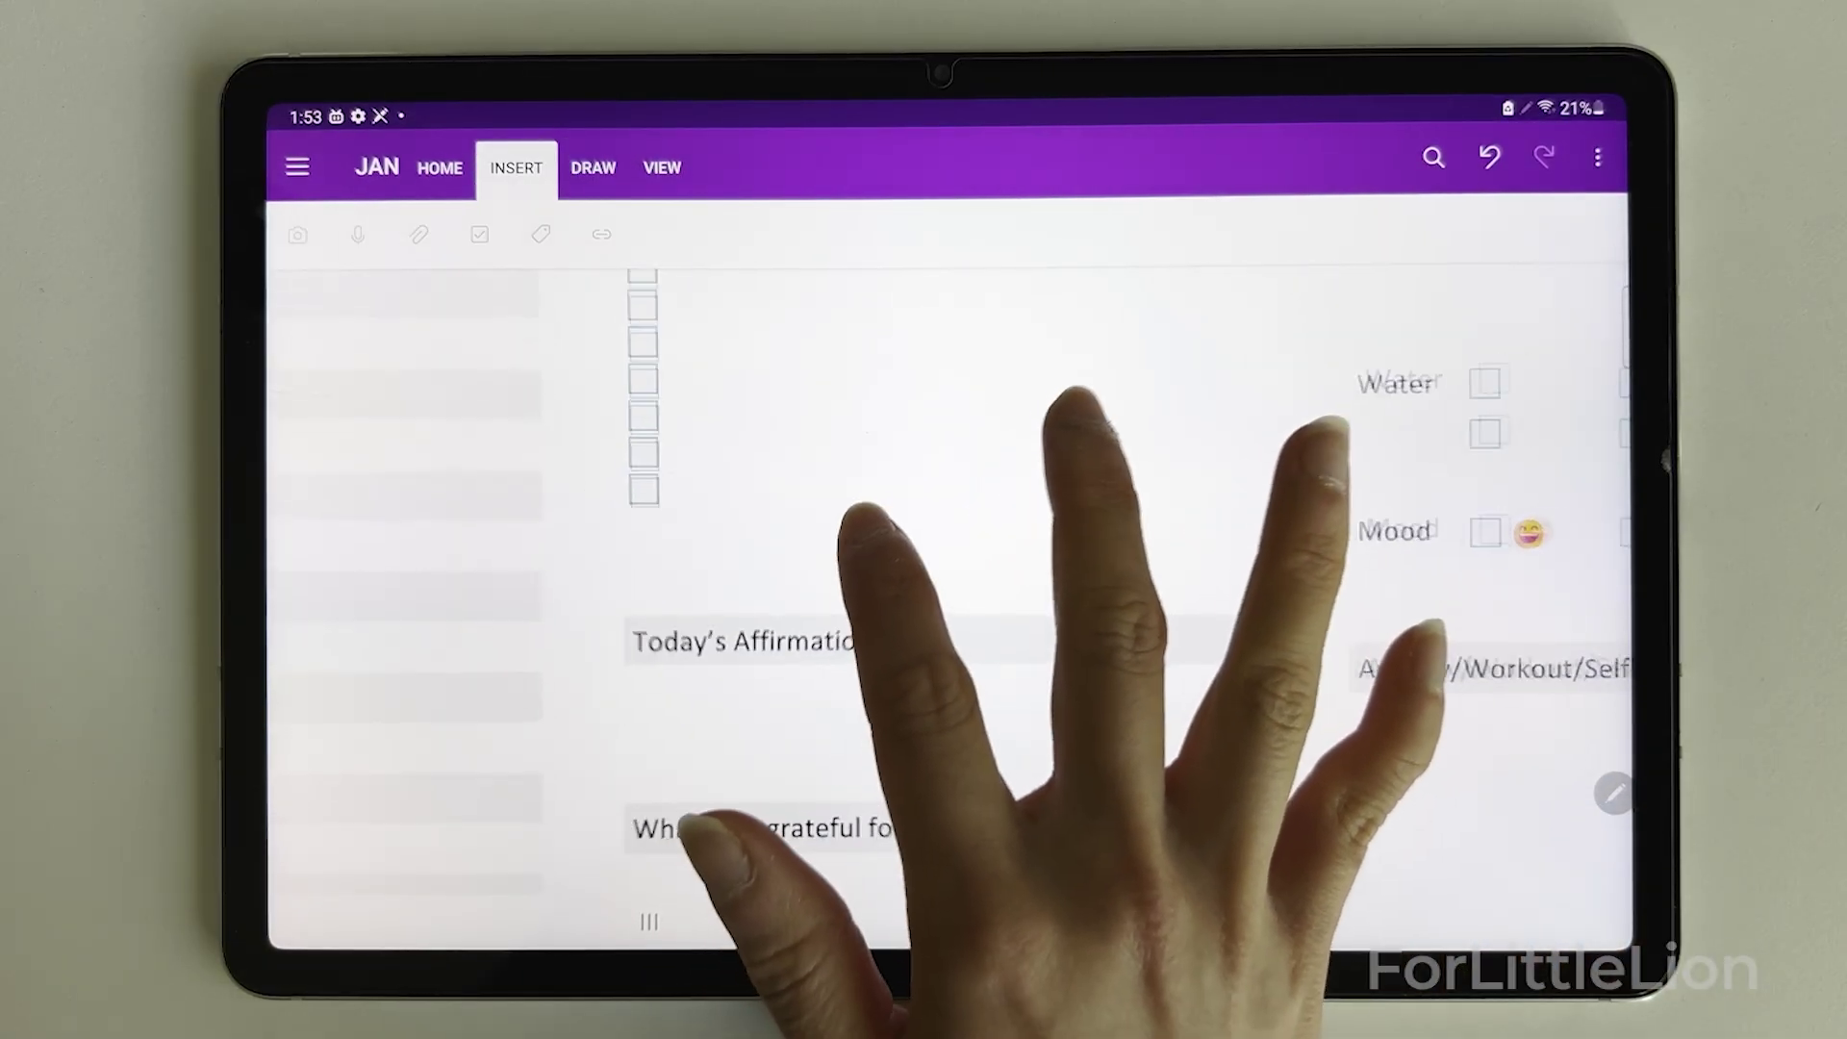
double_click(818, 639)
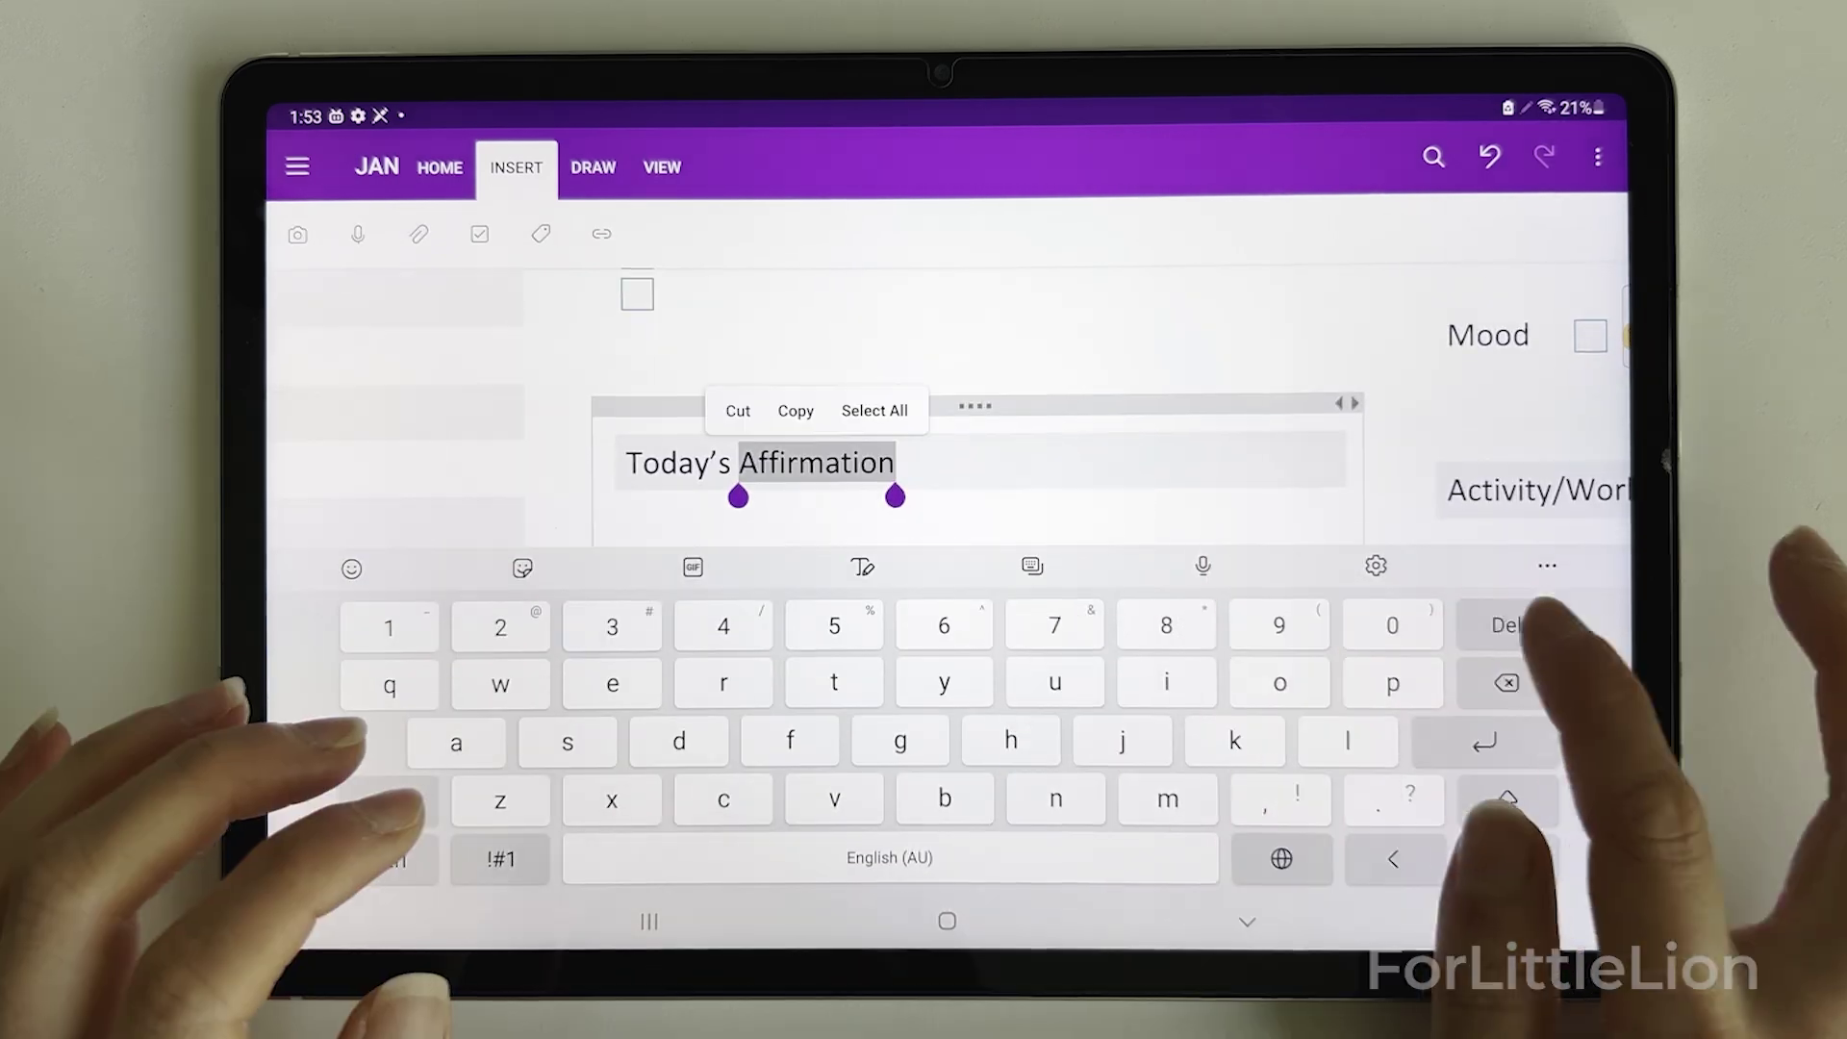
key("BackSpace")
key("BackSpace")
key("BackSpace")
key("BackSpace")
key("BackSpace")
key("BackSpace")
key("BackSpace")
key("BackSpace")
key("BackSpace")
type("Soc")
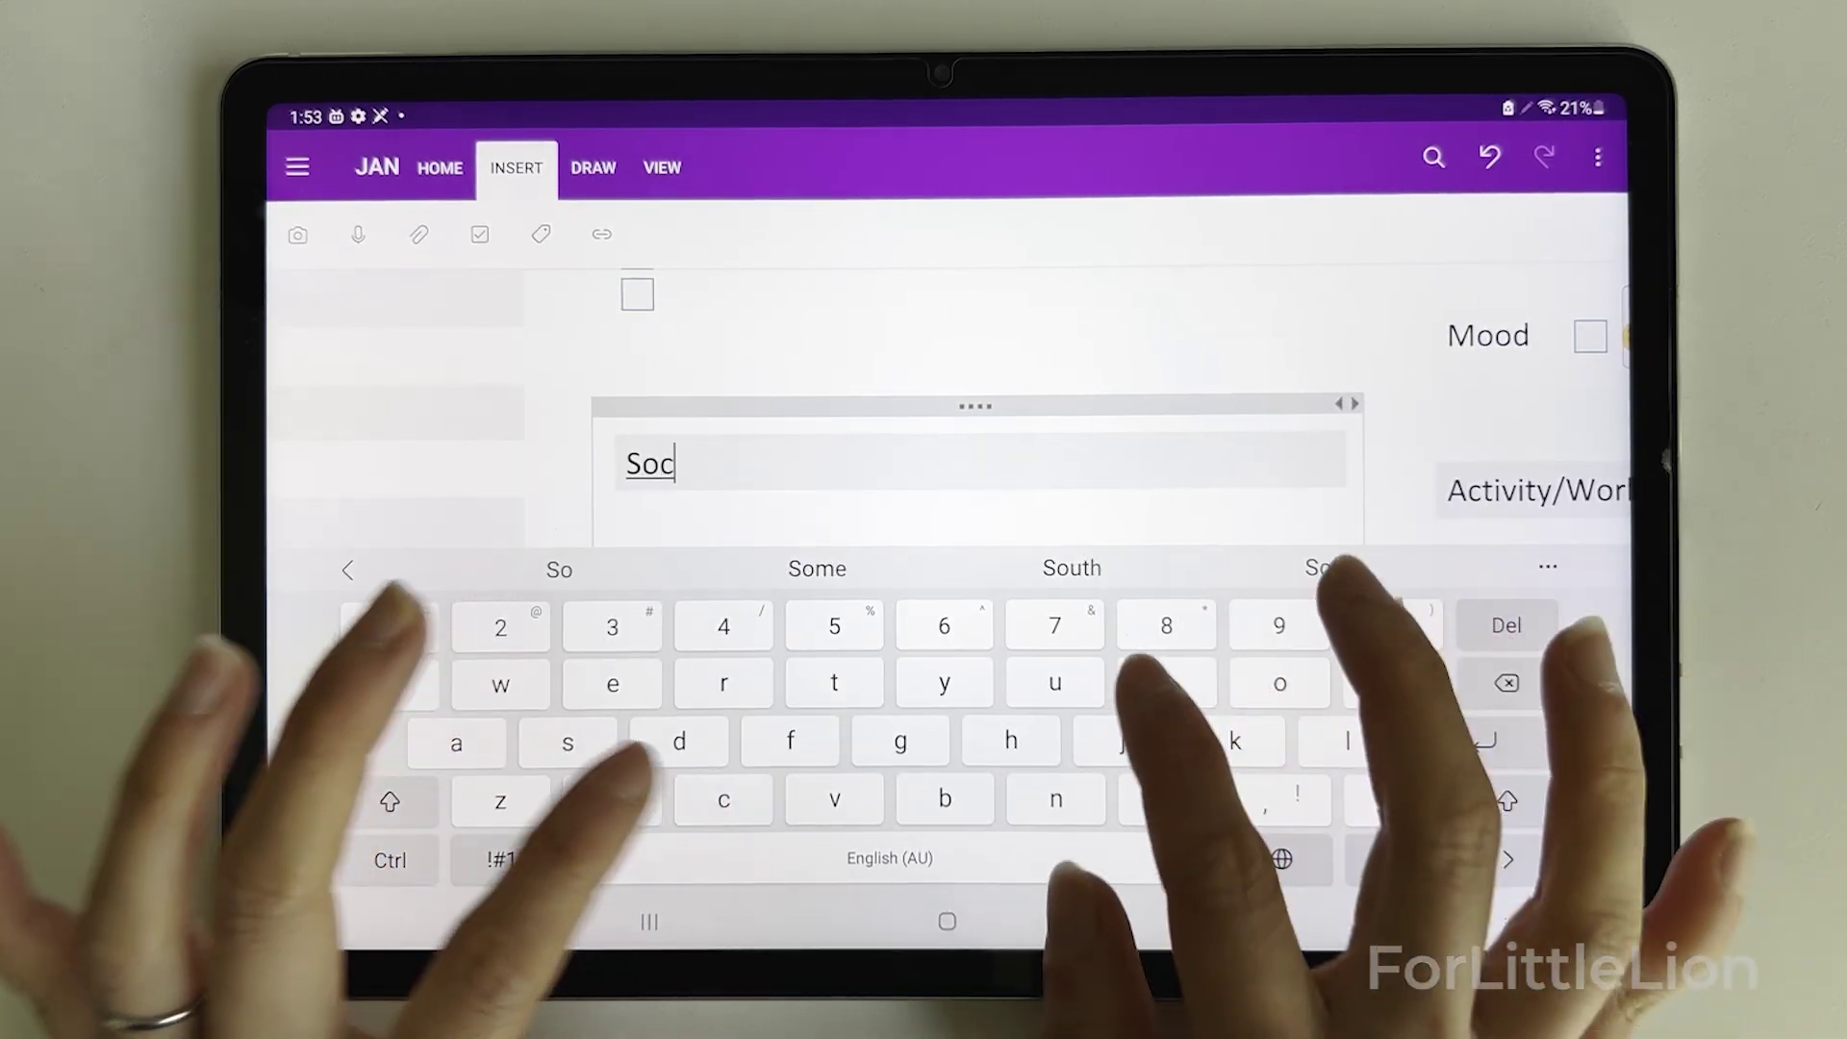
type("ials")
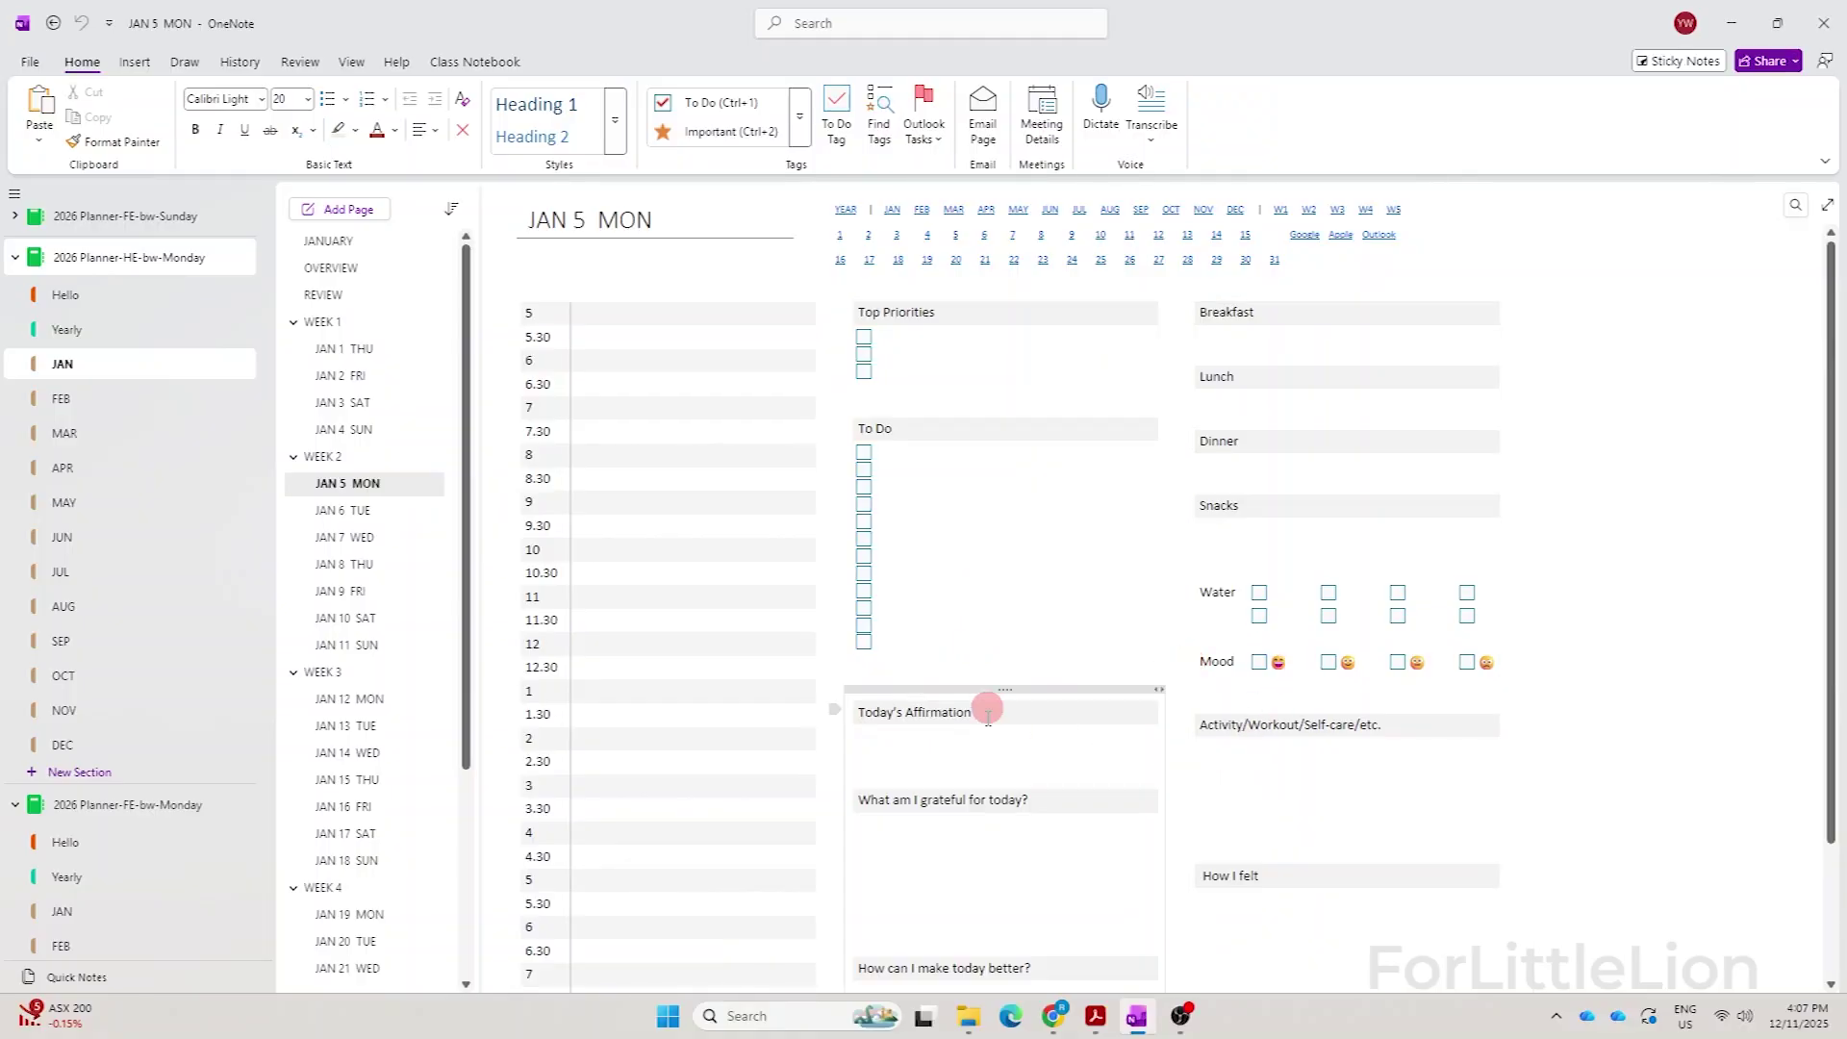
- On JAN 5 MON, enter a morning routine and breakfast schedule item plus the day's other entries
left_click(142, 916)
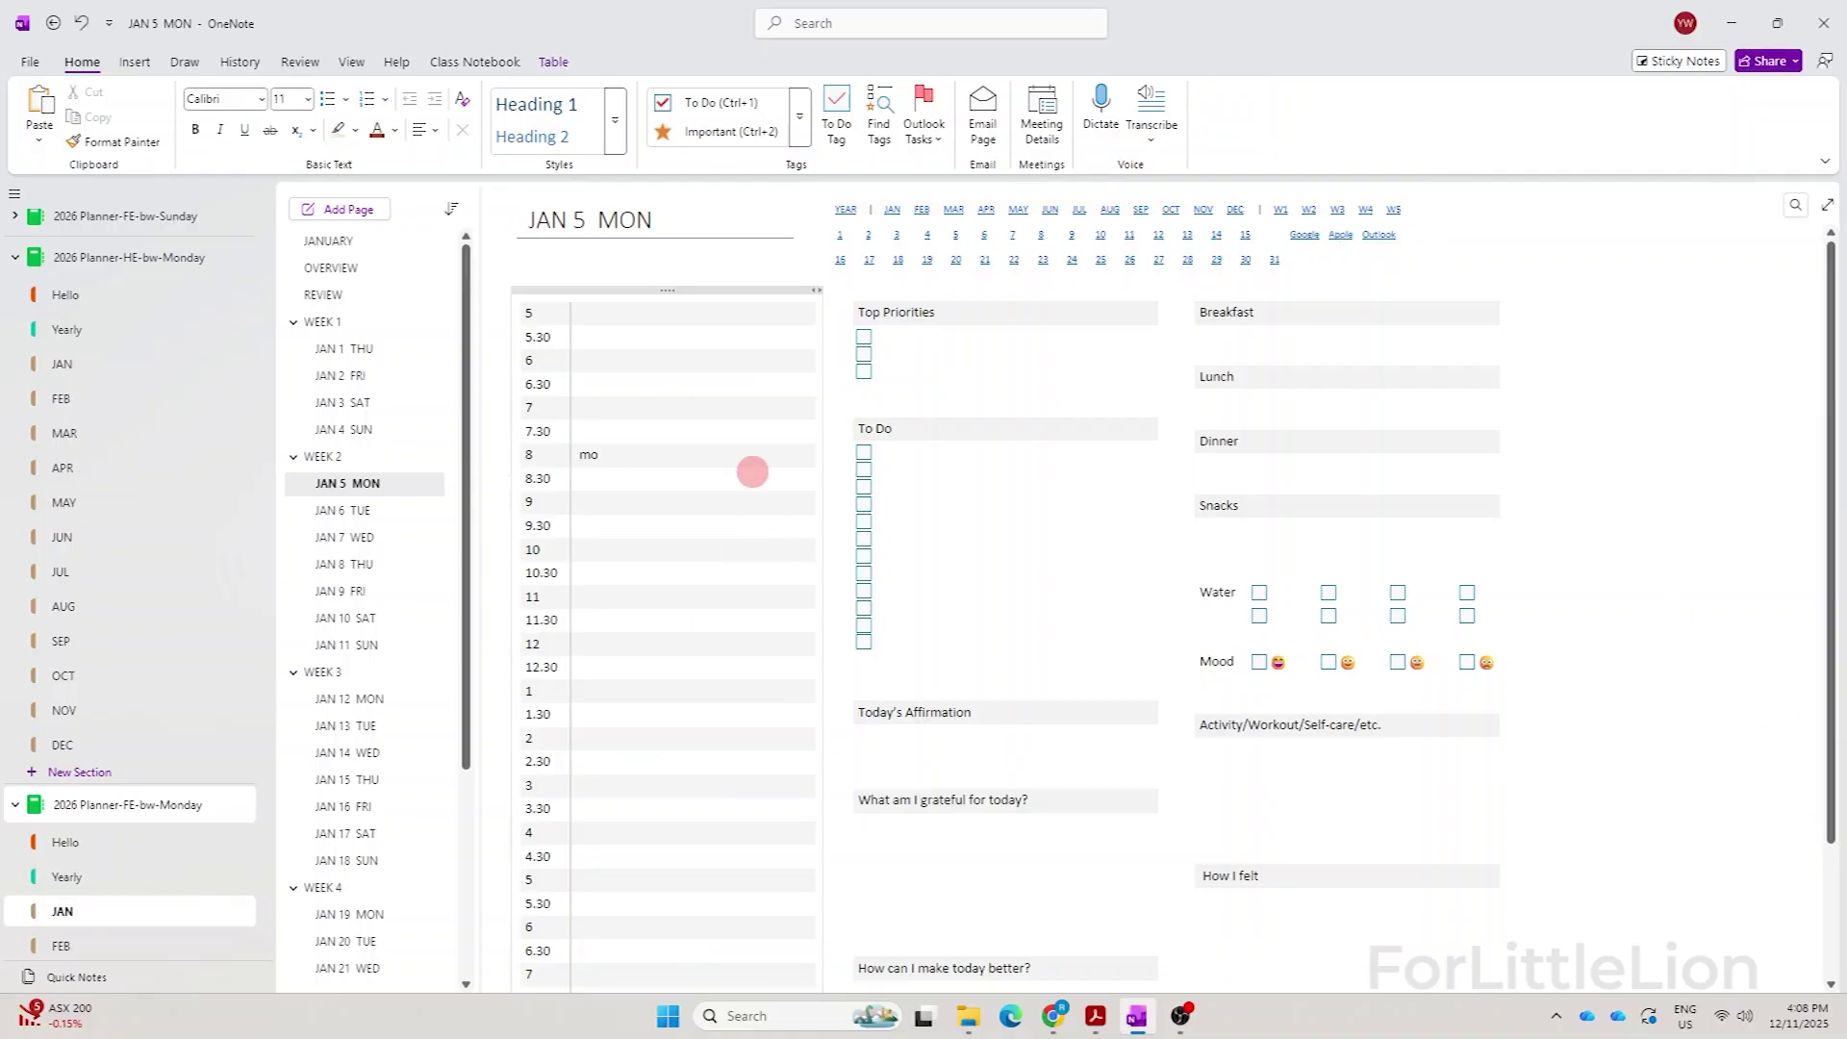
type("morning routine and brea")
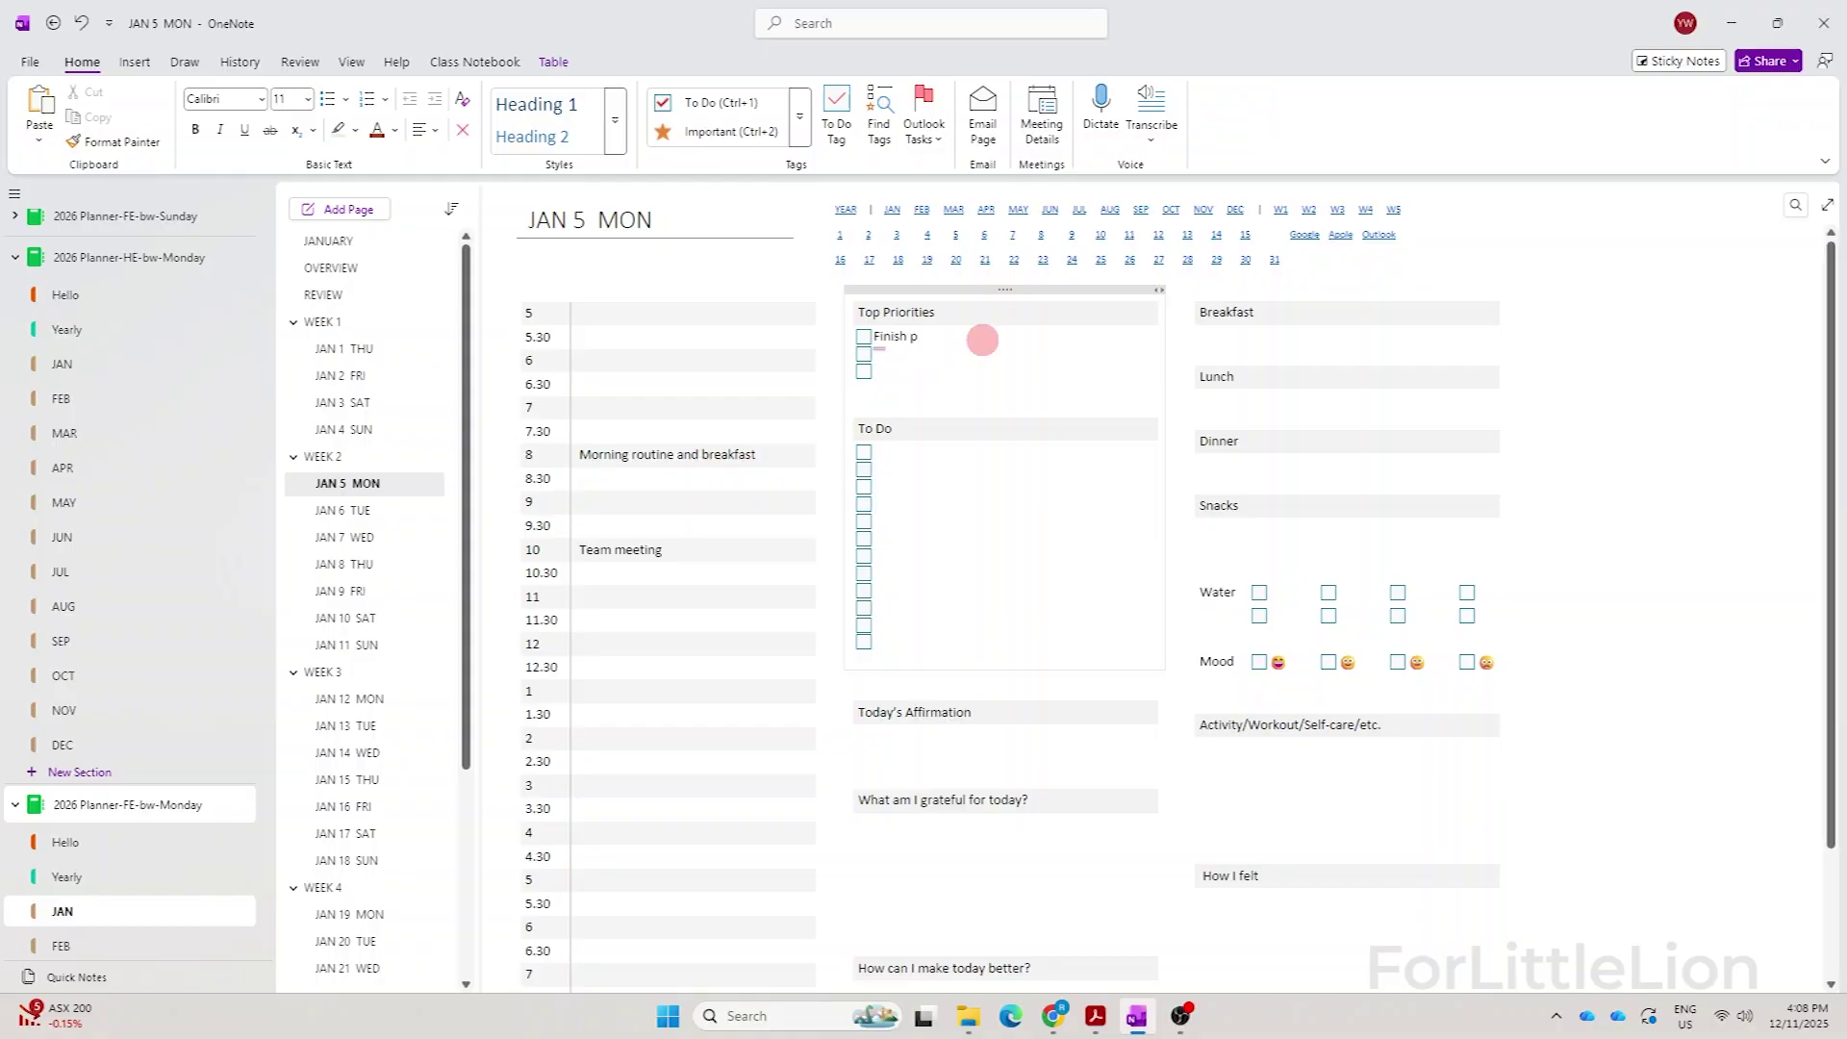
type("ec")
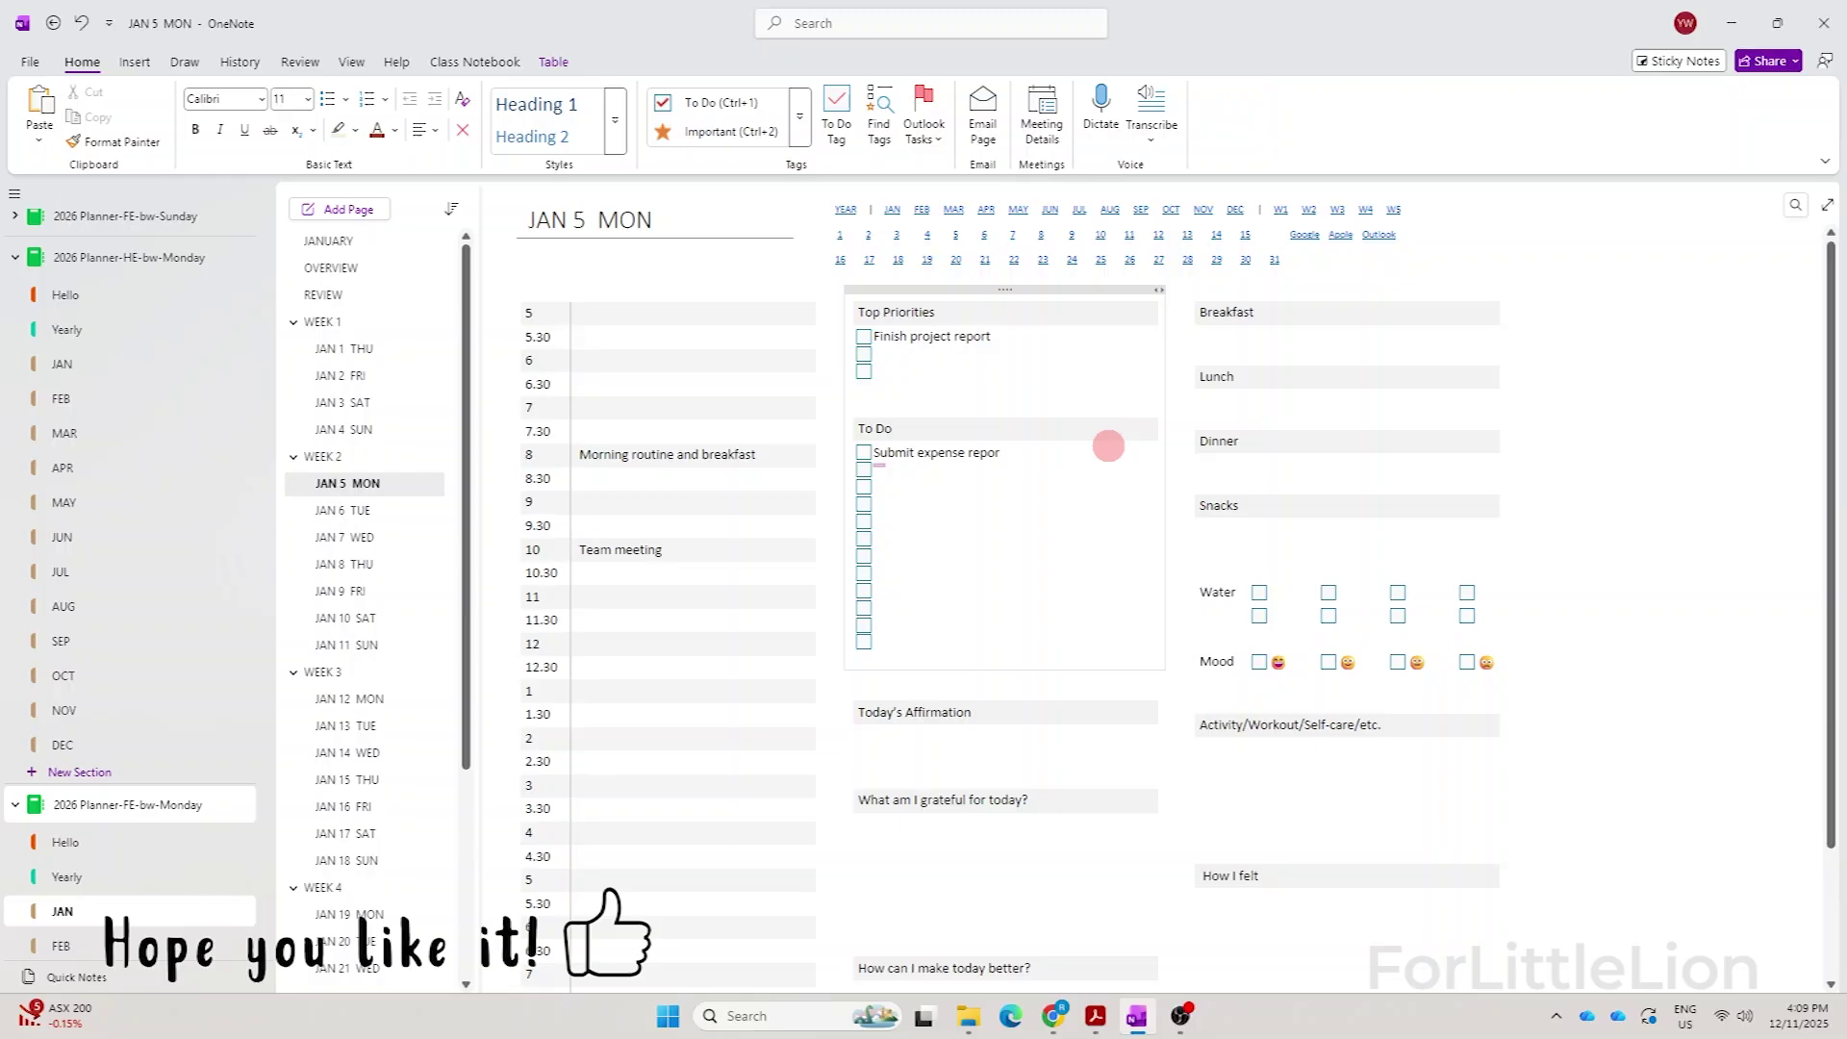
type("c")
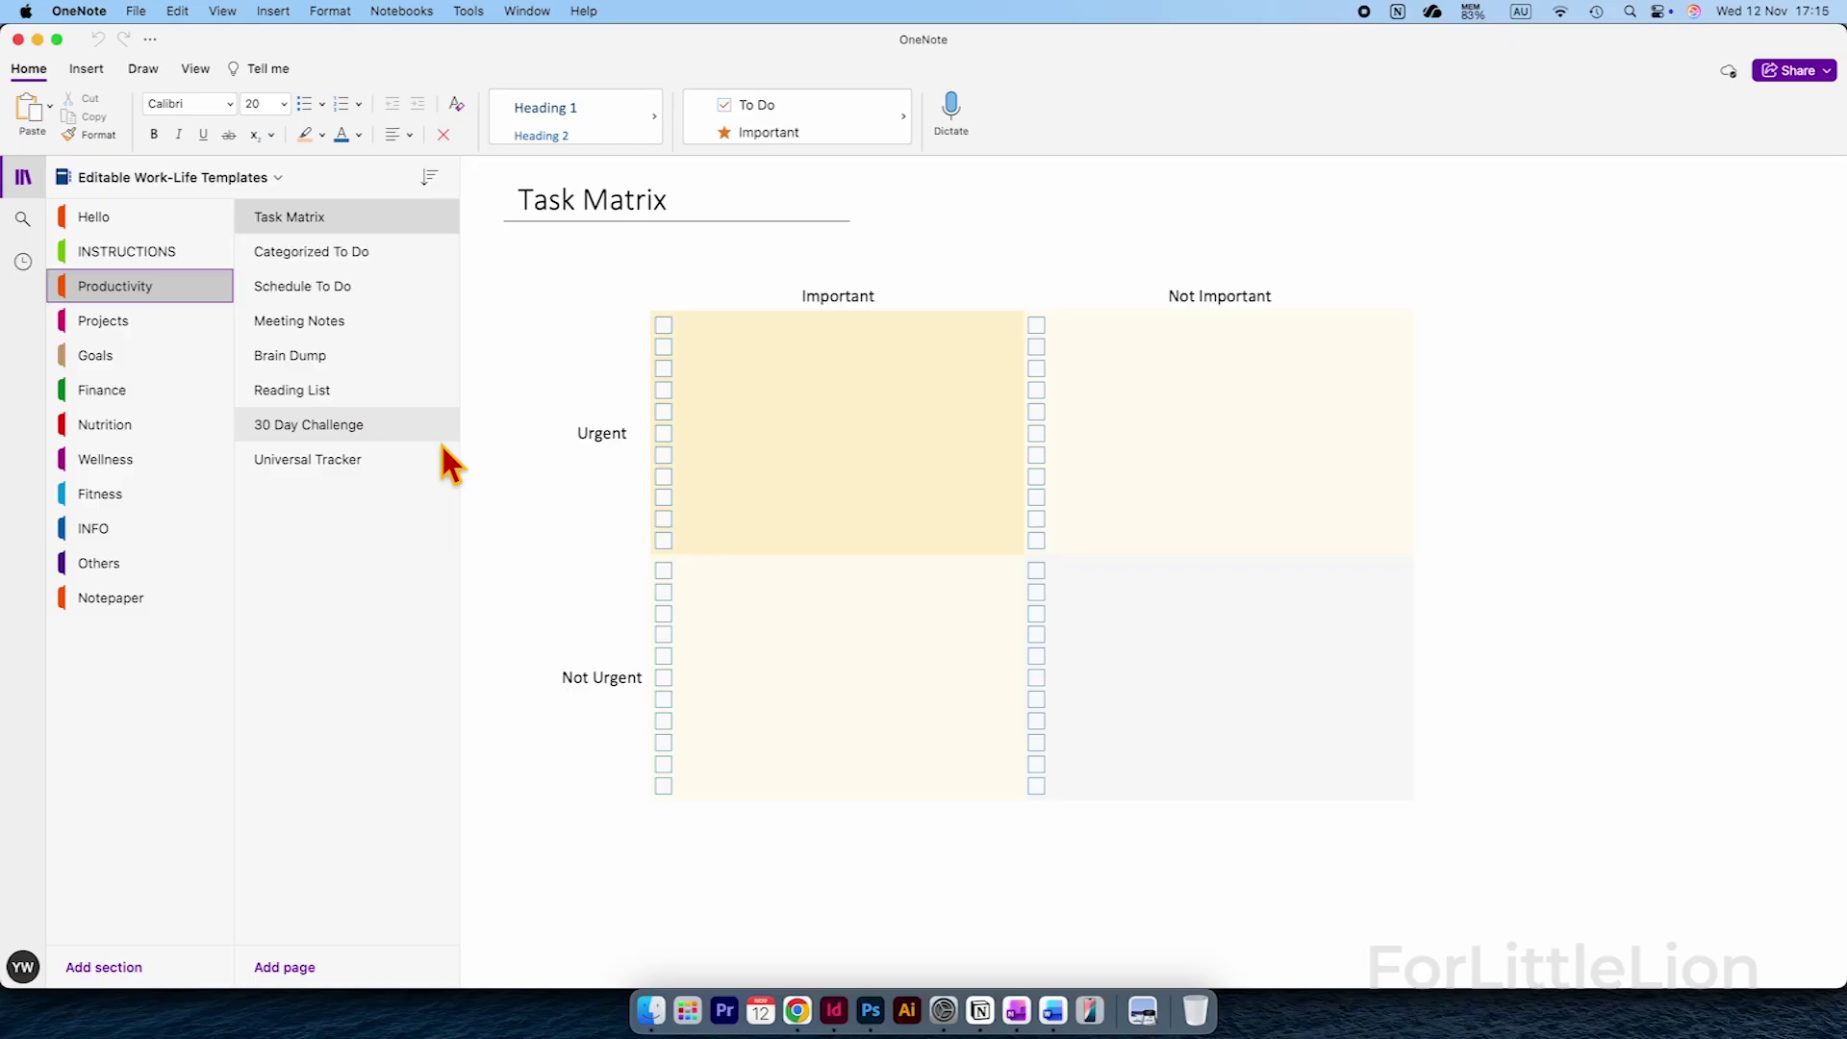
- Browse the Meeting Notes and Reading List templates, then Projects' Project Planner A and B
left_click(358, 322)
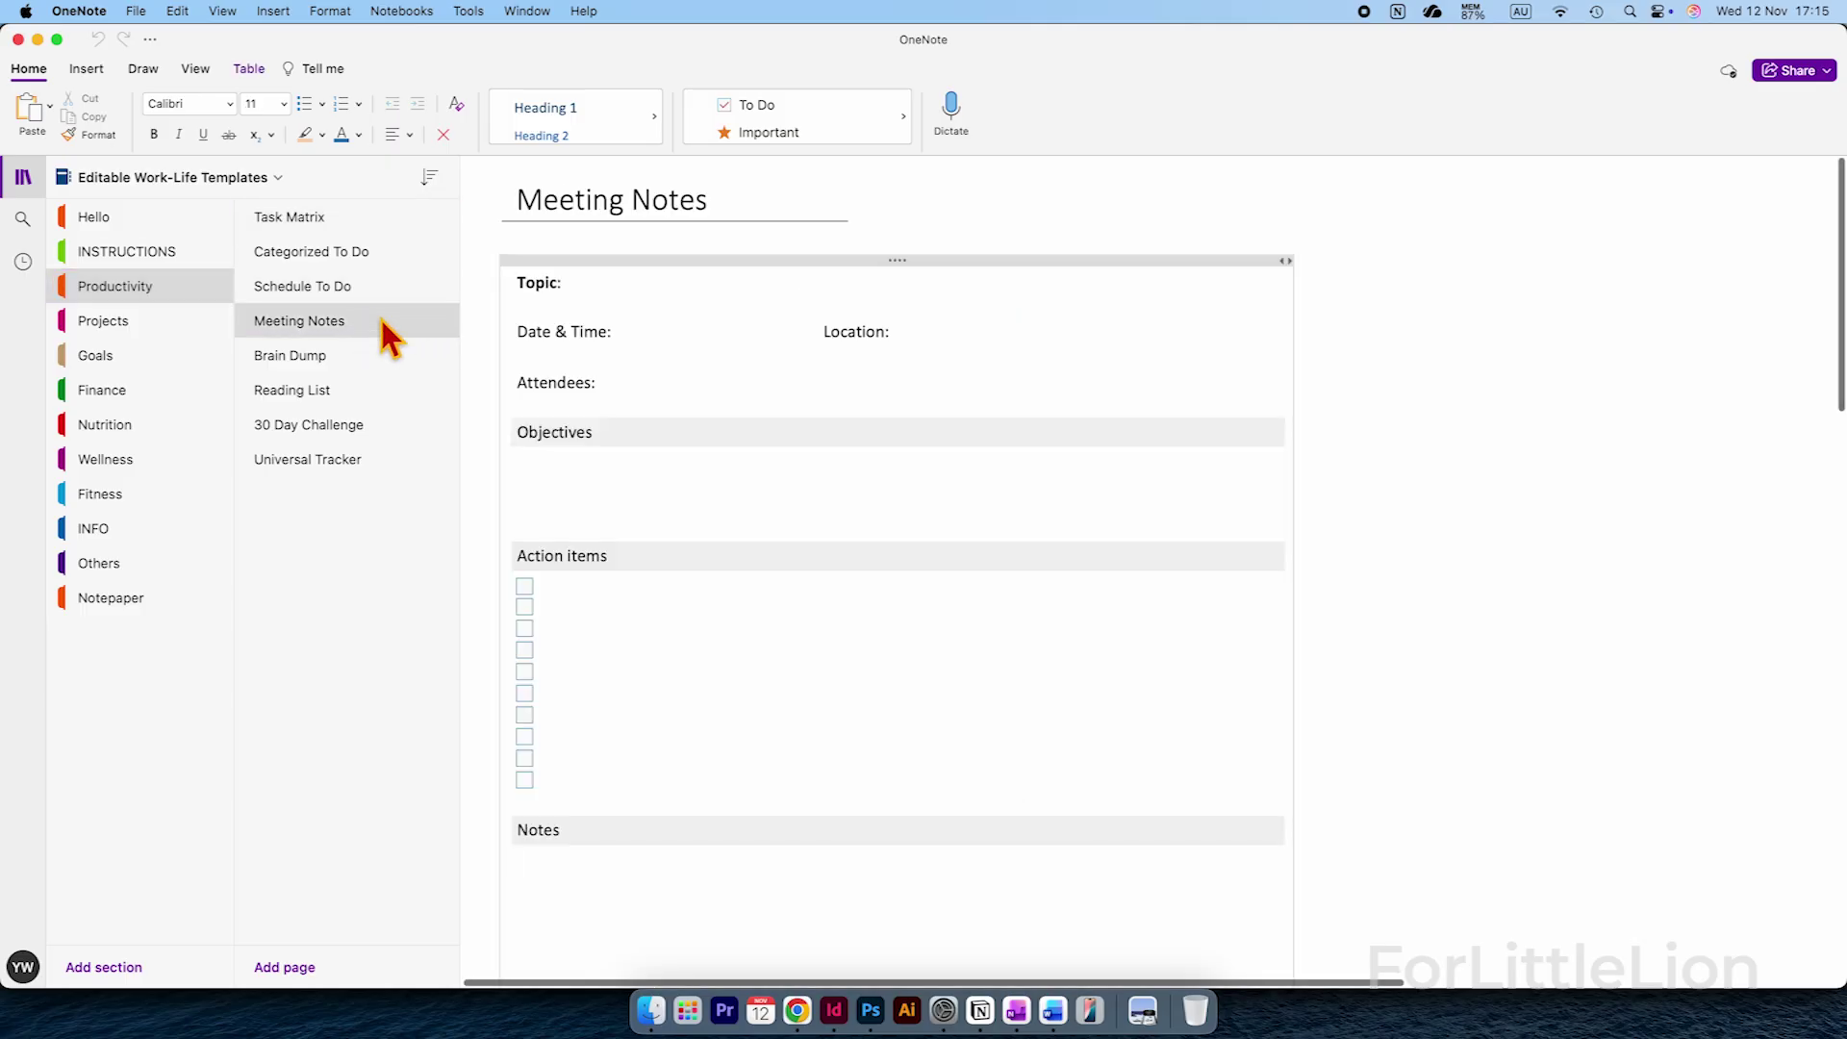
left_click(339, 390)
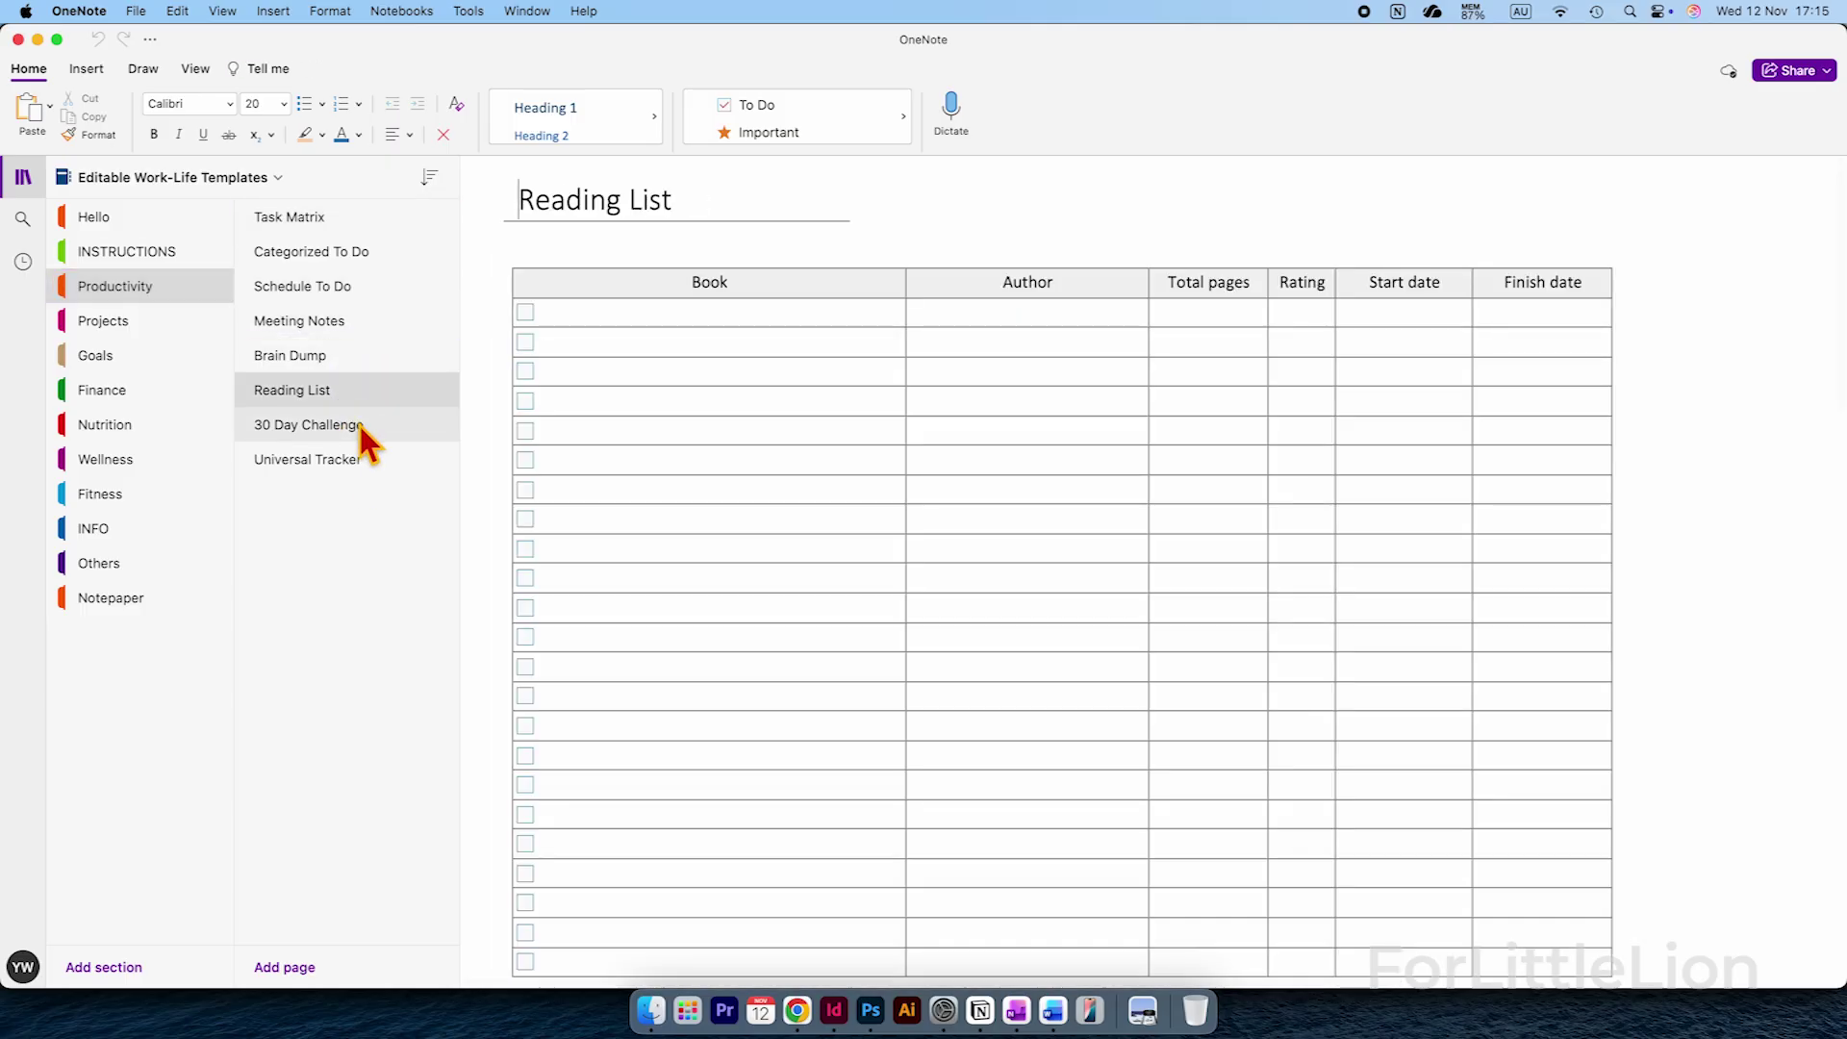
left_click(170, 324)
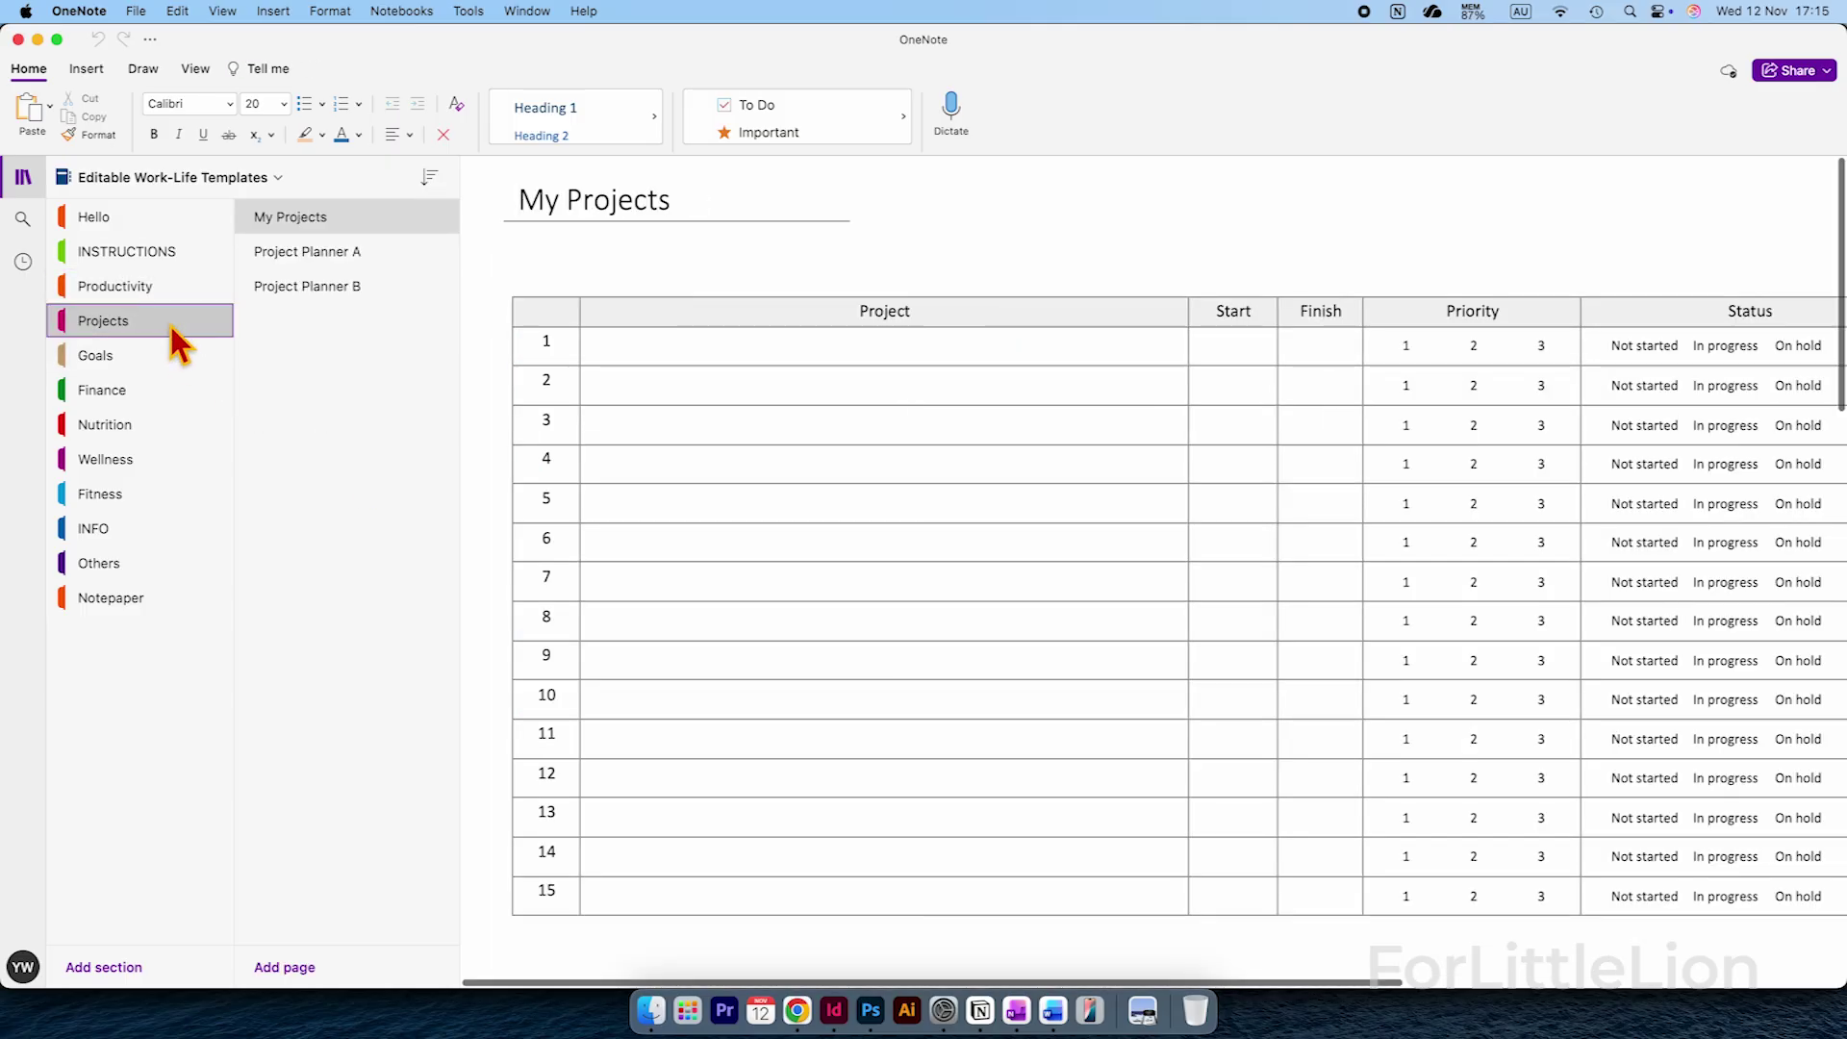
left_click(356, 264)
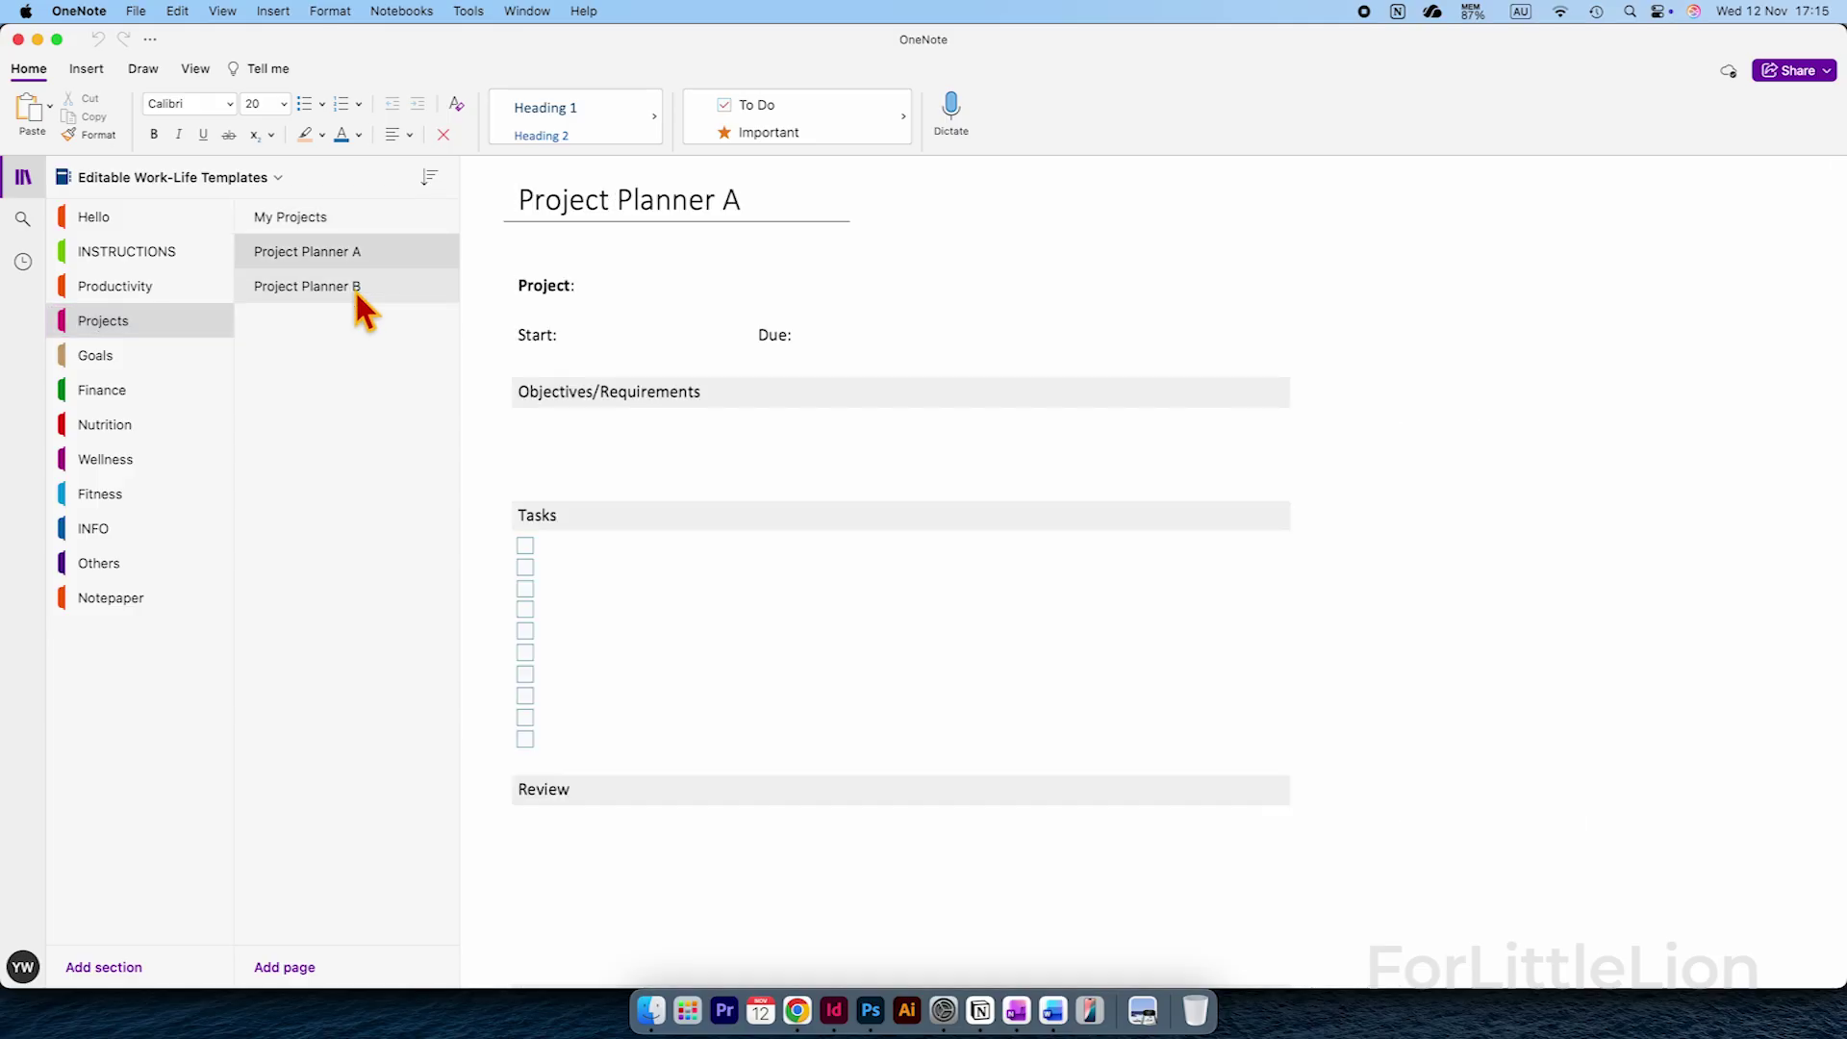
left_click(357, 286)
- View the Goals section's Goal Tracker and Goal Planner, then Finance's Expense Tracker
left_click(164, 358)
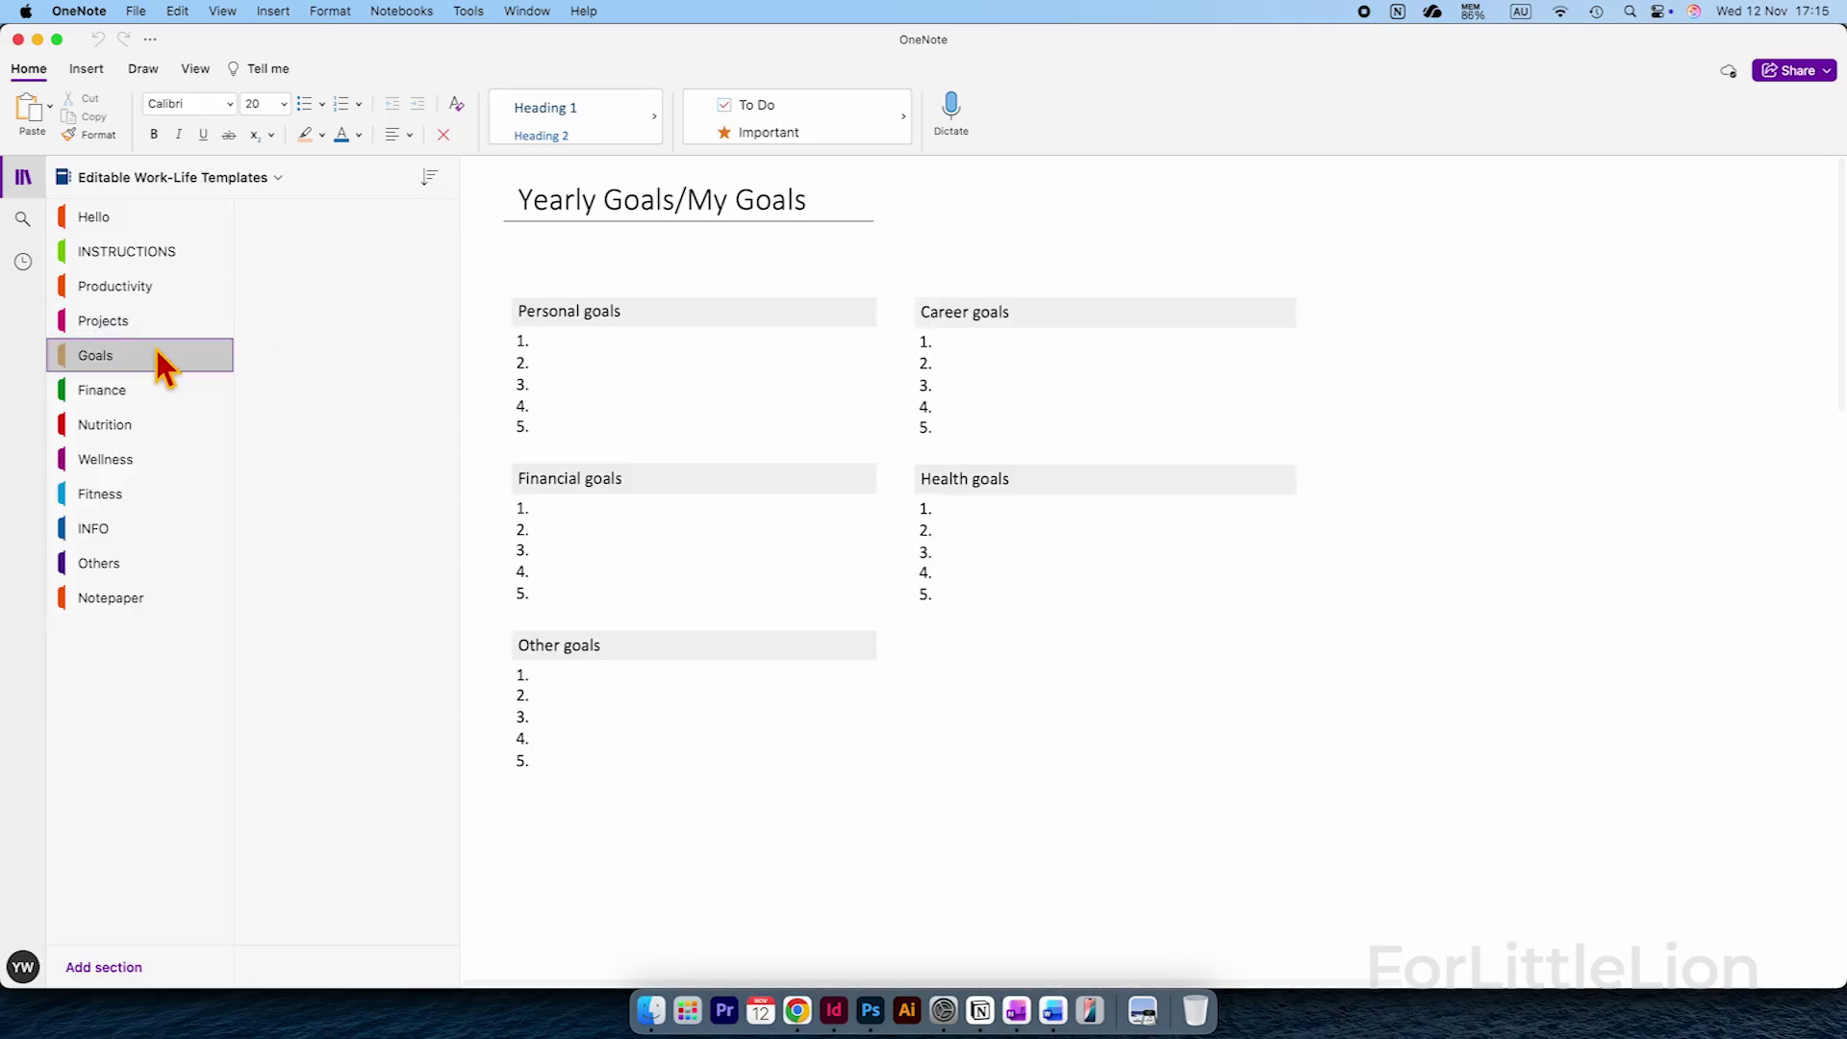
left_click(360, 256)
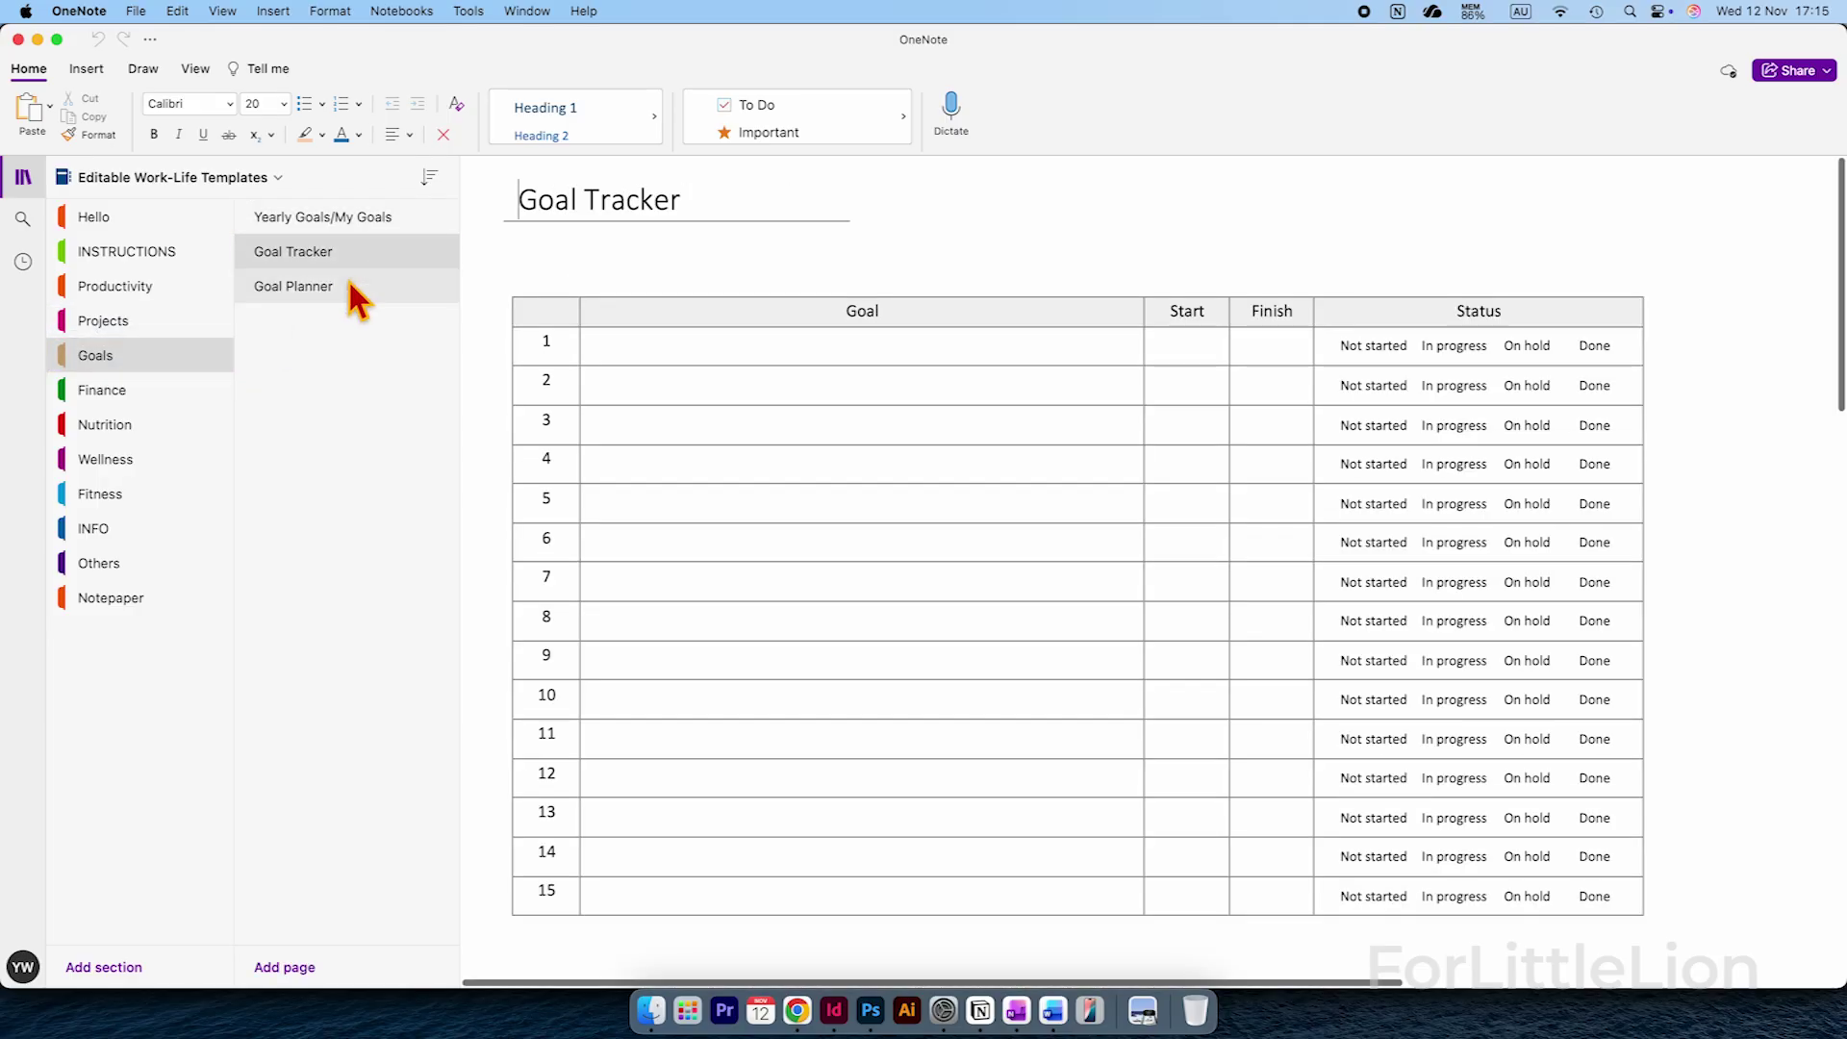
left_click(348, 279)
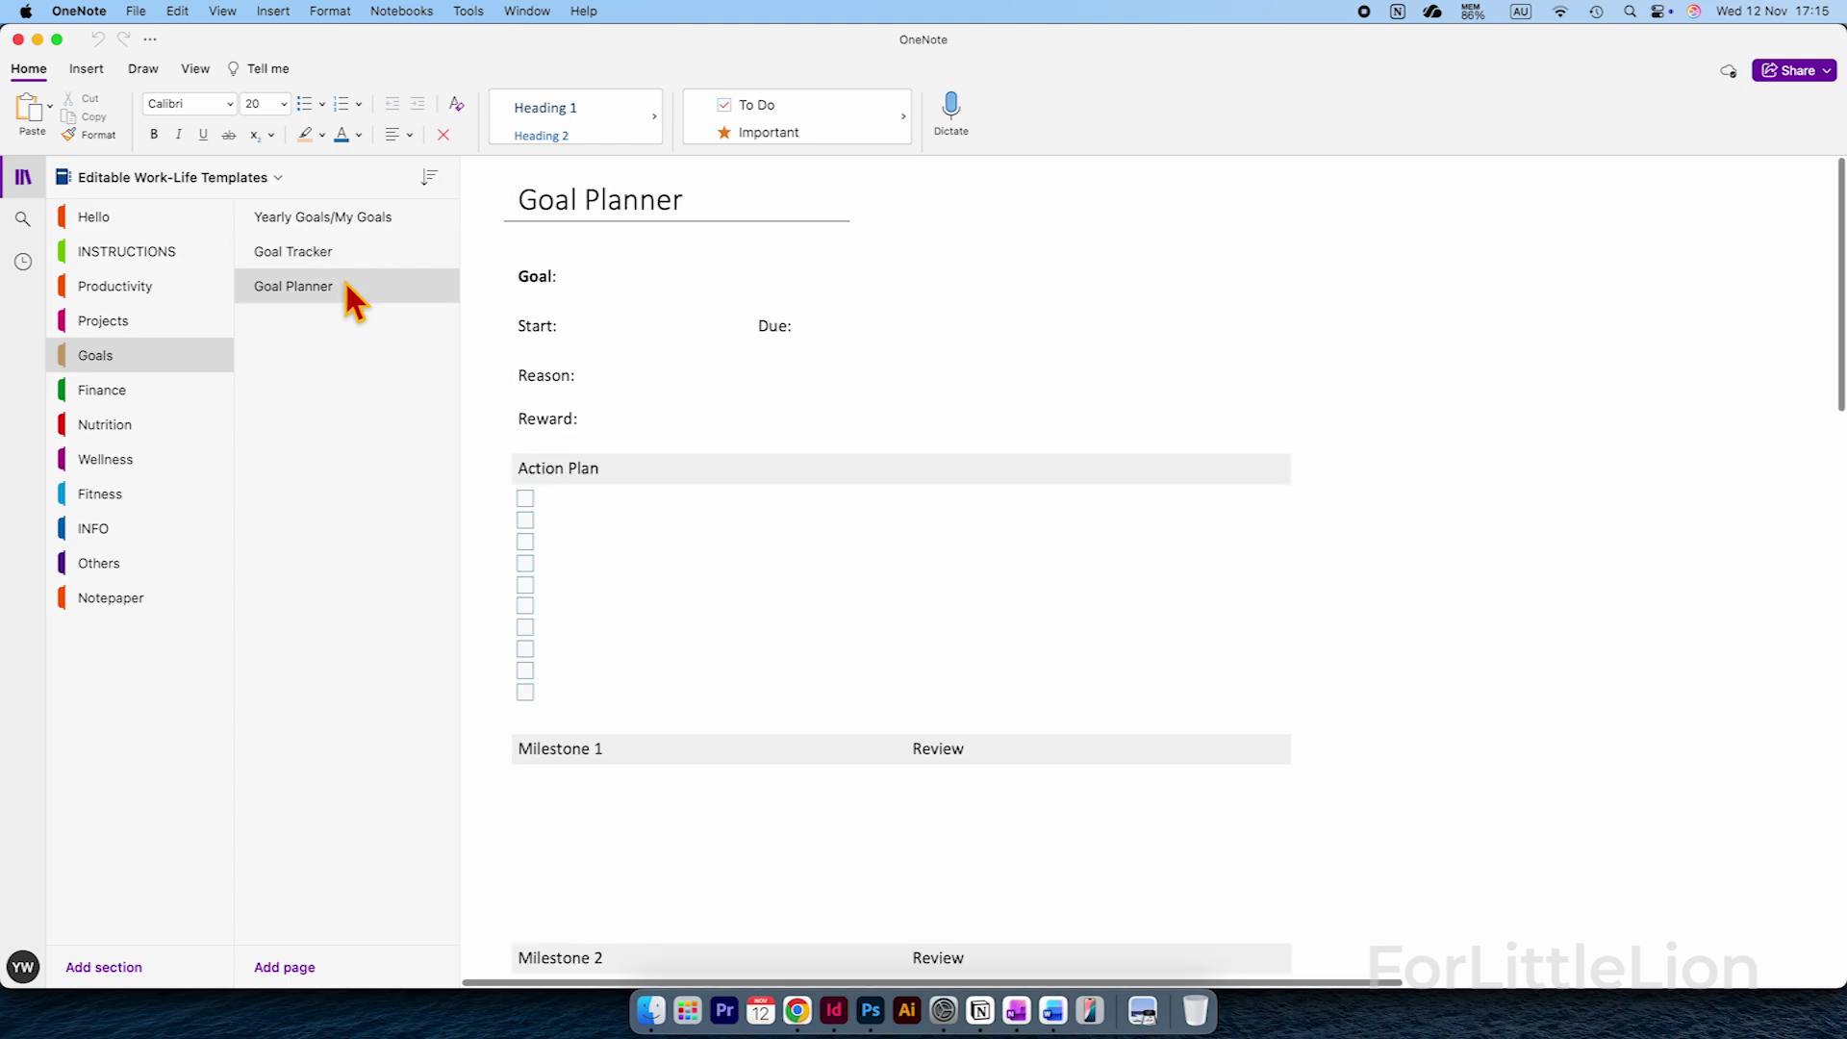
left_click(165, 390)
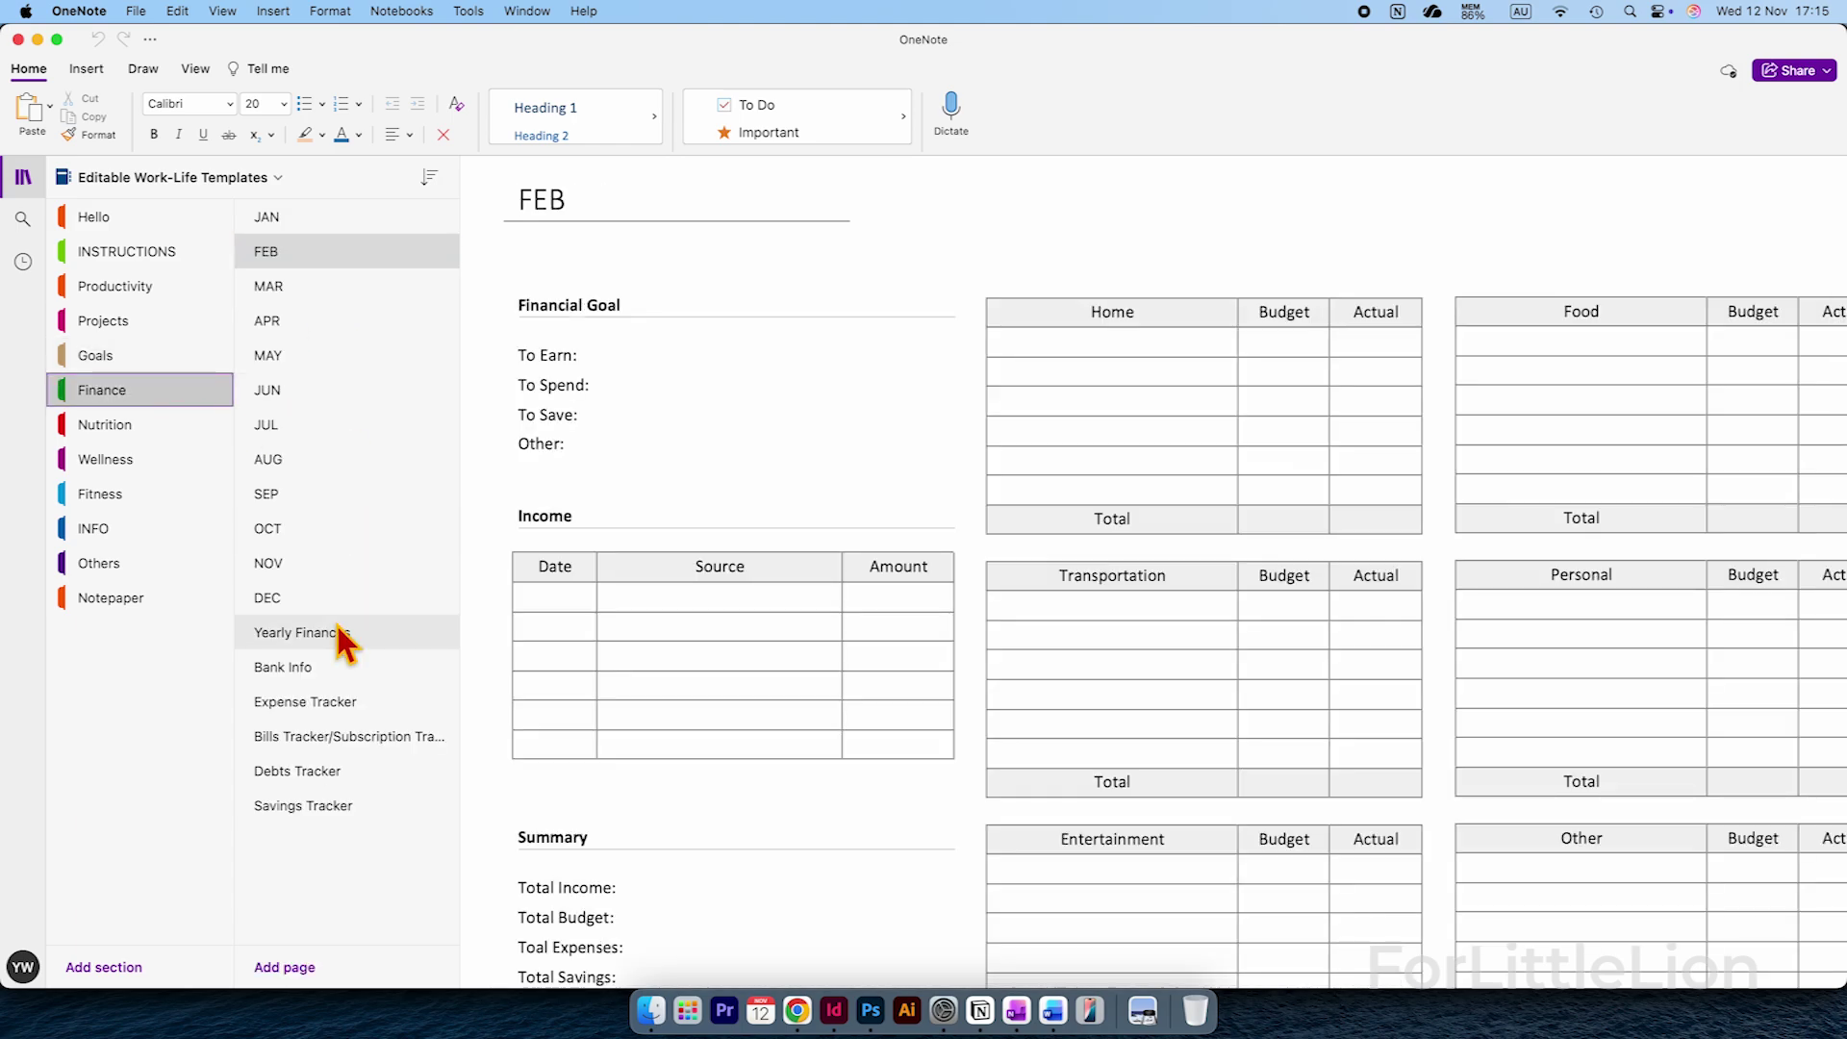
left_click(319, 696)
- Look at the Nutrition and Wellness sections, then return to Productivity's Meeting Notes page
left_click(133, 423)
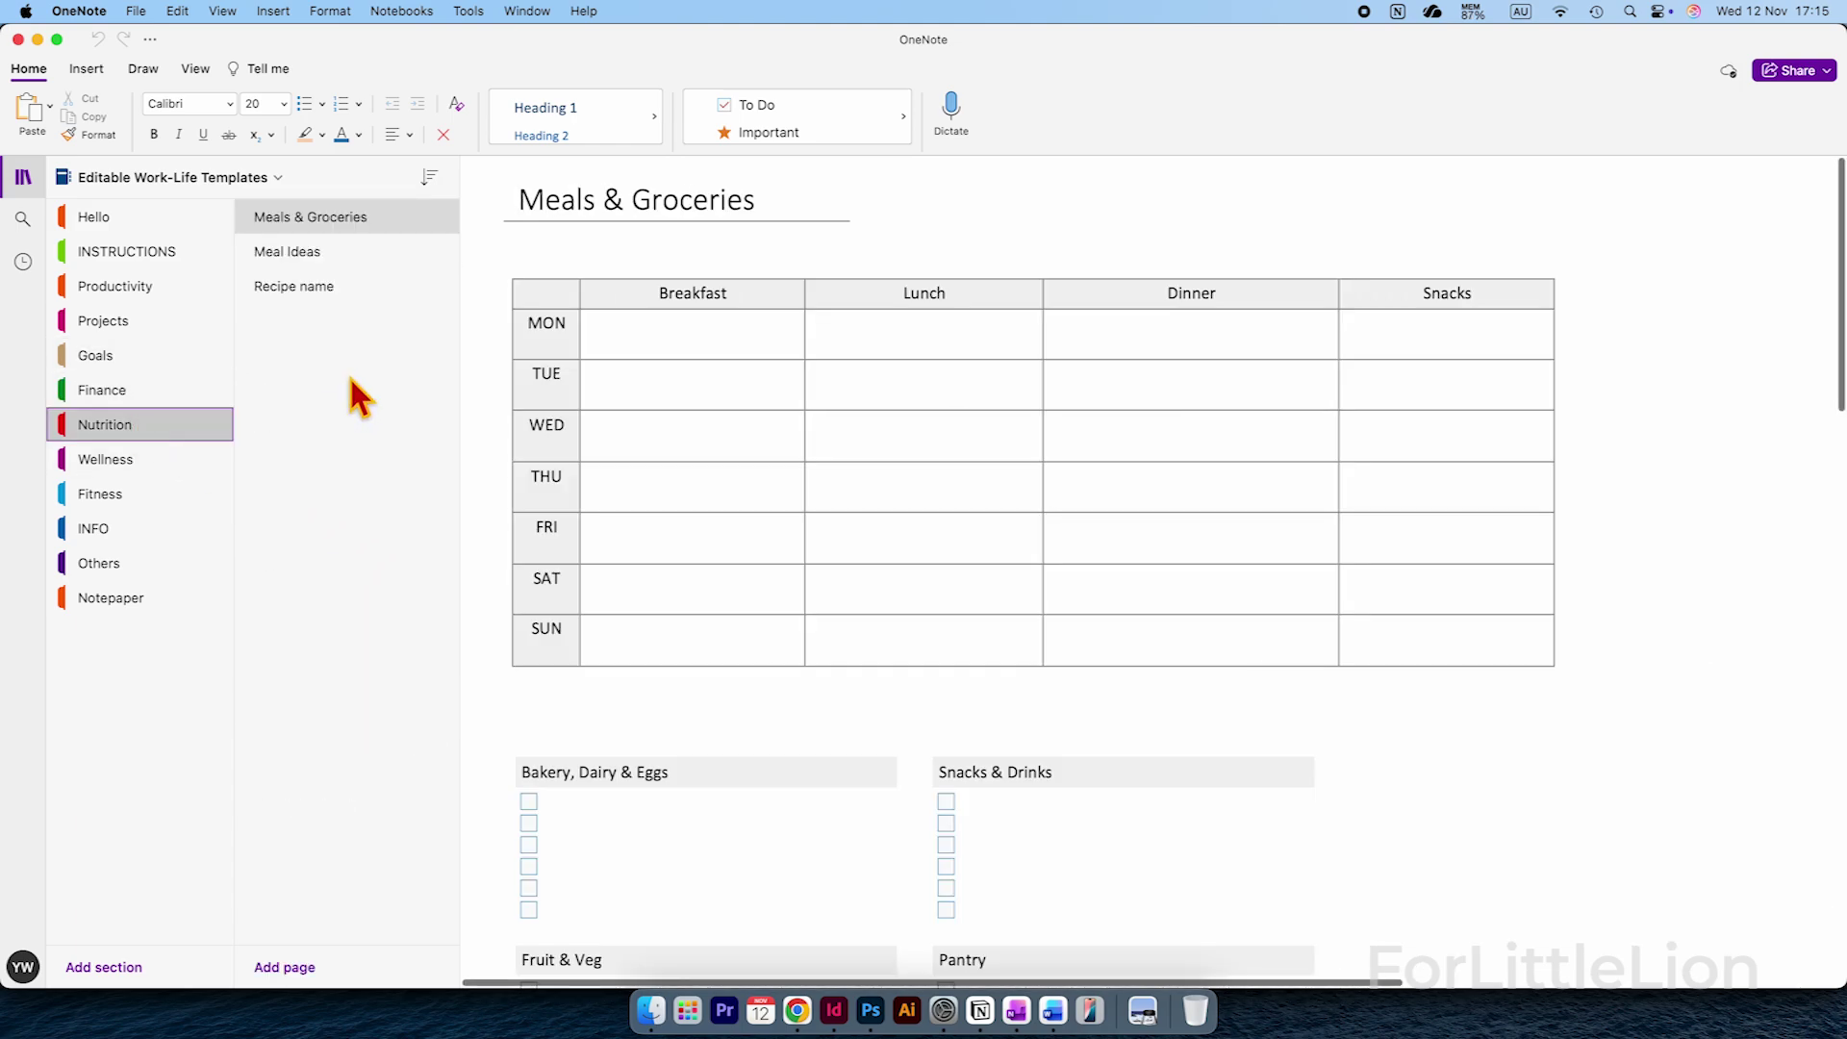
left_click(169, 466, "shift")
left_click(169, 478)
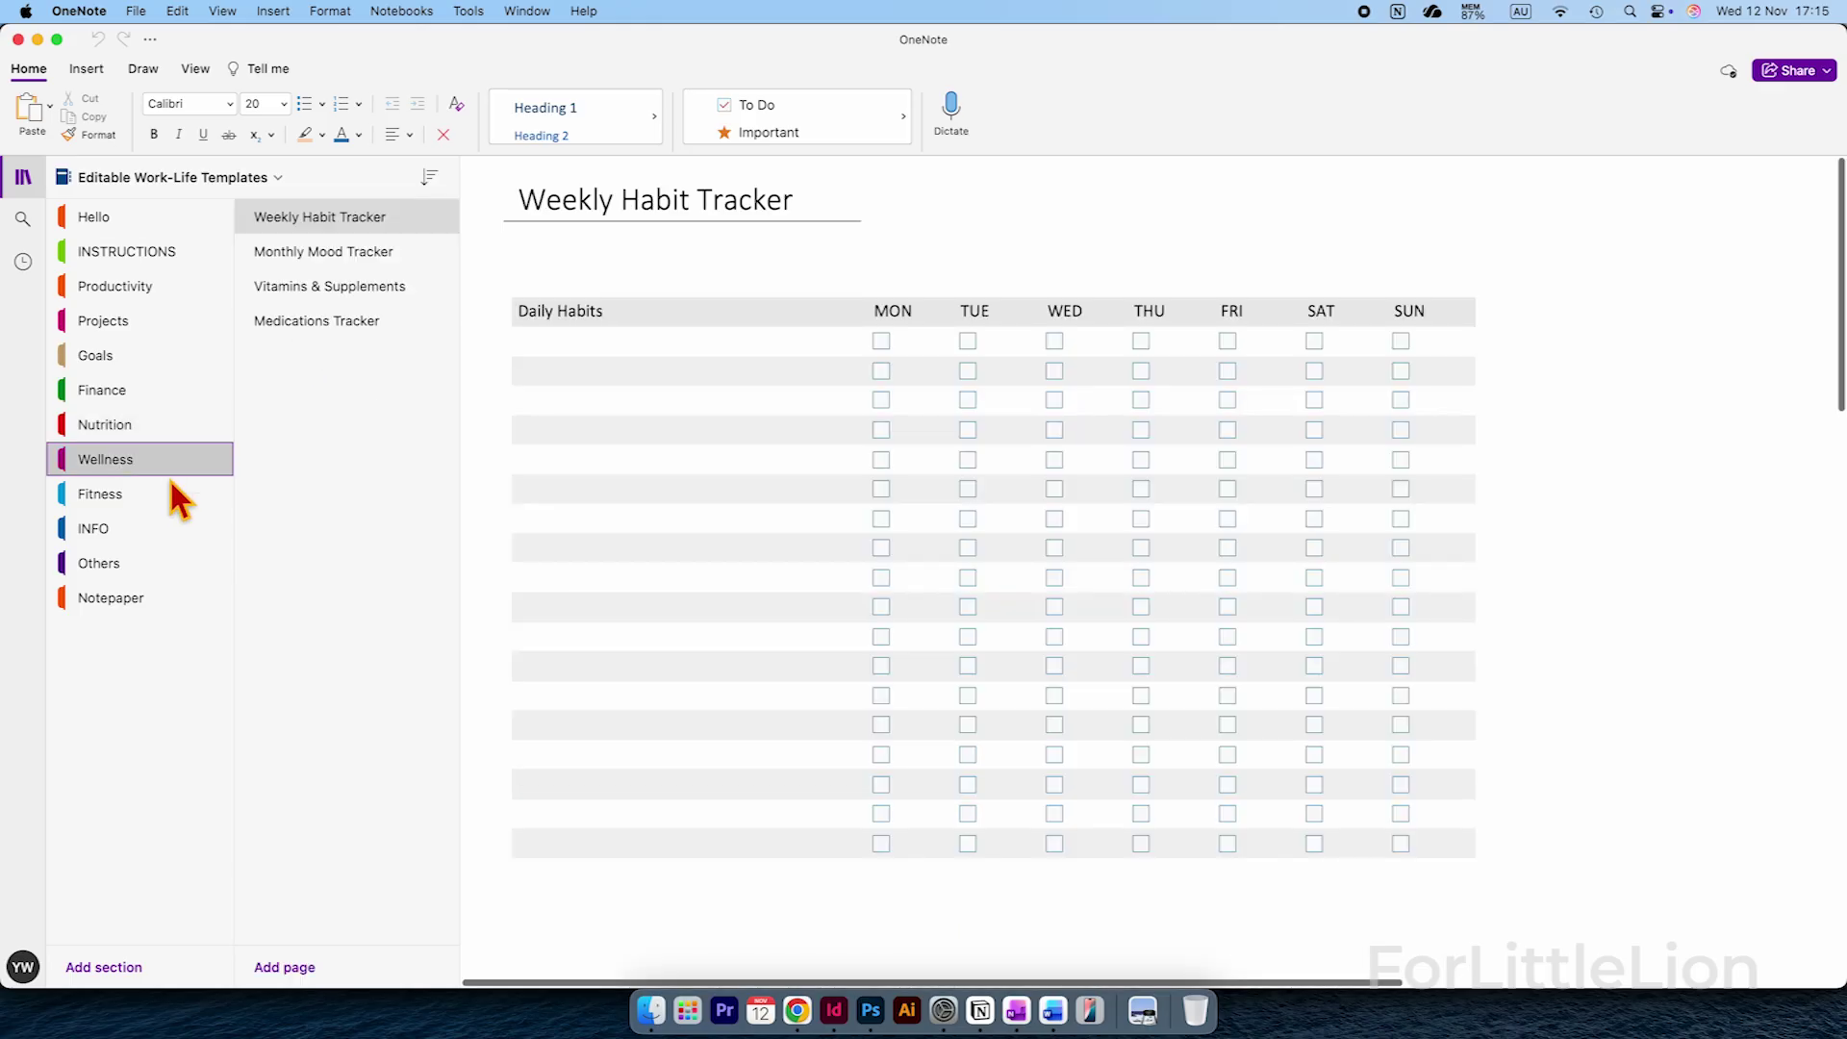
left_click(115, 286)
left_click(306, 321)
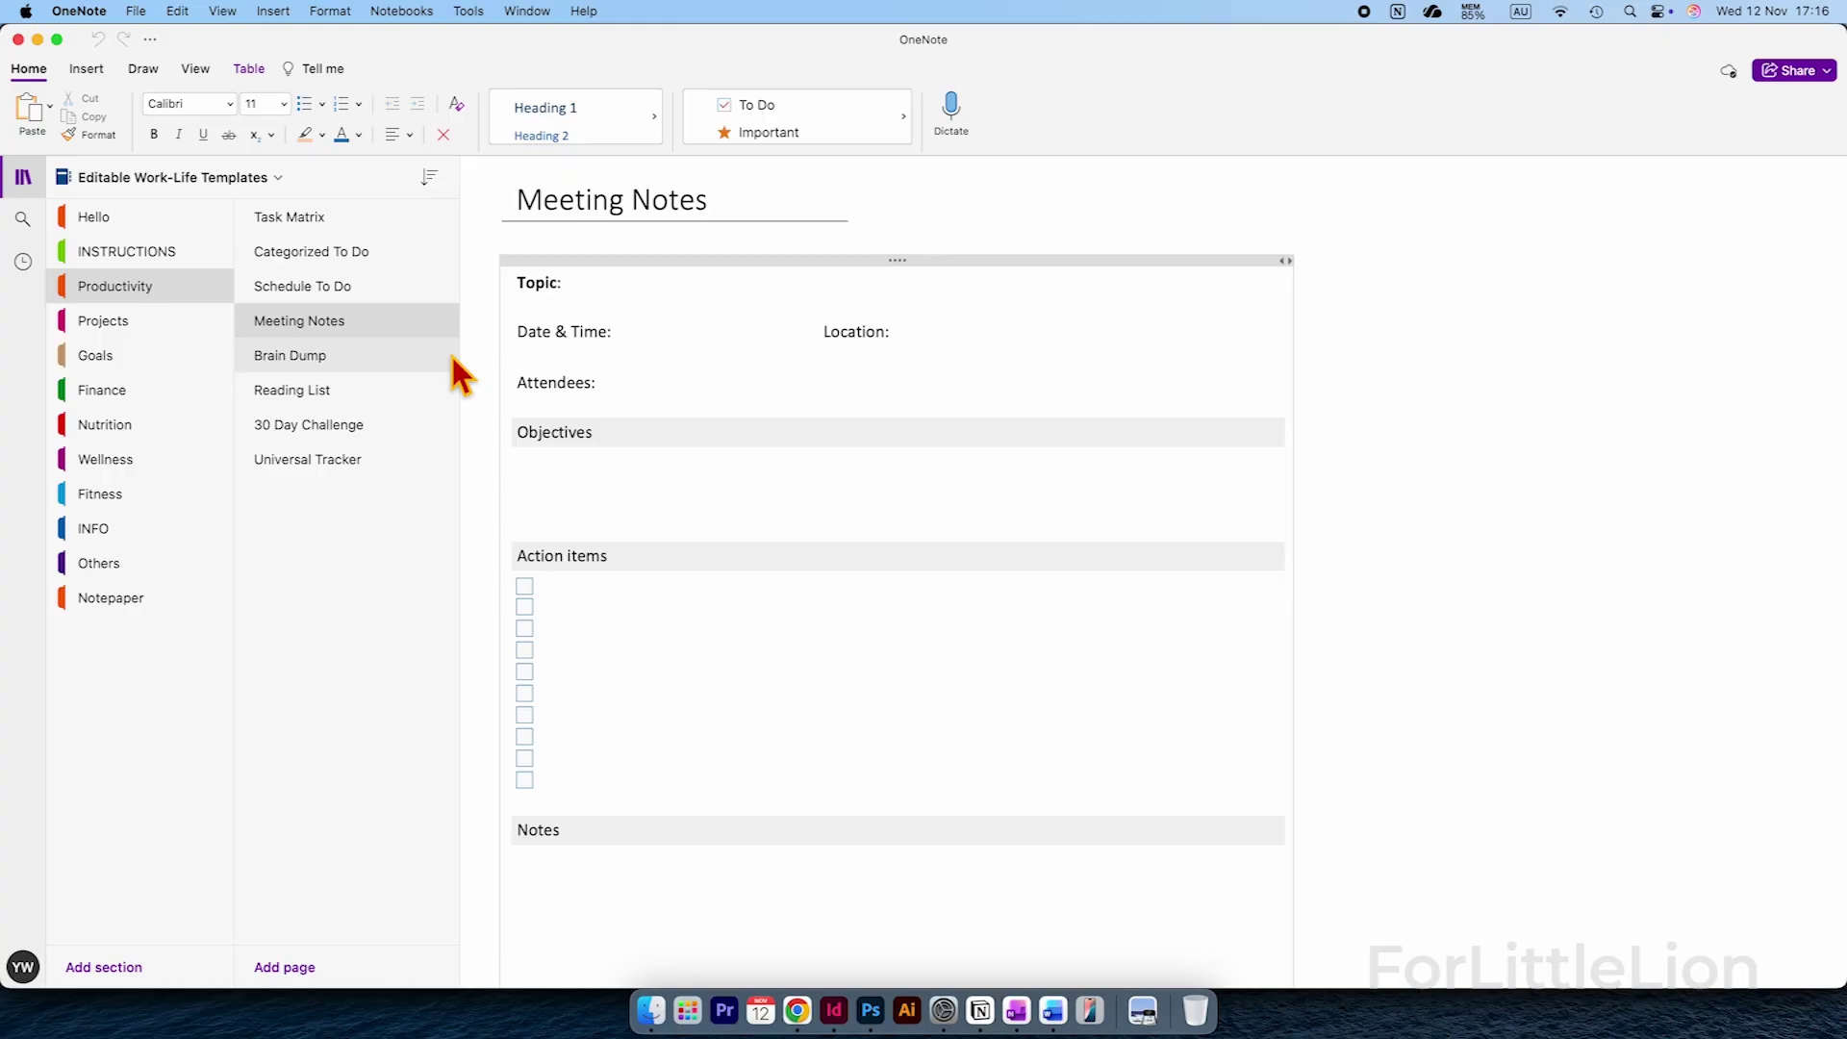
- Copy the Meeting Notes template content and paste it below the JAN 7 WED schedule
left_click(651, 270)
right_click(647, 269)
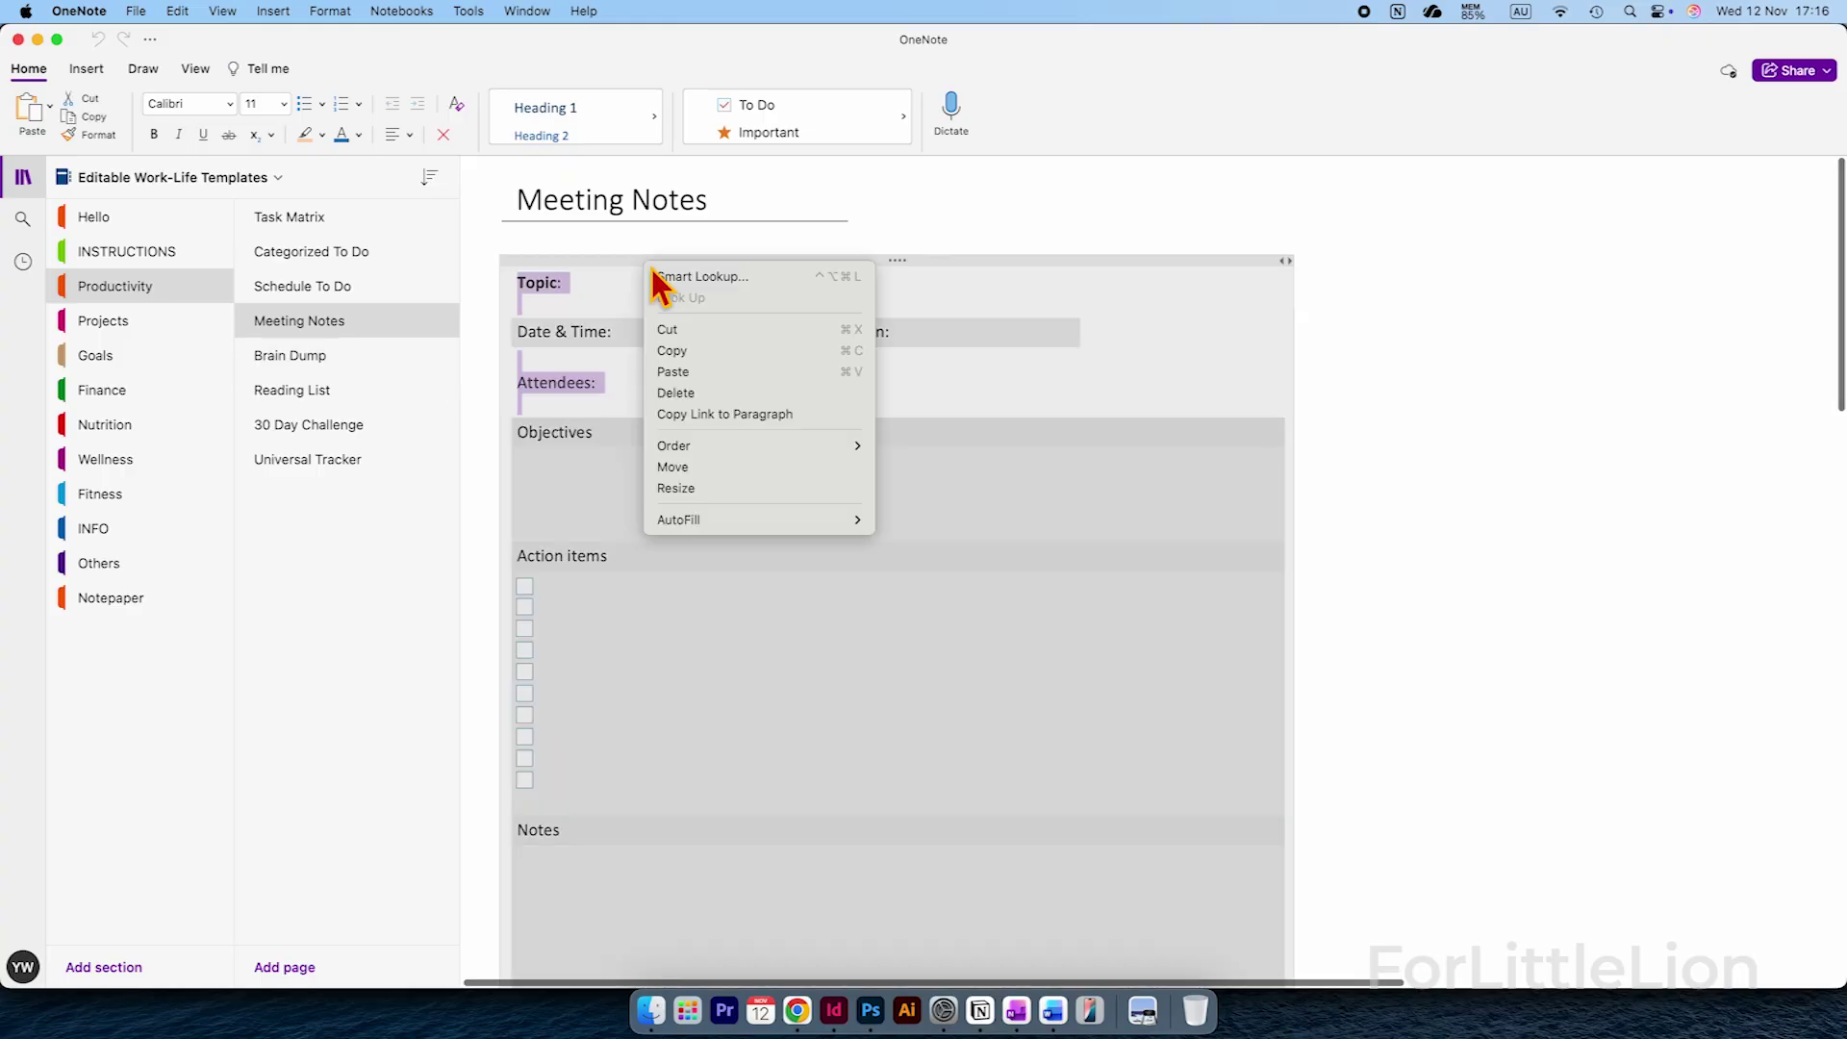
left_click(679, 351)
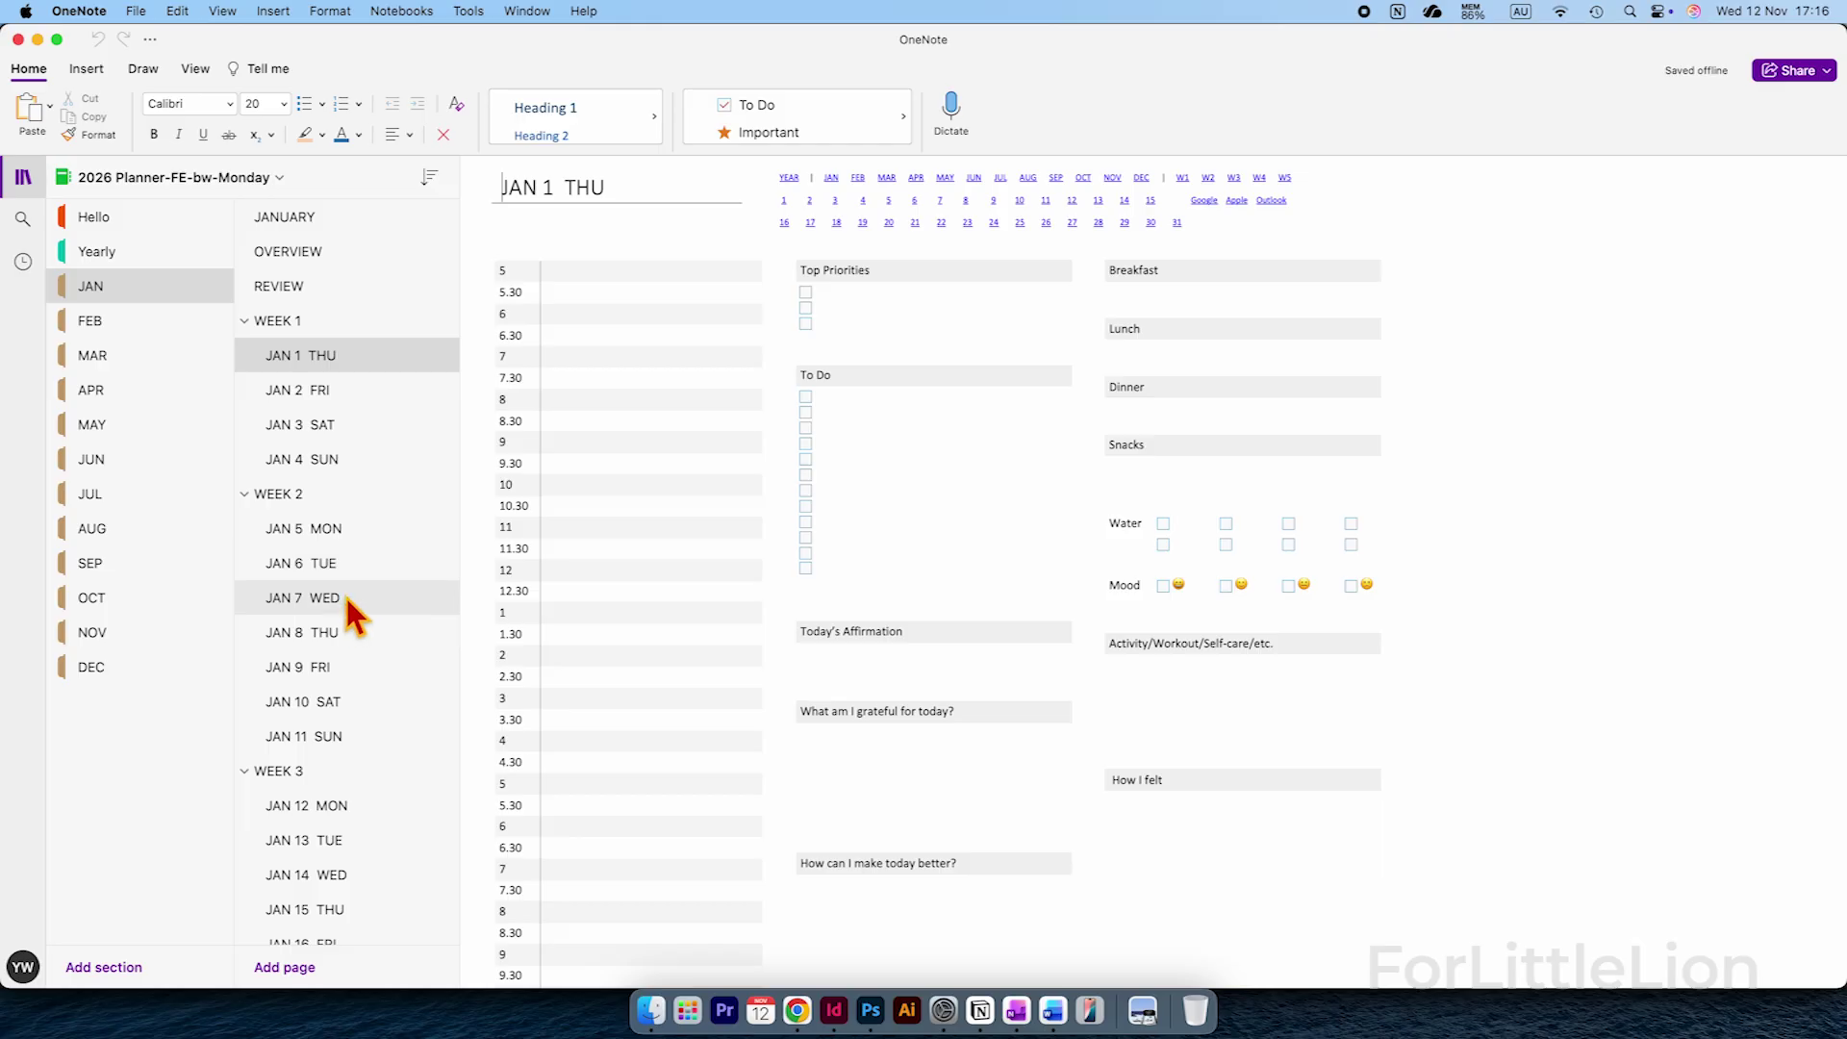
left_click(345, 596)
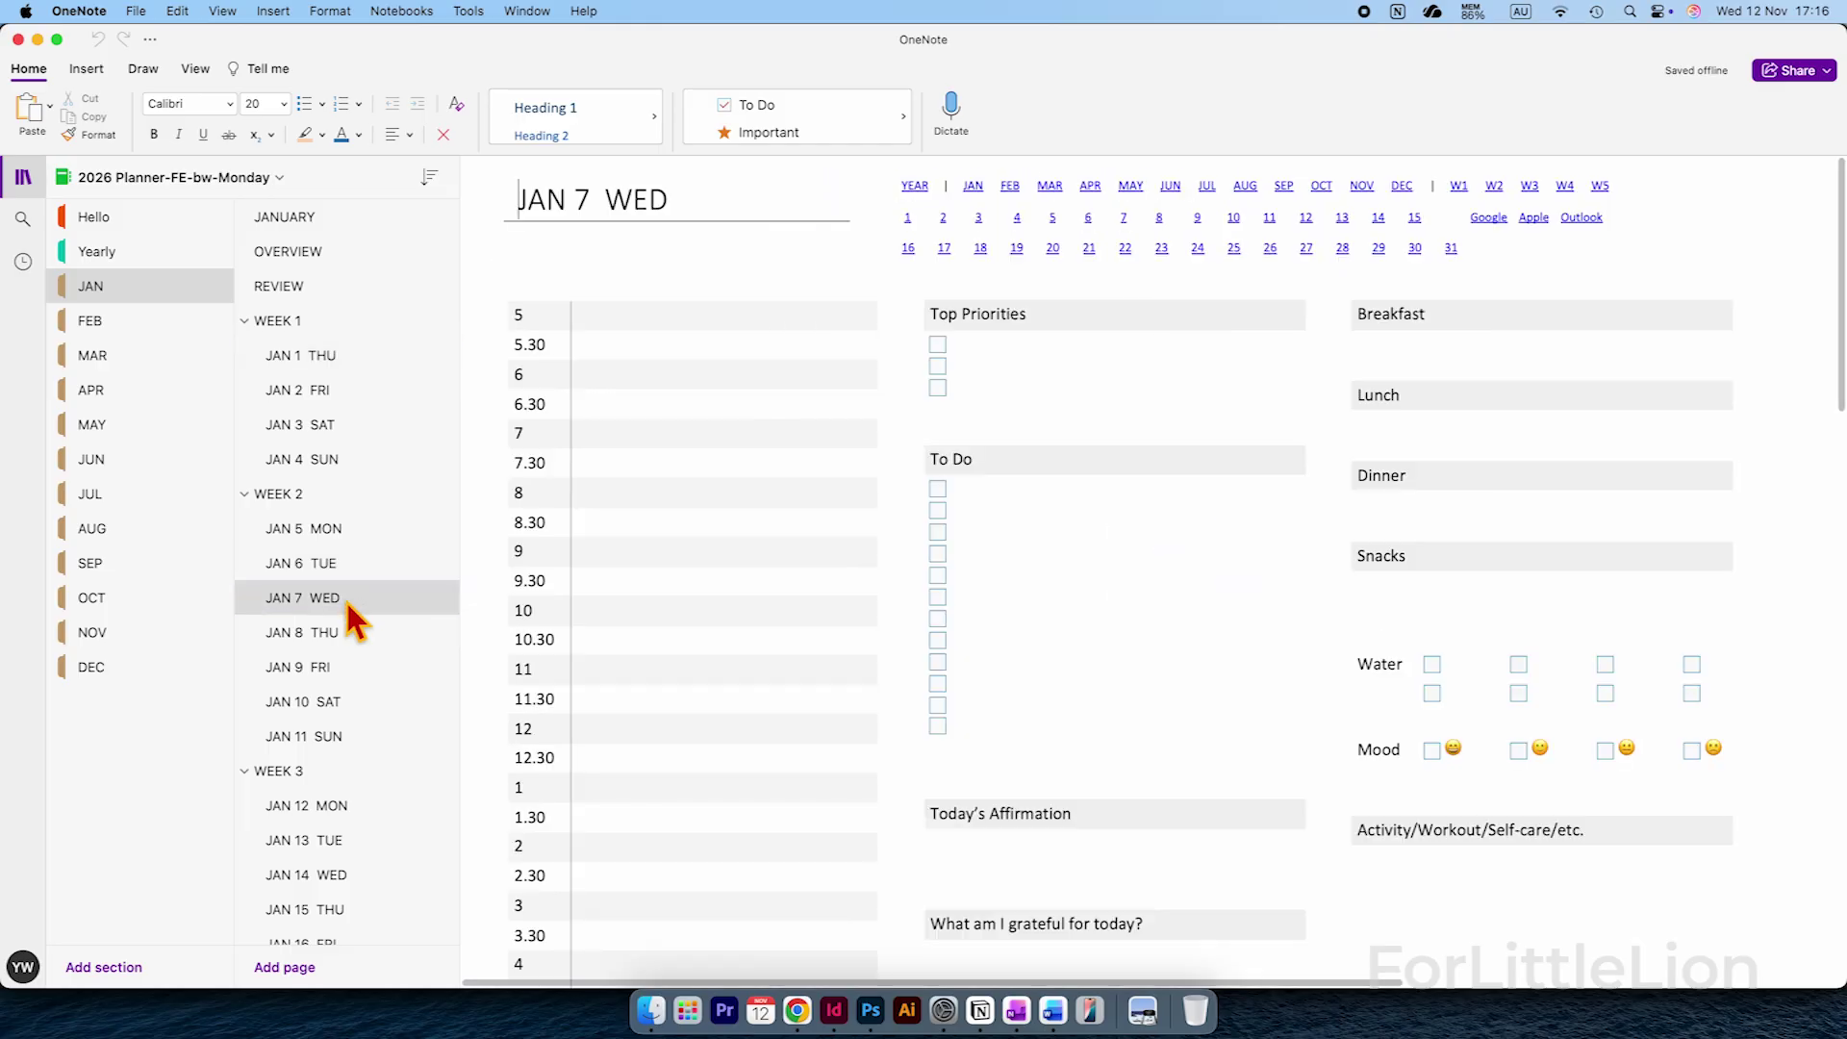
scroll(710, 687, "down", 3)
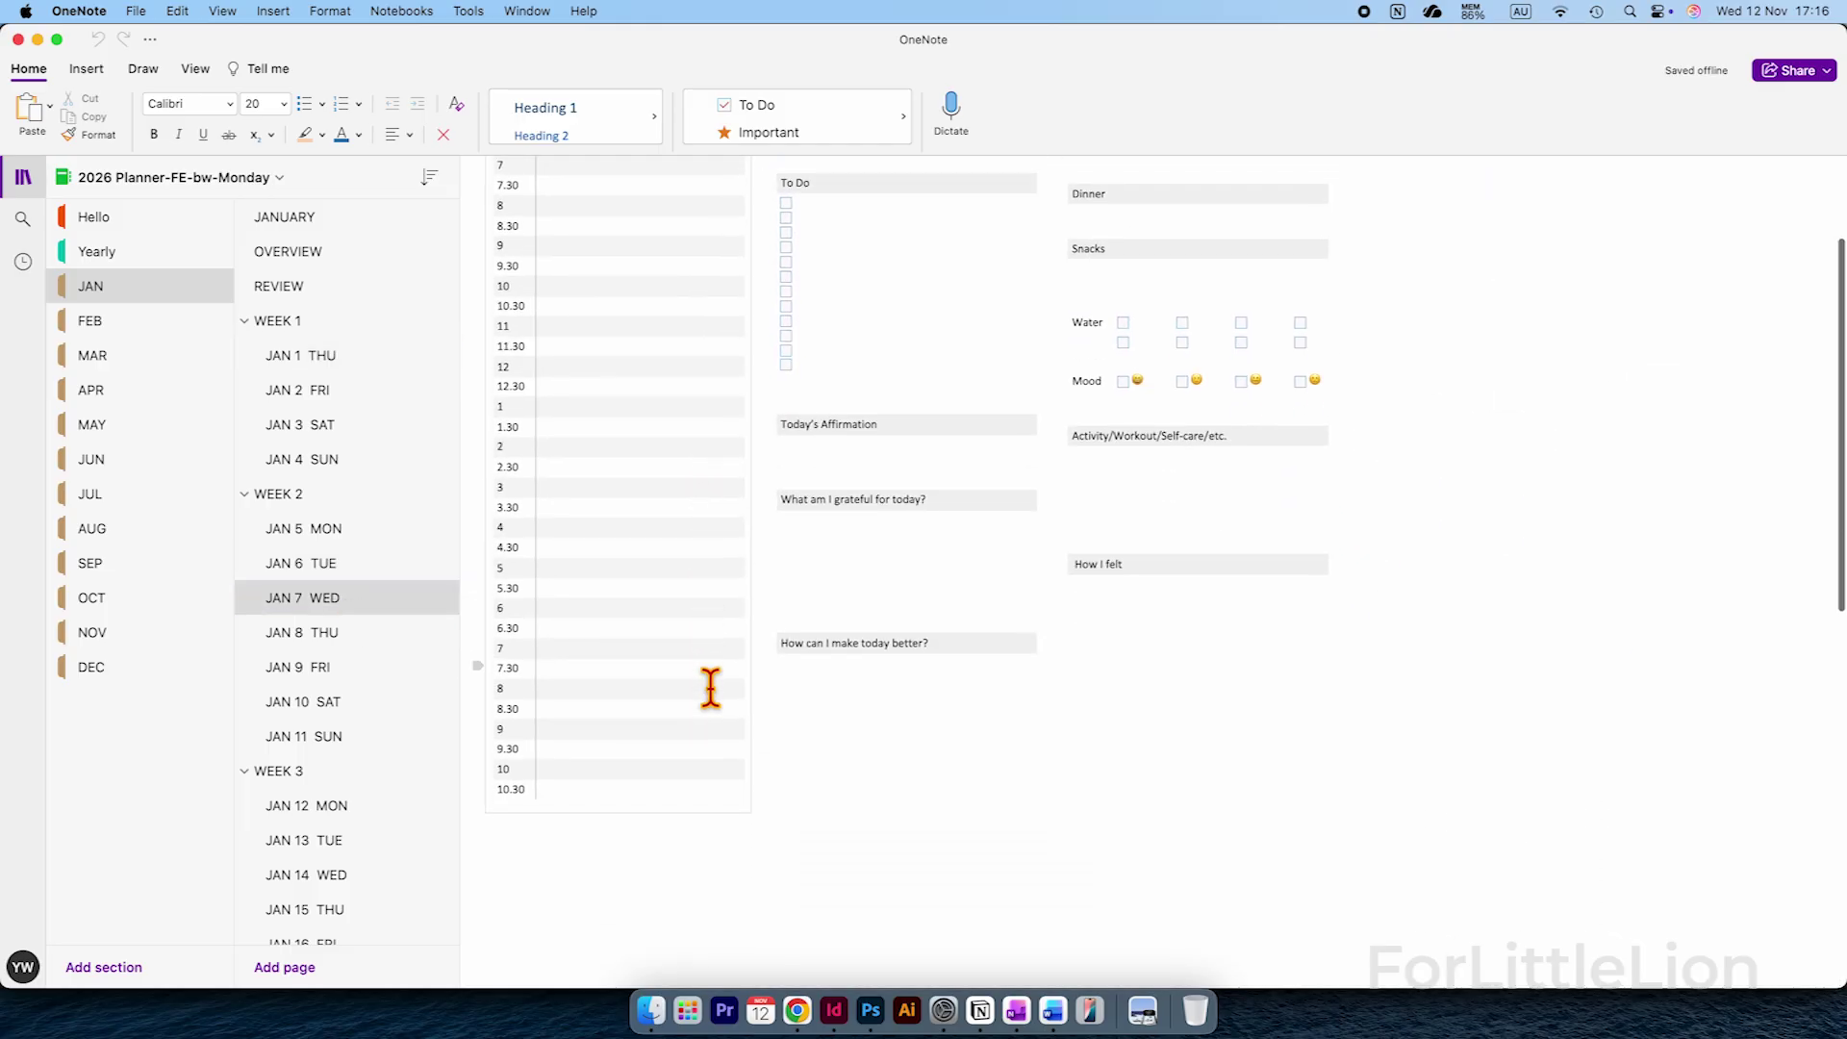
scroll(558, 799, "down", 4)
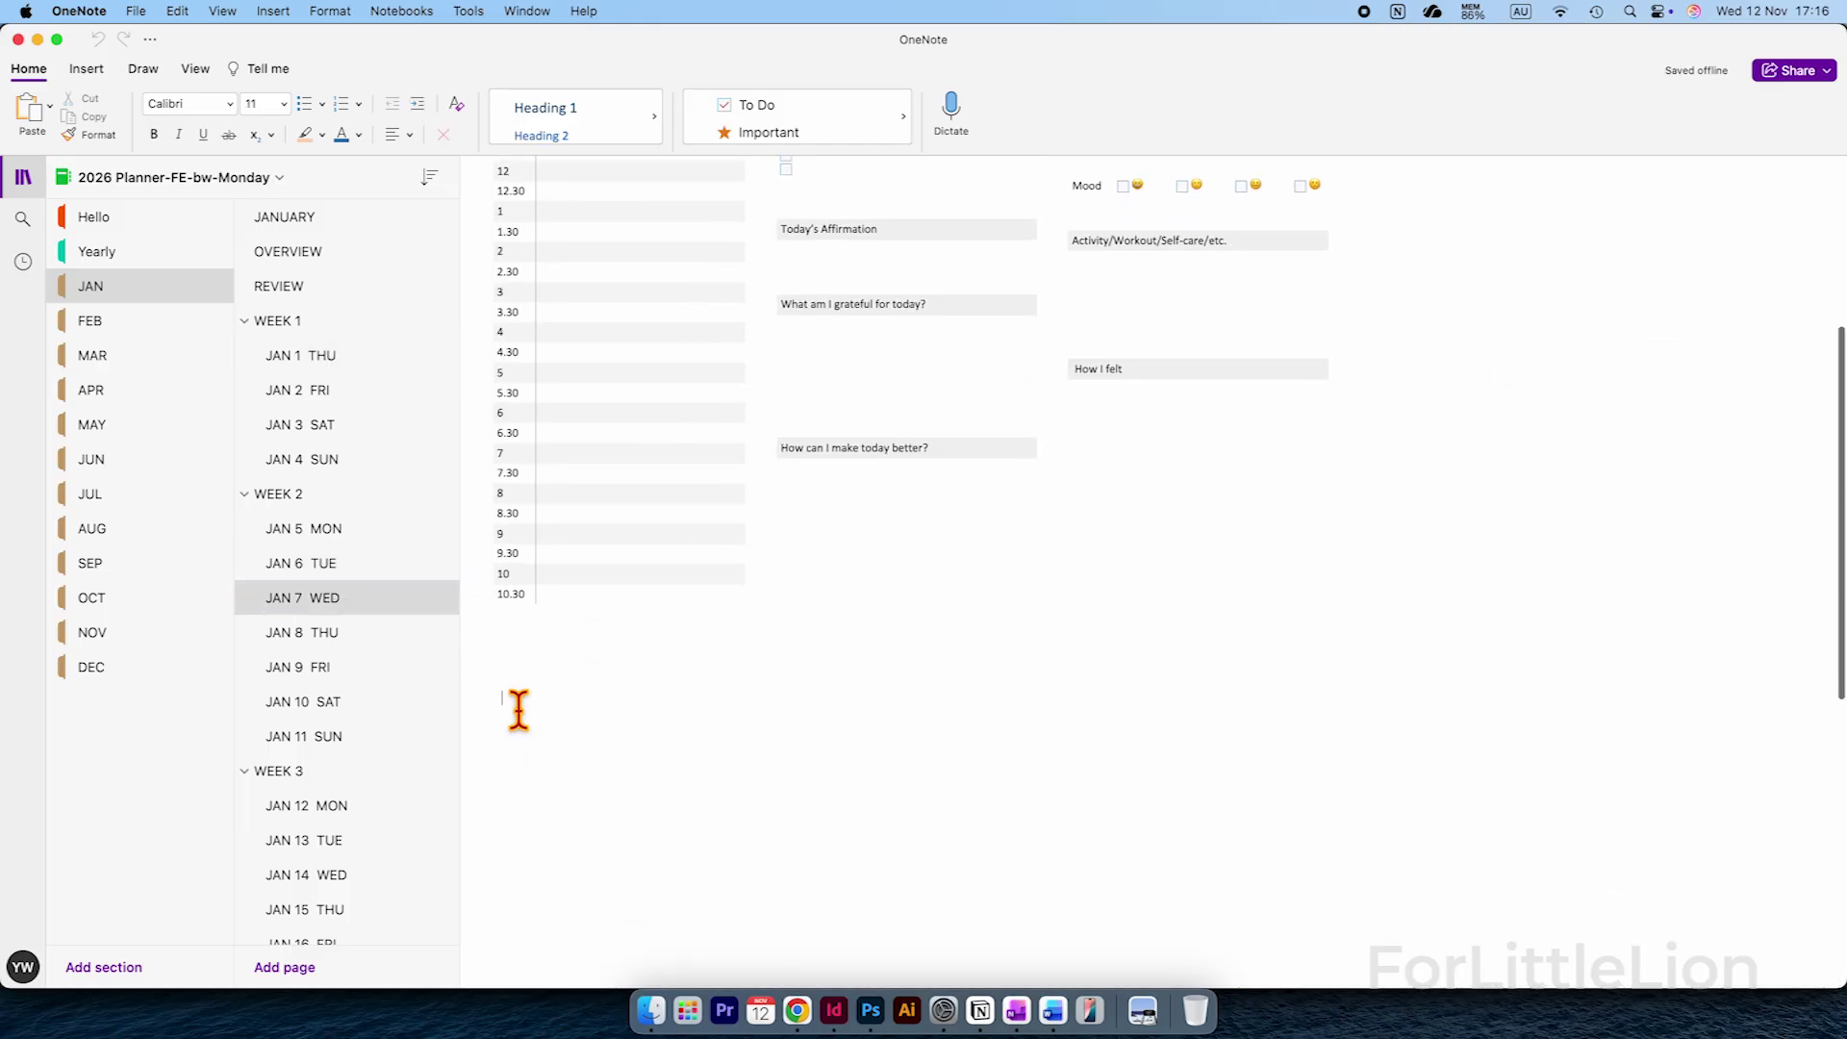
key("super+v")
scroll(619, 717, "up", 5)
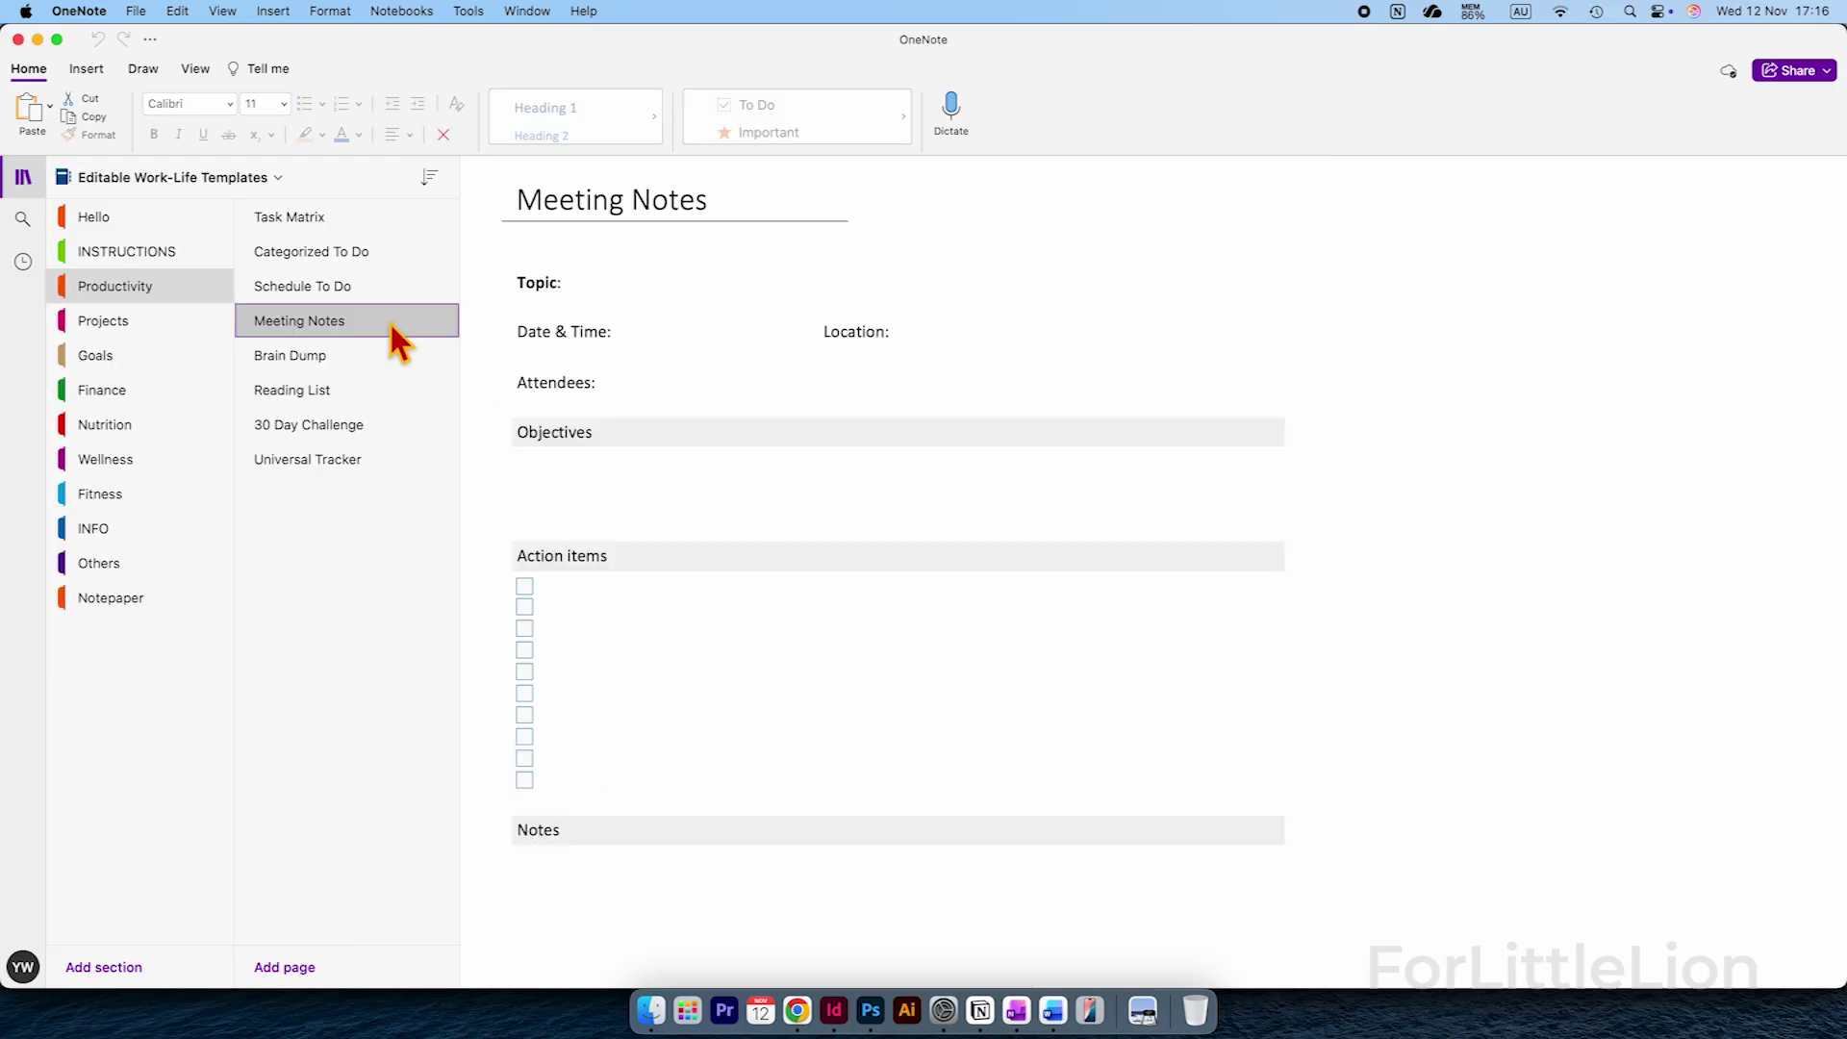
- Copy the whole Meeting Notes page and paste it as a page under JAN 7 WED
right_click(391, 325)
left_click(435, 396)
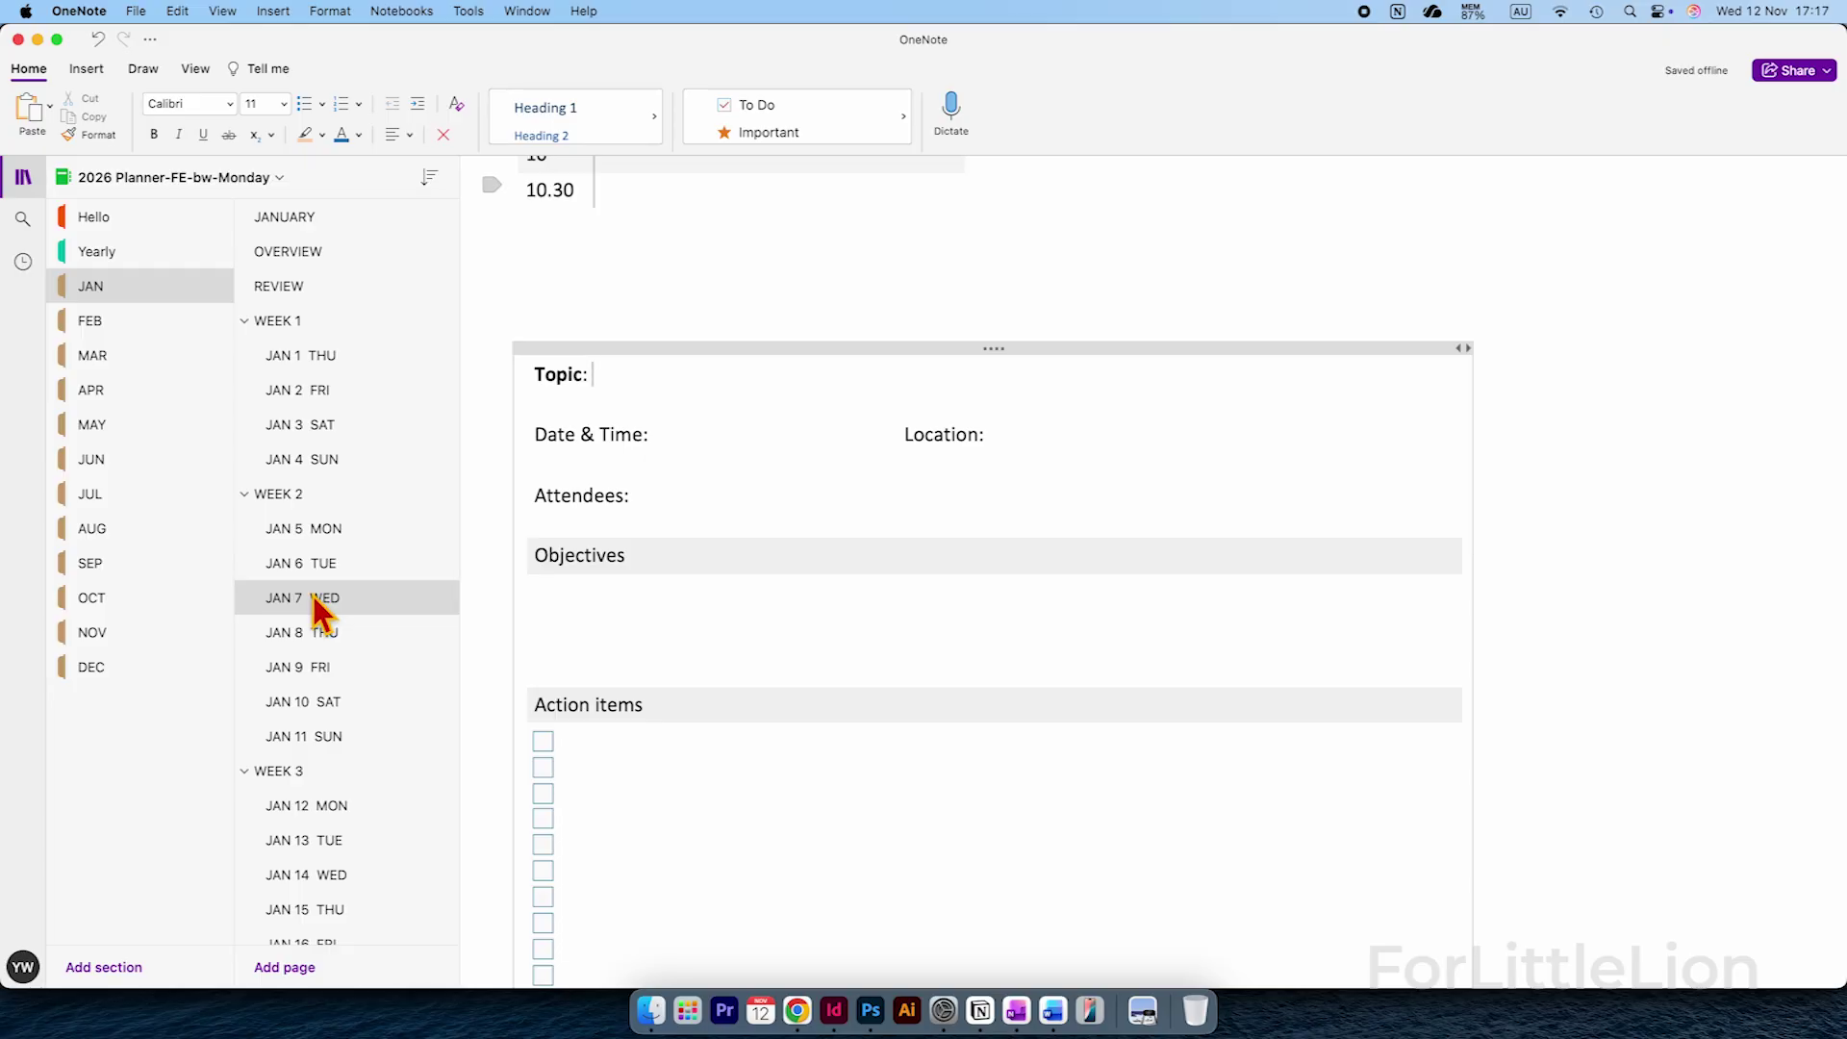
right_click(313, 598)
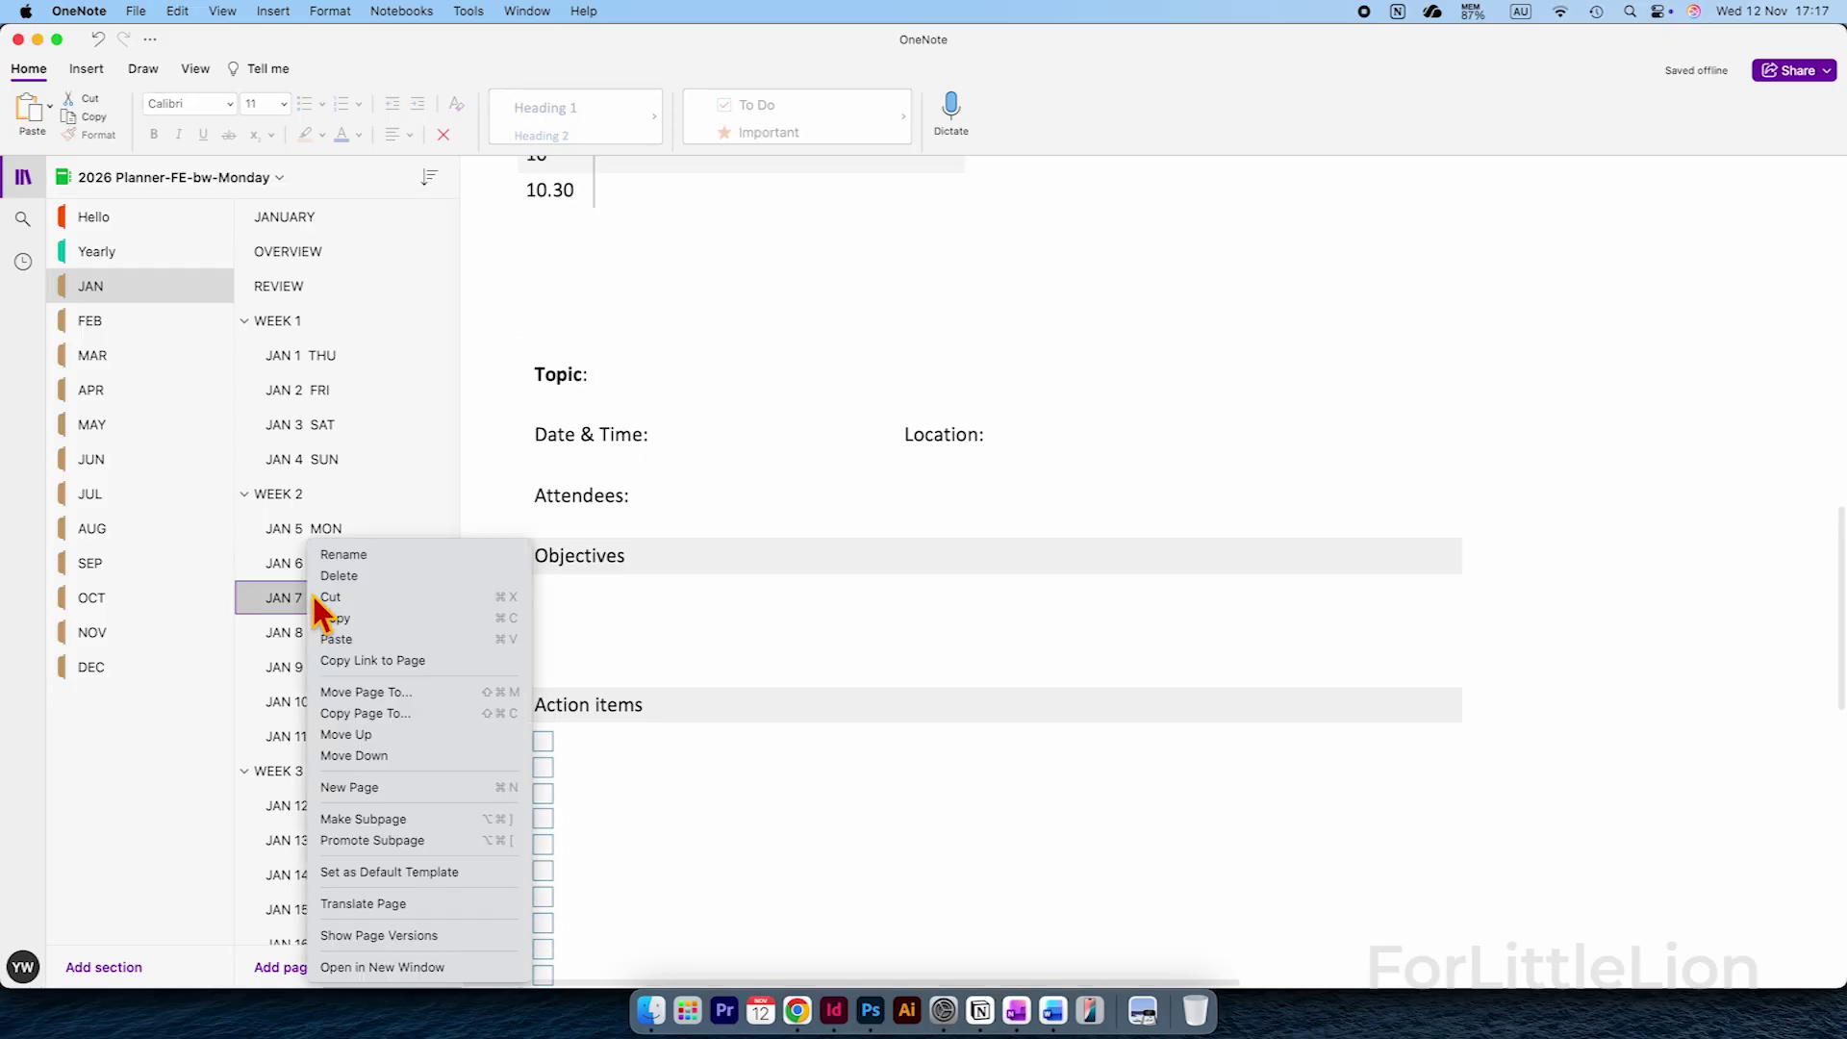
left_click(346, 640)
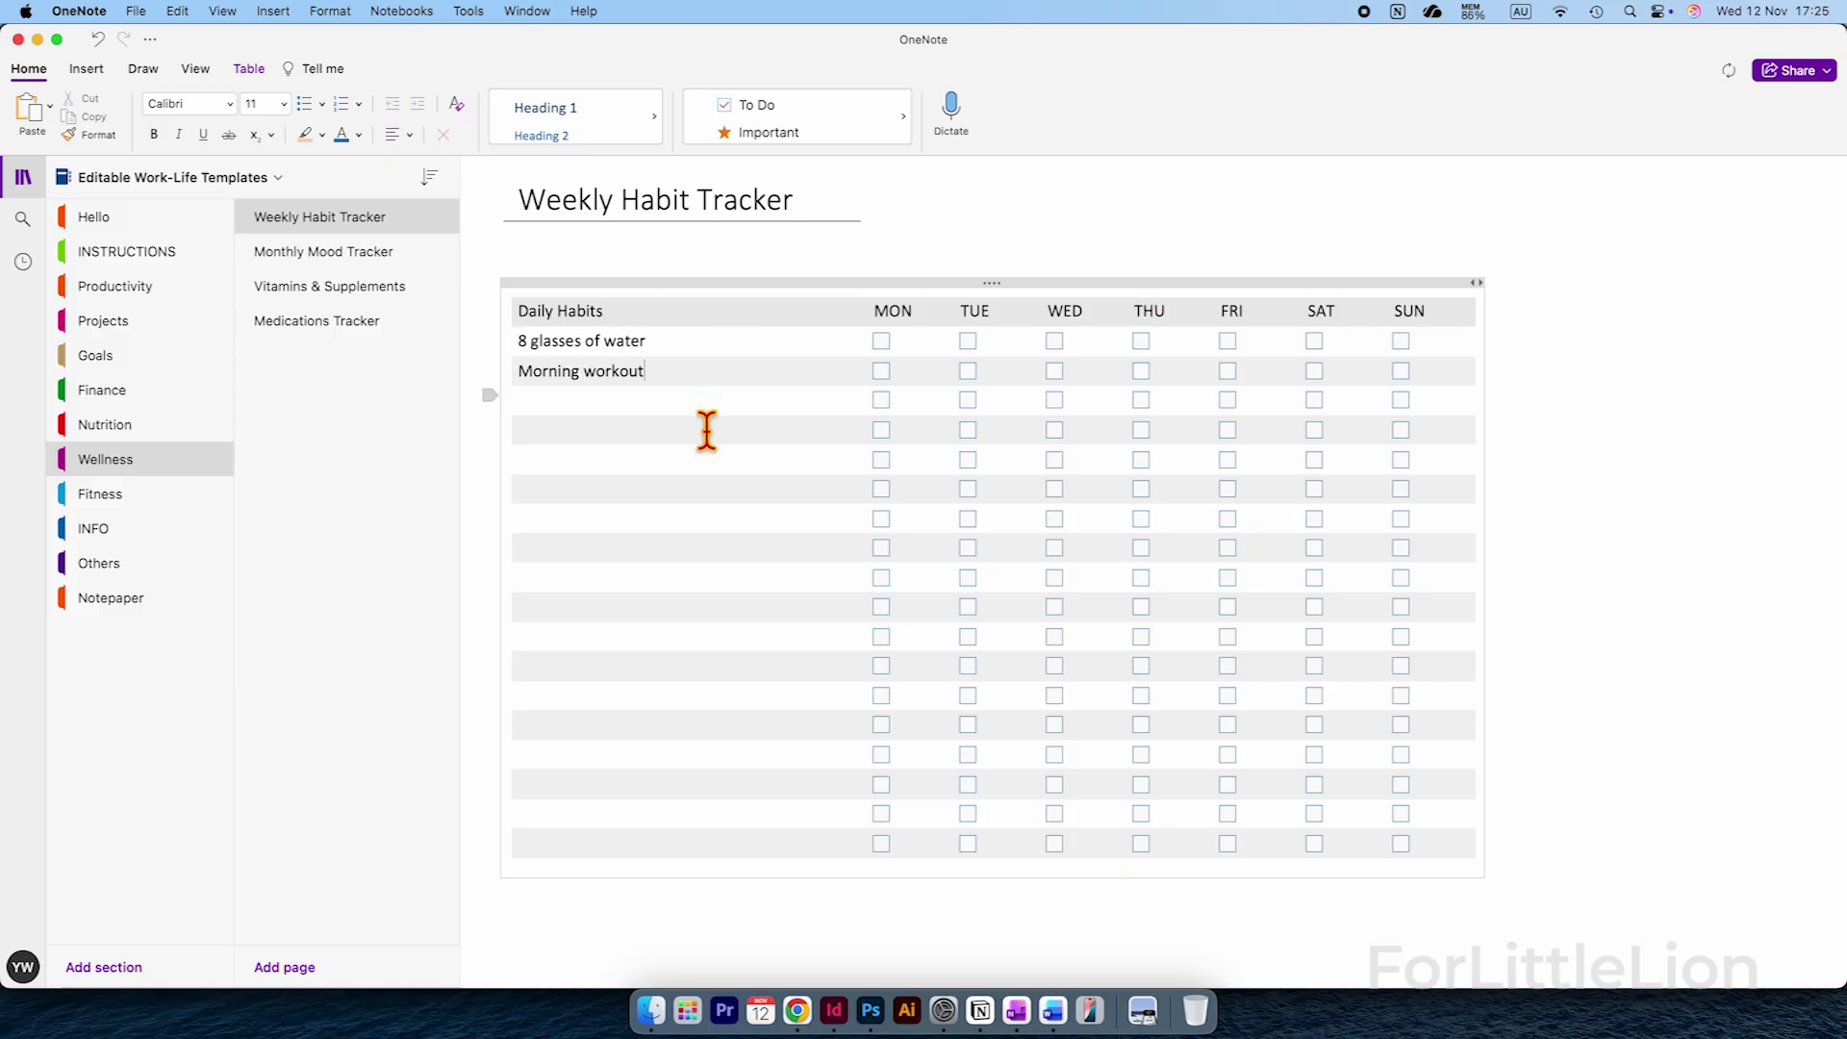
- Enter 30 mins in the habit tracker, then copy its filled rows below WEEK 1's grid
type("30 mins")
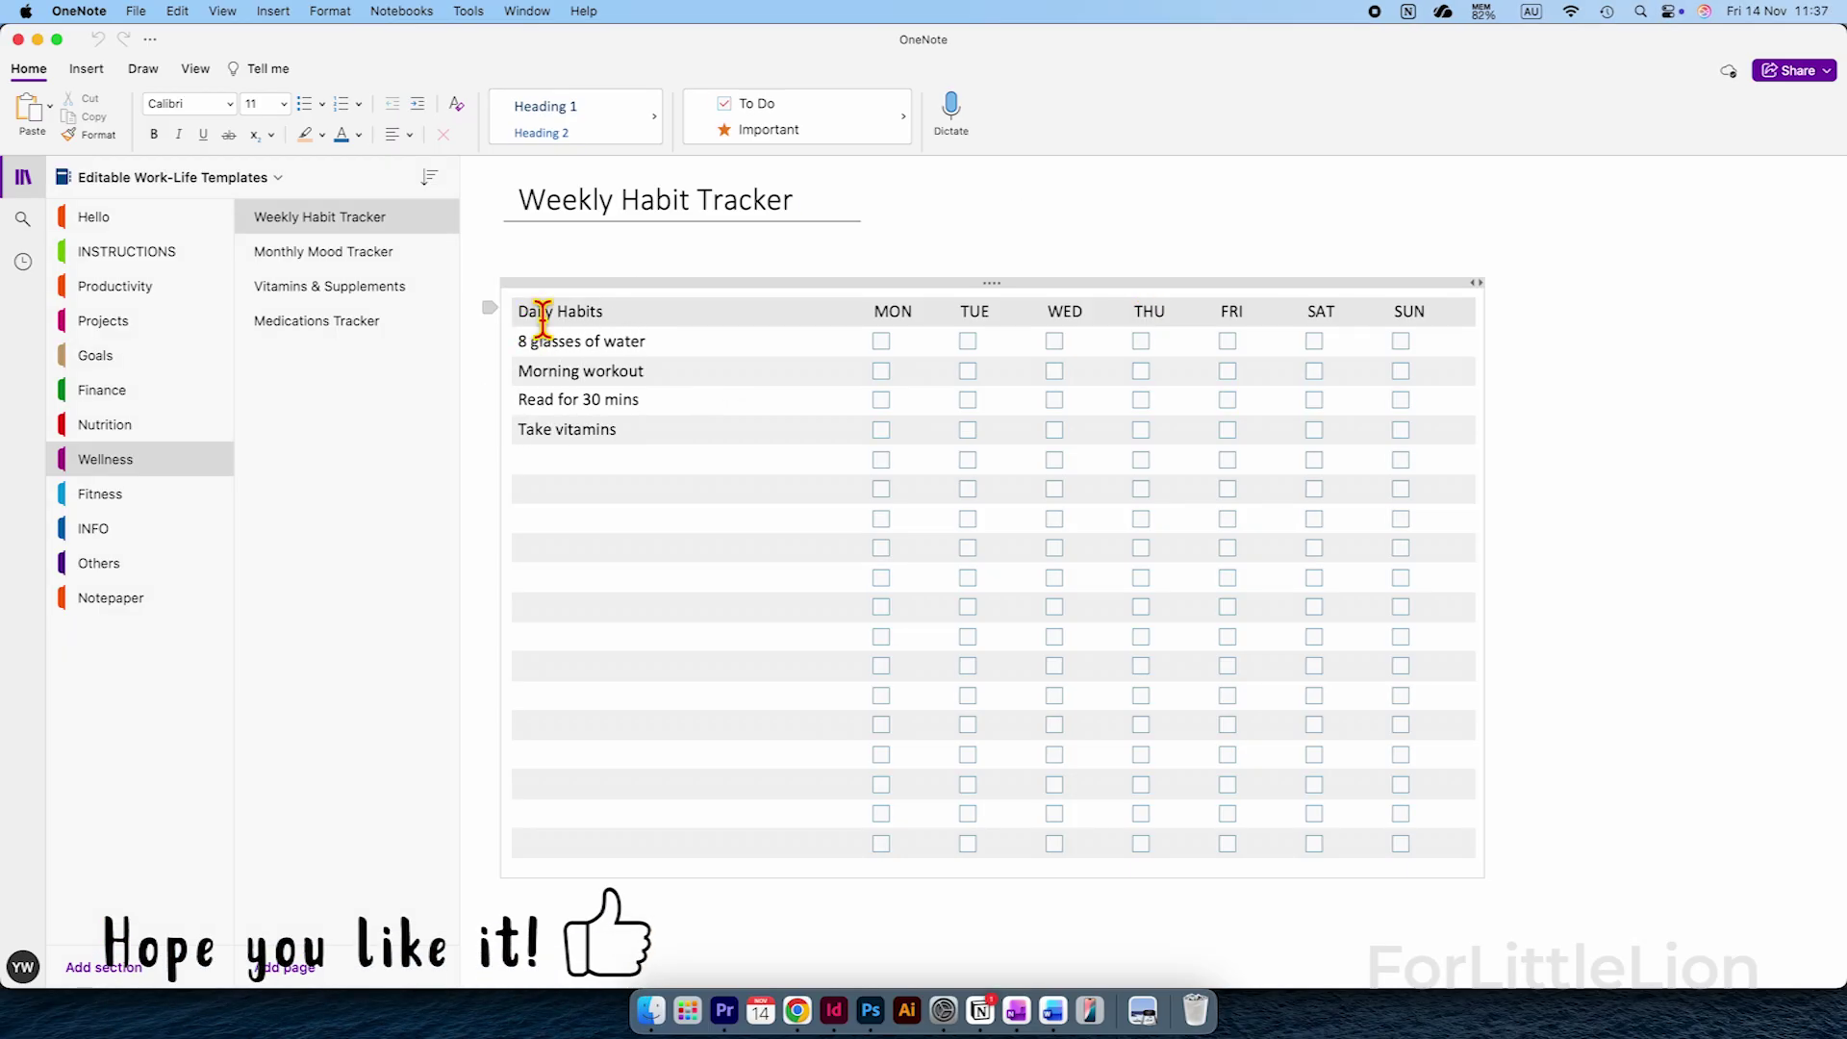
left_click_drag(544, 317, 1433, 444)
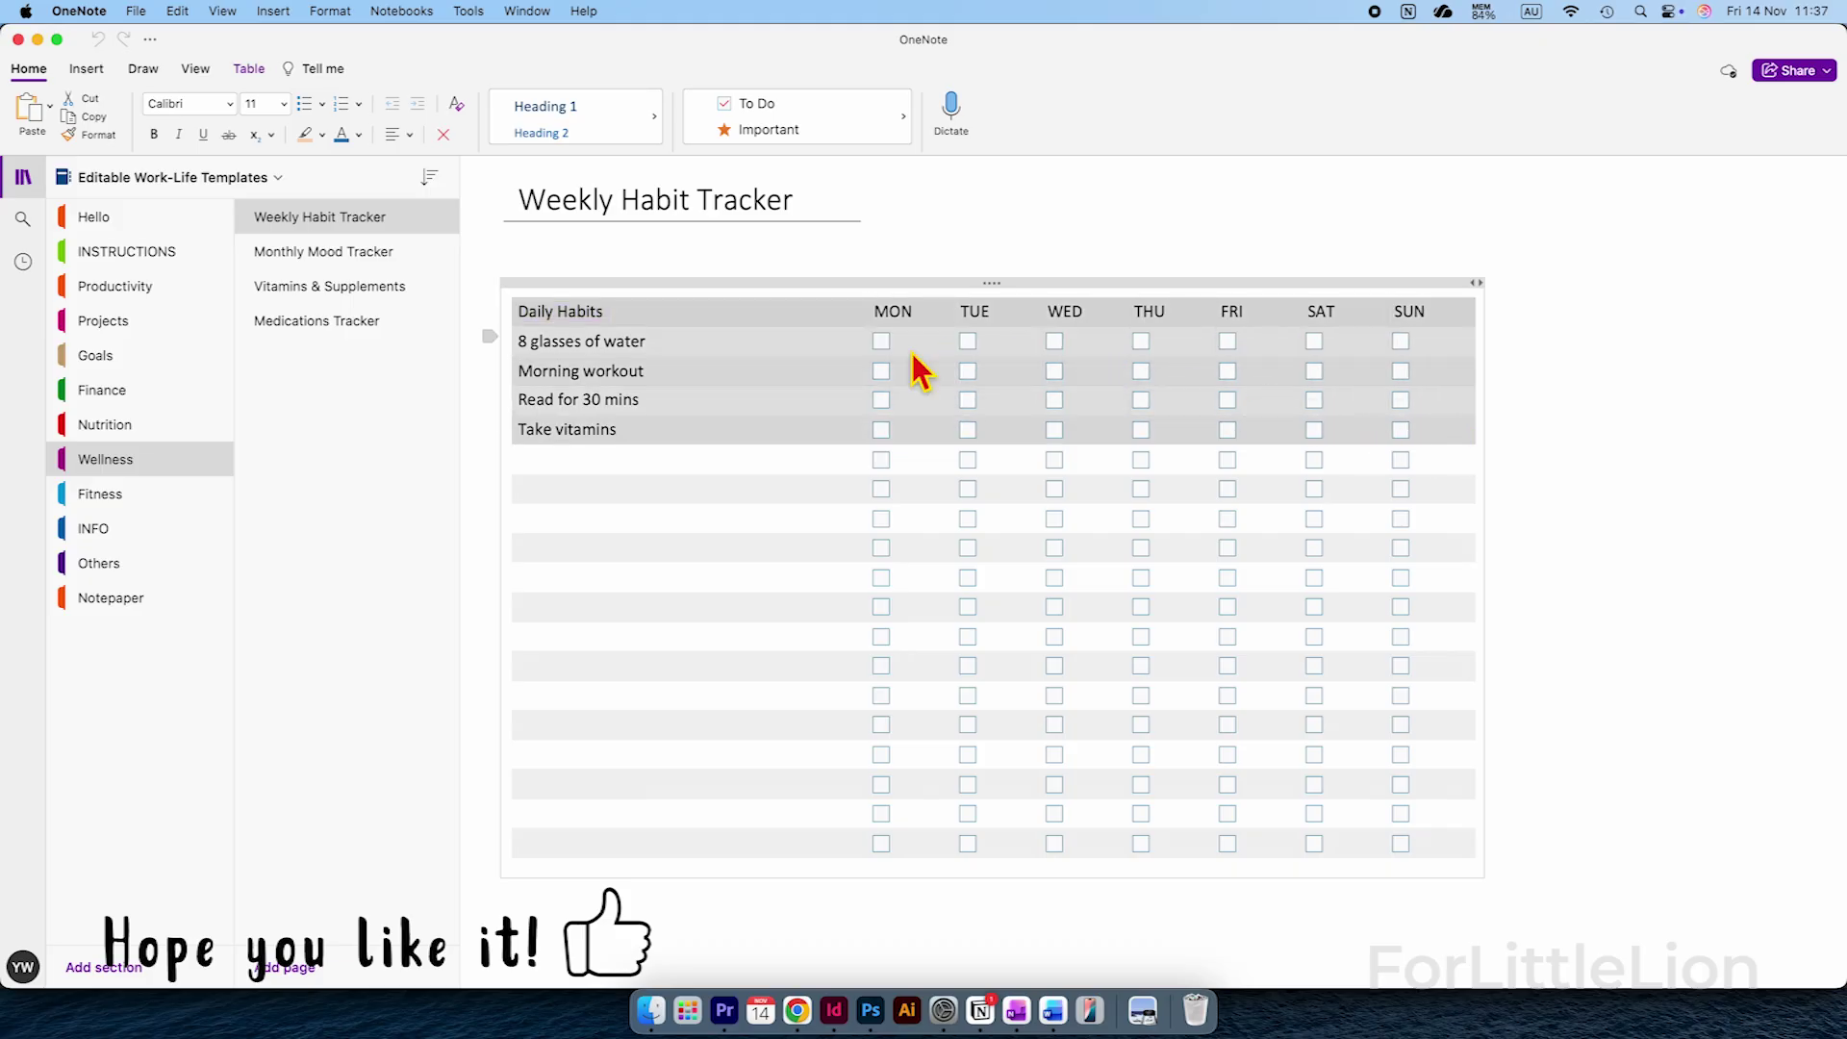
right_click(750, 363)
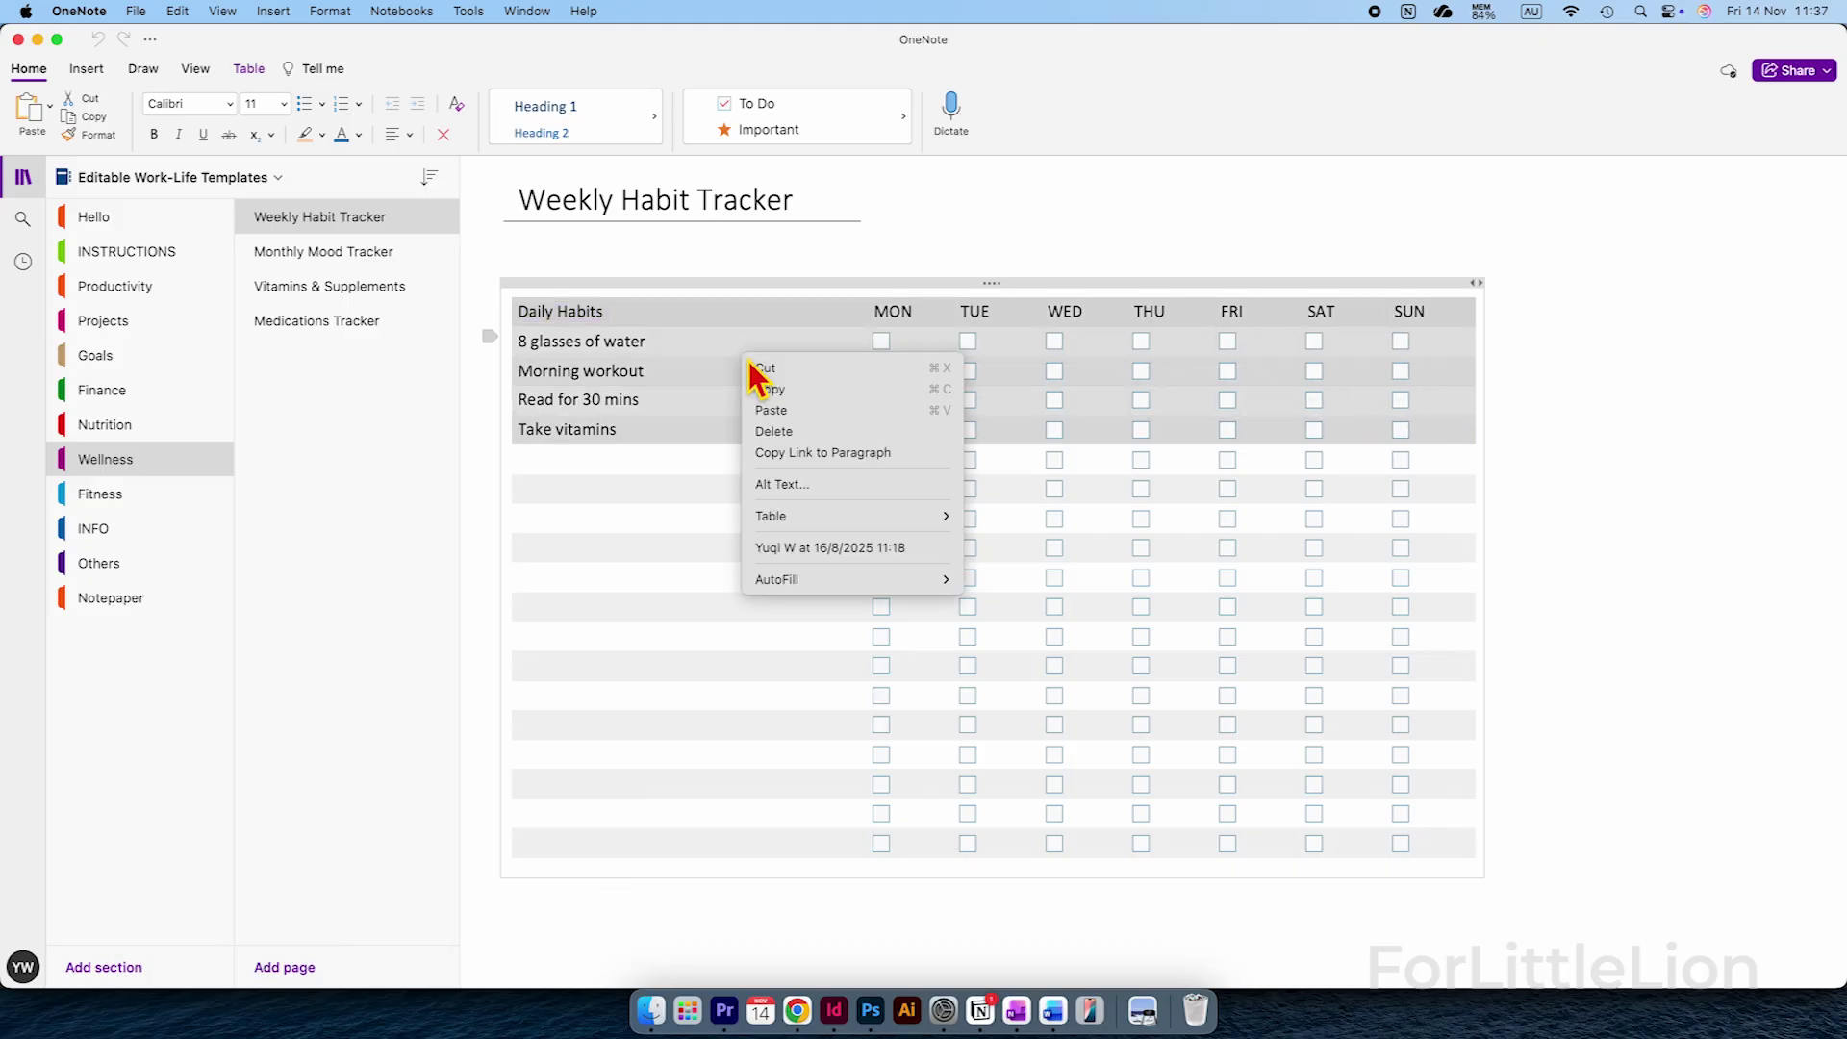
left_click(828, 389)
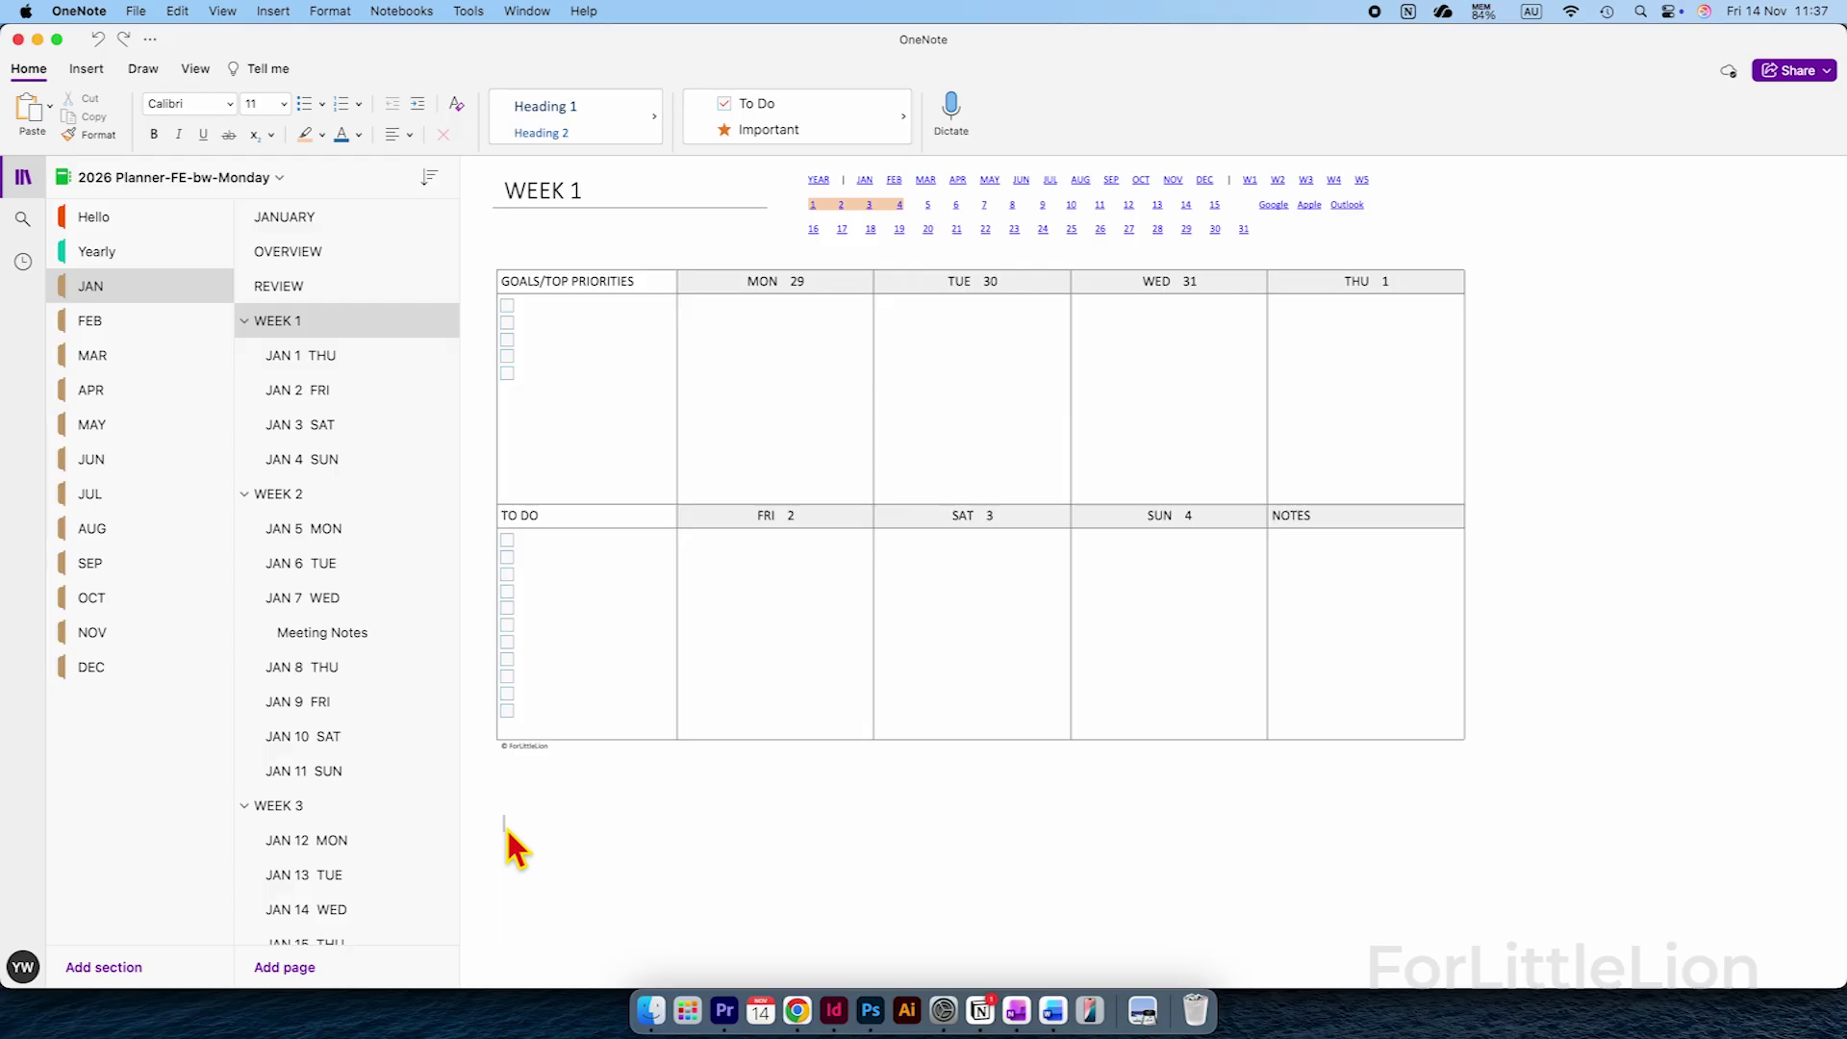
right_click(507, 830)
left_click(602, 853)
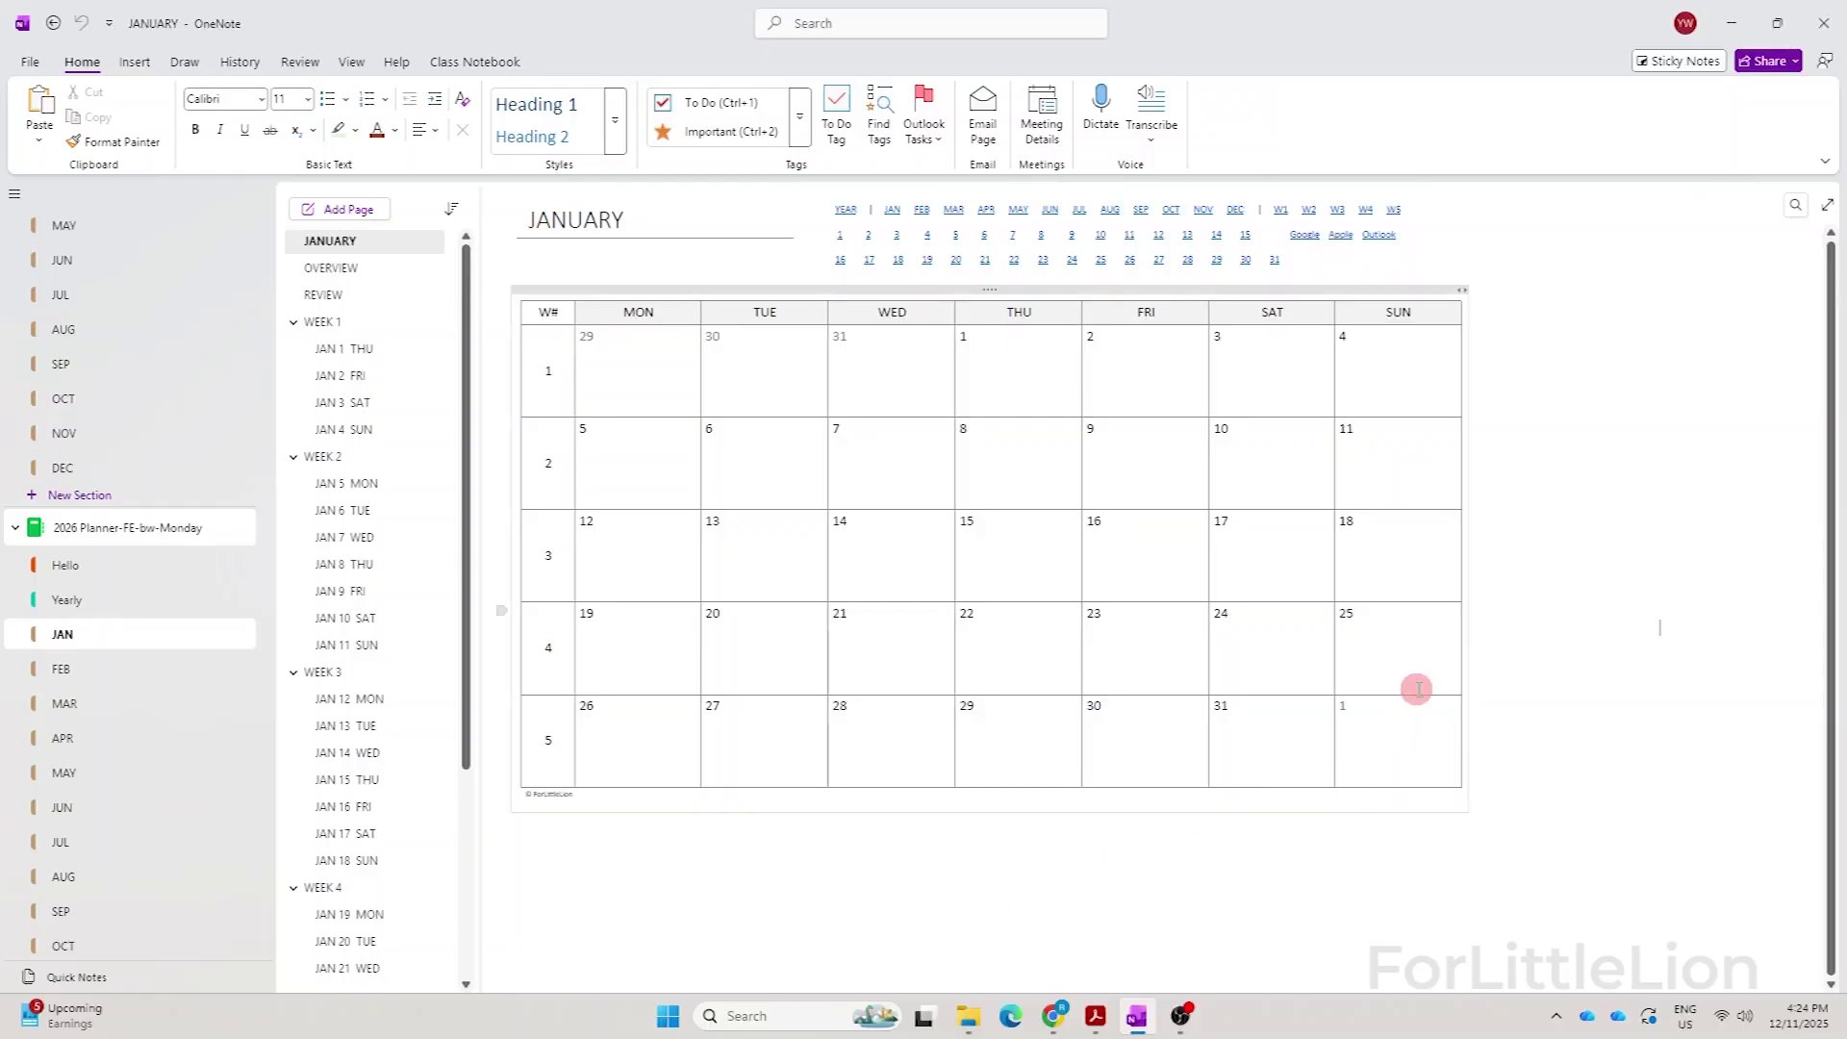
scroll(1418, 689, "down", 3)
scroll(1417, 689, "up", 3)
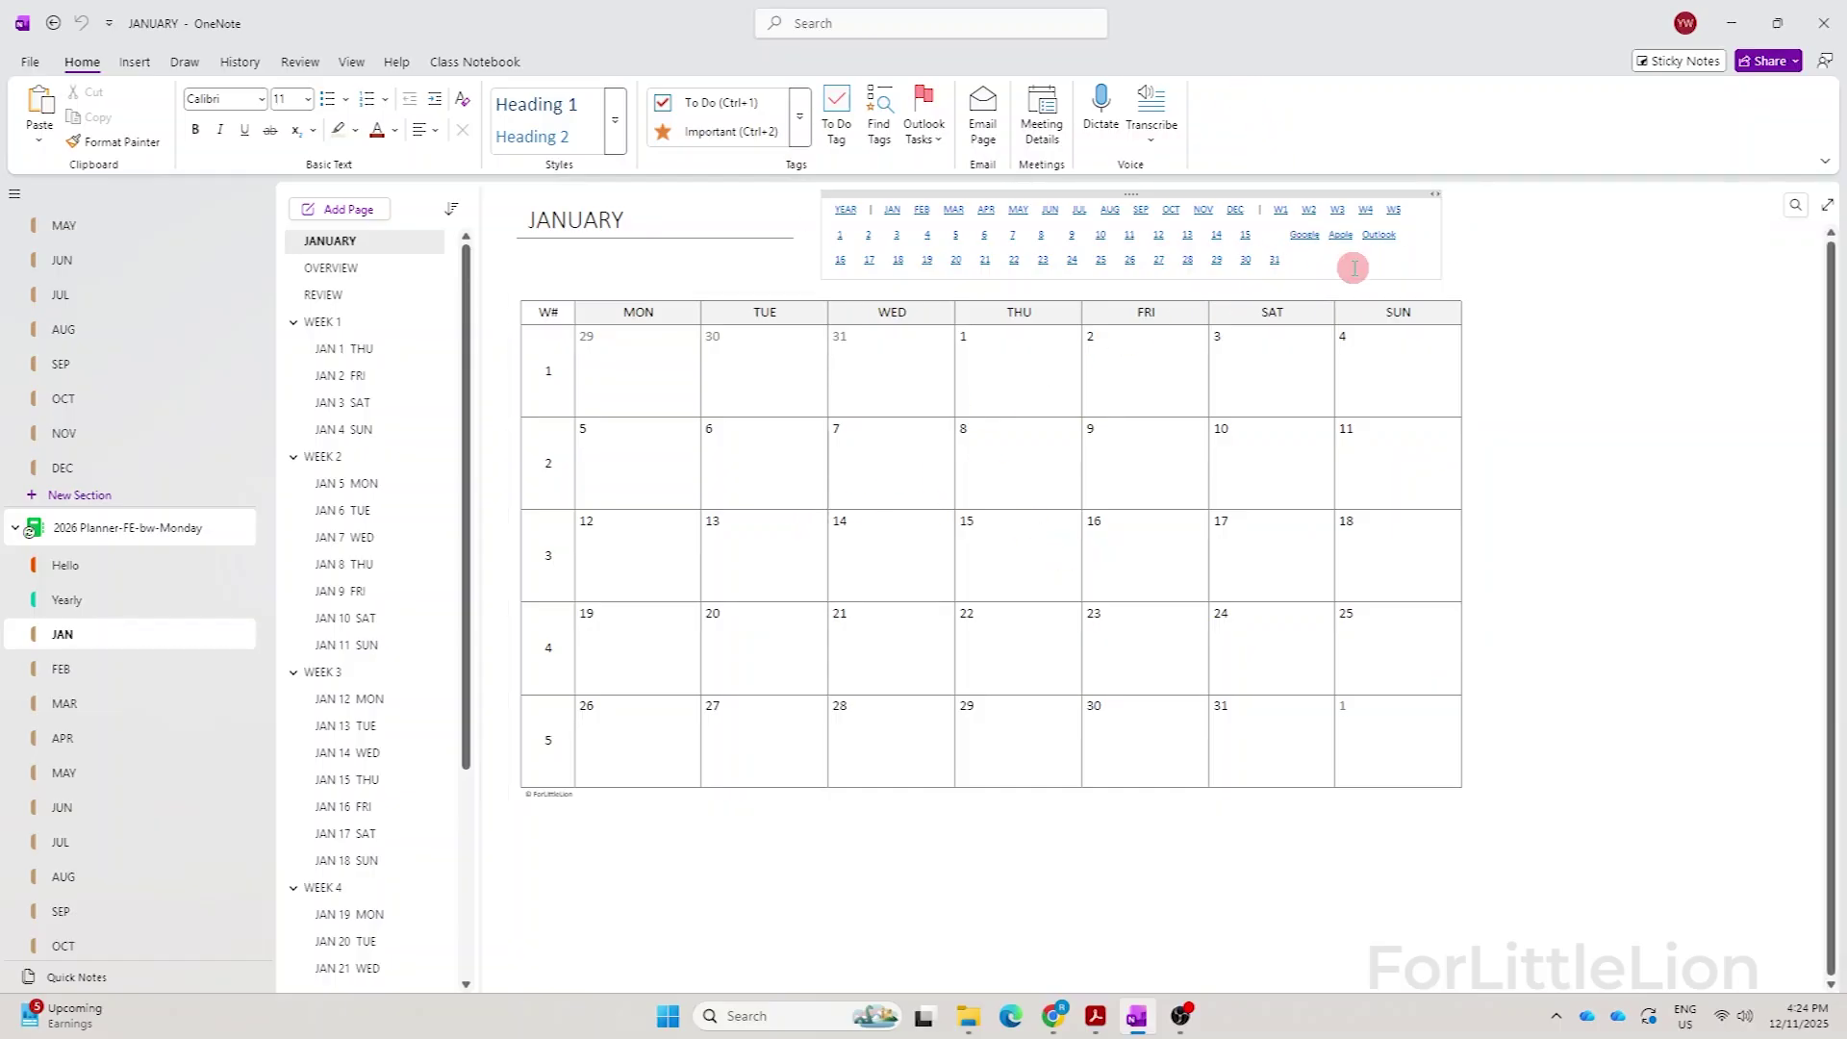
scroll(1354, 268, "up", 2)
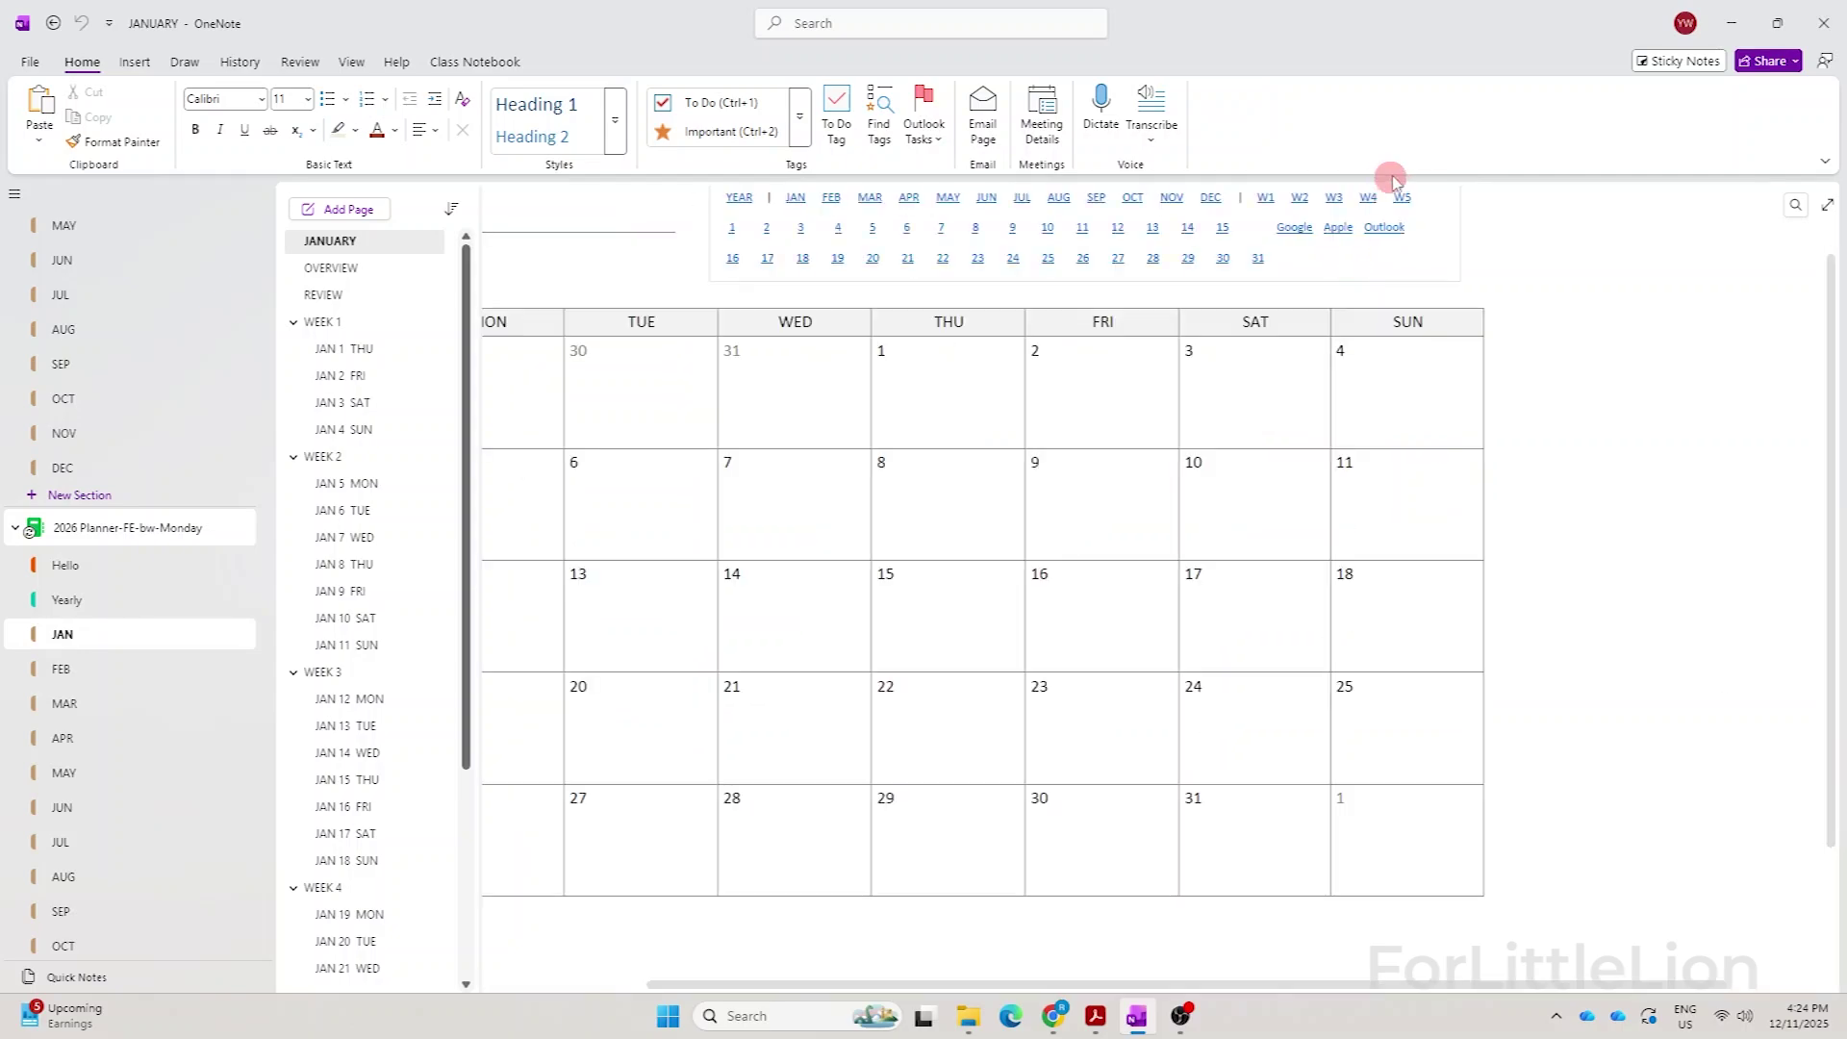
scroll(1391, 190, "up", 3)
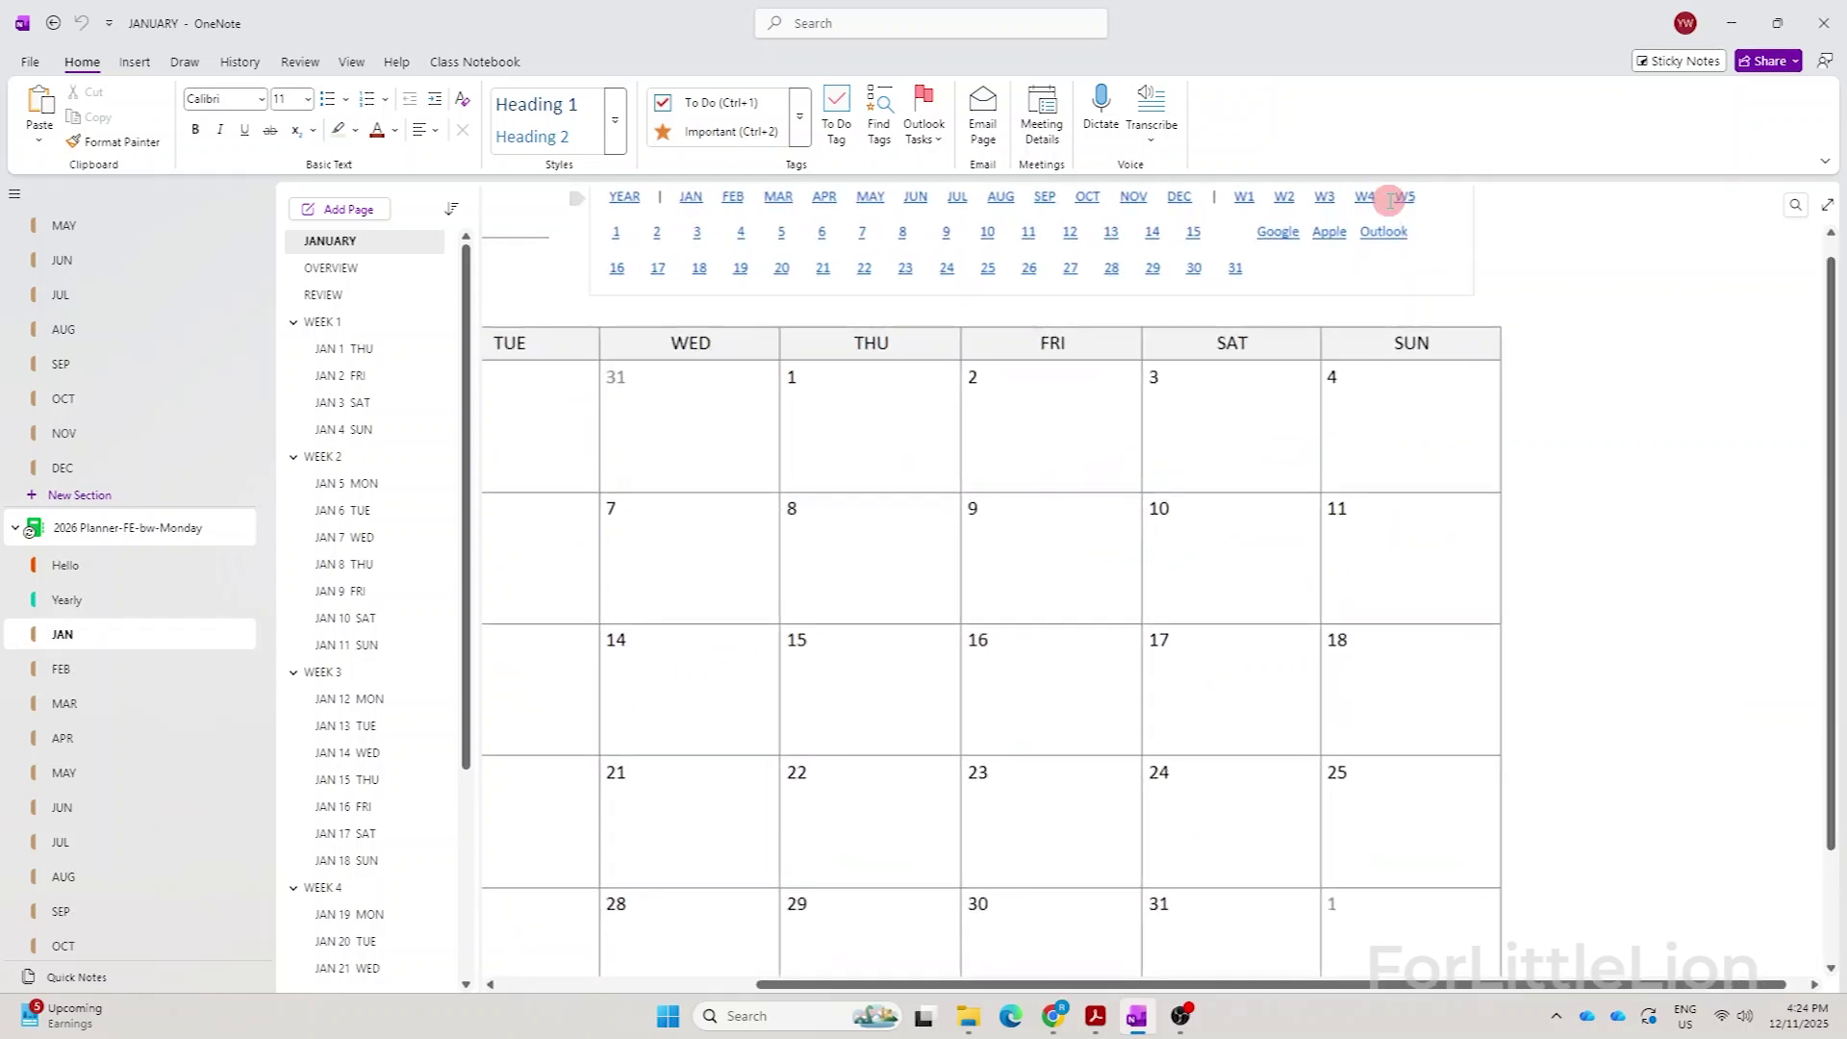
scroll(1530, 236, "up", 1)
scroll(1531, 236, "down", 1)
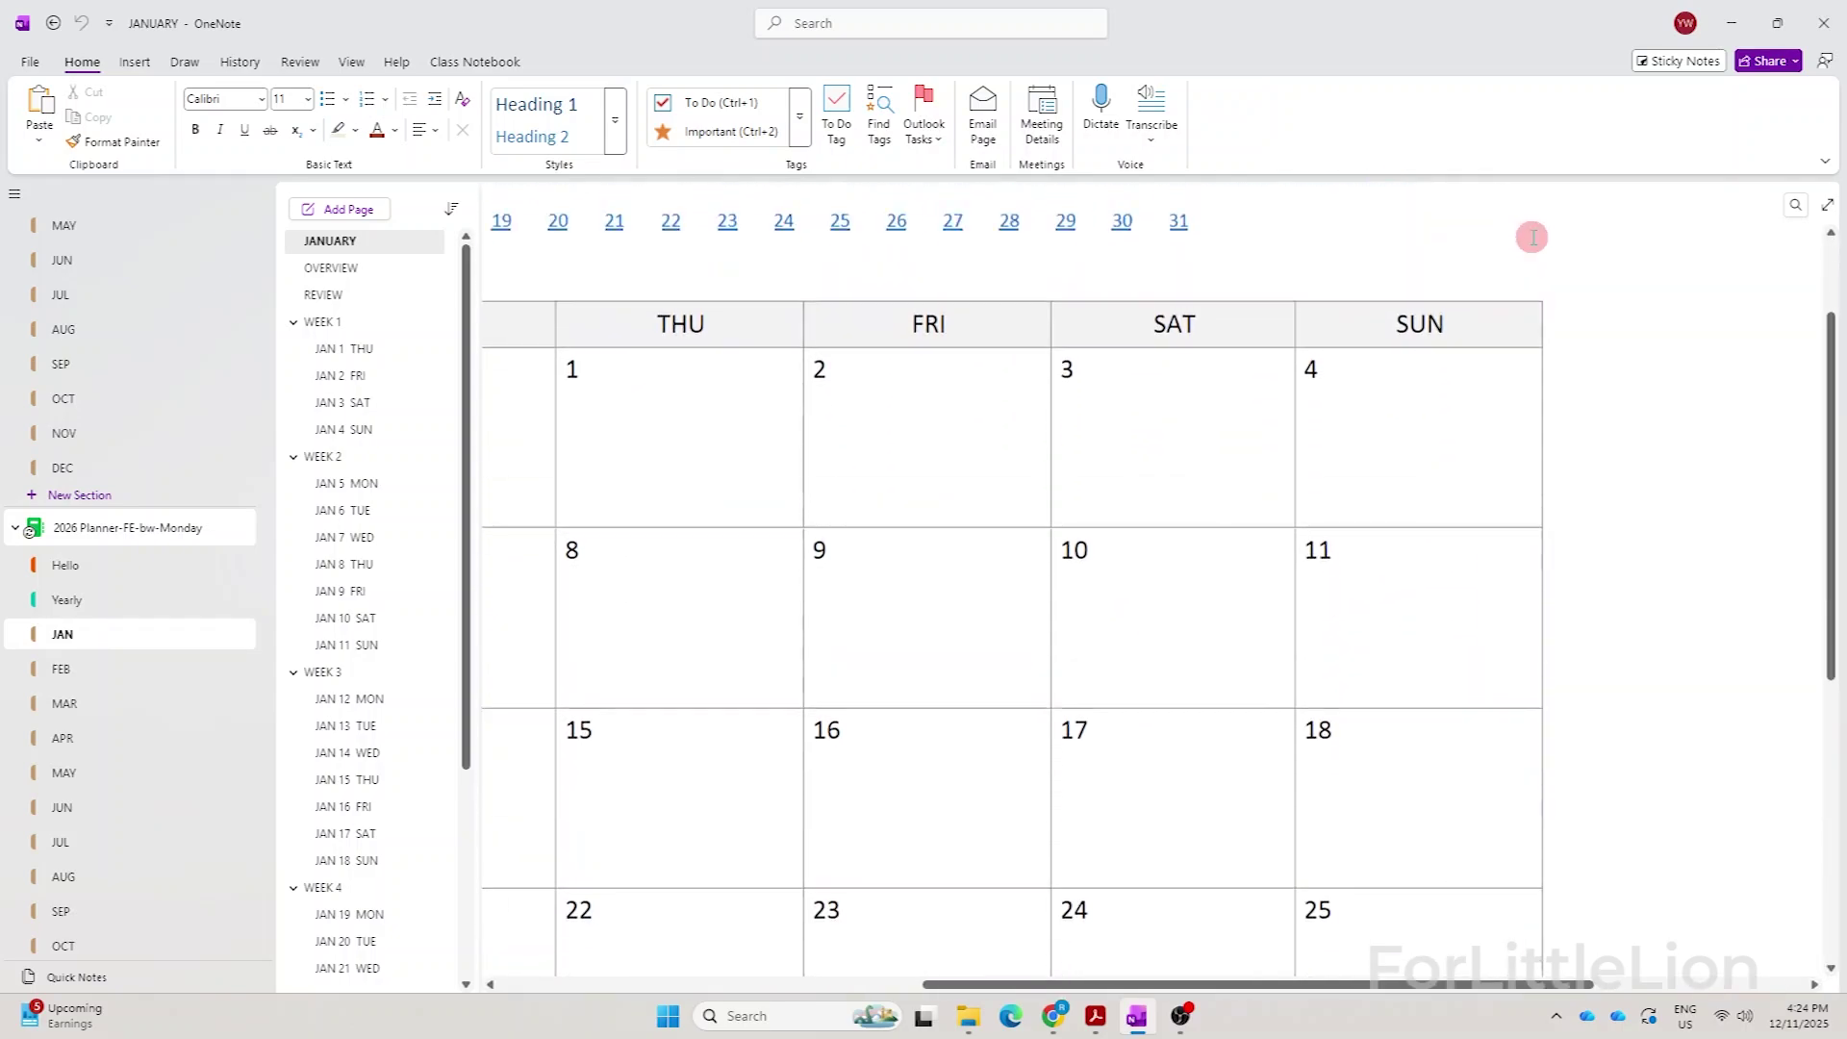
scroll(1531, 236, "up", 2)
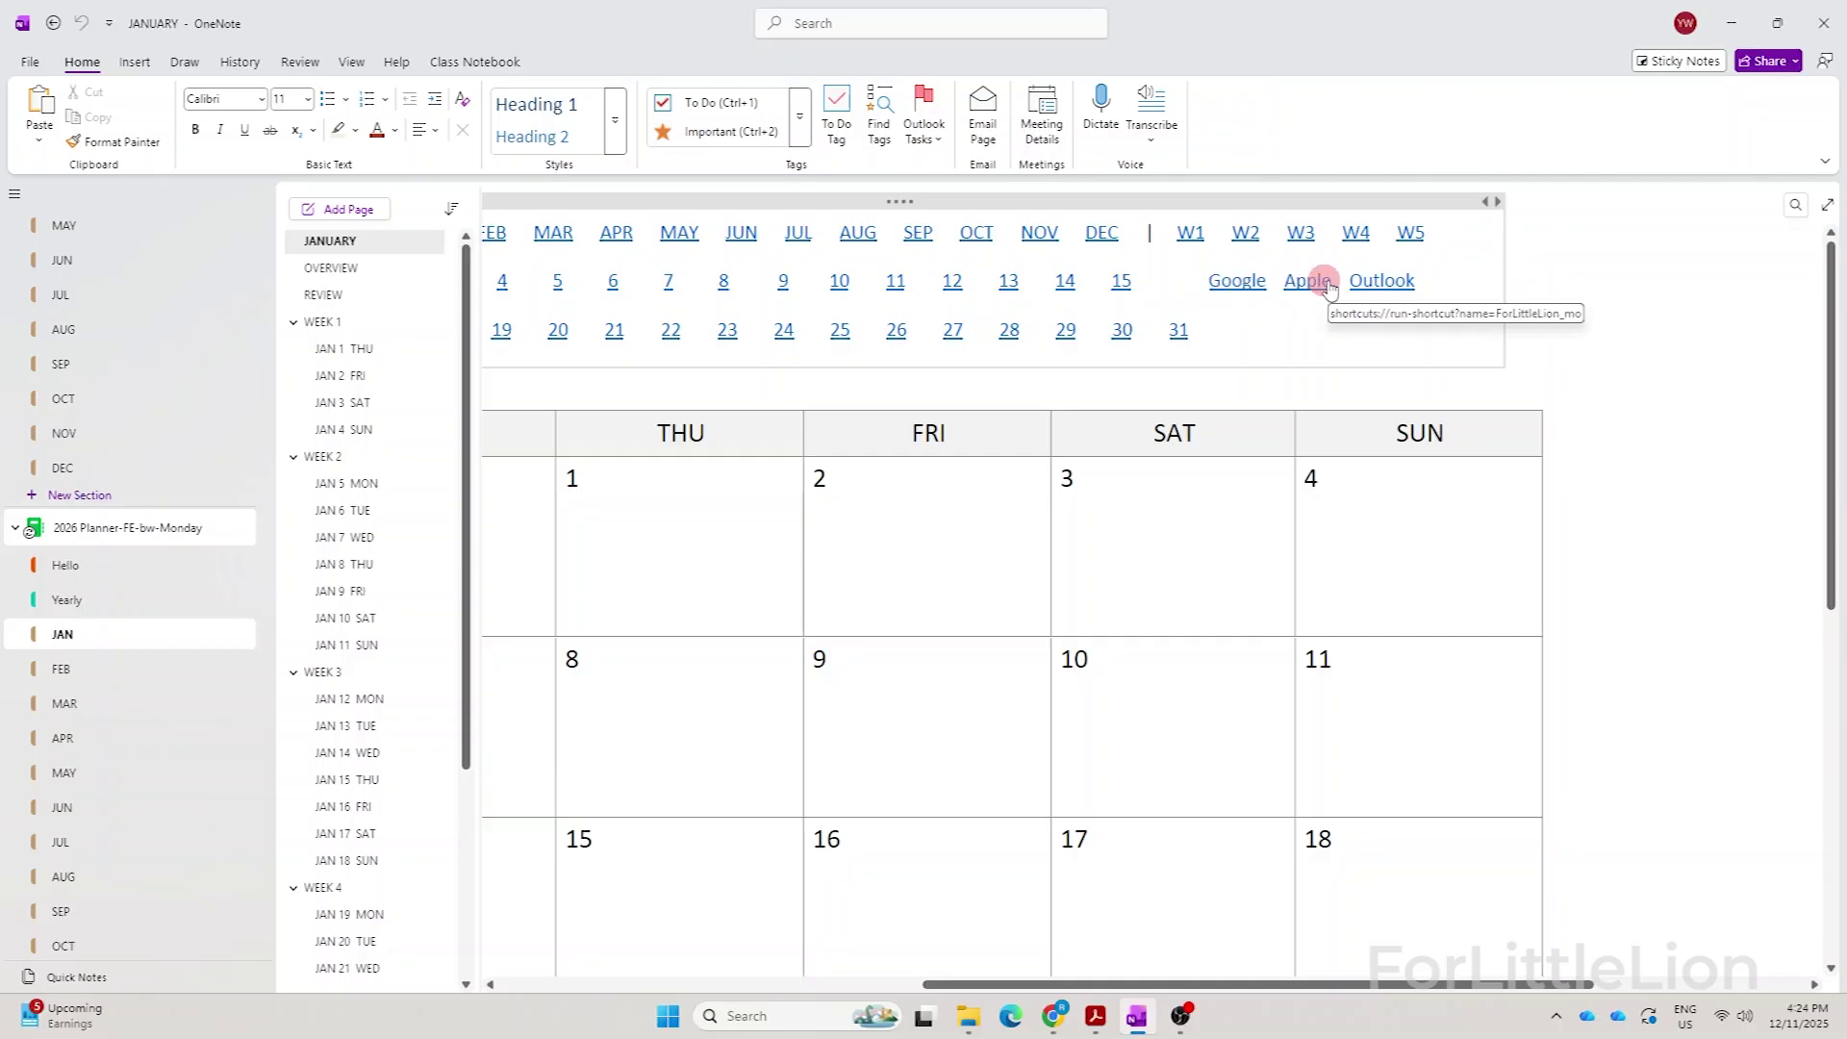
left_click(1238, 292)
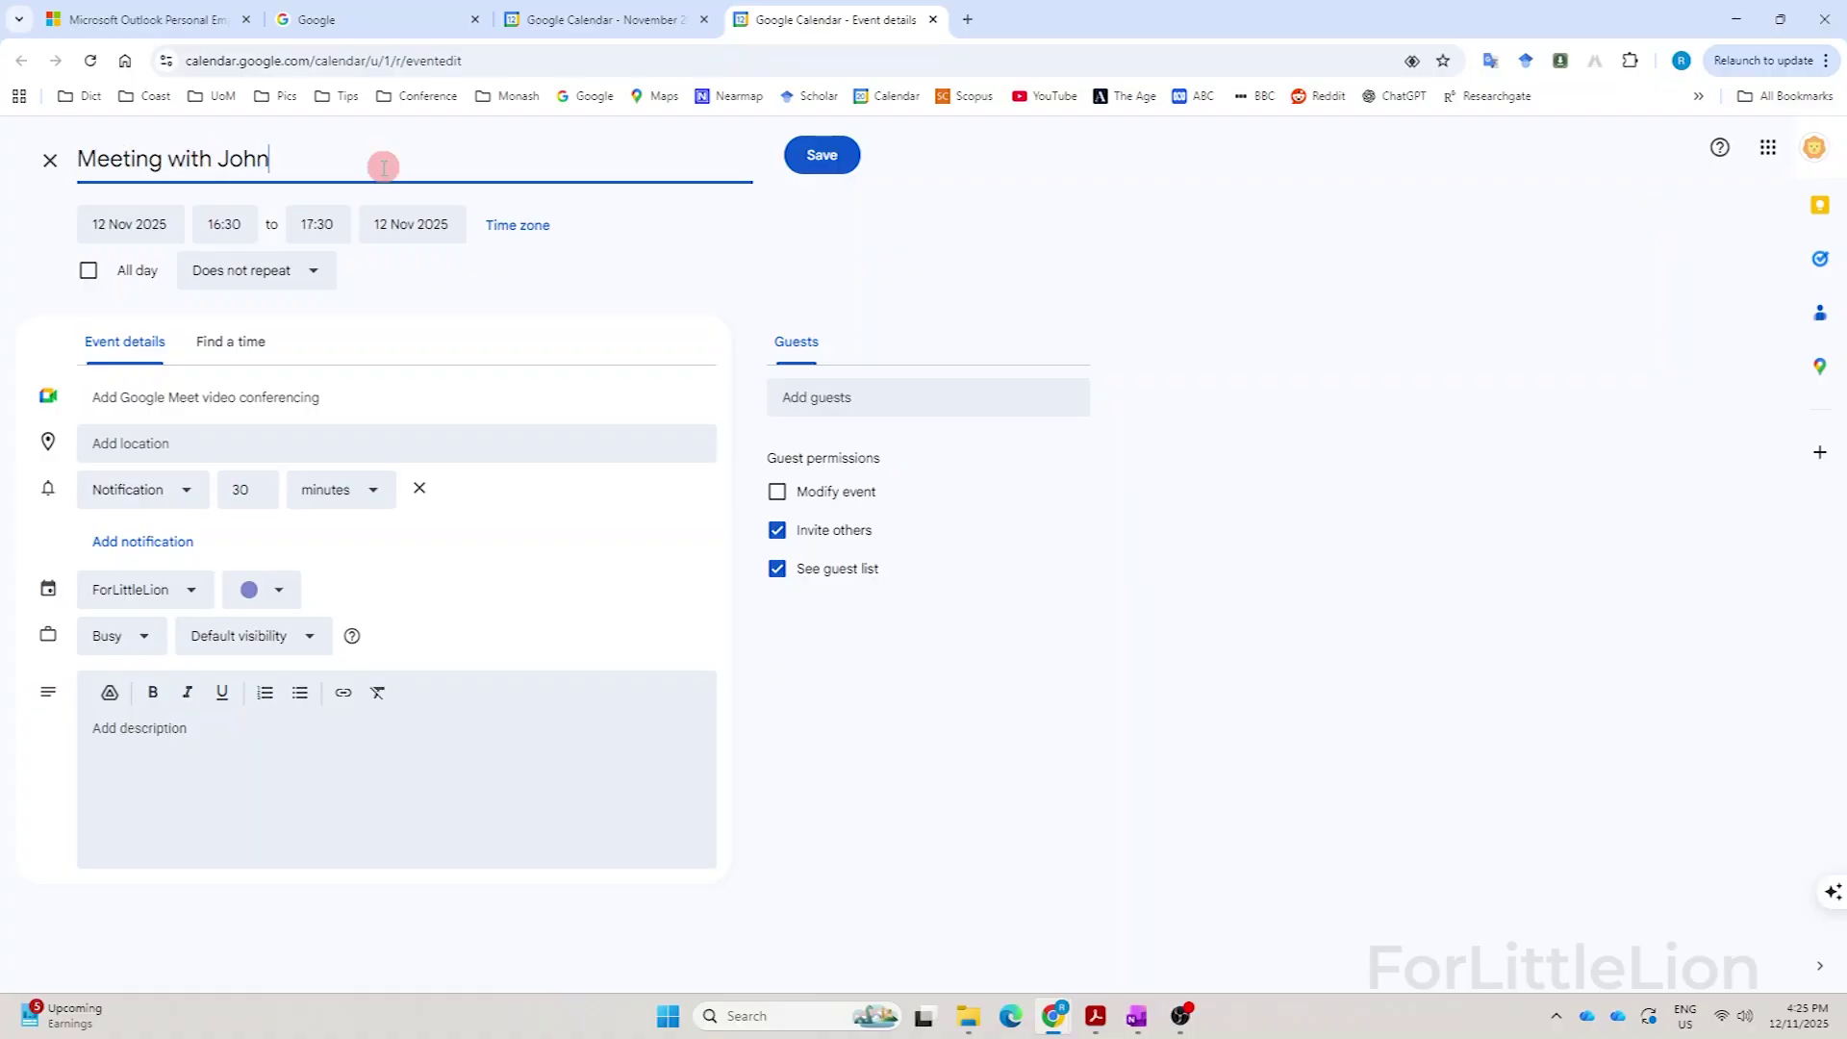
- Move the meeting's start date to 5 January 2026 and save the event
left_click(156, 213)
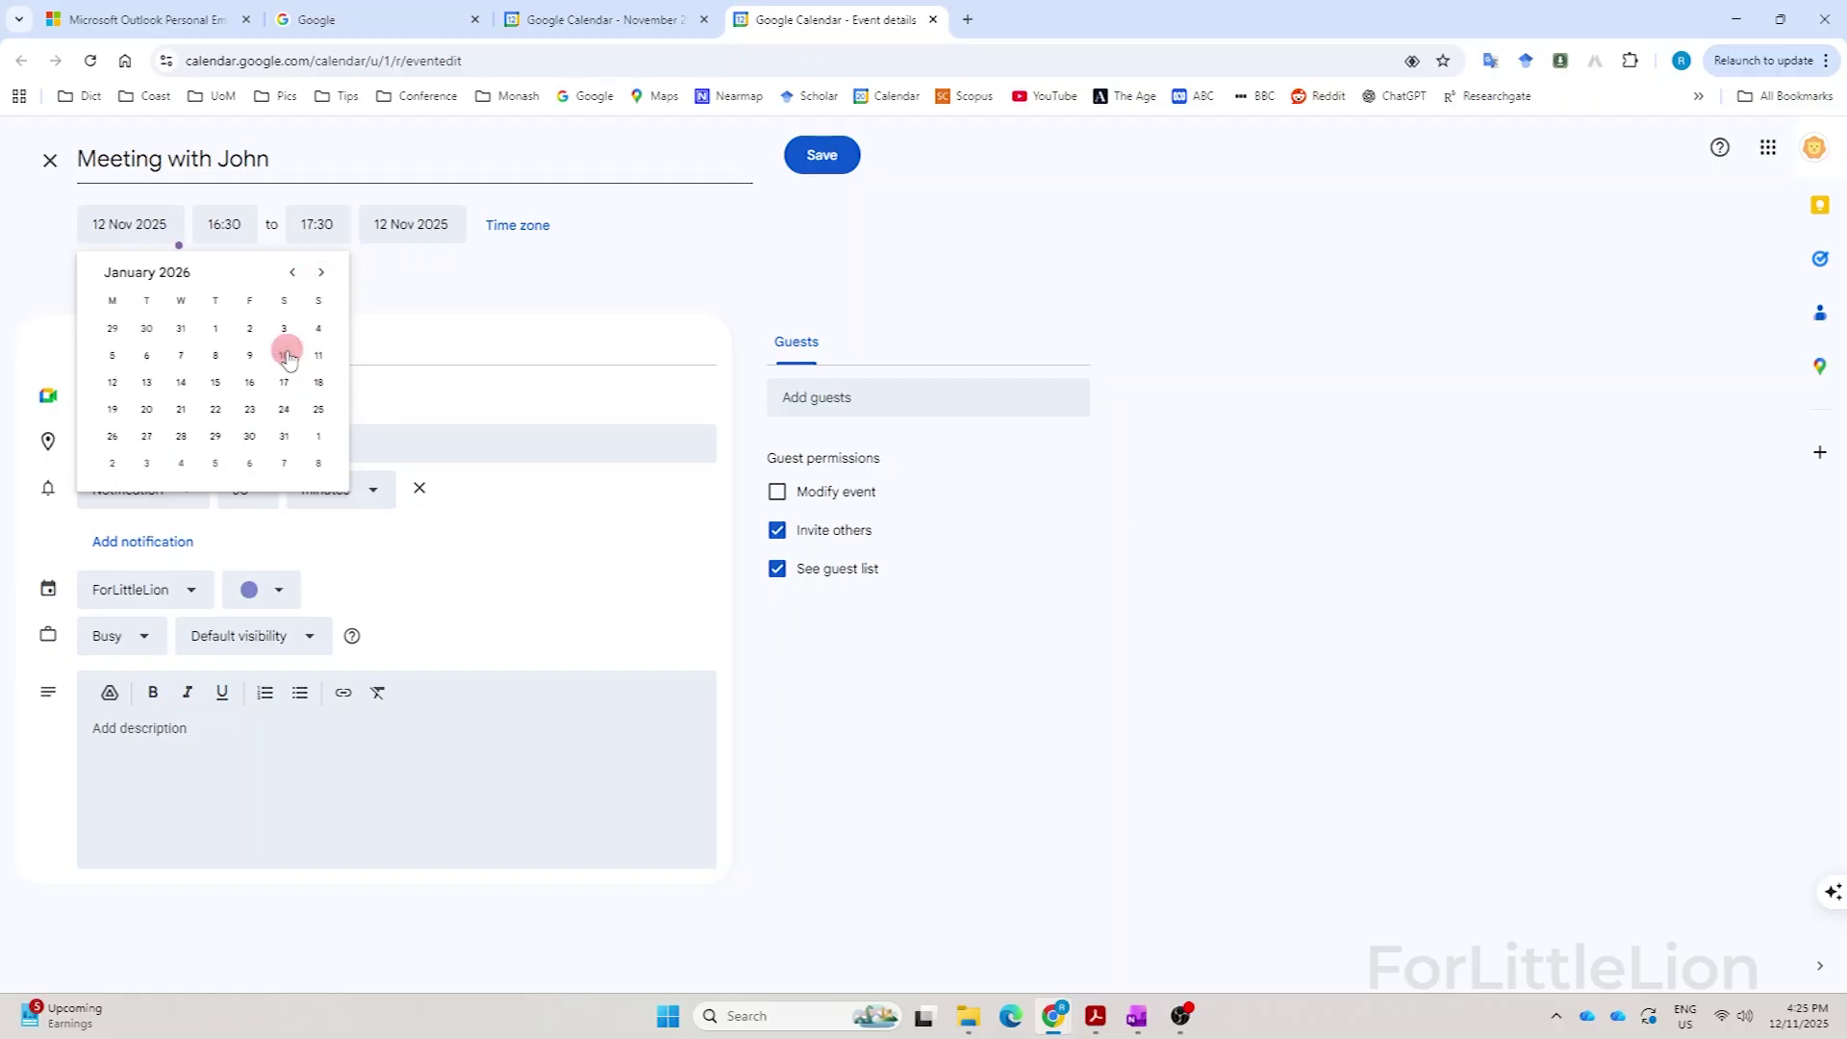
left_click(284, 358)
left_click(731, 234)
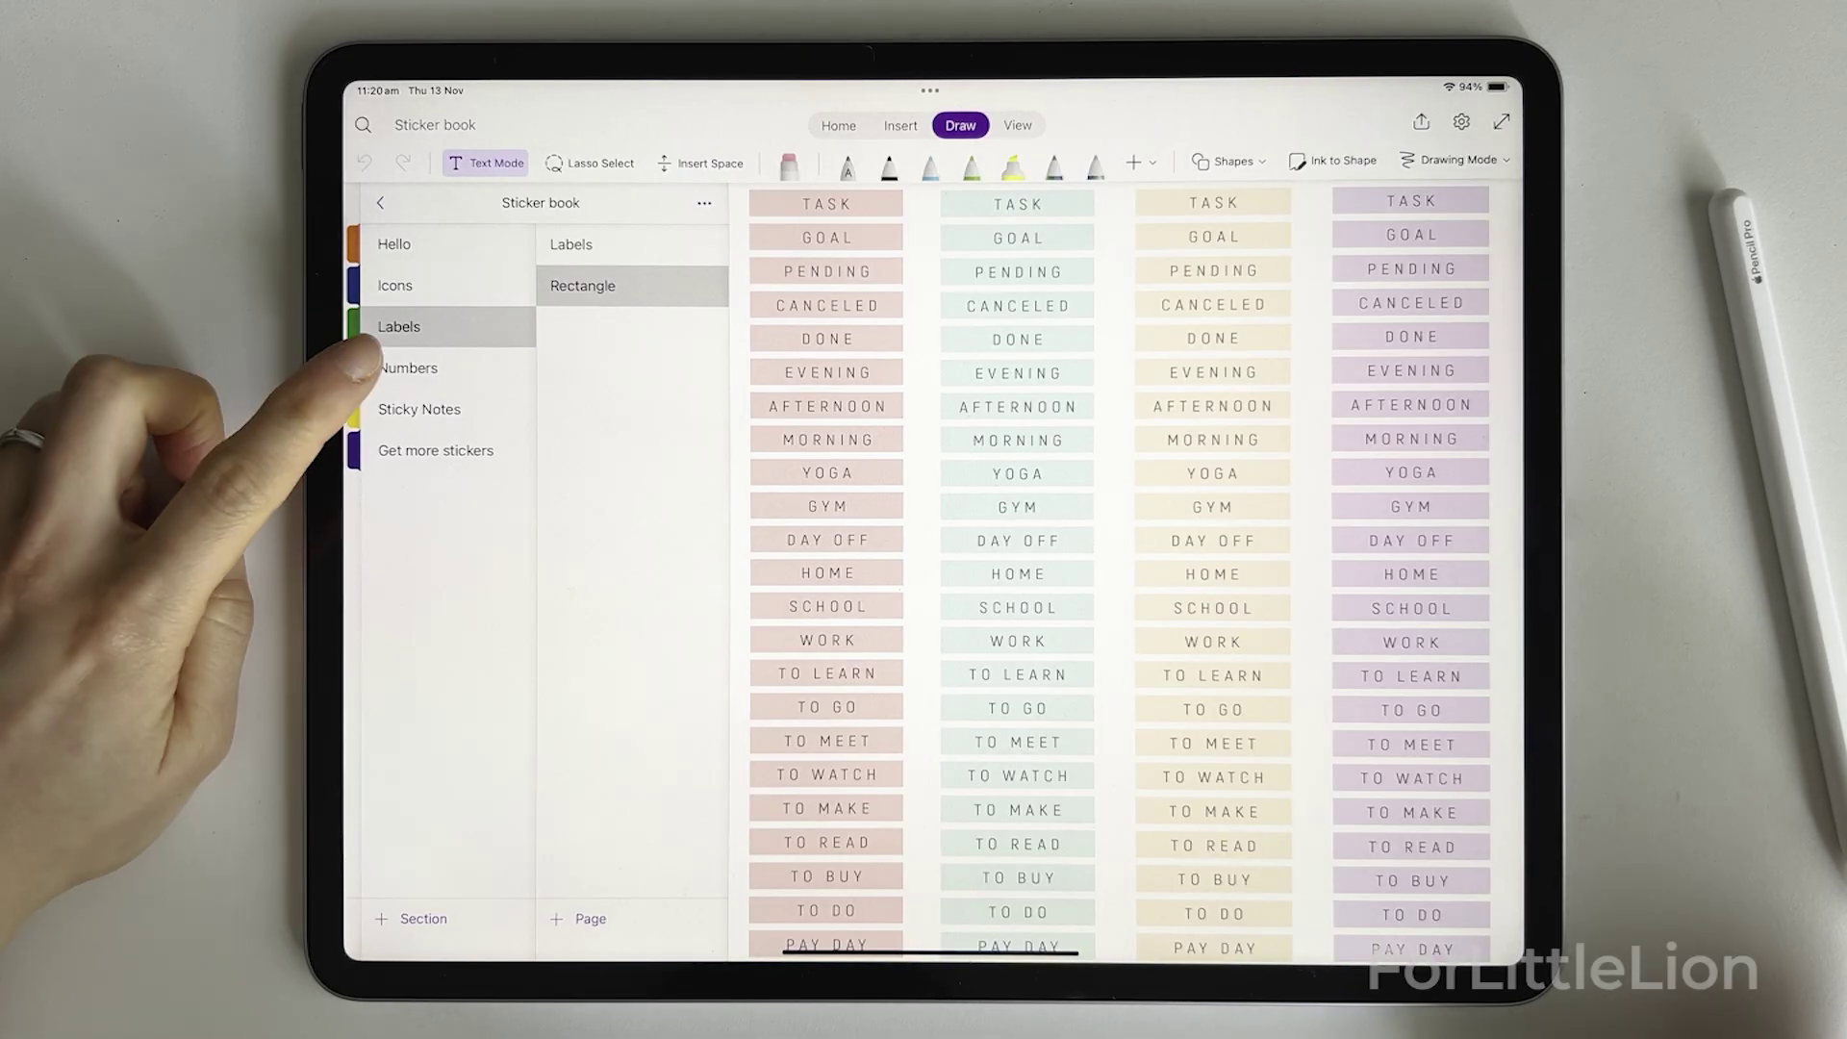
- Find the blue fork-and-knife sticker in the Sticker book's Icons section and copy it
left_click(407, 368)
left_click(420, 409)
left_click(565, 285)
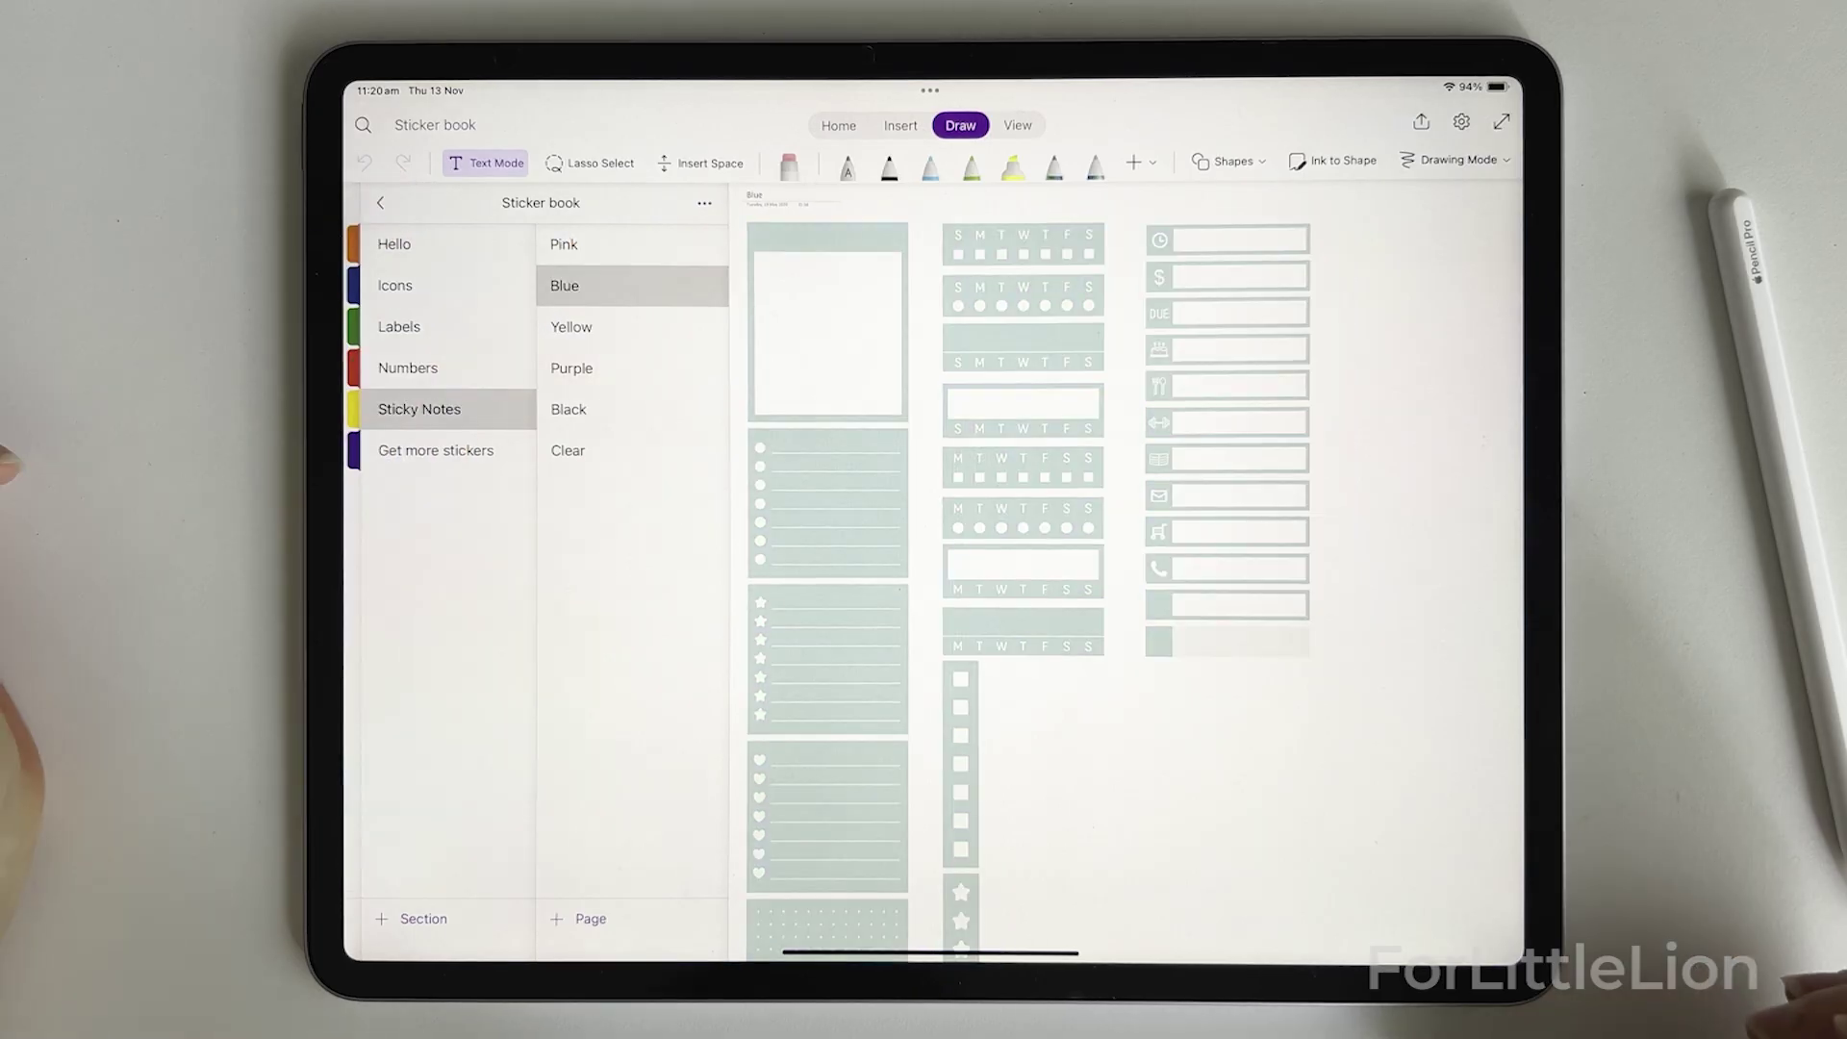
left_click(395, 285)
scroll(1347, 625, "down", 2)
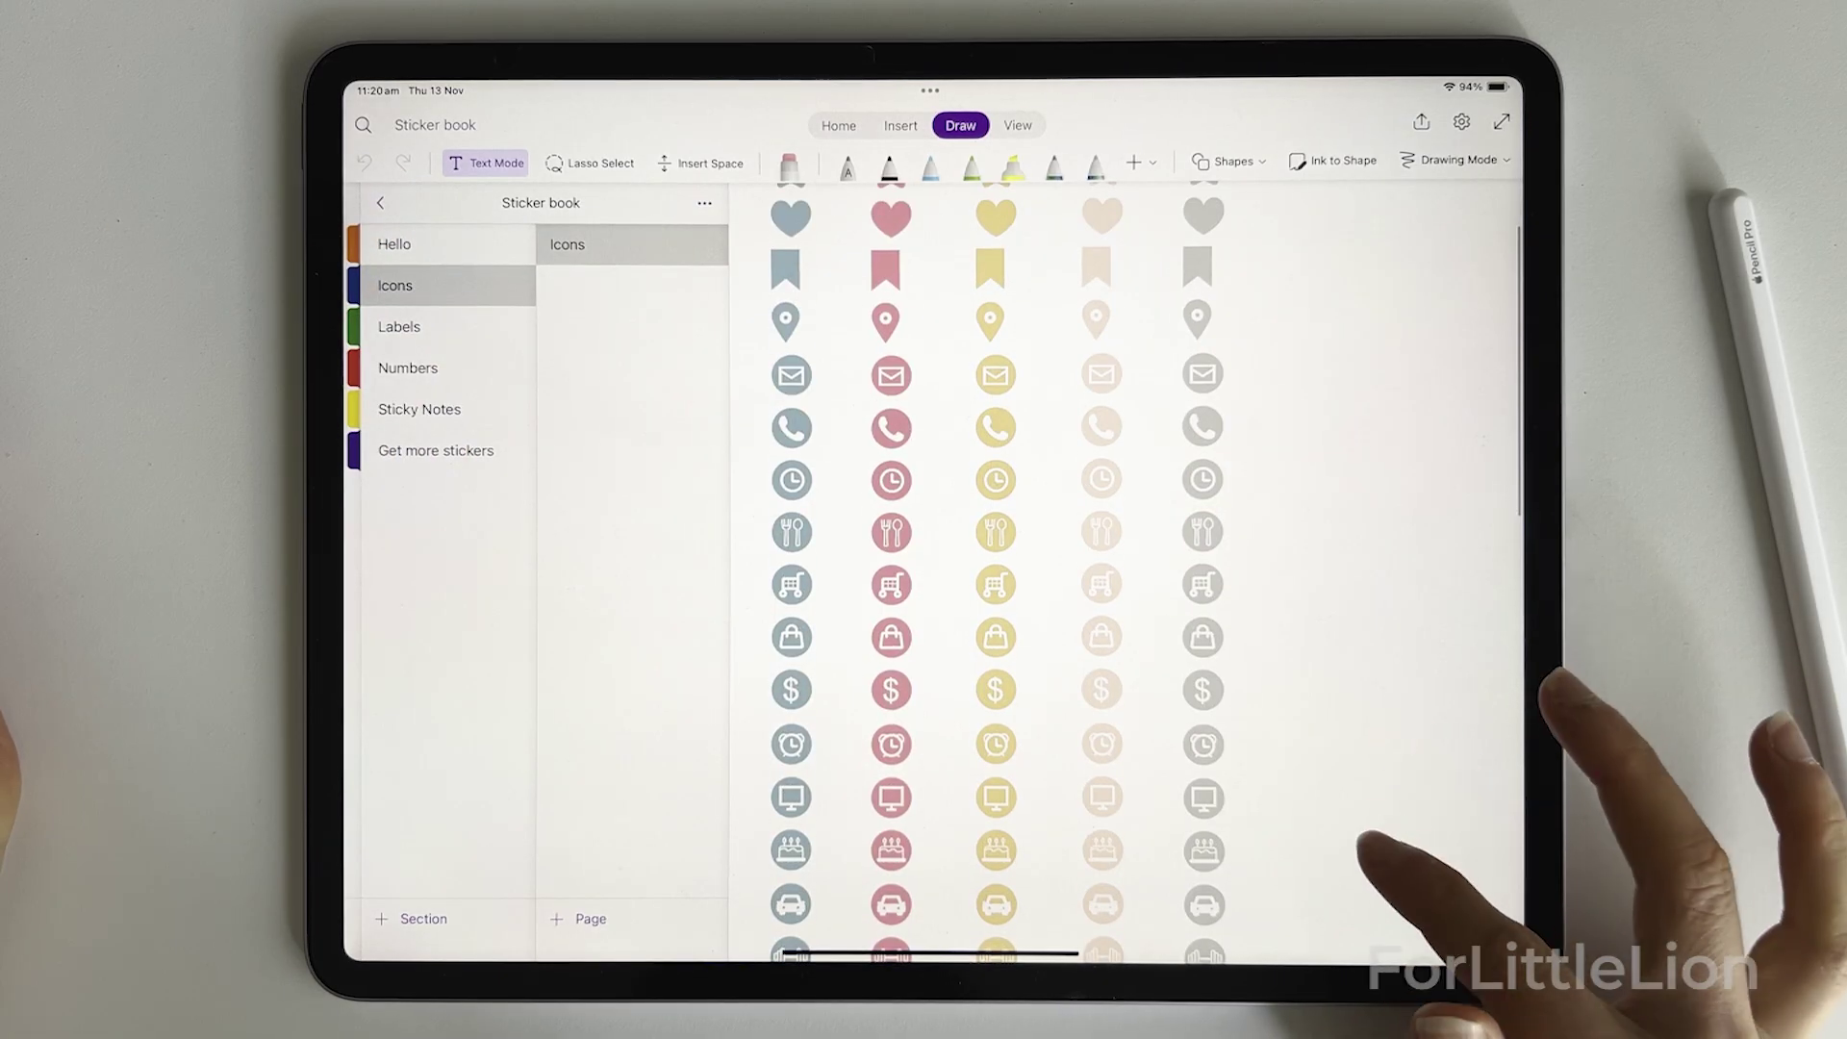
left_click(791, 518)
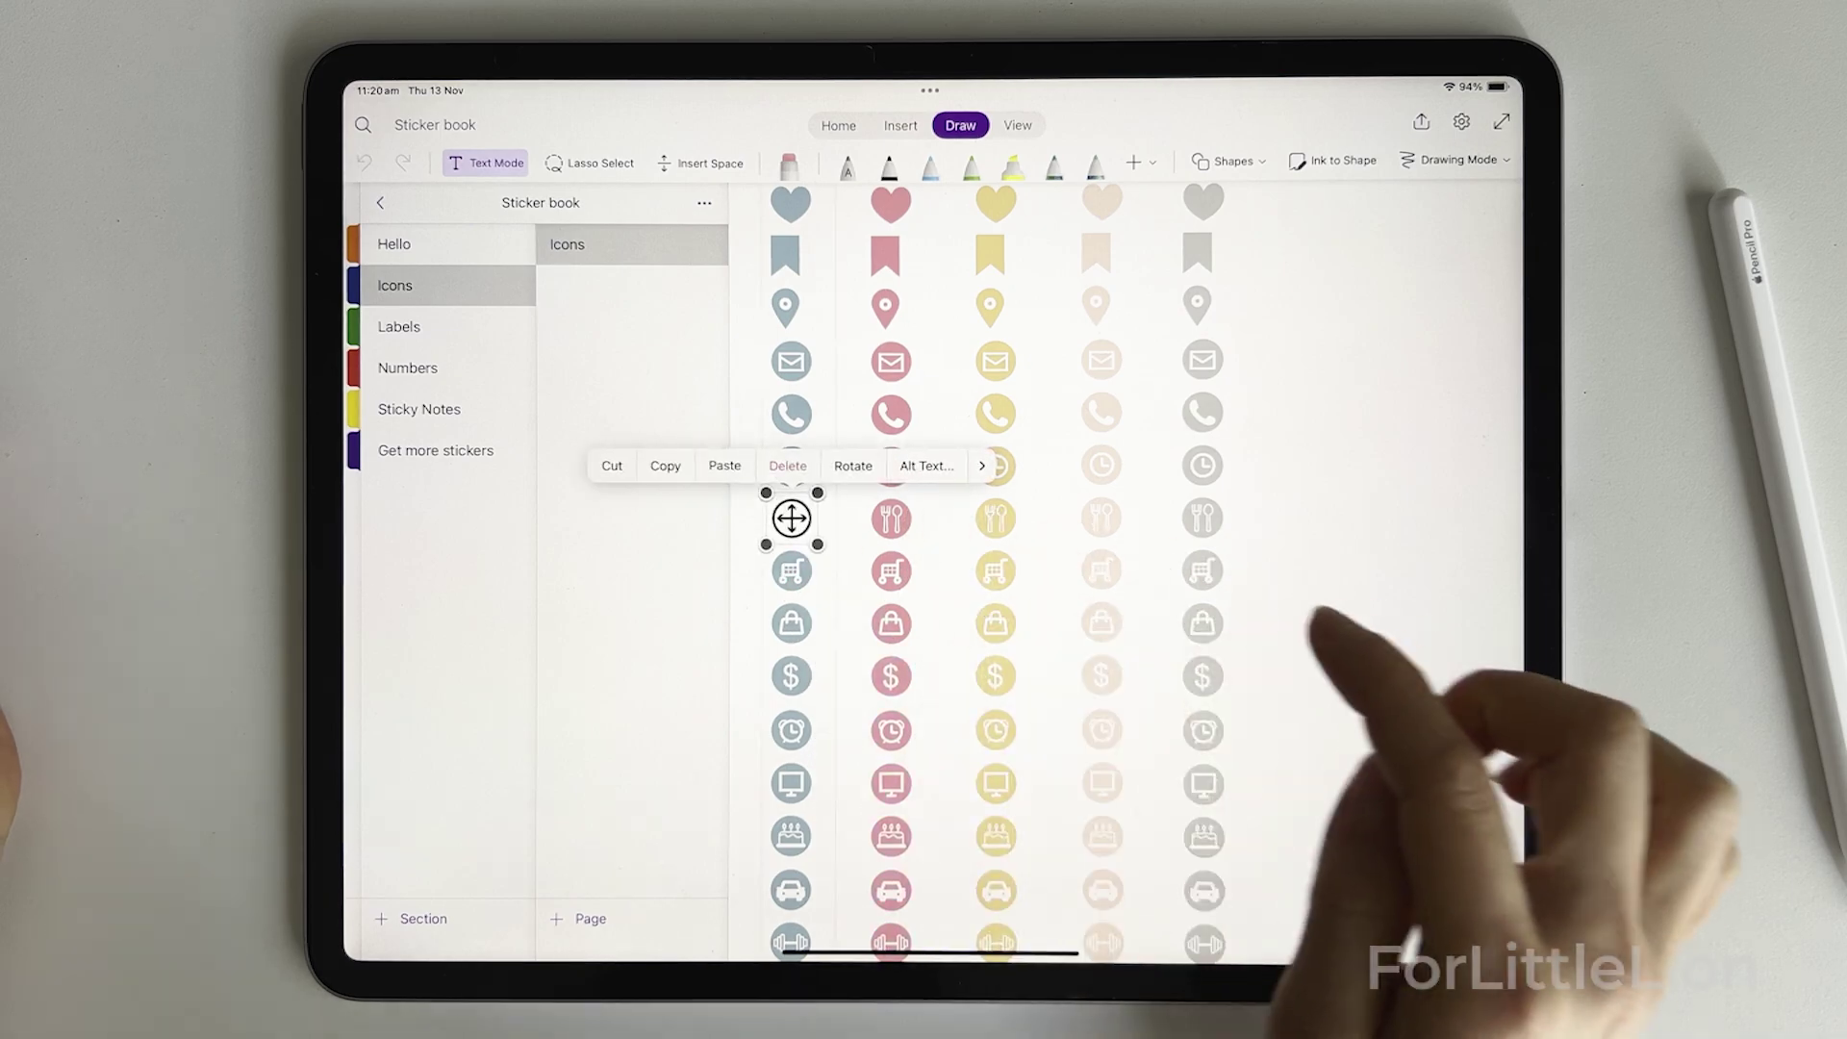
left_click(673, 465)
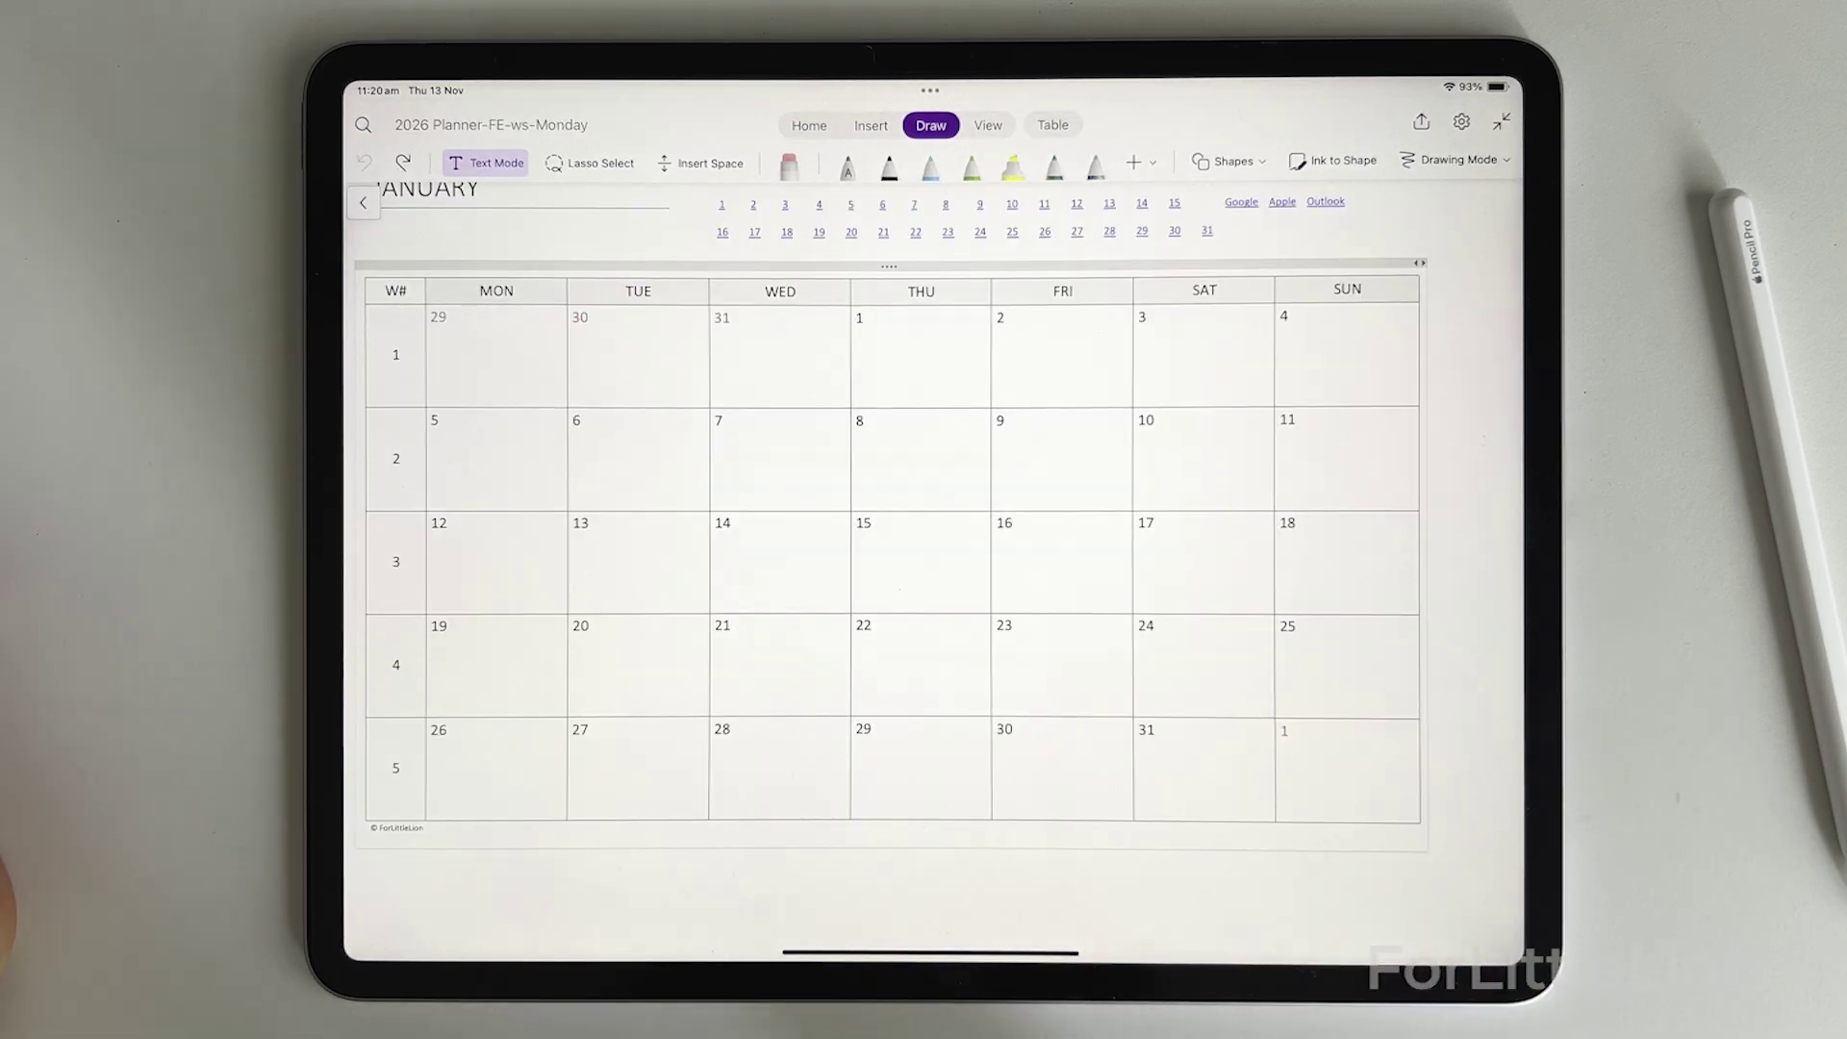
- Write a dinner note with a friend's name in the Thursday 15 January cell
left_click(919, 568)
type("Dinner with Bec")
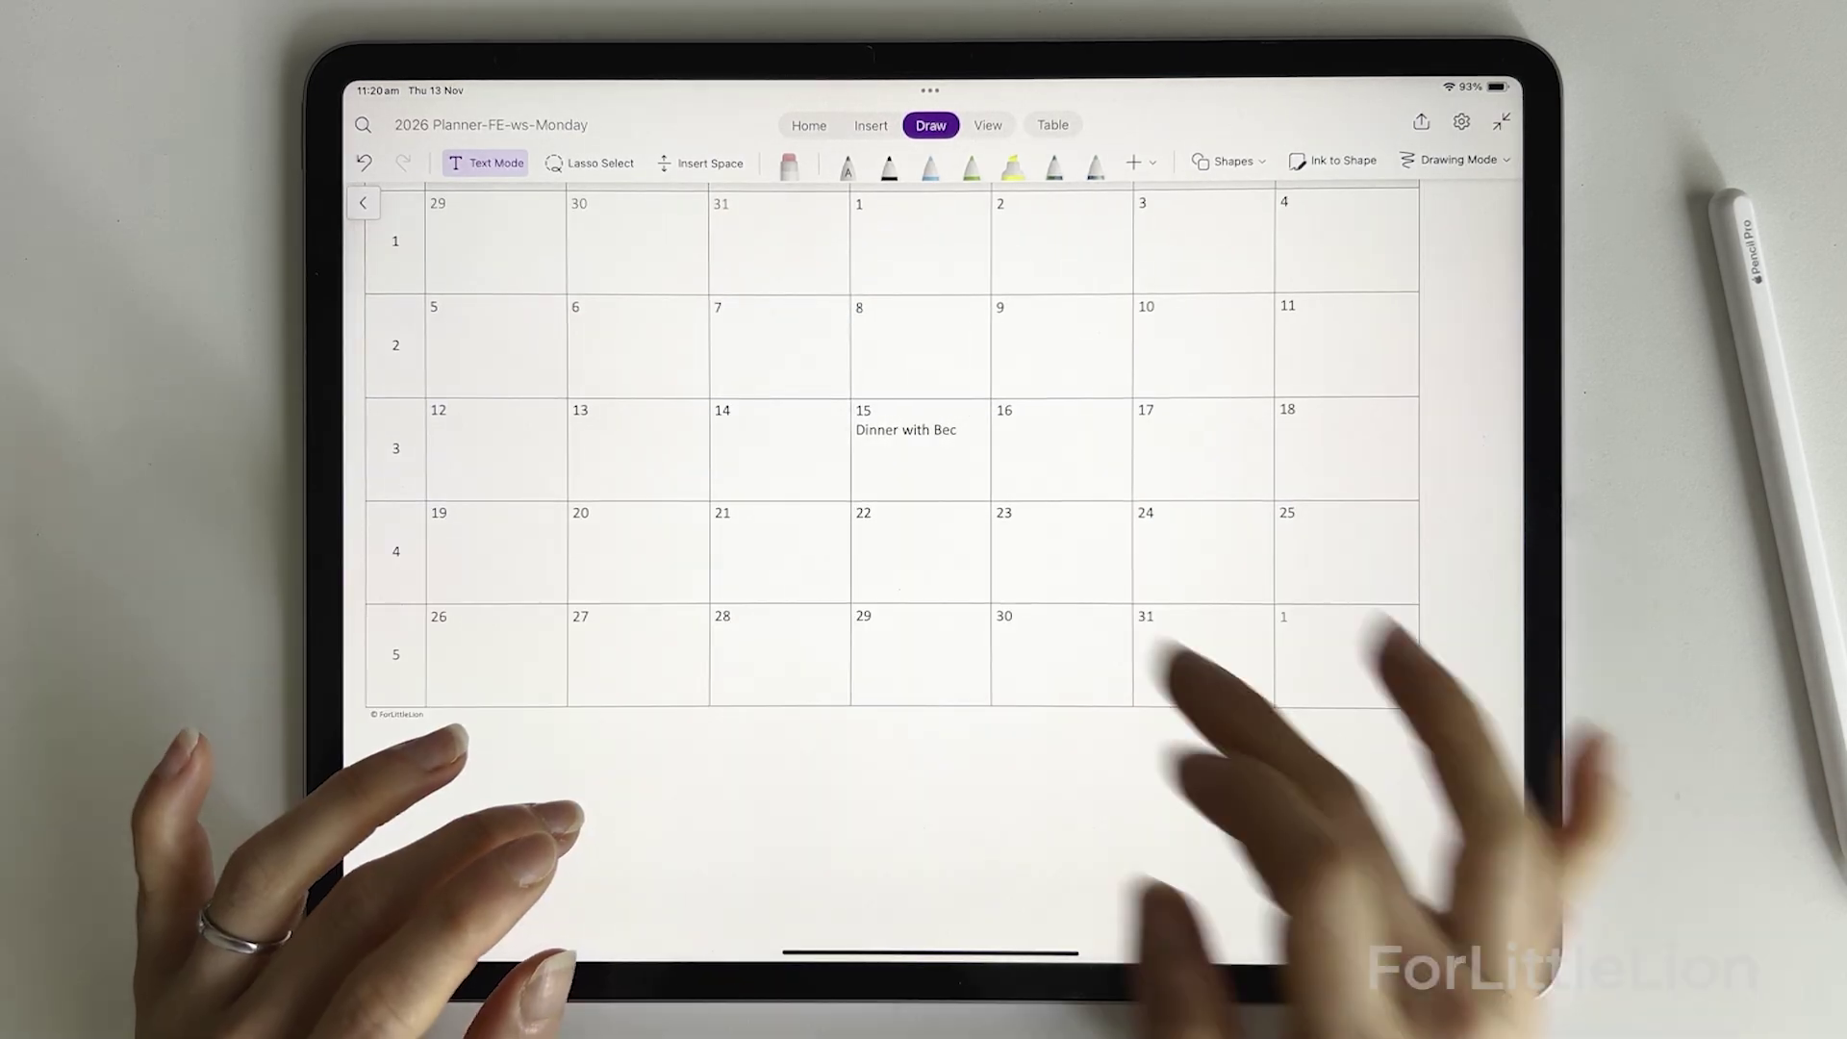
left_click(924, 433)
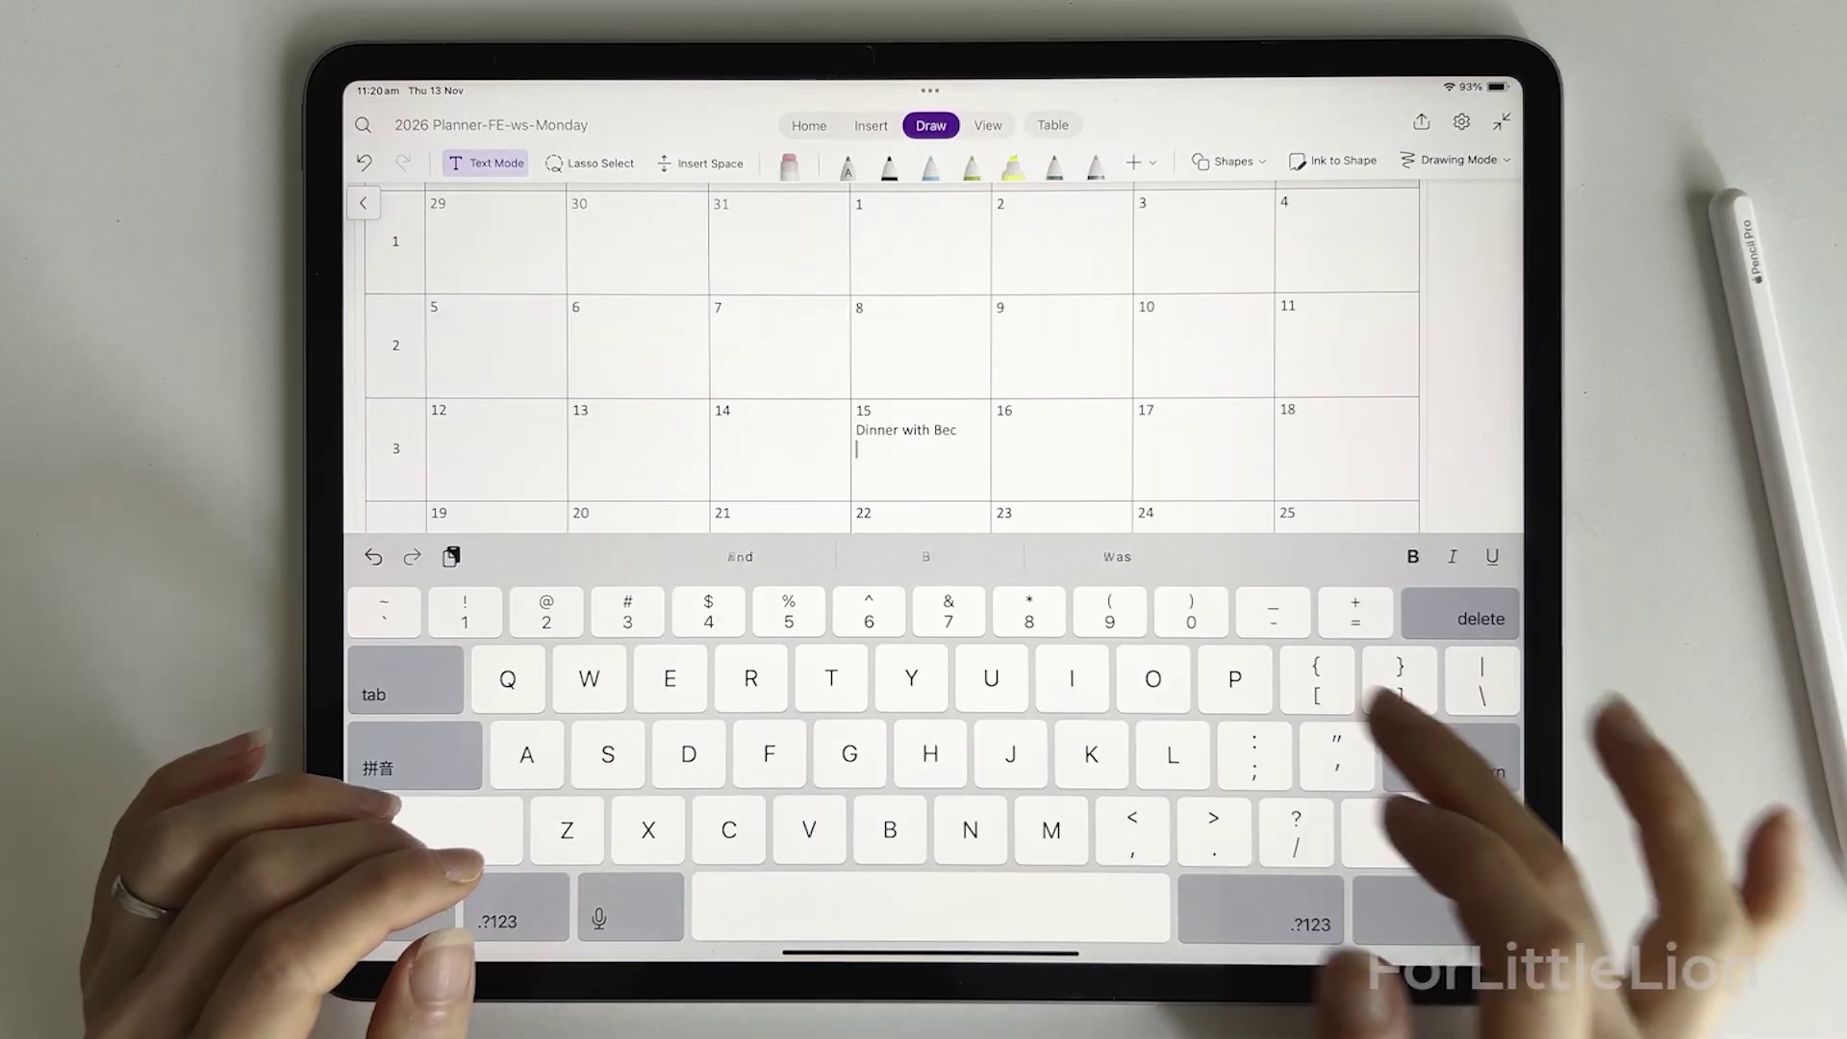
- Paste the fork-and-spoon sticker under the dinner note and shrink it to a small size
left_click(907, 452)
left_click(818, 414)
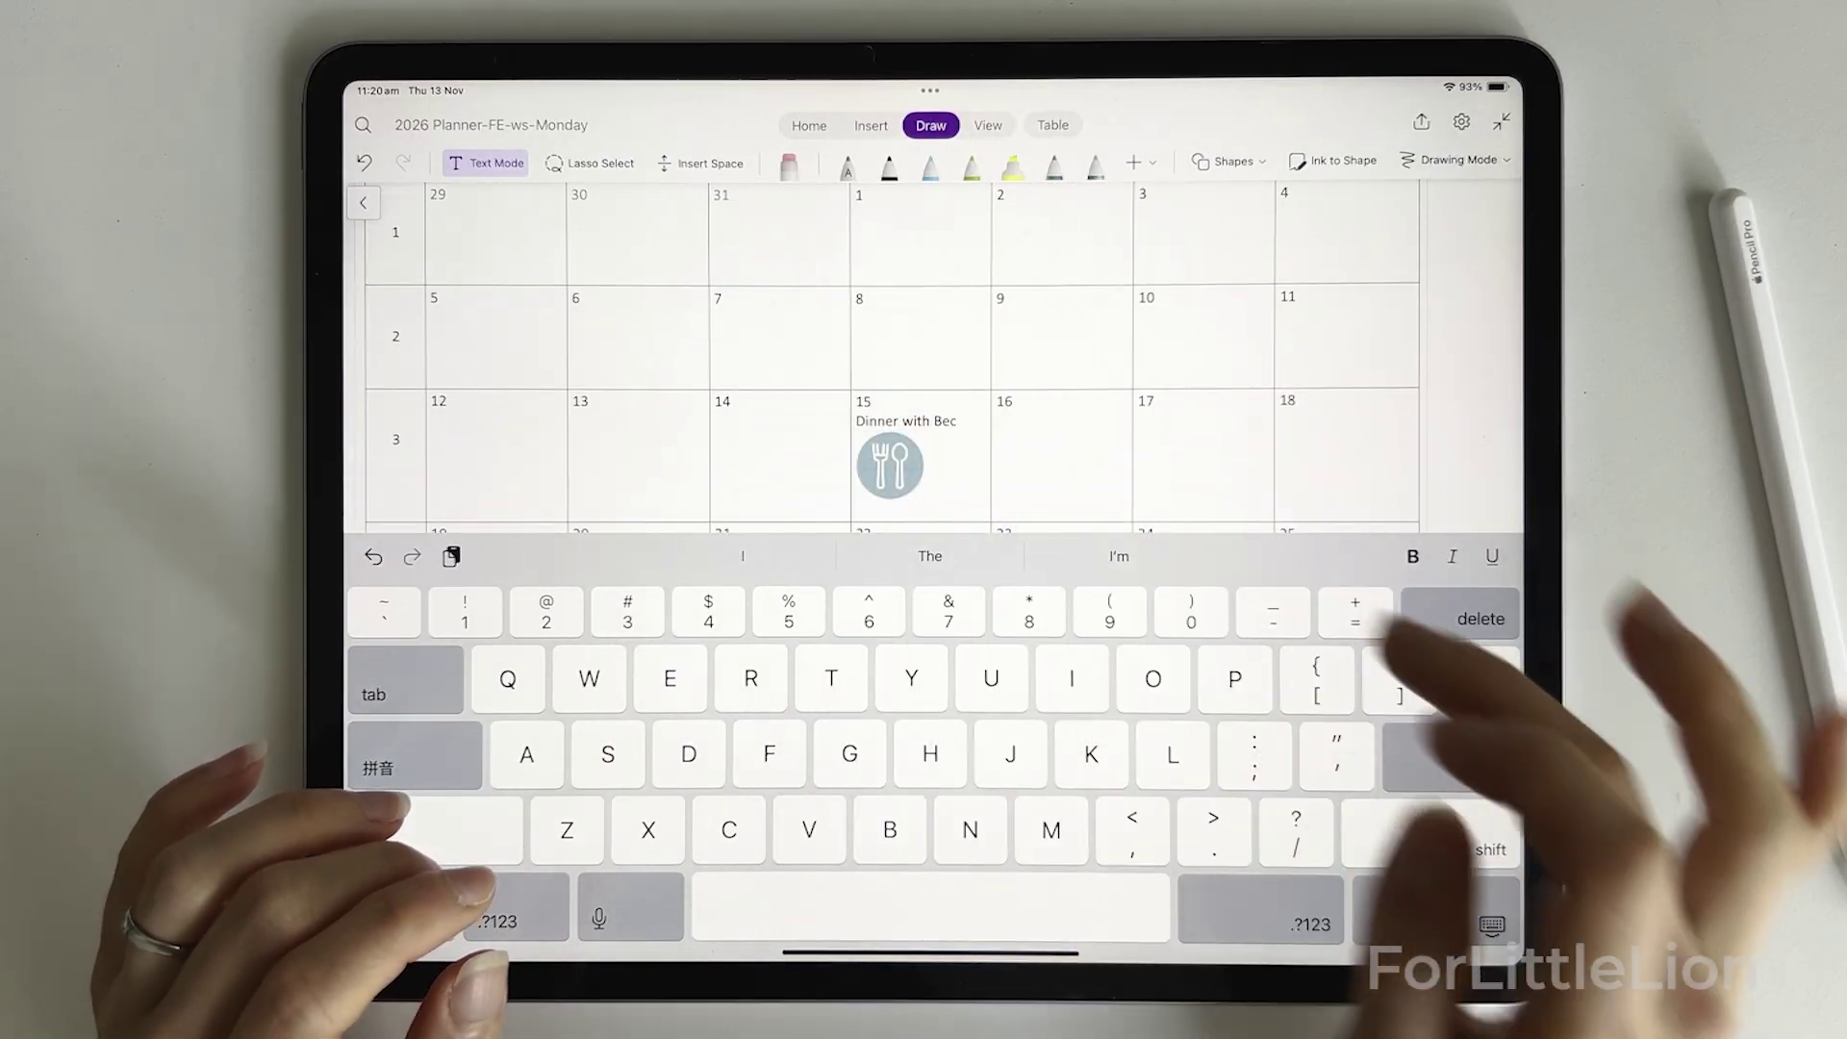
left_click(890, 466)
left_click_drag(923, 501, 893, 468)
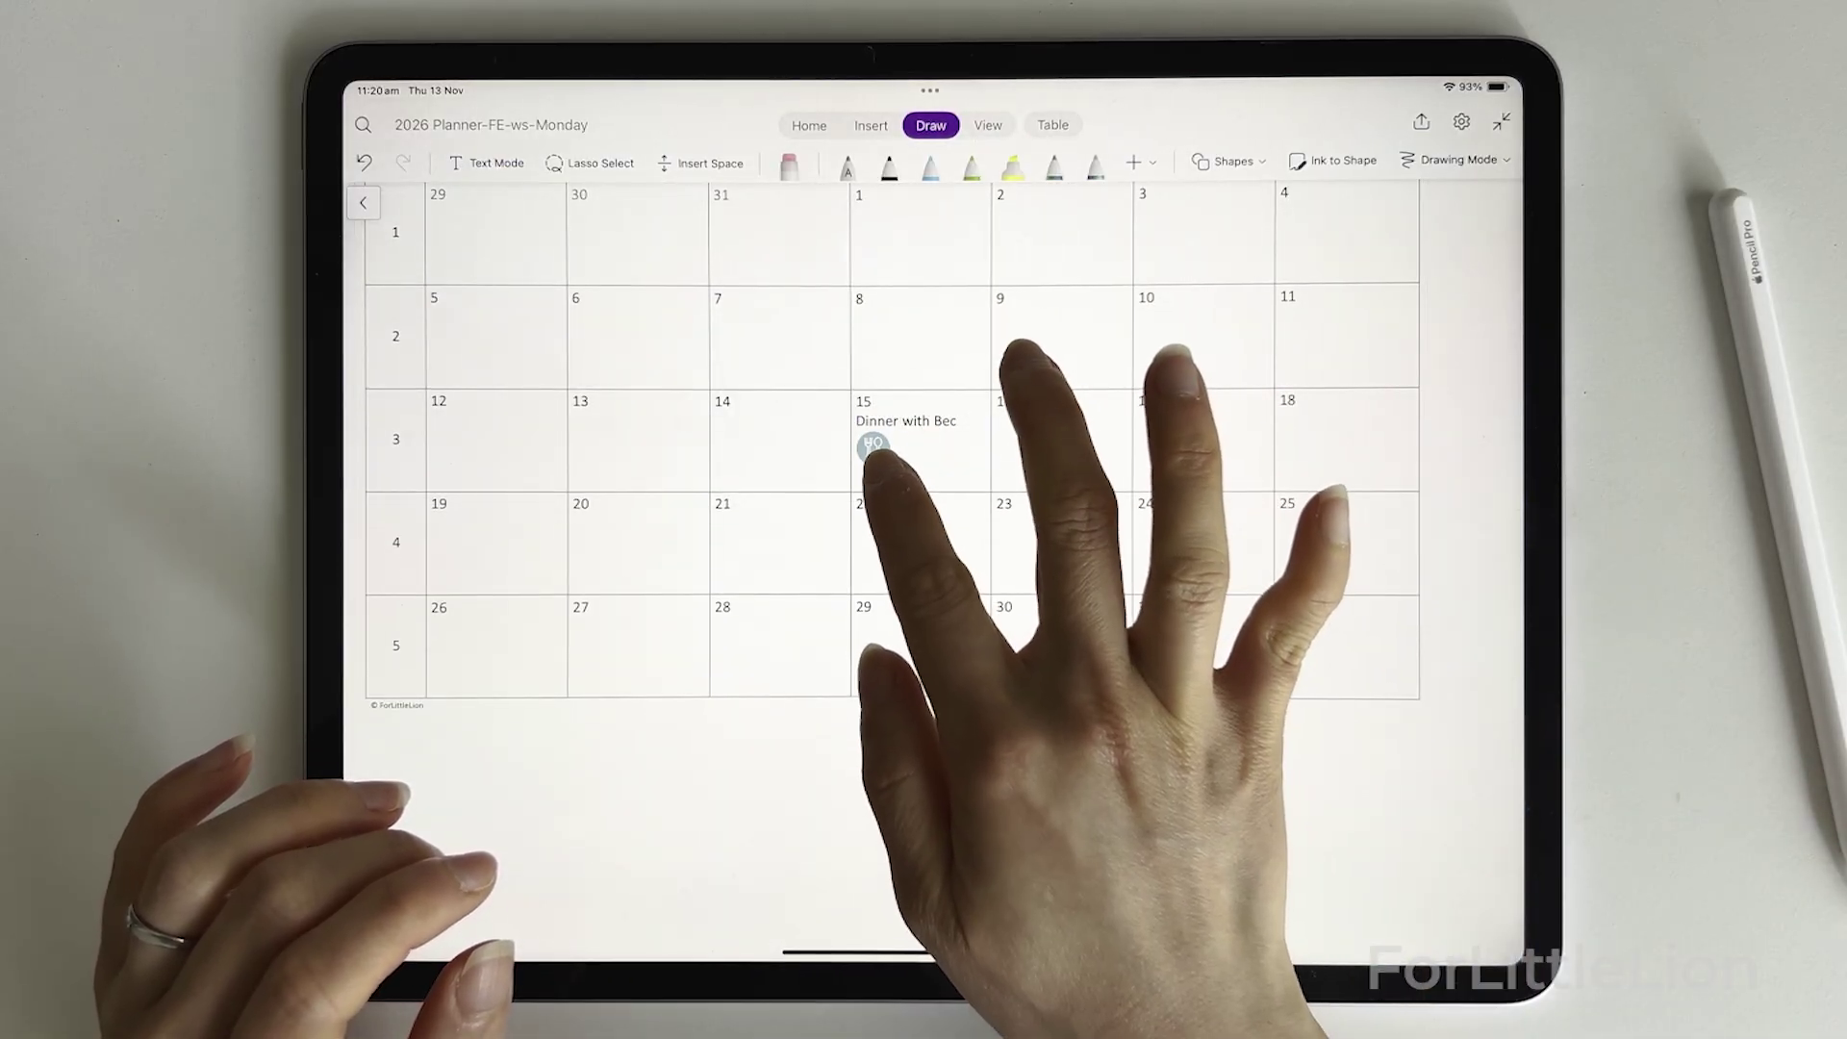
scroll(895, 530, "up", 3)
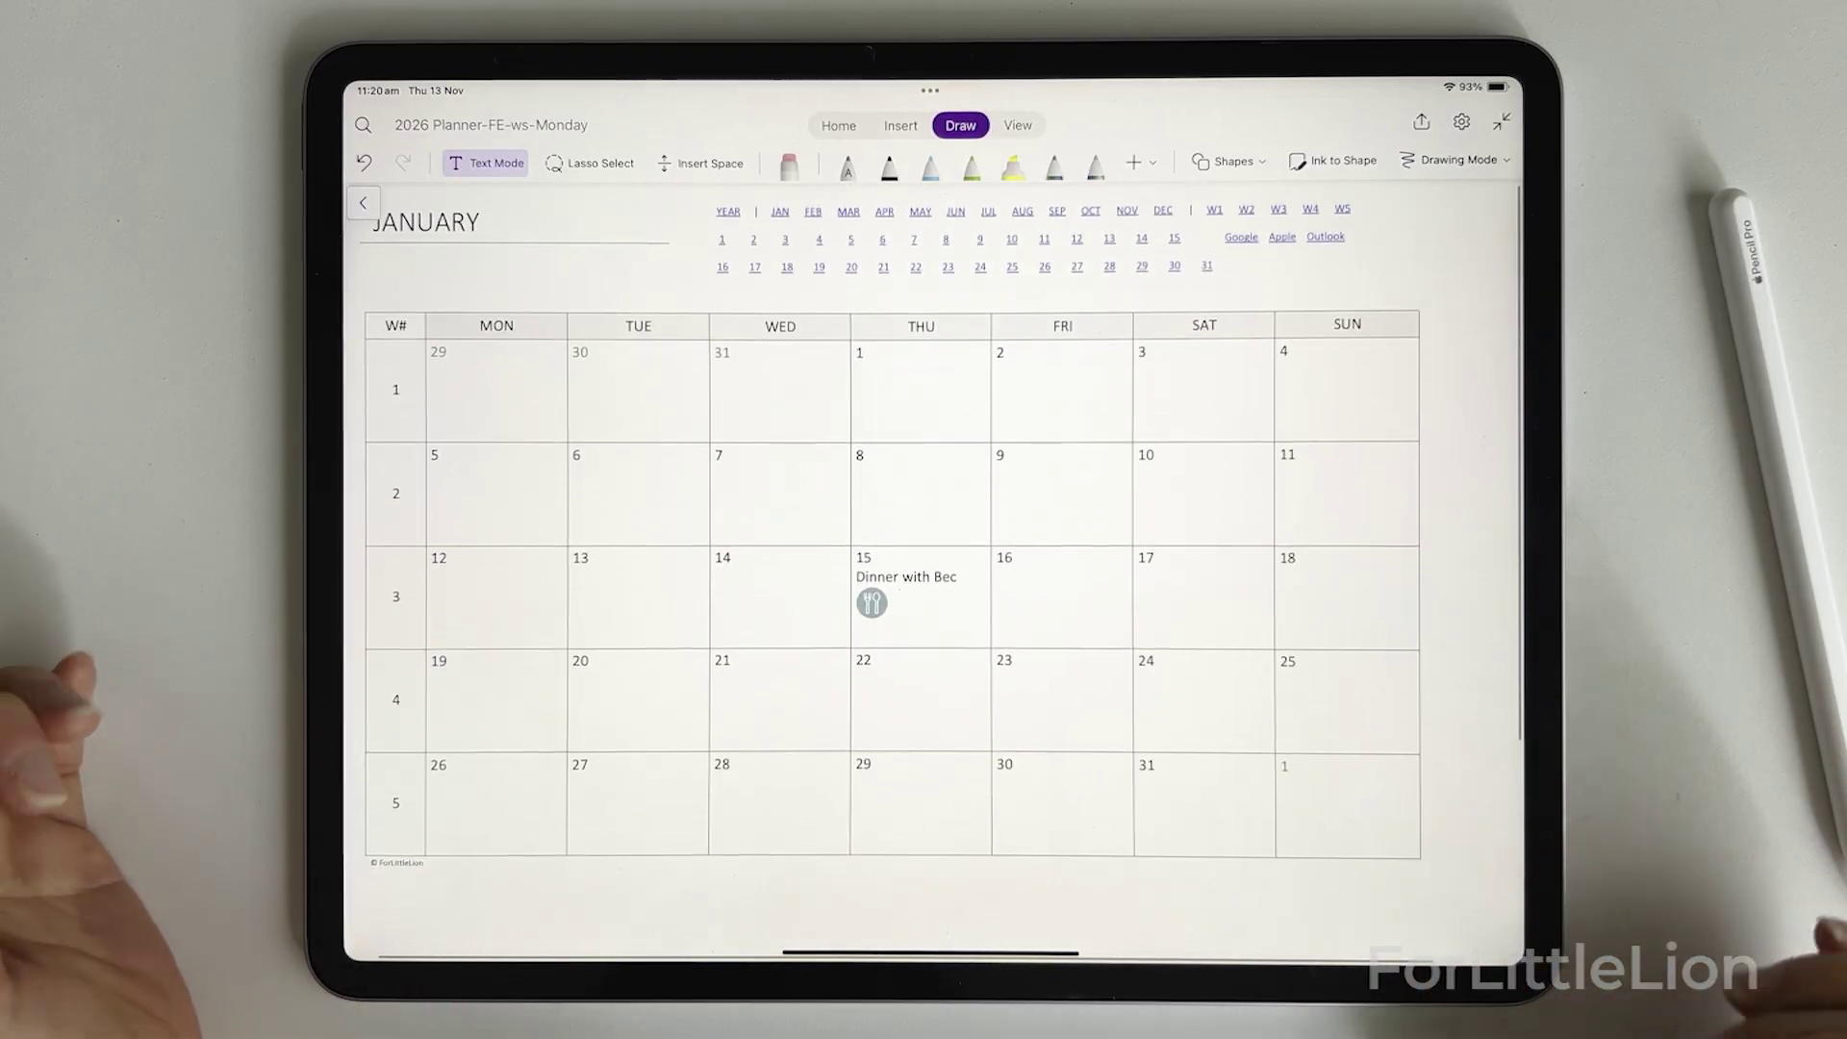
left_click(1175, 237)
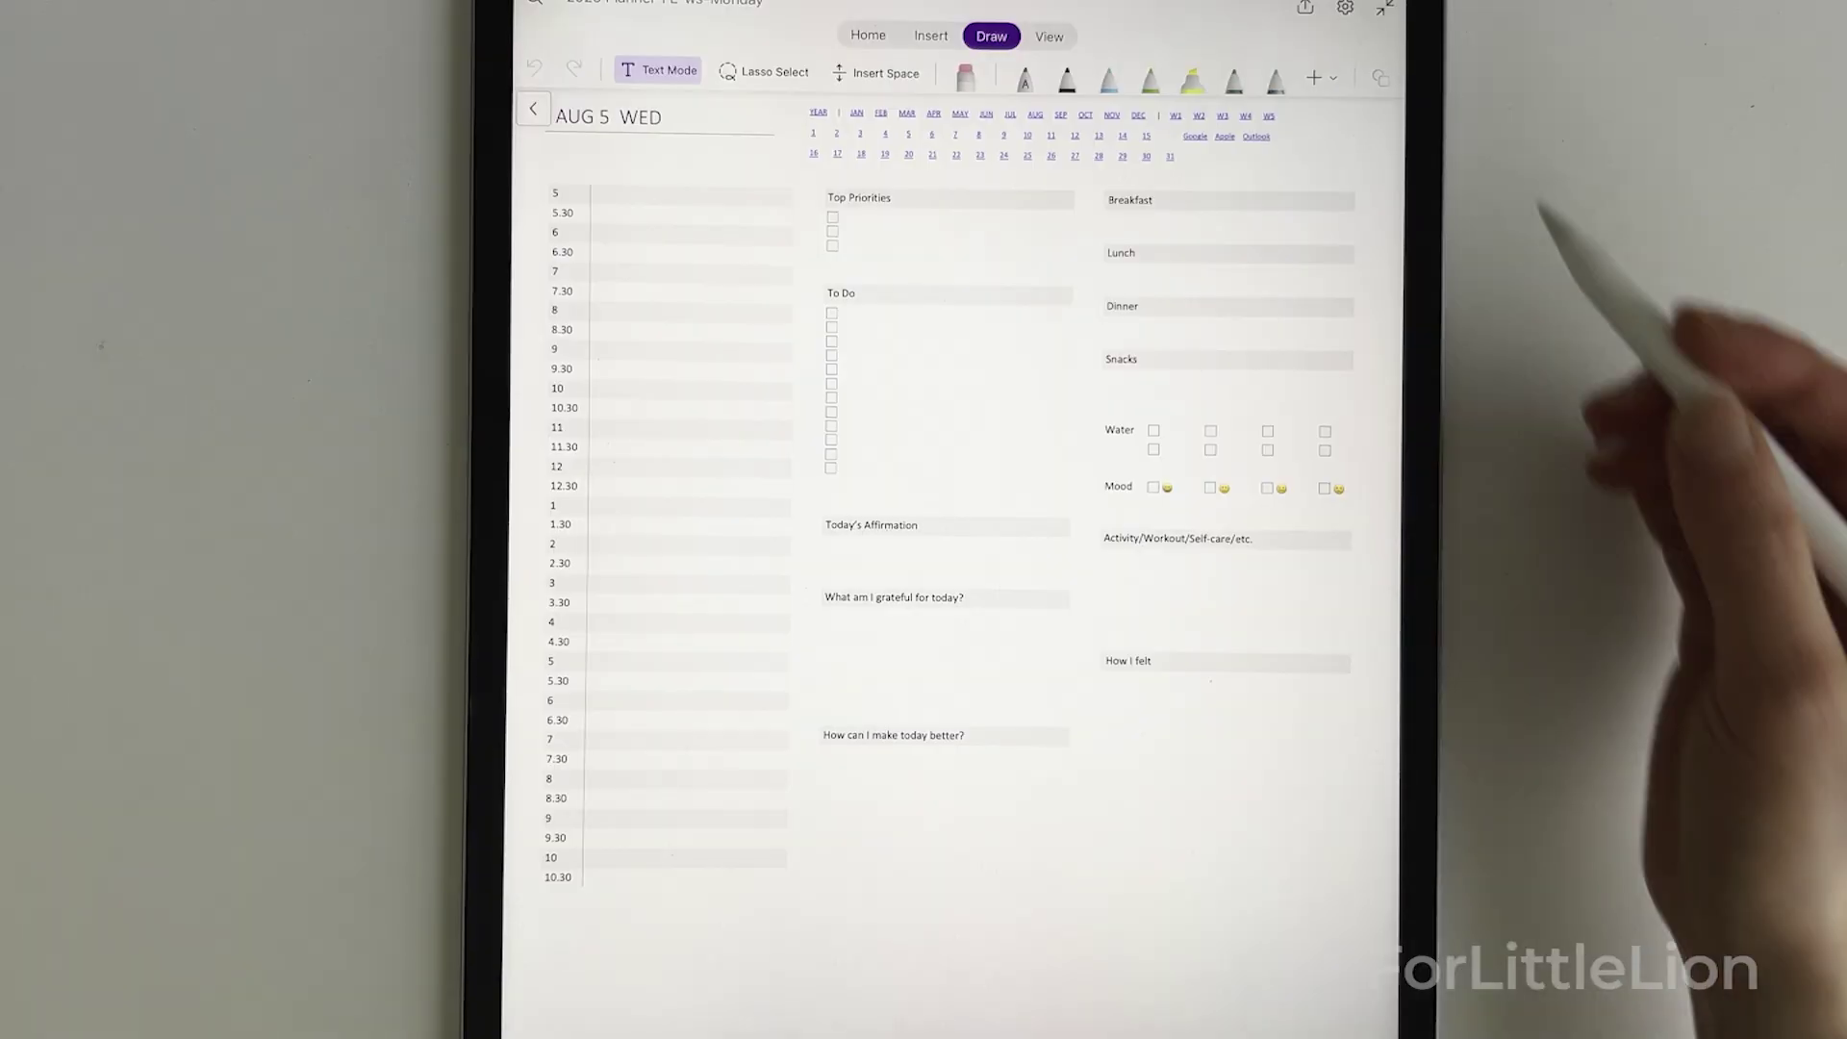
- Go to the August WEEK 2 planner page from the page list
left_click(1385, 8)
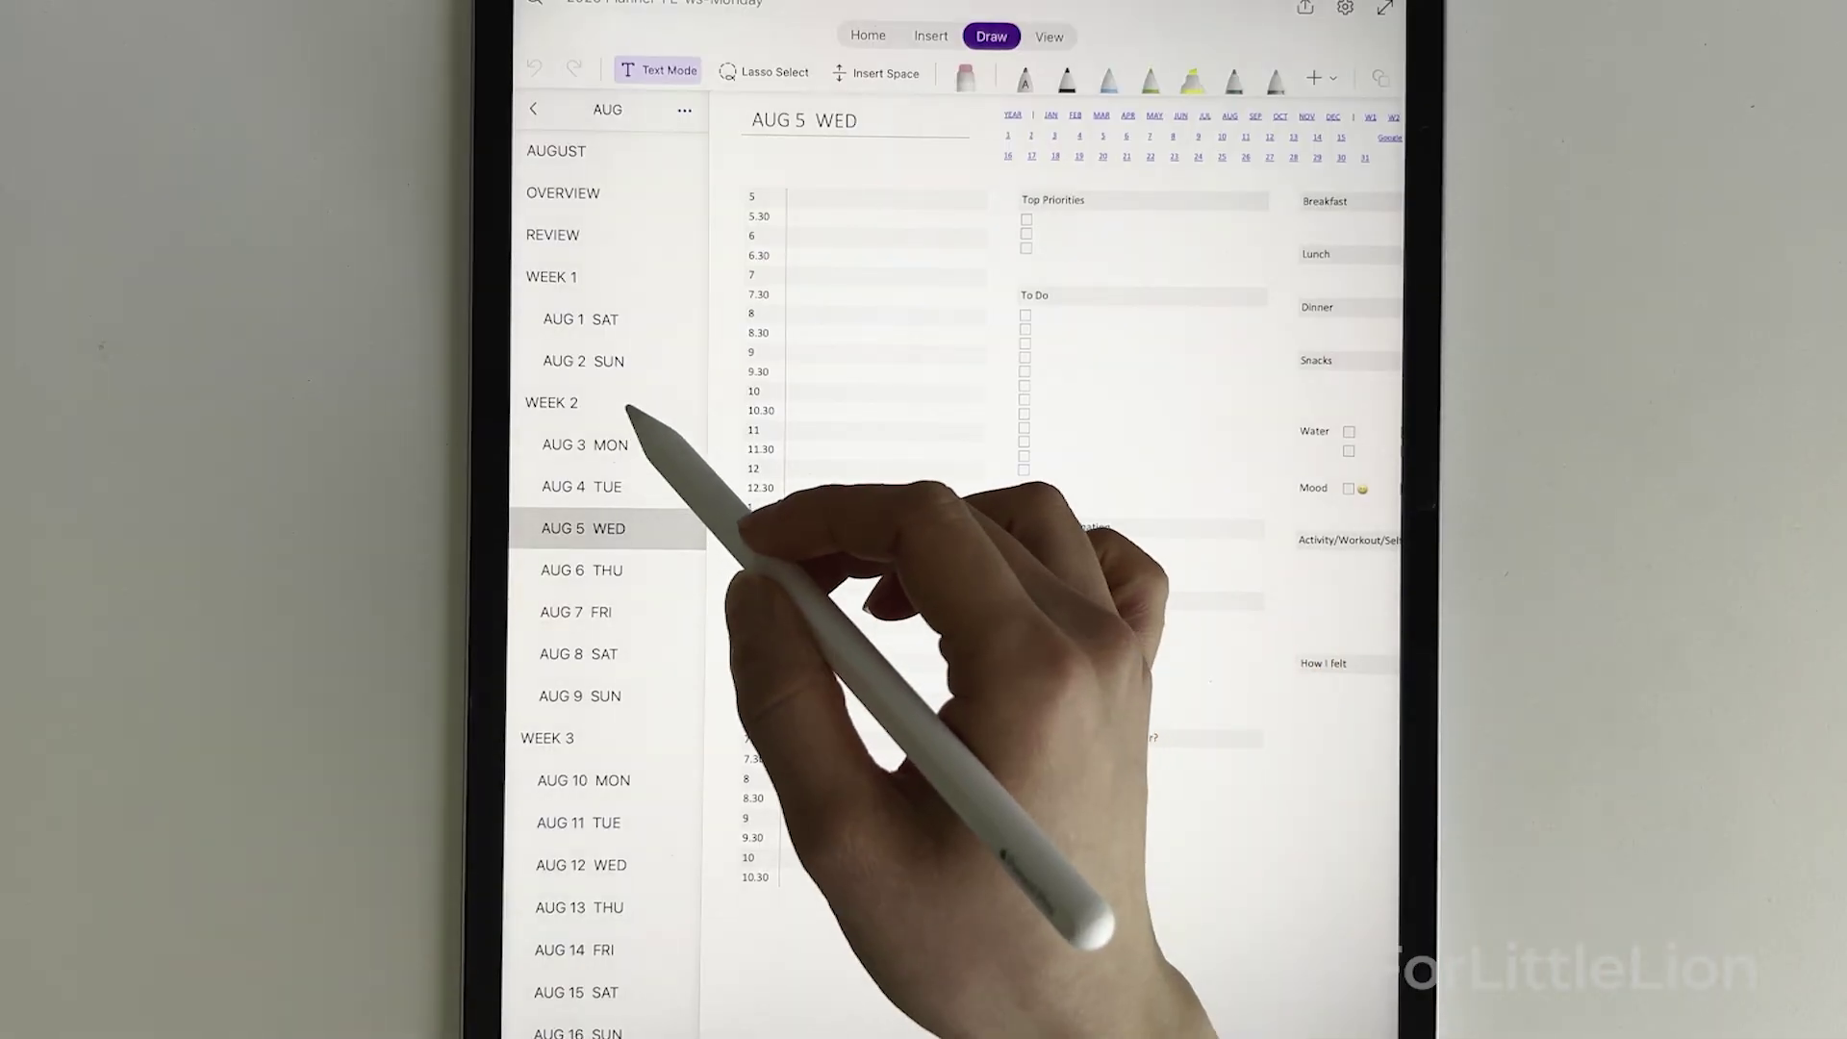
left_click(553, 402)
left_click(1386, 8)
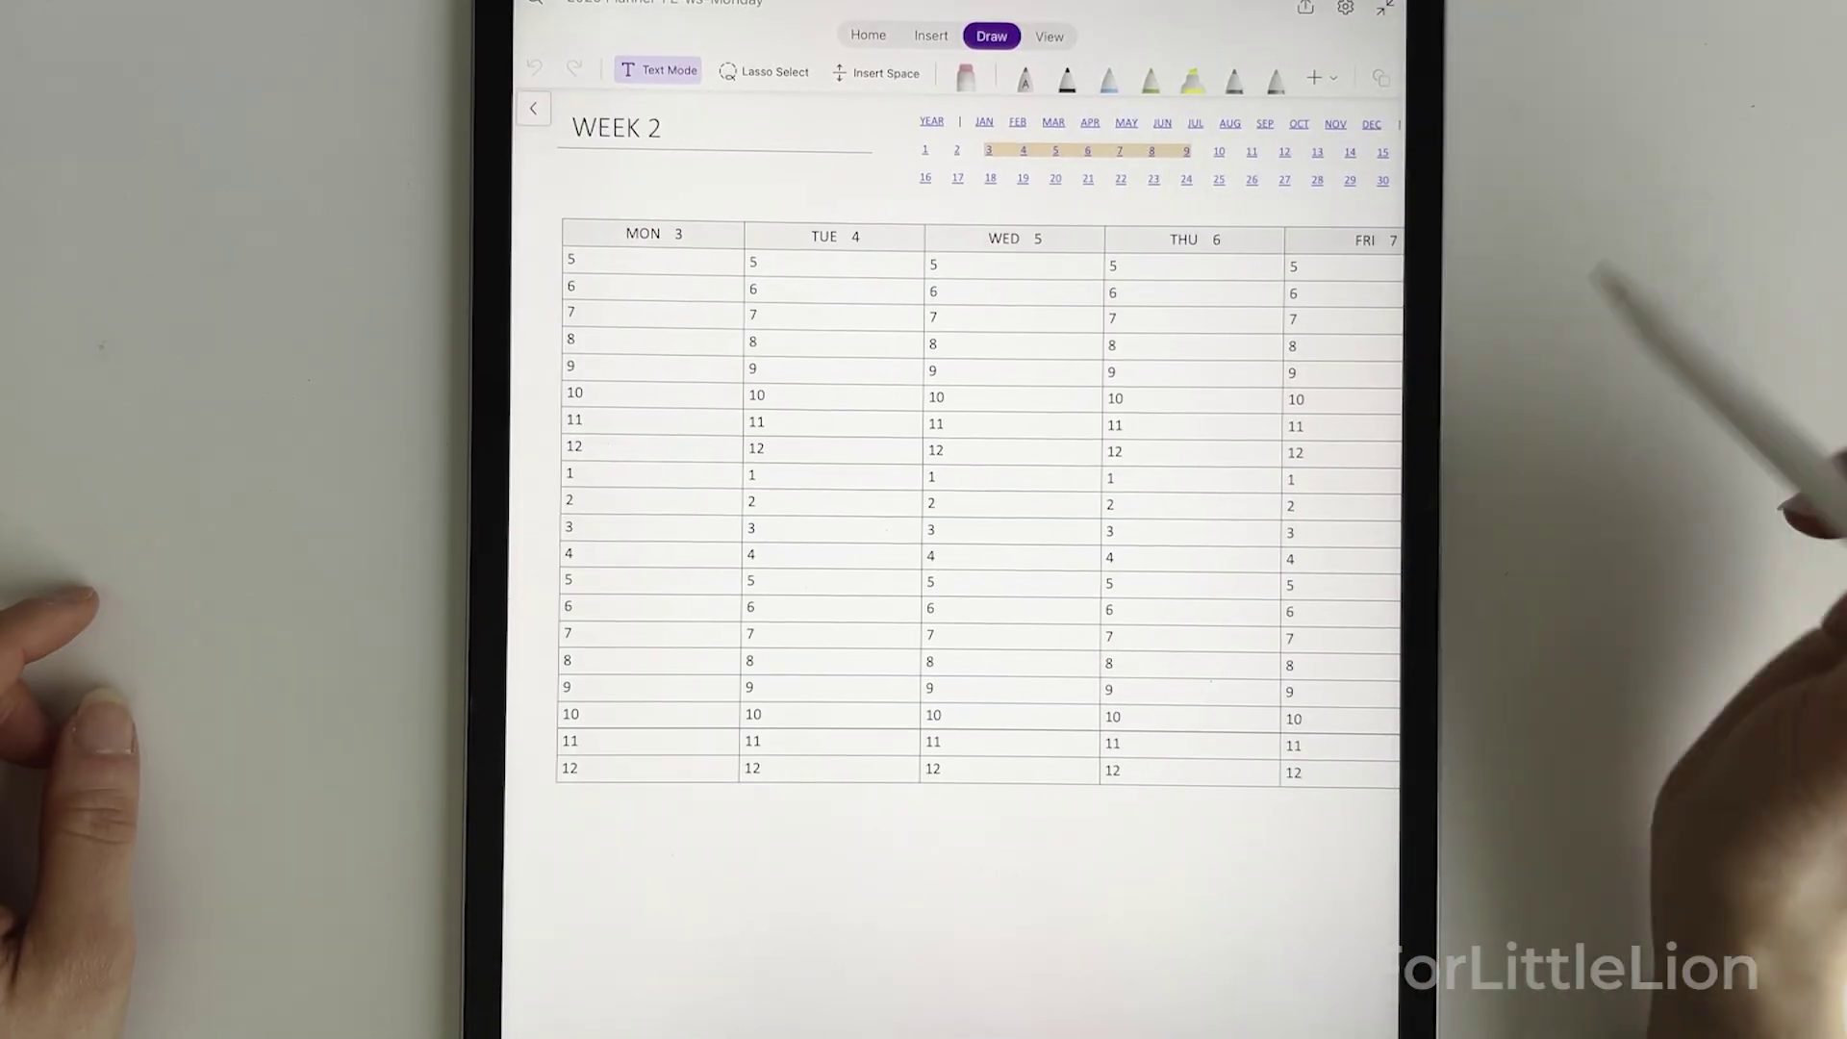
scroll(1154, 866, "down", 5)
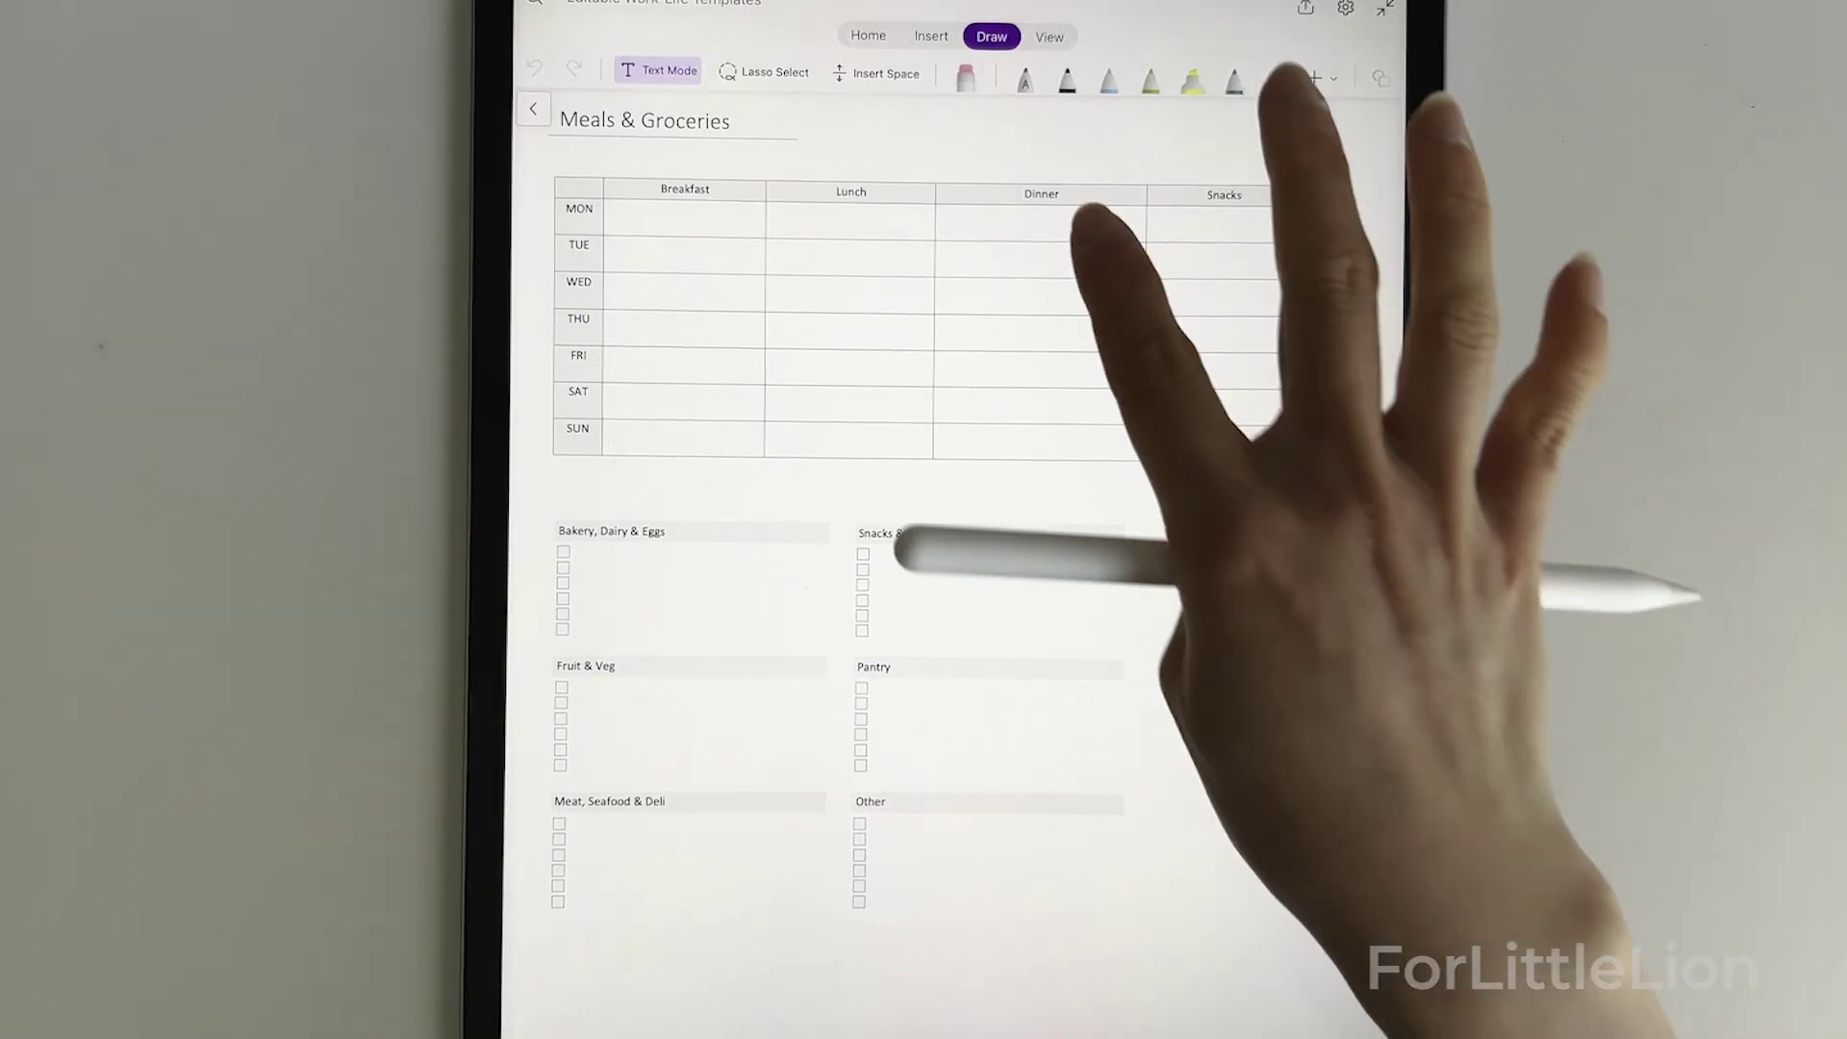
- Copy the Breakfast, Lunch, Dinner, Snacks meal table and paste it beneath the hourly grid
left_click(1059, 195)
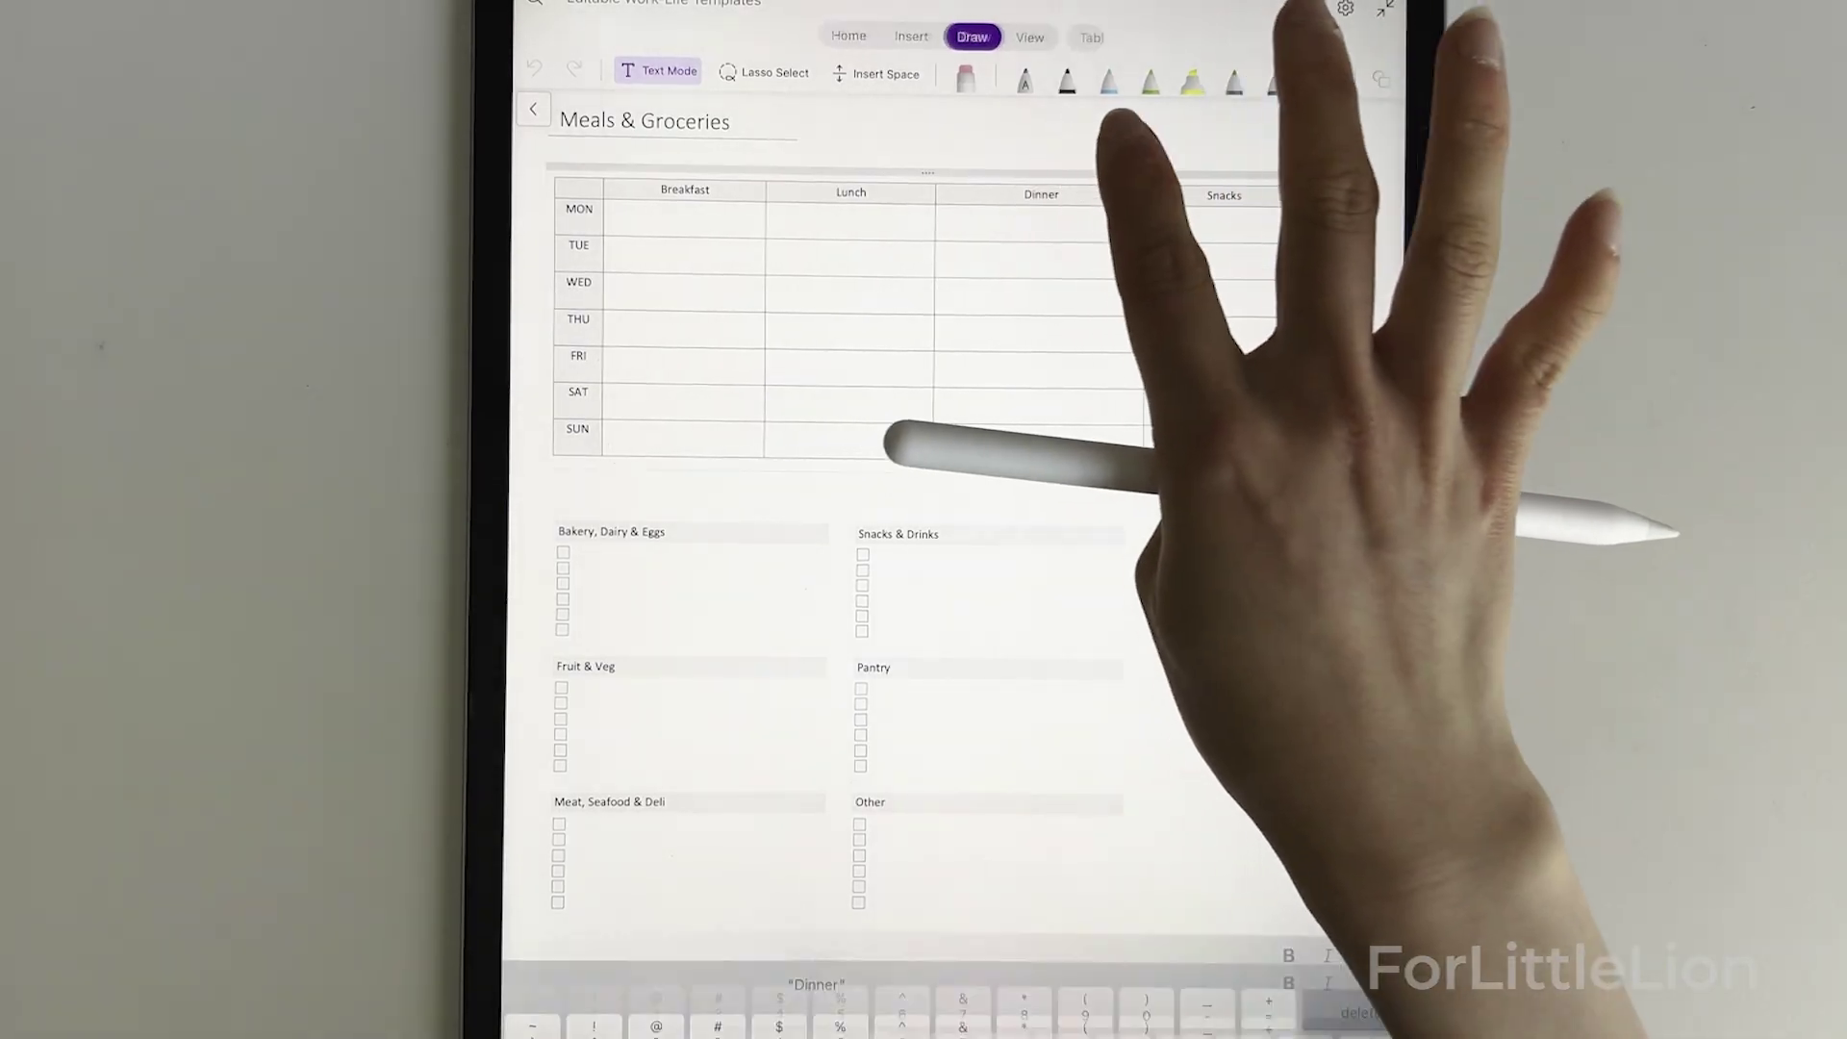
left_click(928, 173)
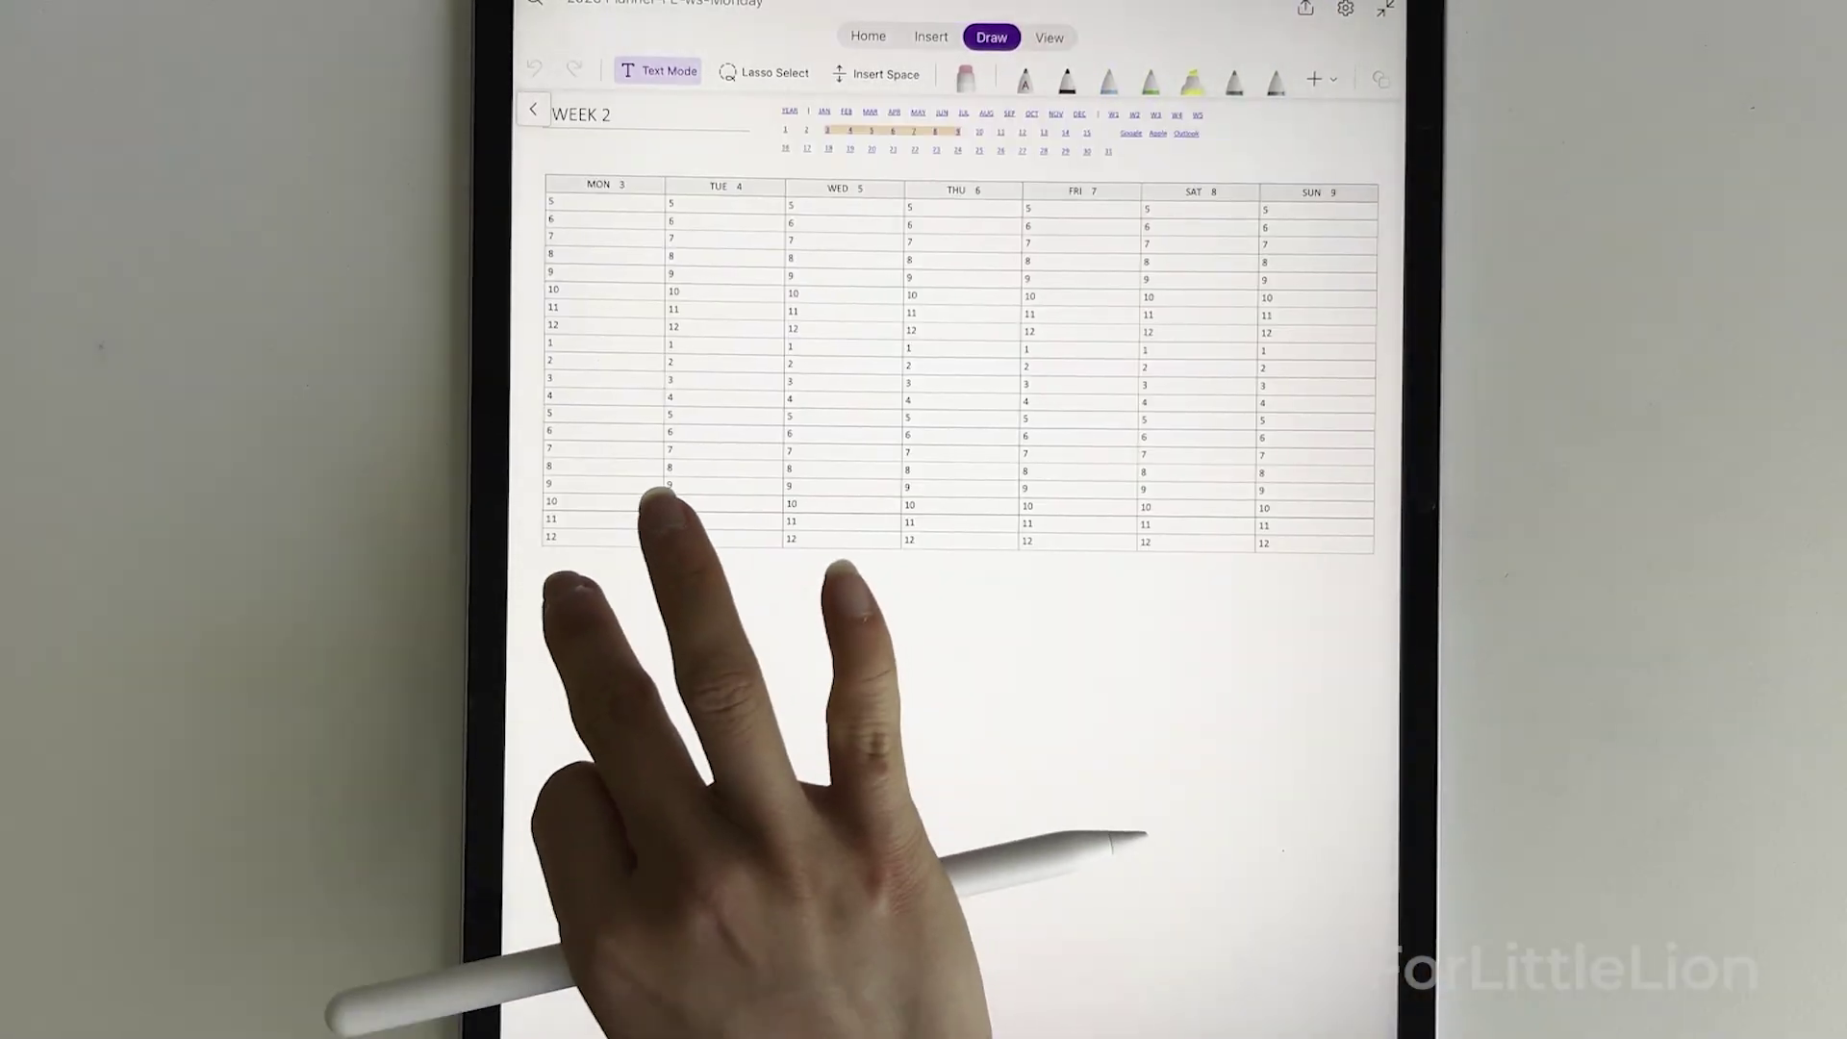
left_click(564, 604)
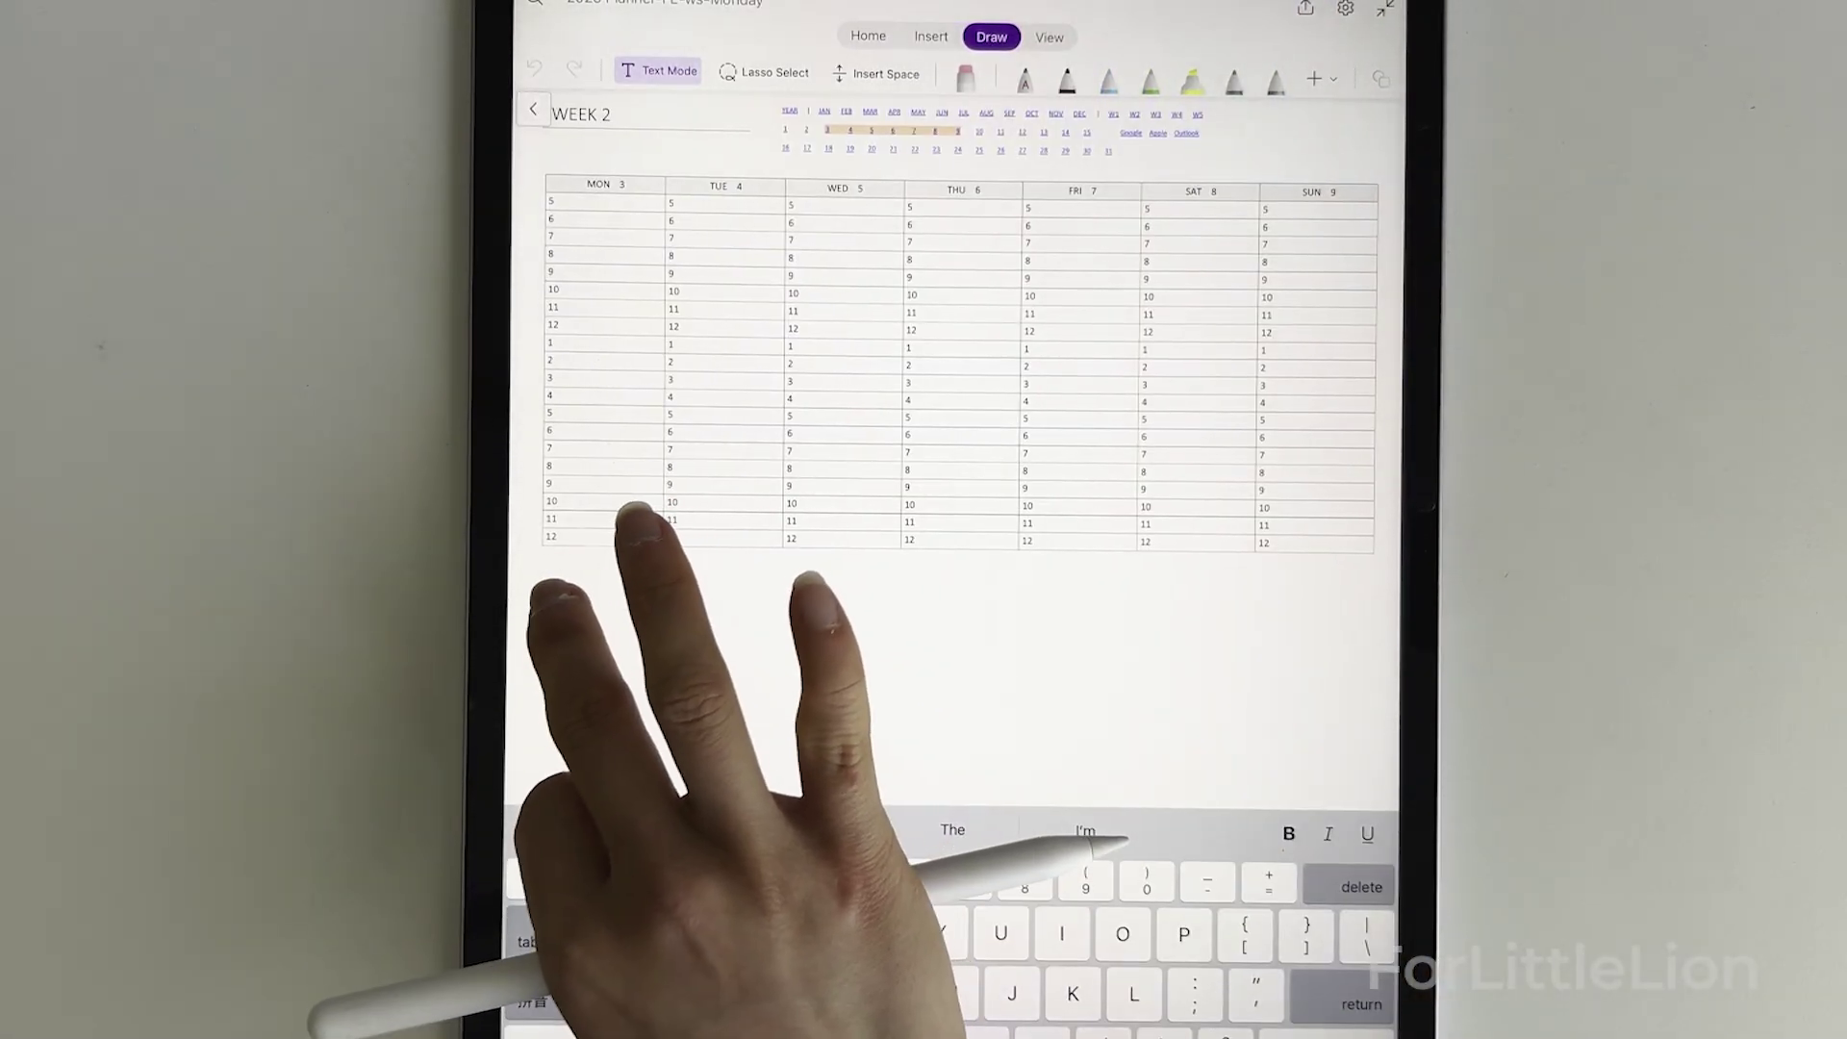
left_click(559, 578)
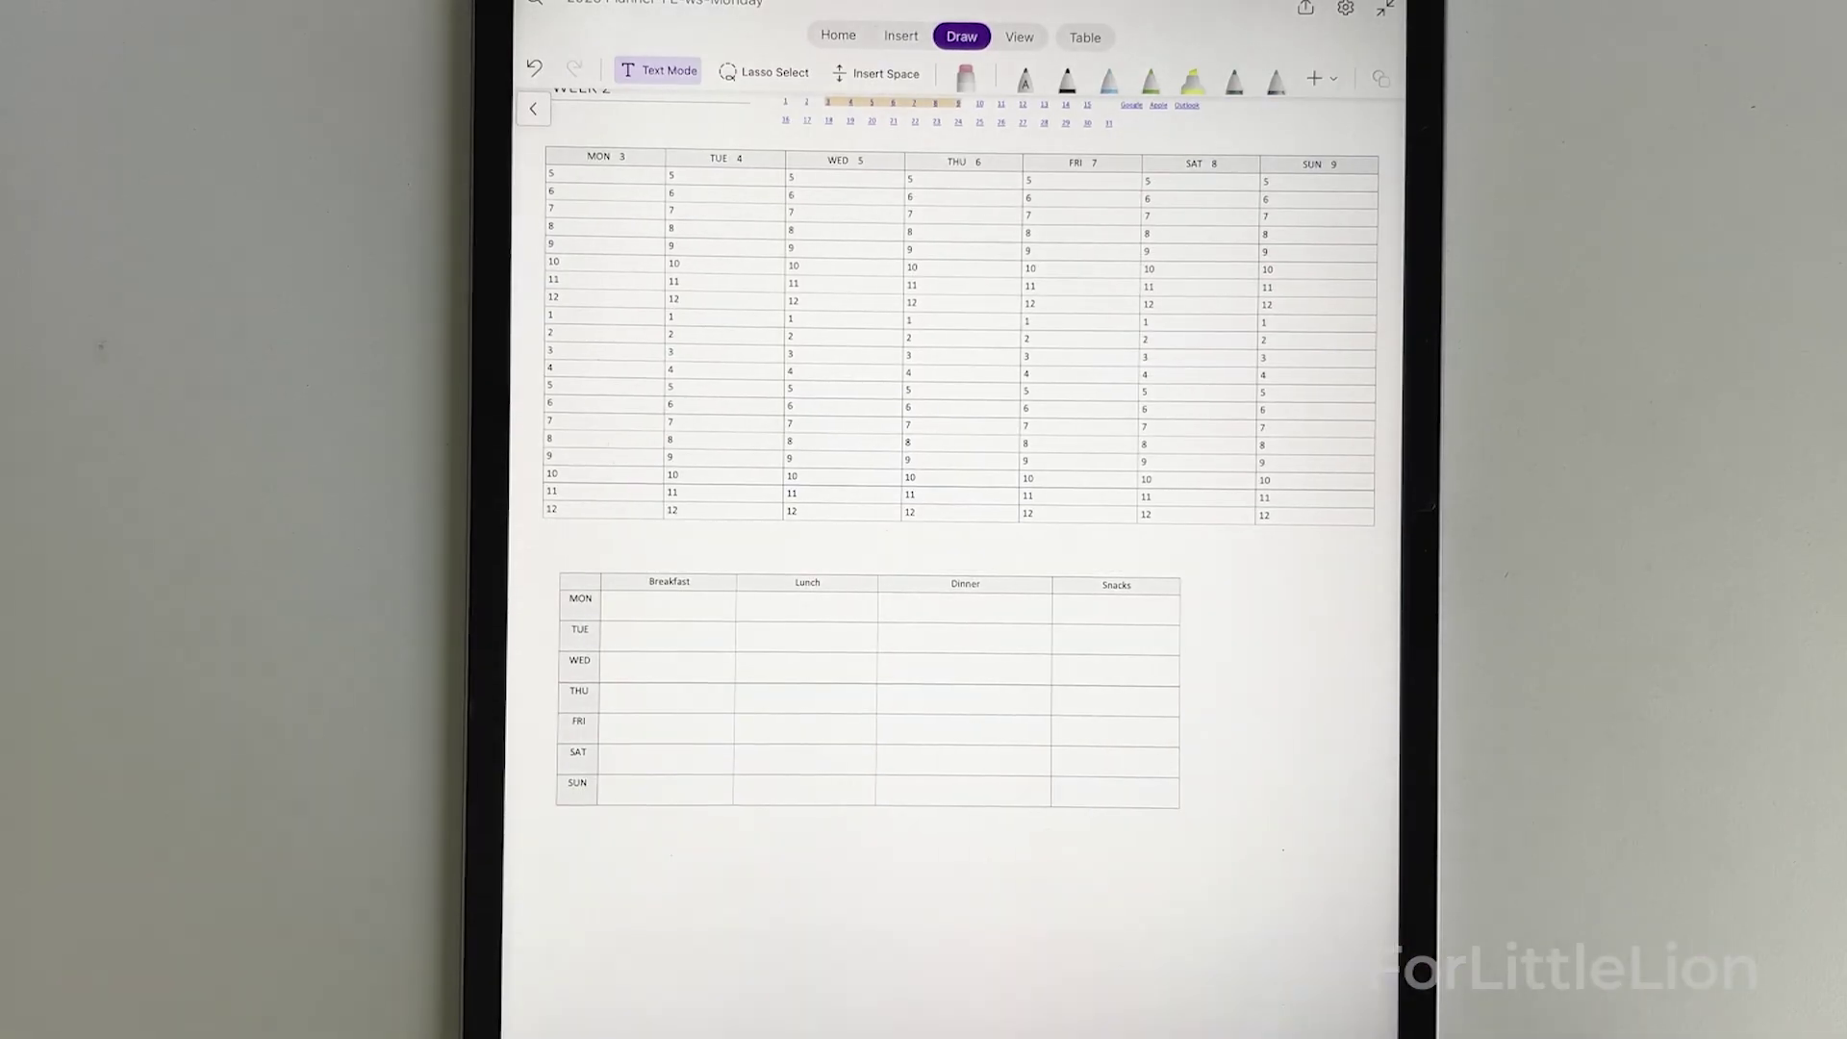